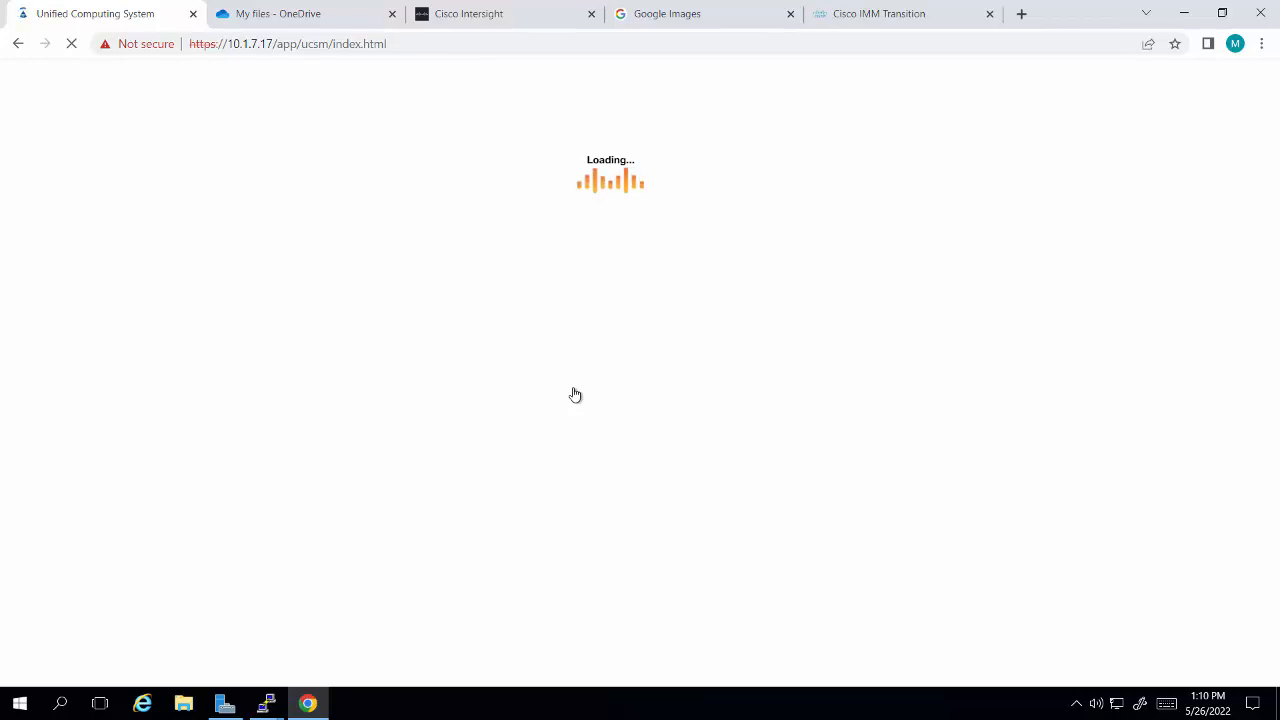
Step: Log in to UCS Manager as admin with the account password and look through the list of service profiles
text(admin)
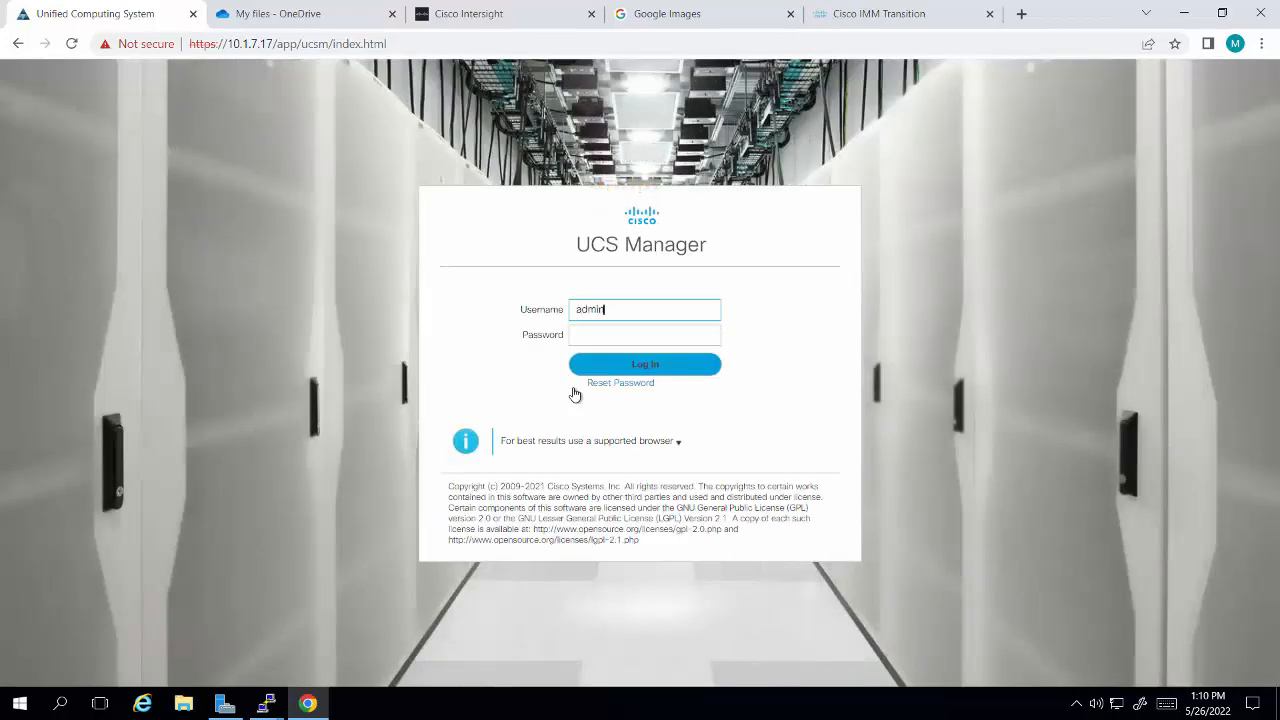
key(Tab)
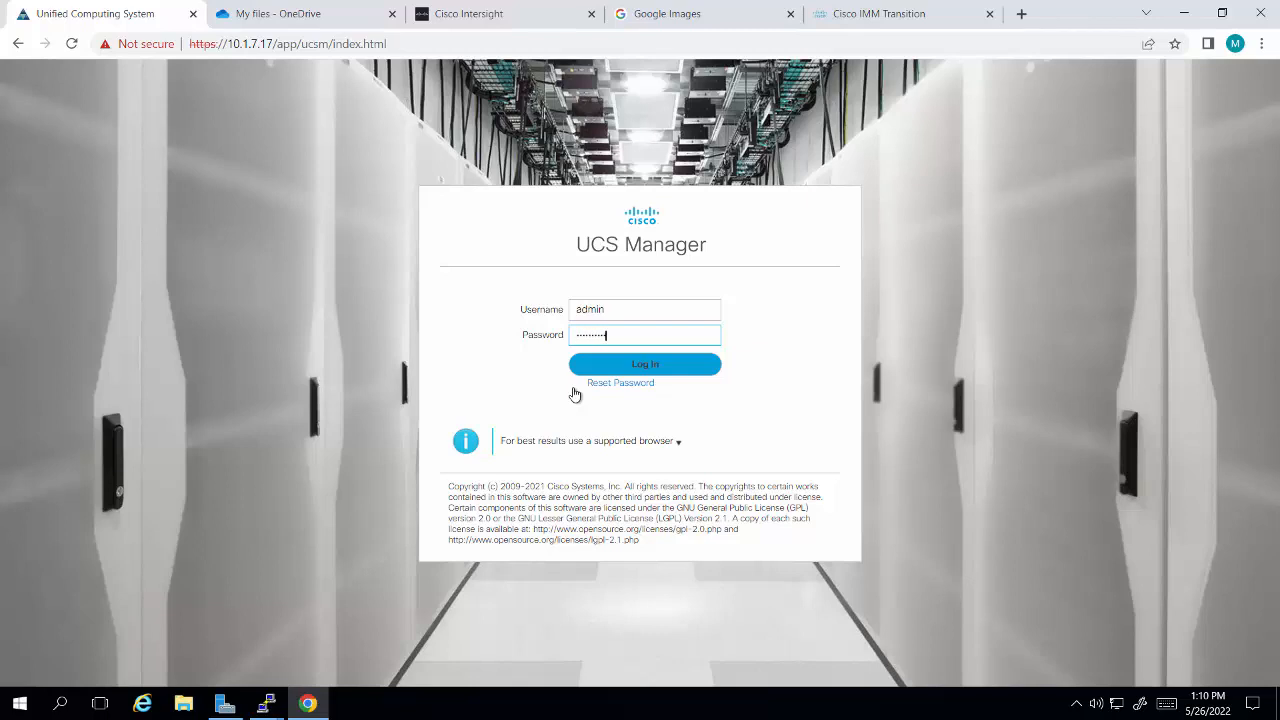
key(Return)
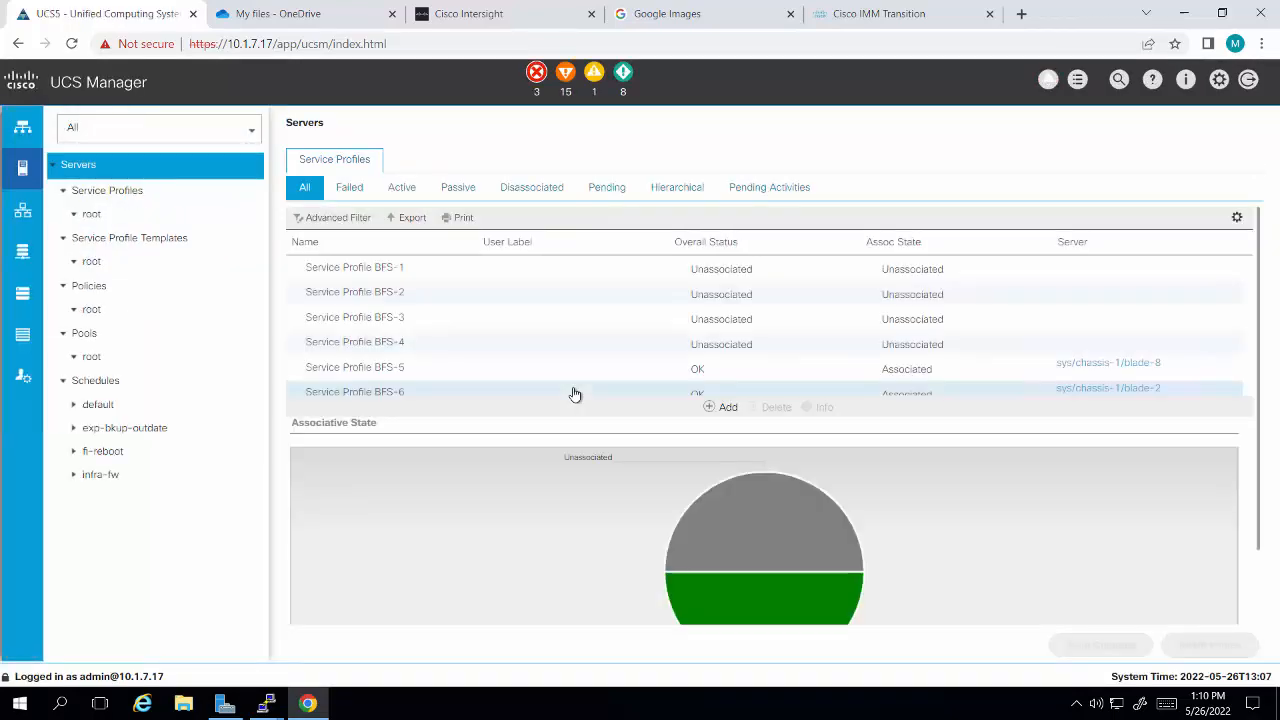
scroll(494, 354, down, 2)
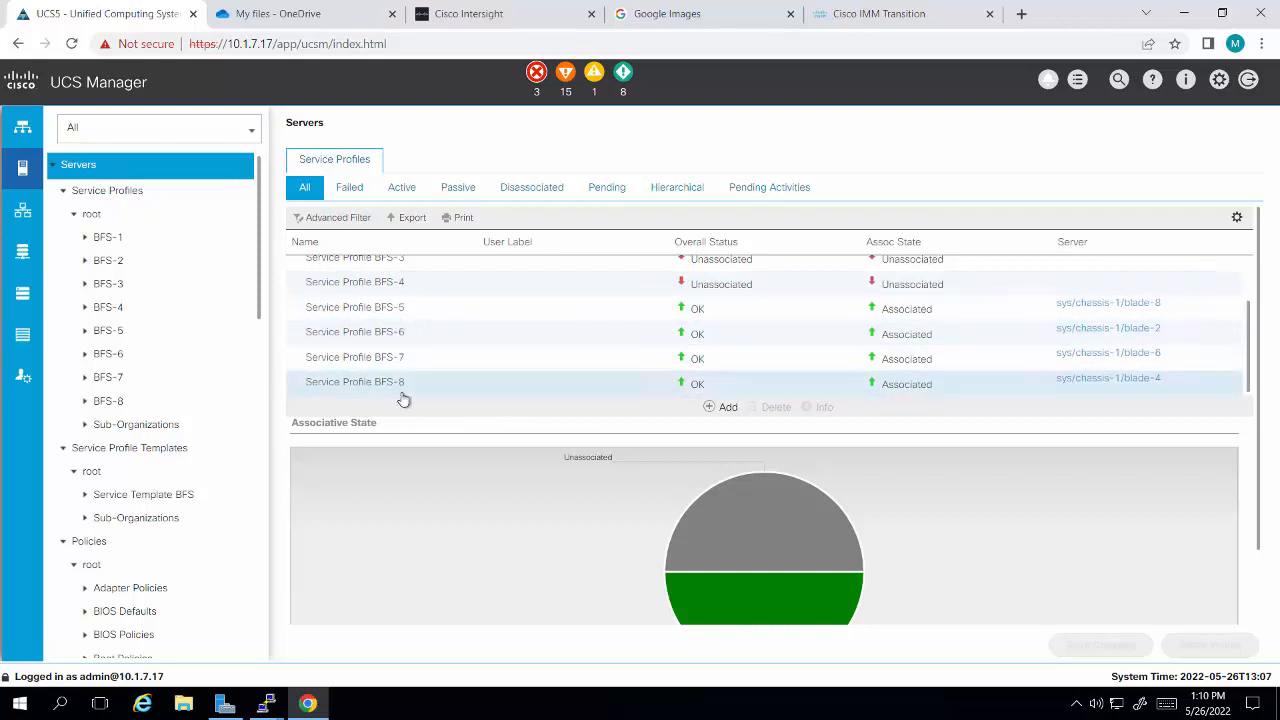
Step: Switch to Cisco Intersight, start the Cisco sign-in and submit the account's e-mail address
click(509, 18)
click(487, 373)
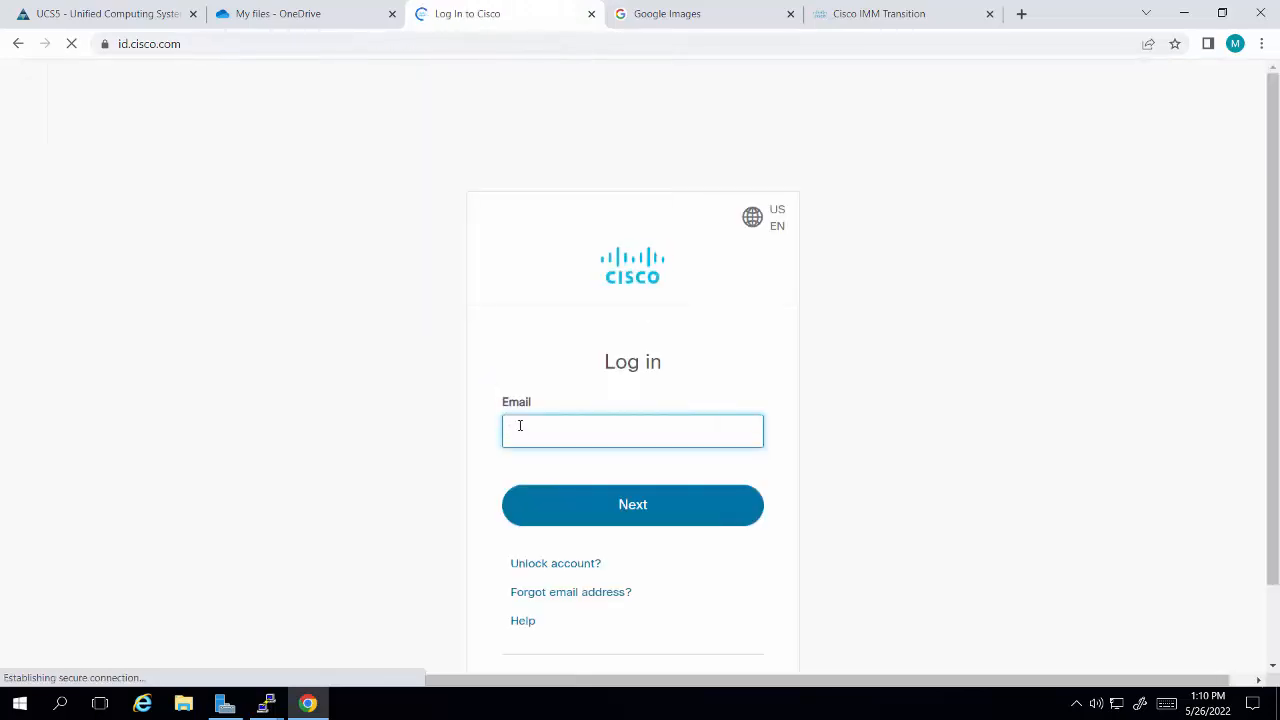
text(admin)
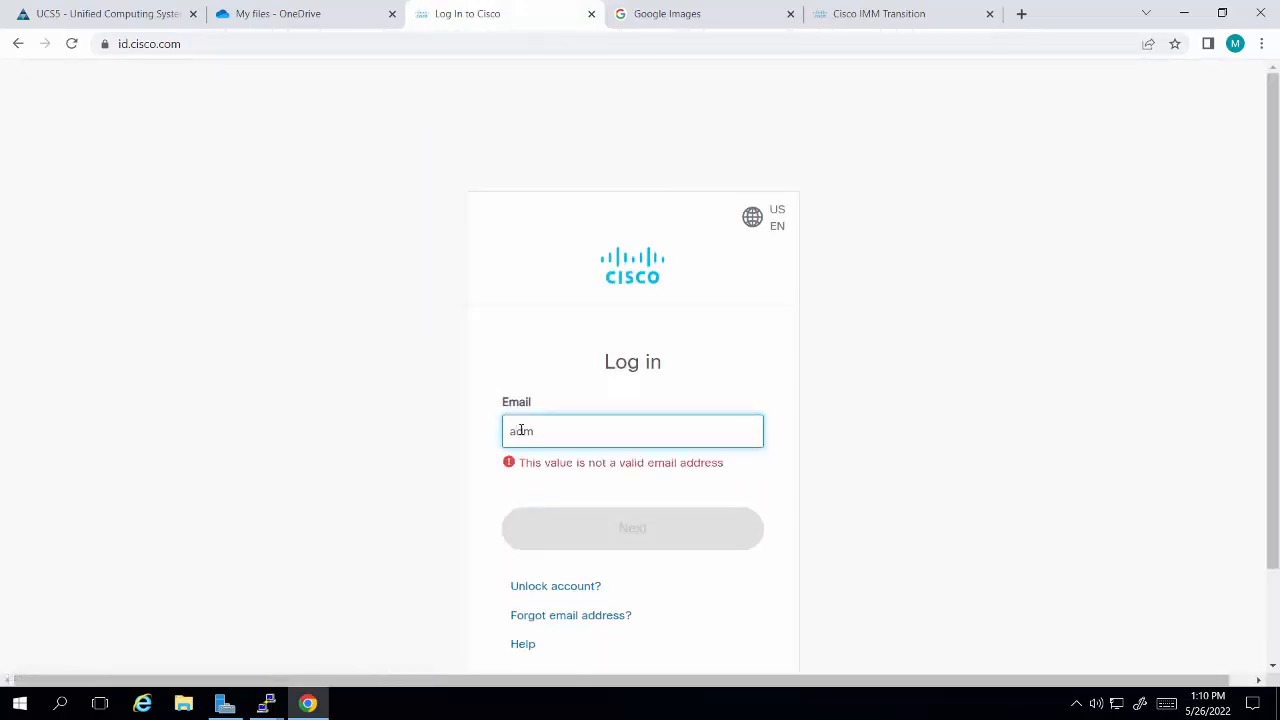
key(BackSpace)
key(BackSpace)
key(BackSpace)
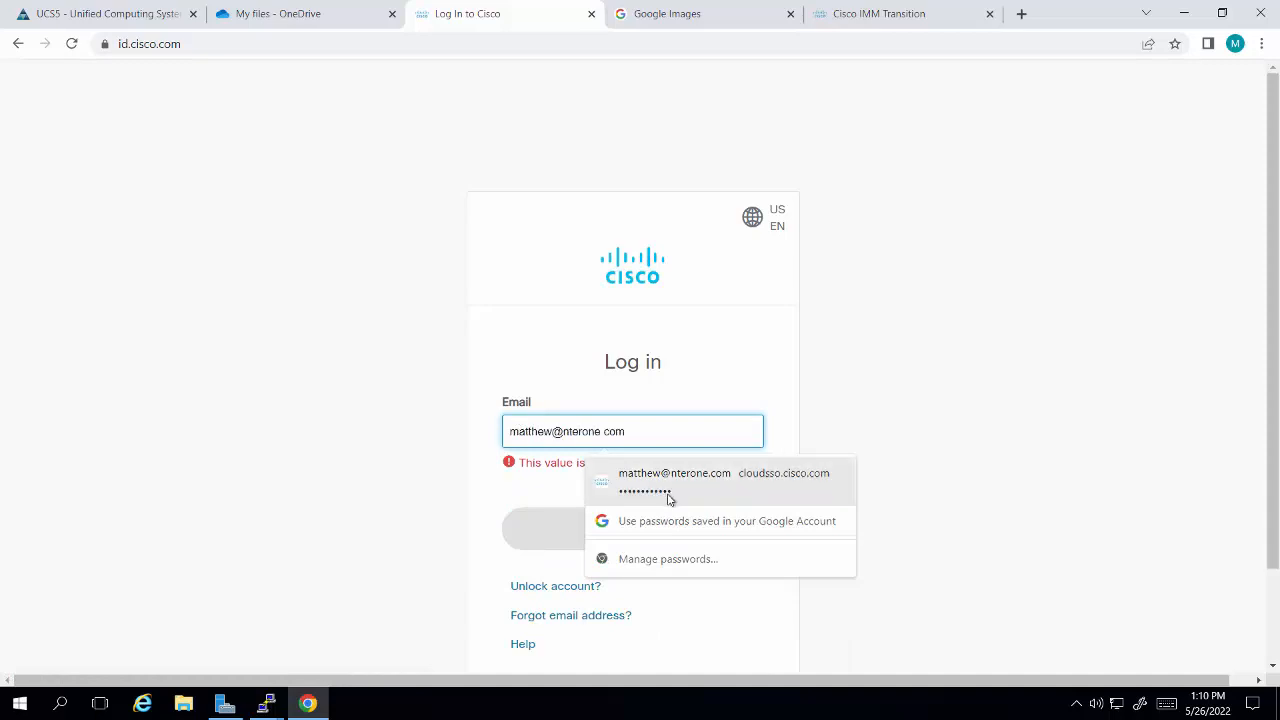
click(667, 482)
click(634, 518)
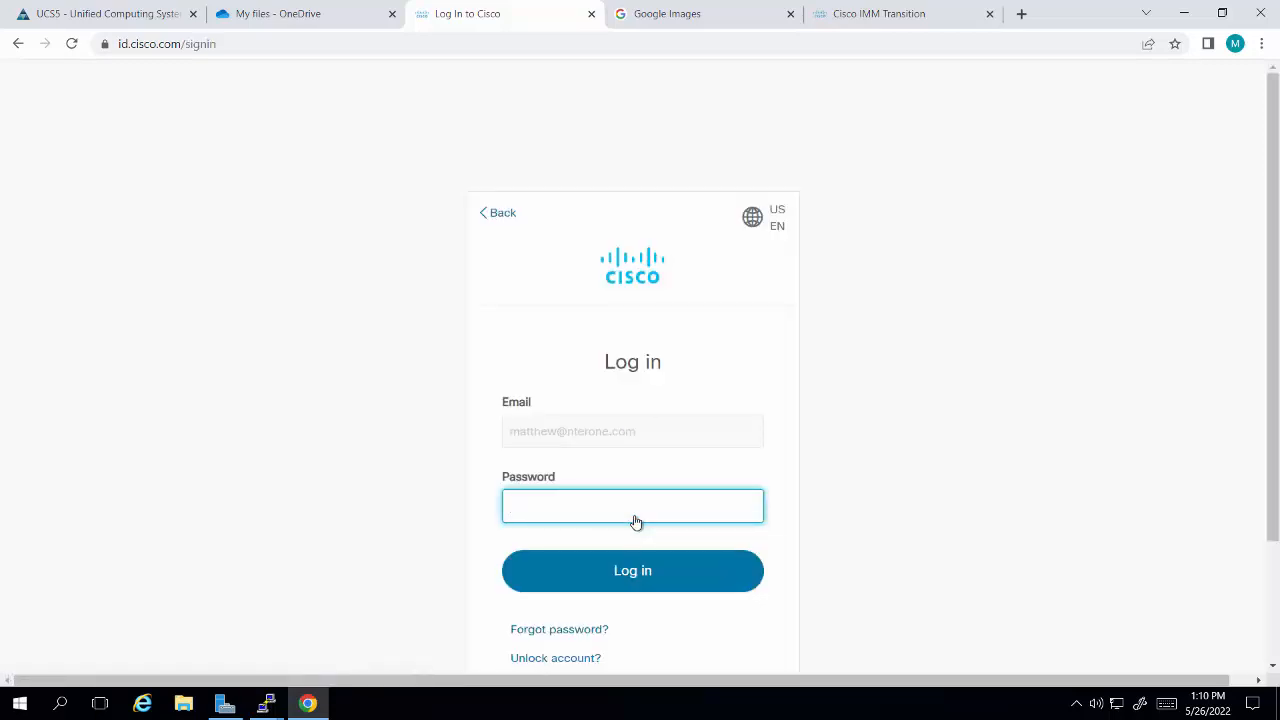
Step: Enter the Cisco account password, log in and choose the NterOne-Intersight account
text(********)
key(Return)
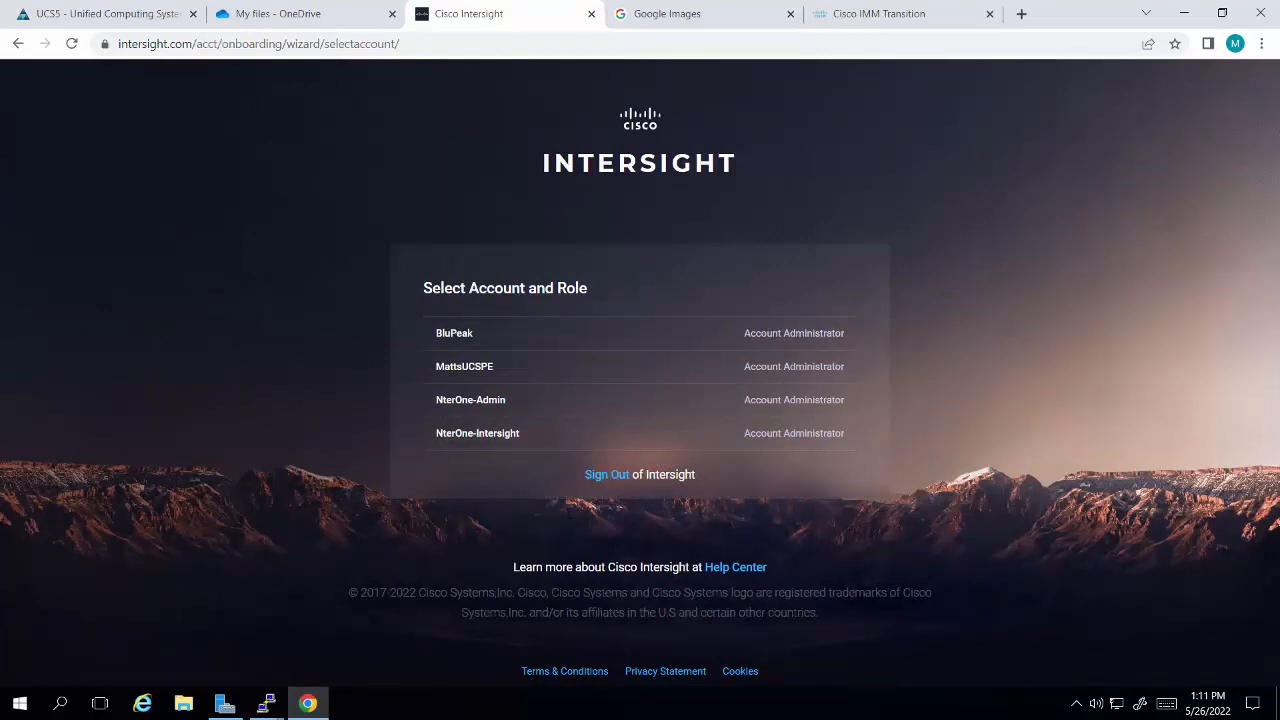
click(488, 442)
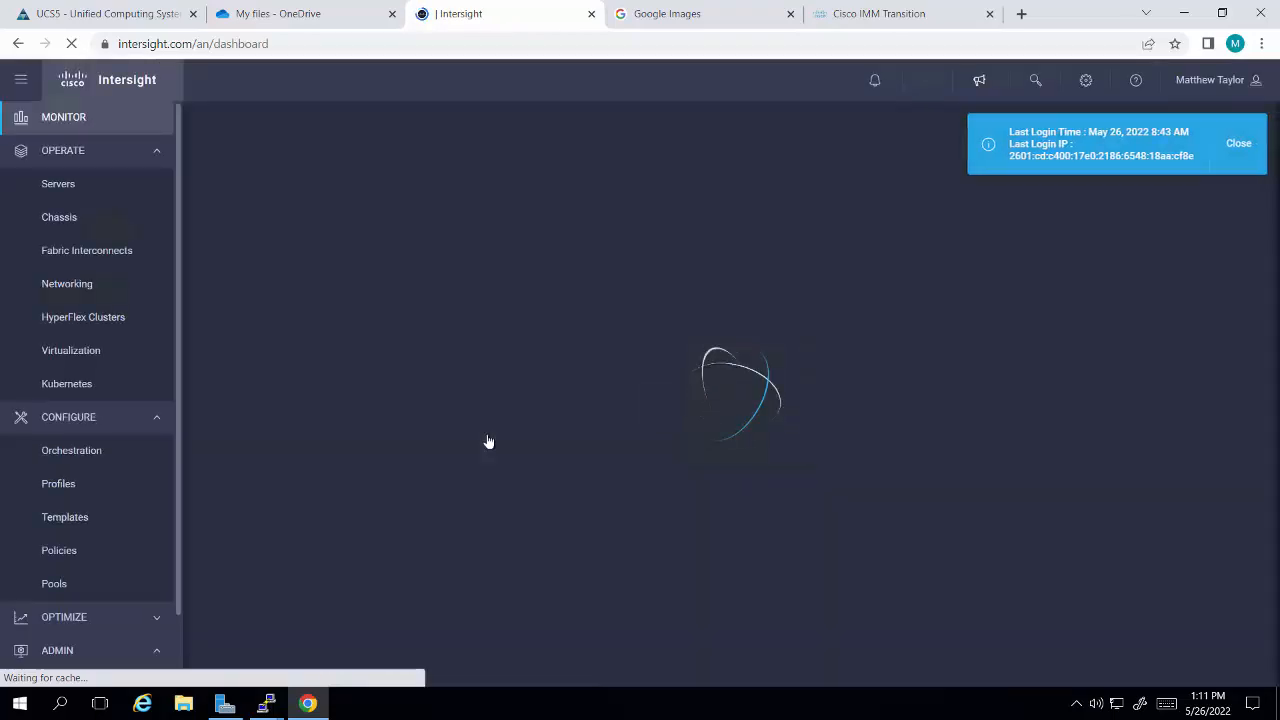
Step: Open the Intersight admin targets and review the claimed targets with their connection status
scroll(153, 544, down, 1)
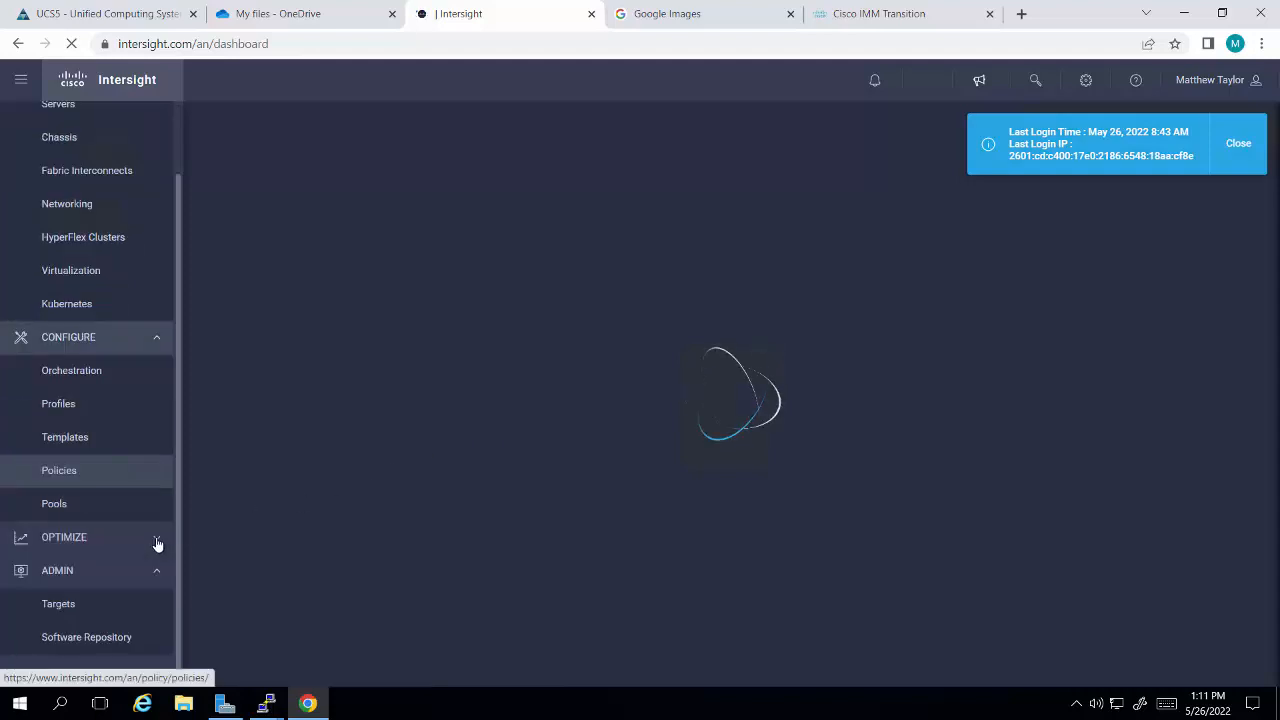
click(97, 603)
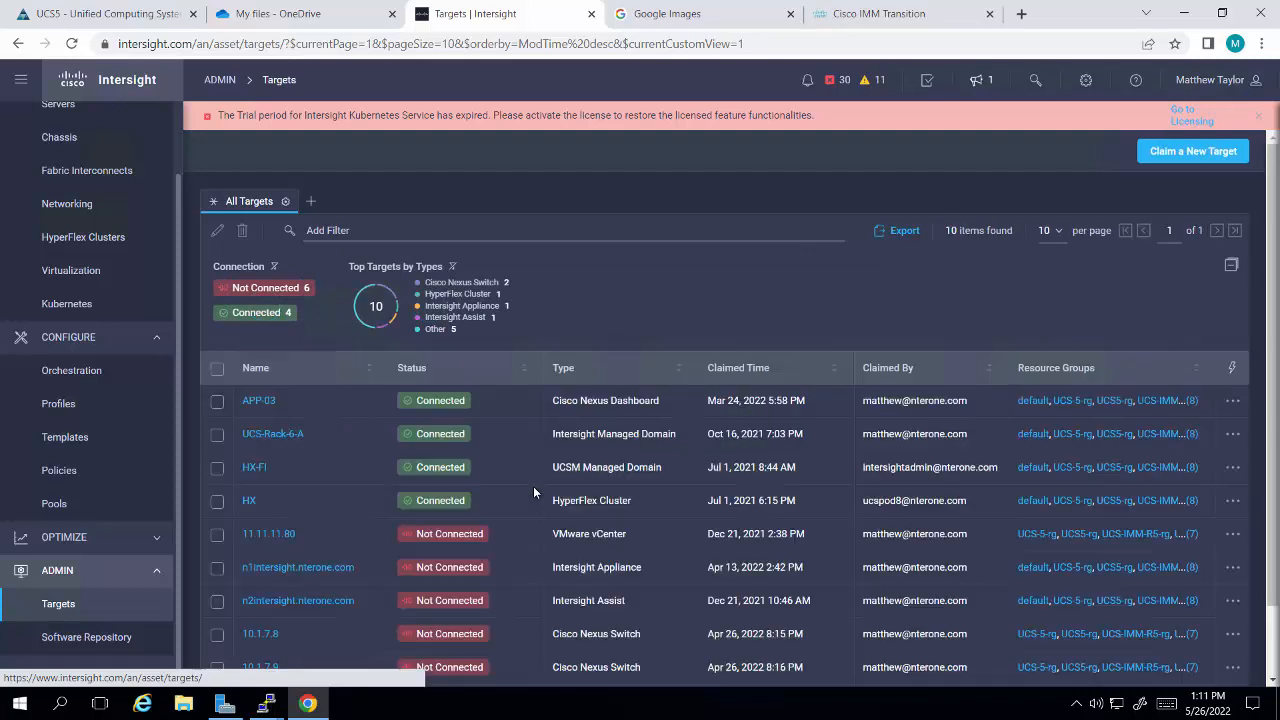
scroll(528, 510, down, 2)
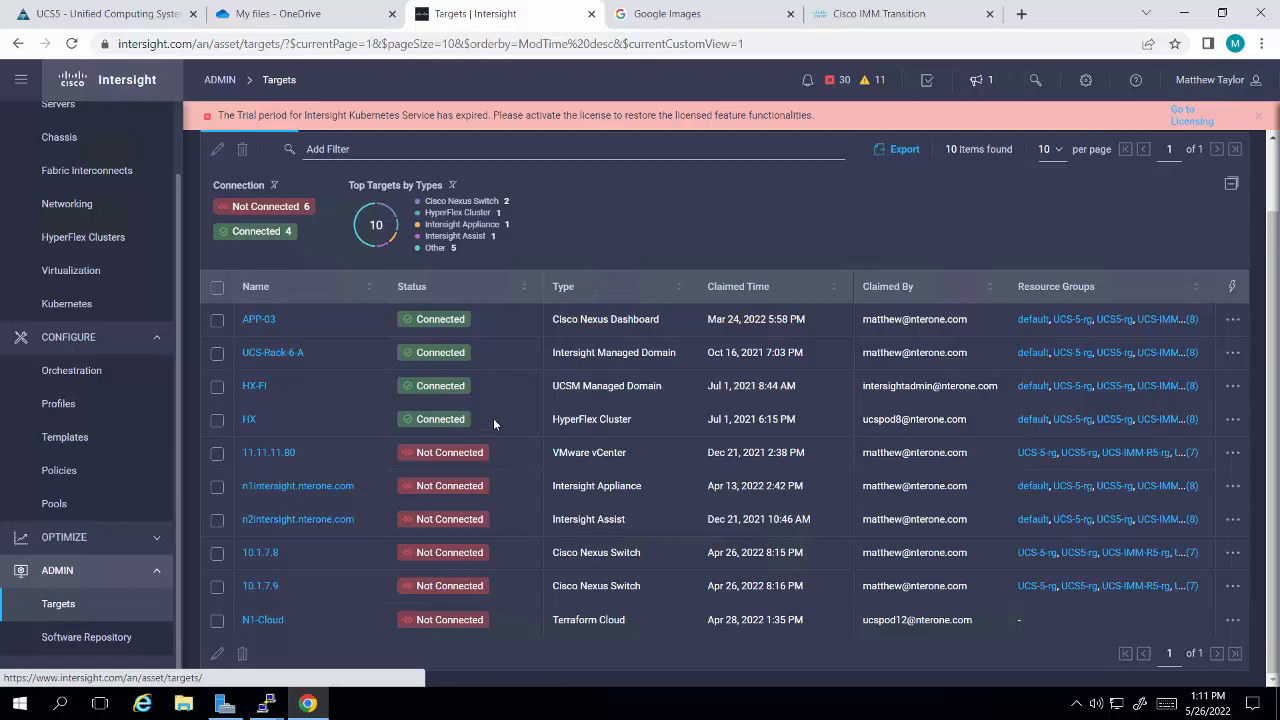
Step: Switch to the Cisco IMM Transition tool and sign in as admin with the account password
click(884, 24)
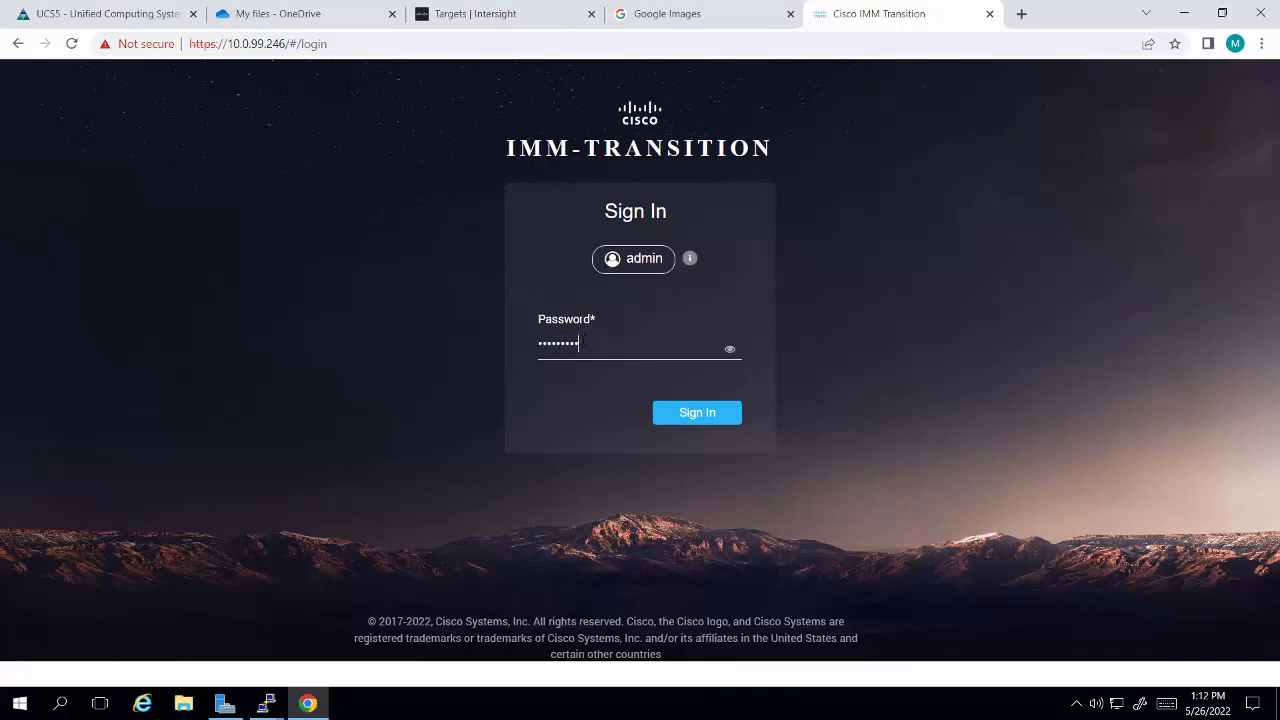
key(Return)
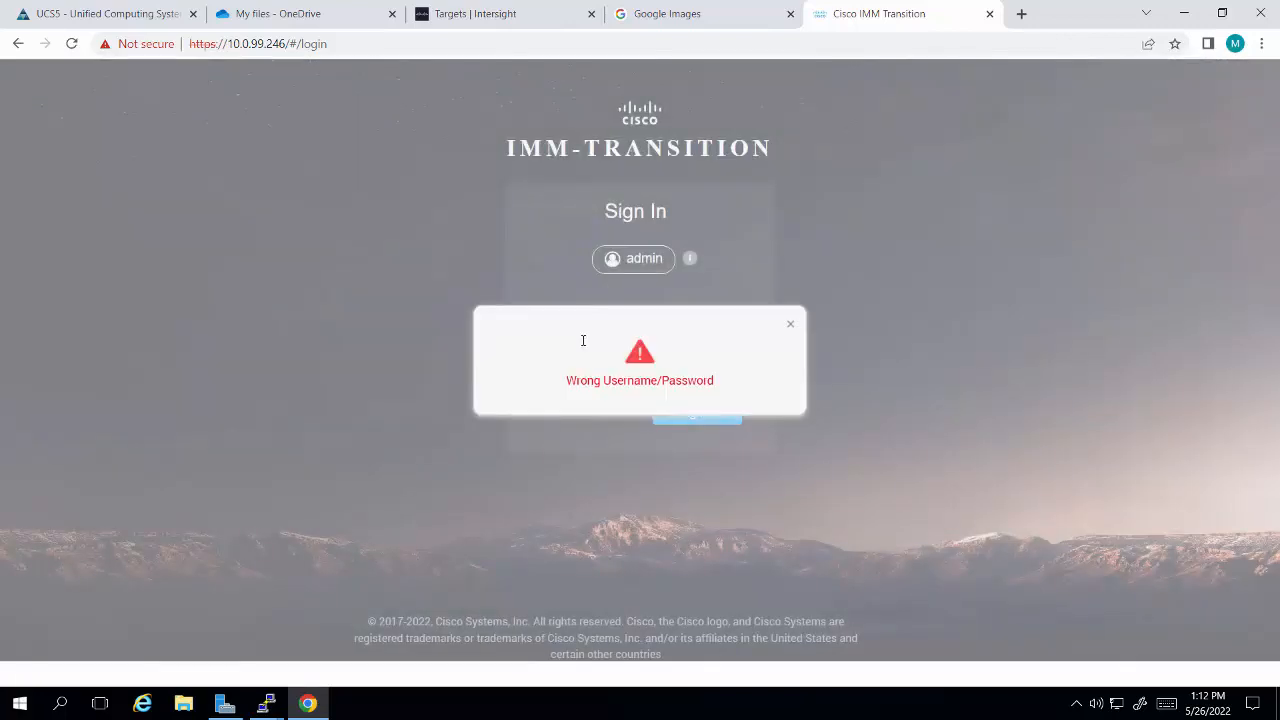
click(791, 325)
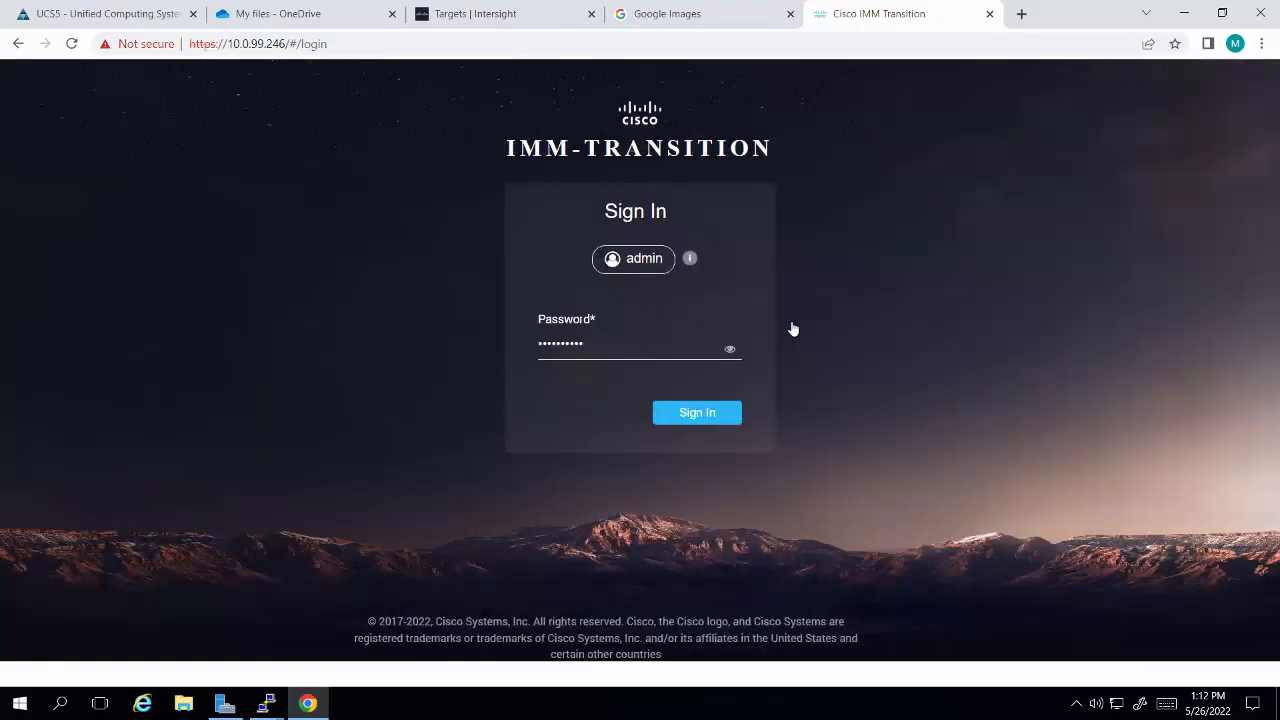
click(730, 350)
click(730, 350)
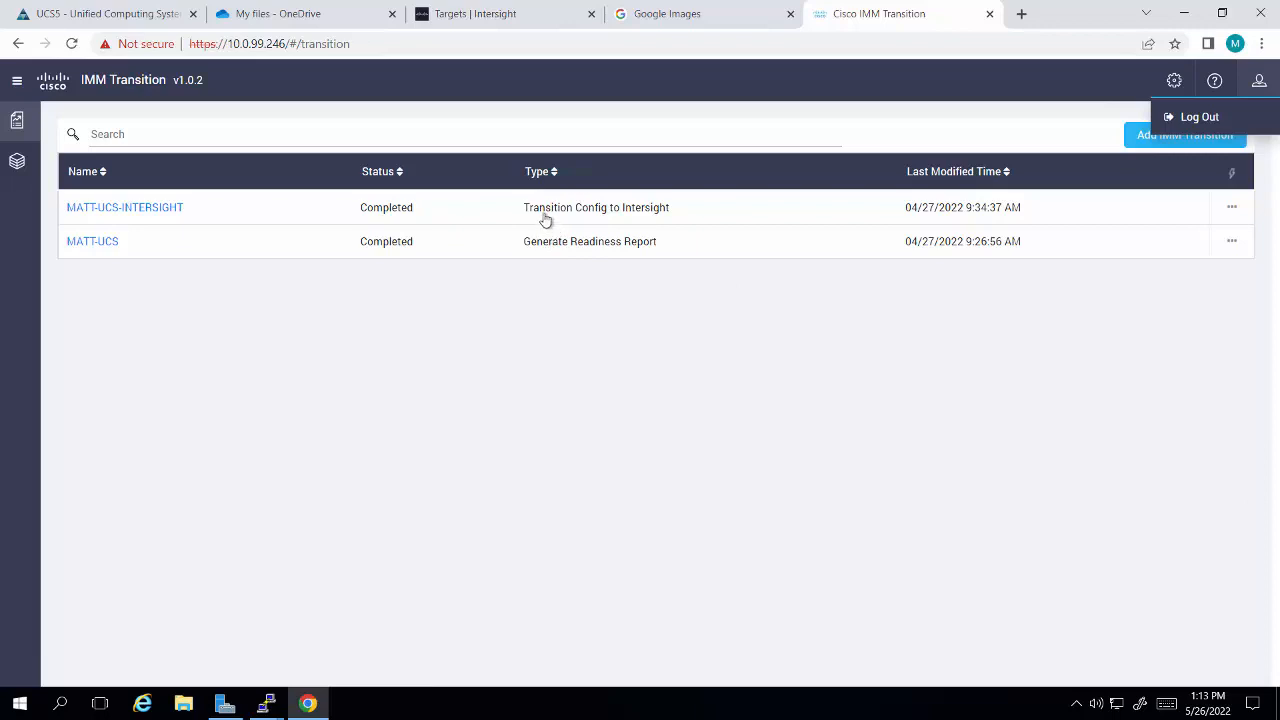
Step: Delete the existing transitions MATT-UCS-INTERSIGHT and MATT-UCS
click(1232, 212)
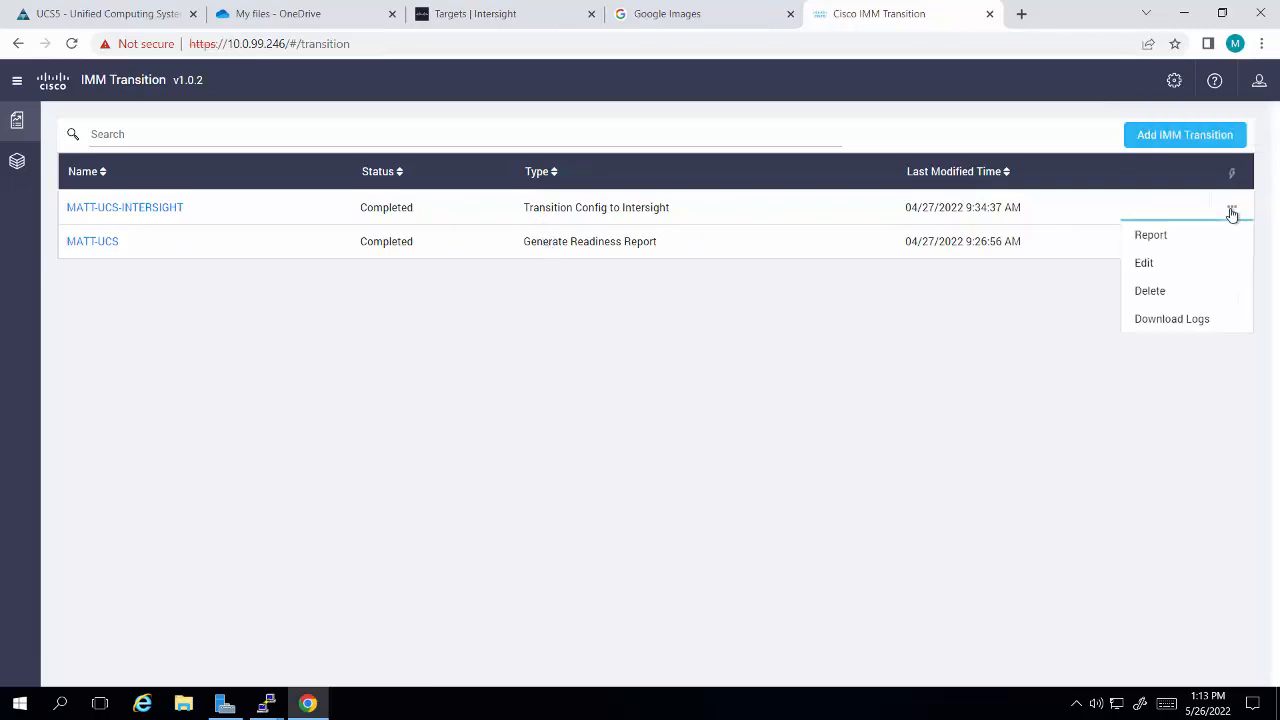
click(1158, 296)
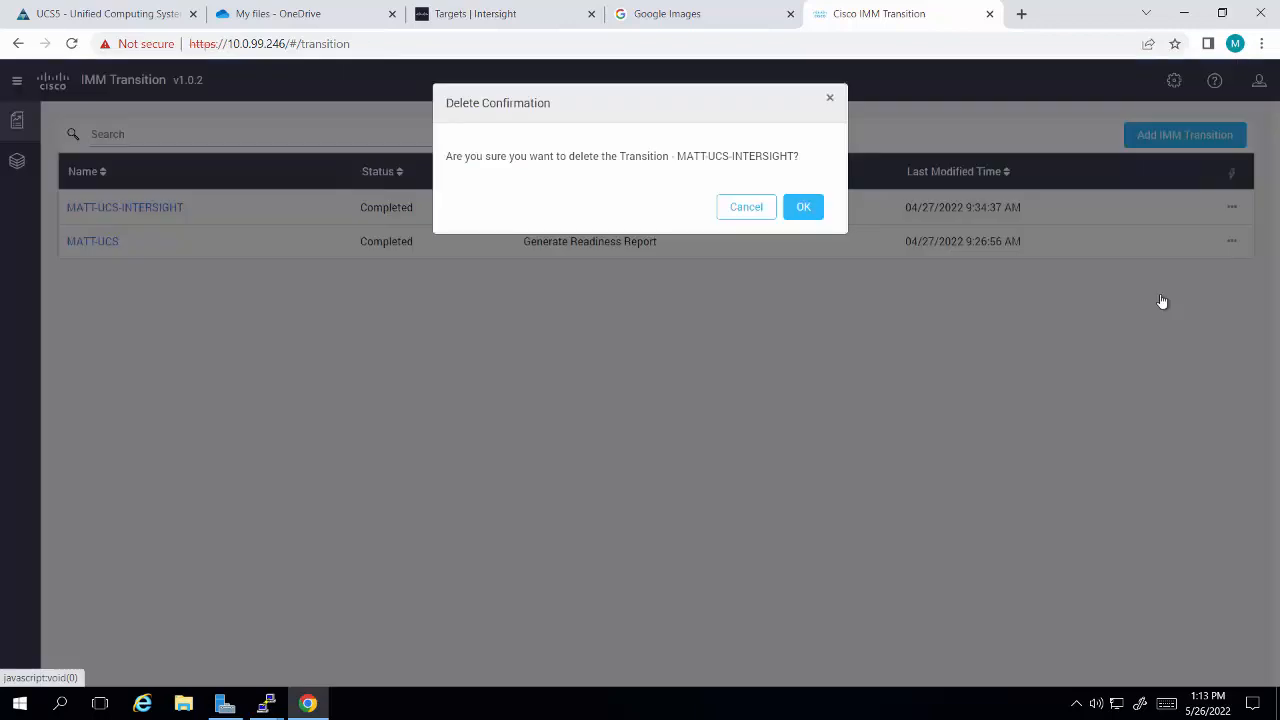
click(791, 209)
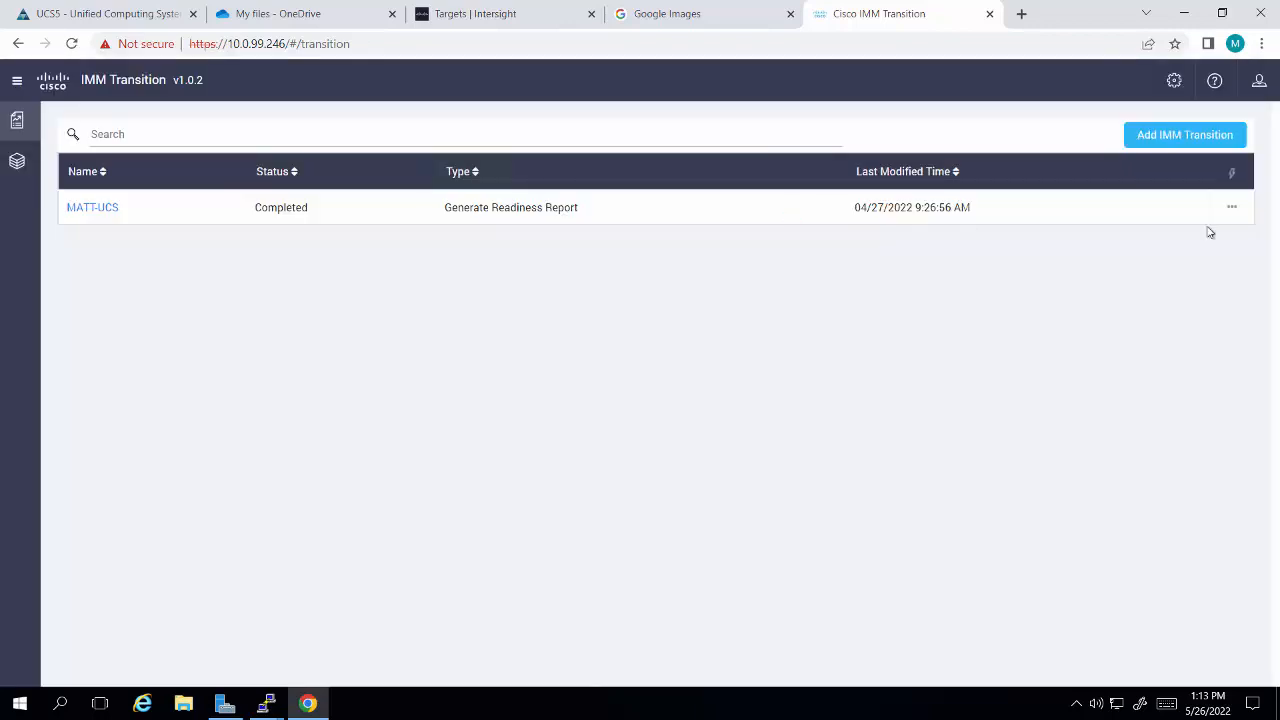
click(1233, 210)
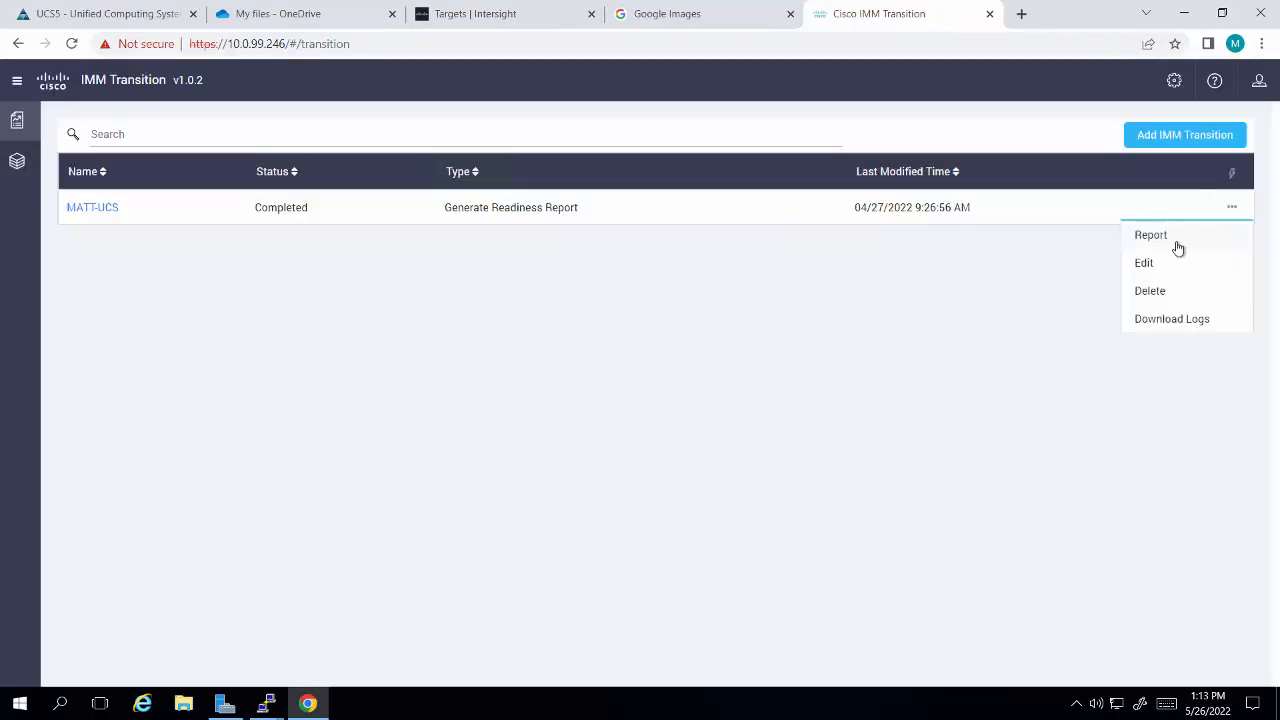
click(1157, 297)
click(799, 212)
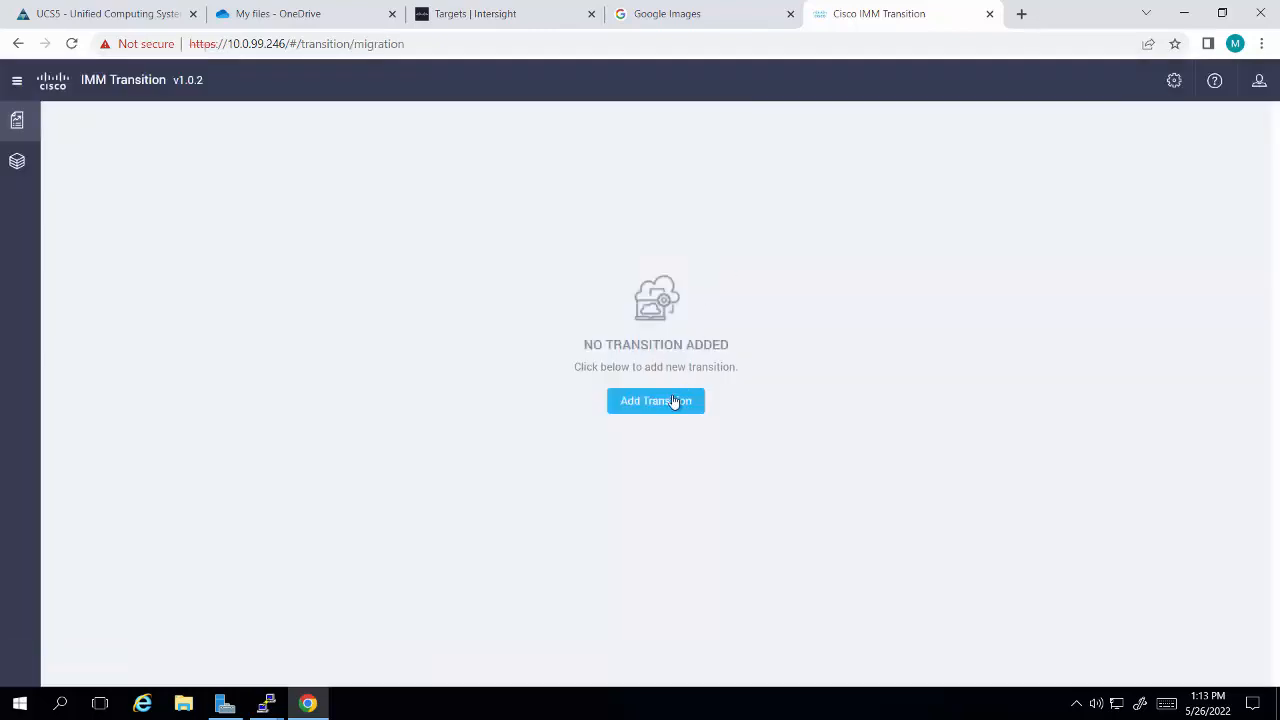
Step: Add a new transition named UCS5-to-IMM with the type Generate Readiness Report
click(673, 401)
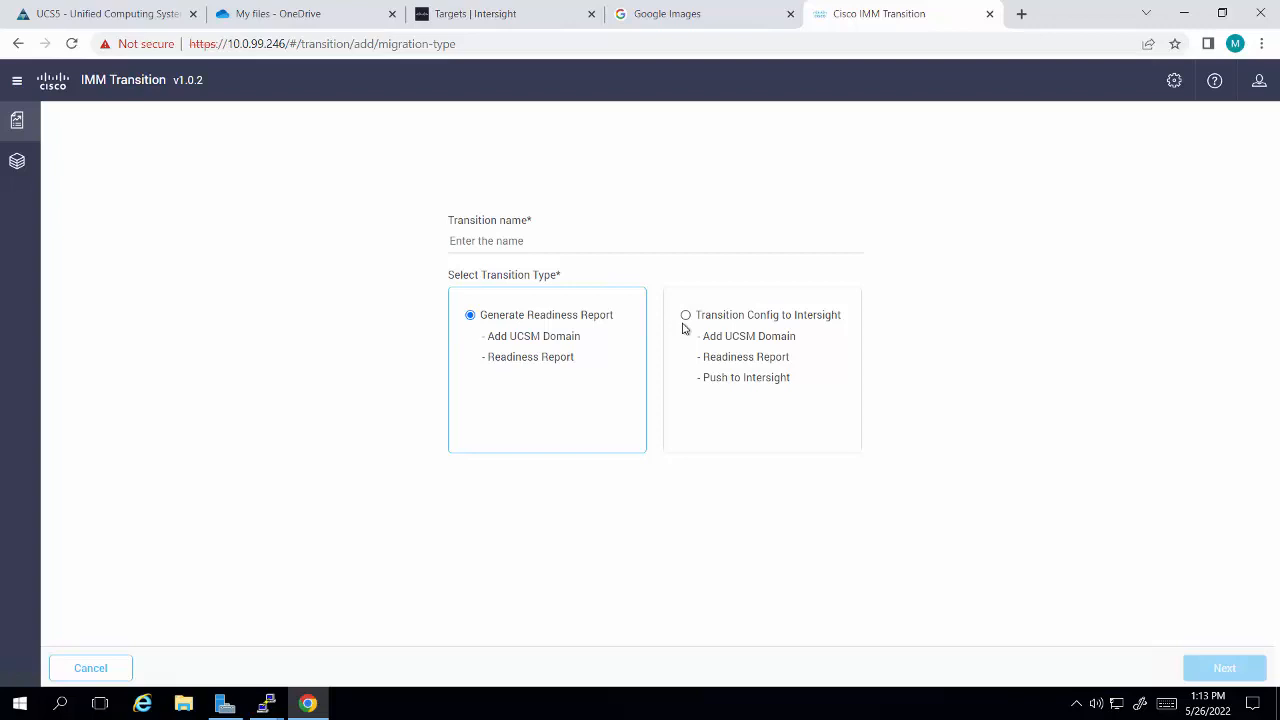
click(527, 241)
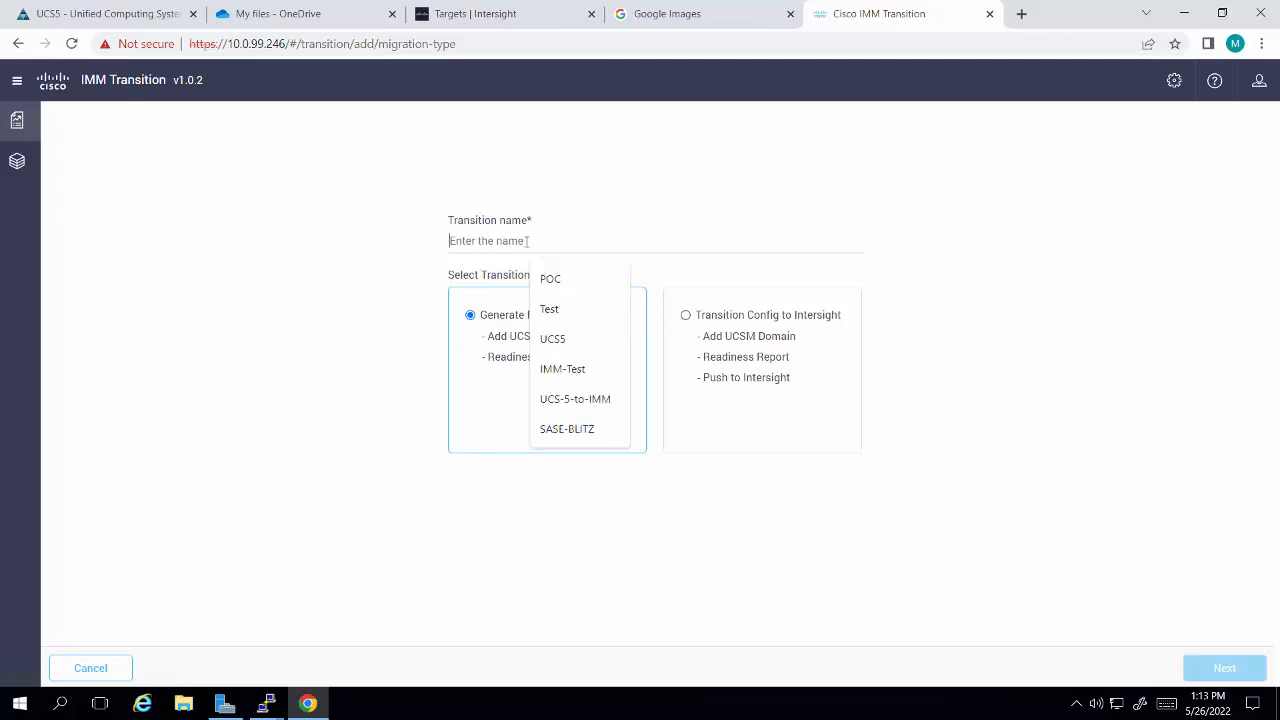
text(UCS5)
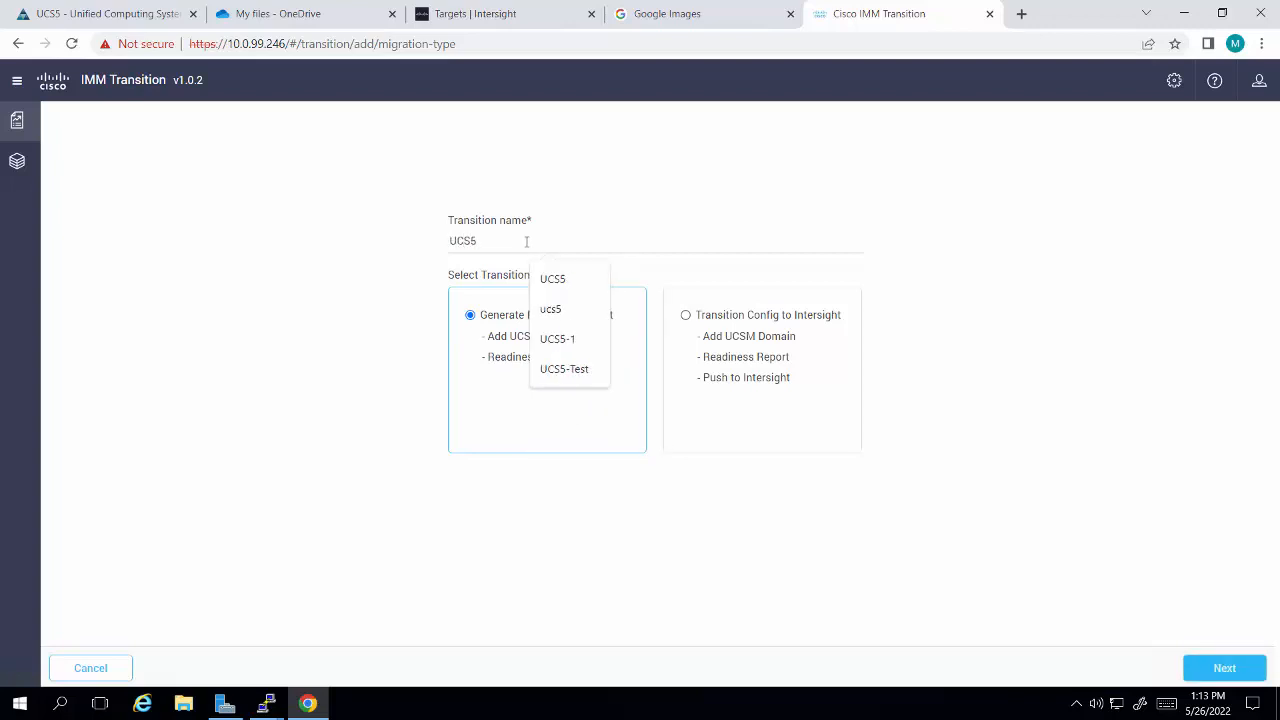
text(-to-)
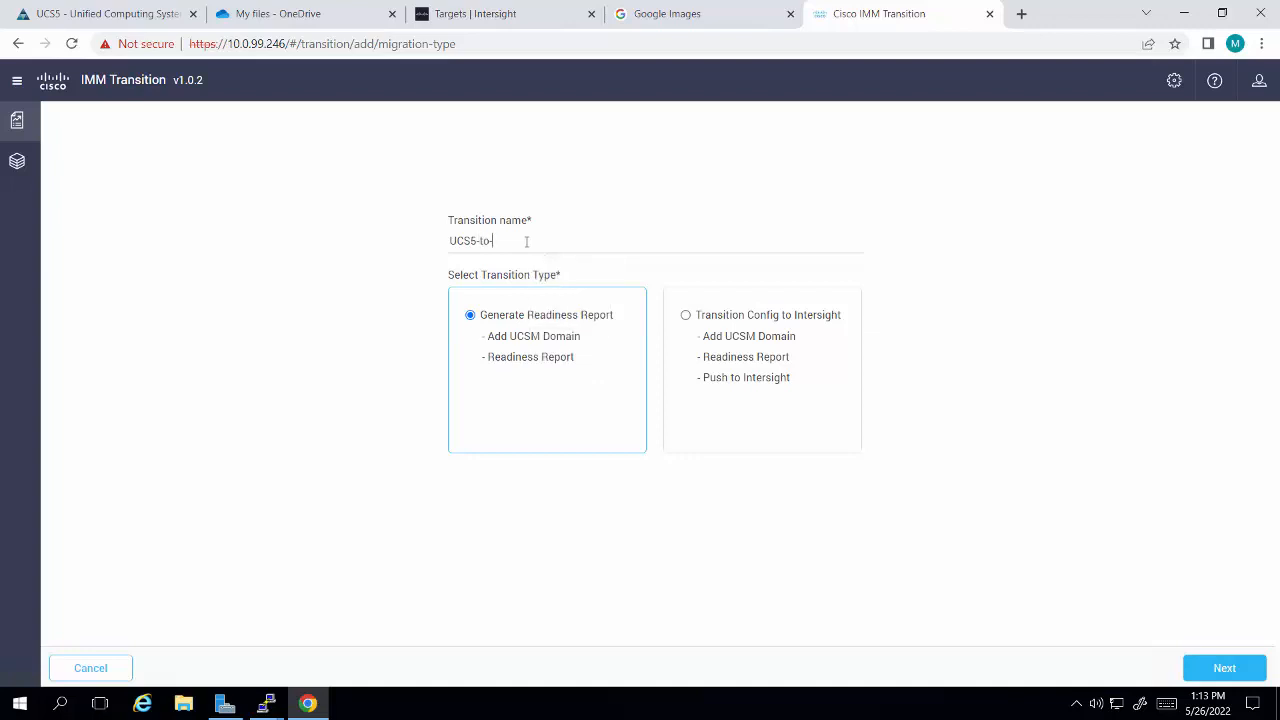
text(IMM)
click(1209, 672)
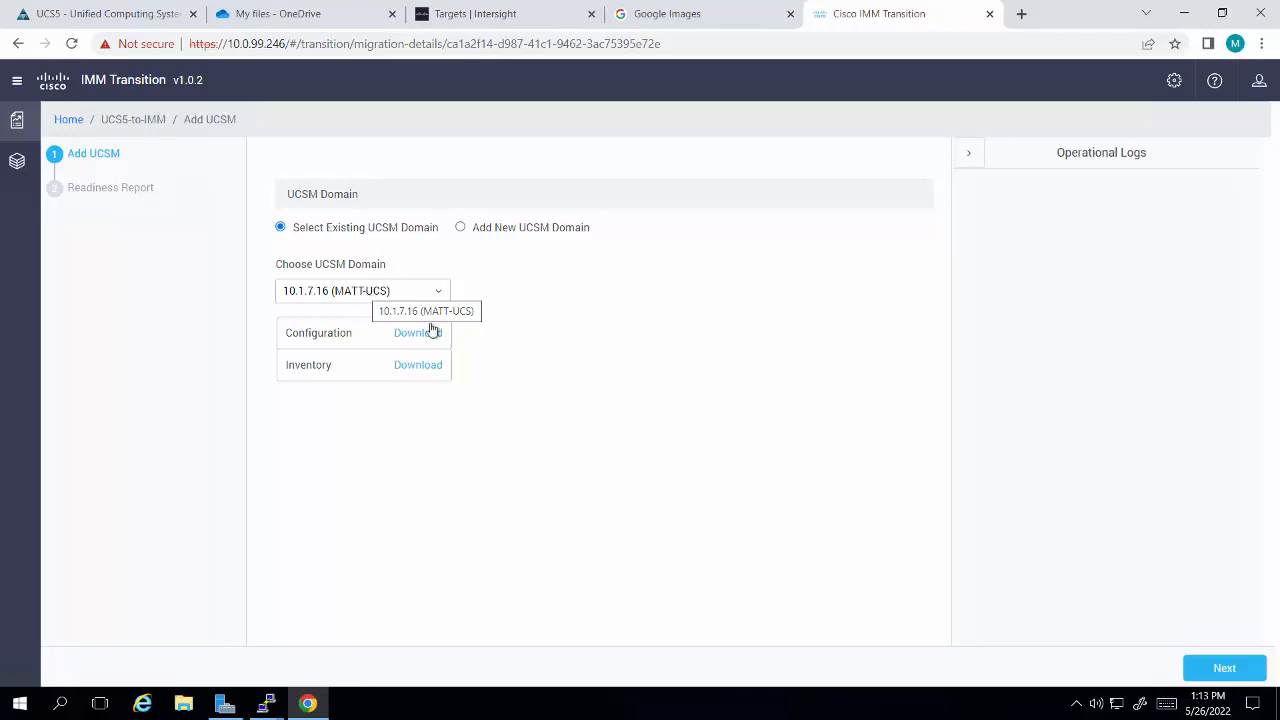
Step: Use the existing UCSM domain 10.1.7.16 (MATT-UCS) for the transition and regenerate its readiness report
click(460, 228)
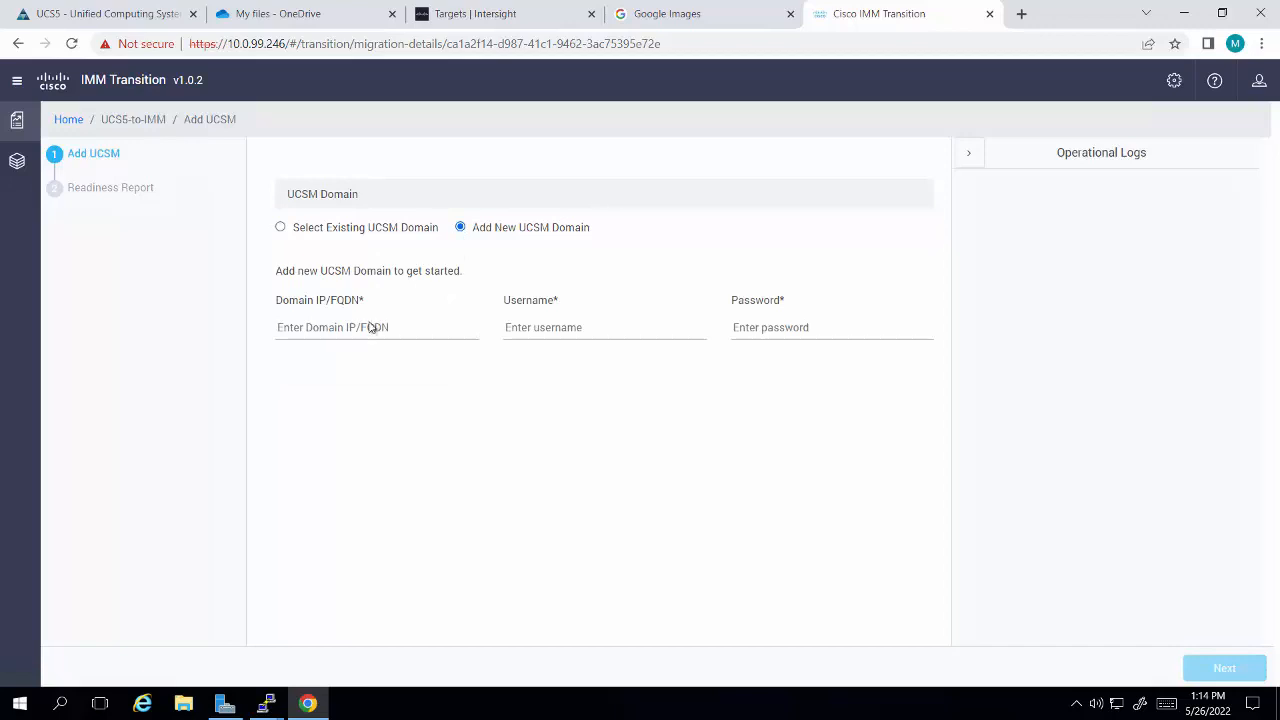
click(280, 228)
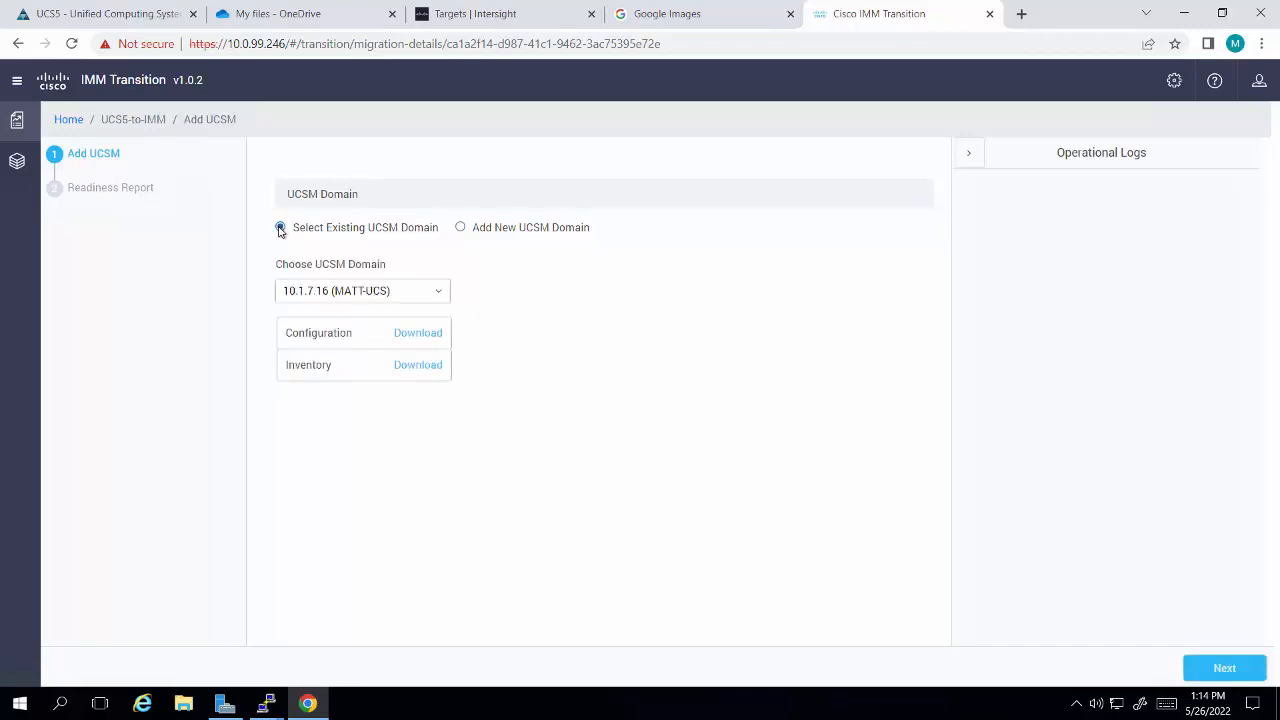
click(1222, 669)
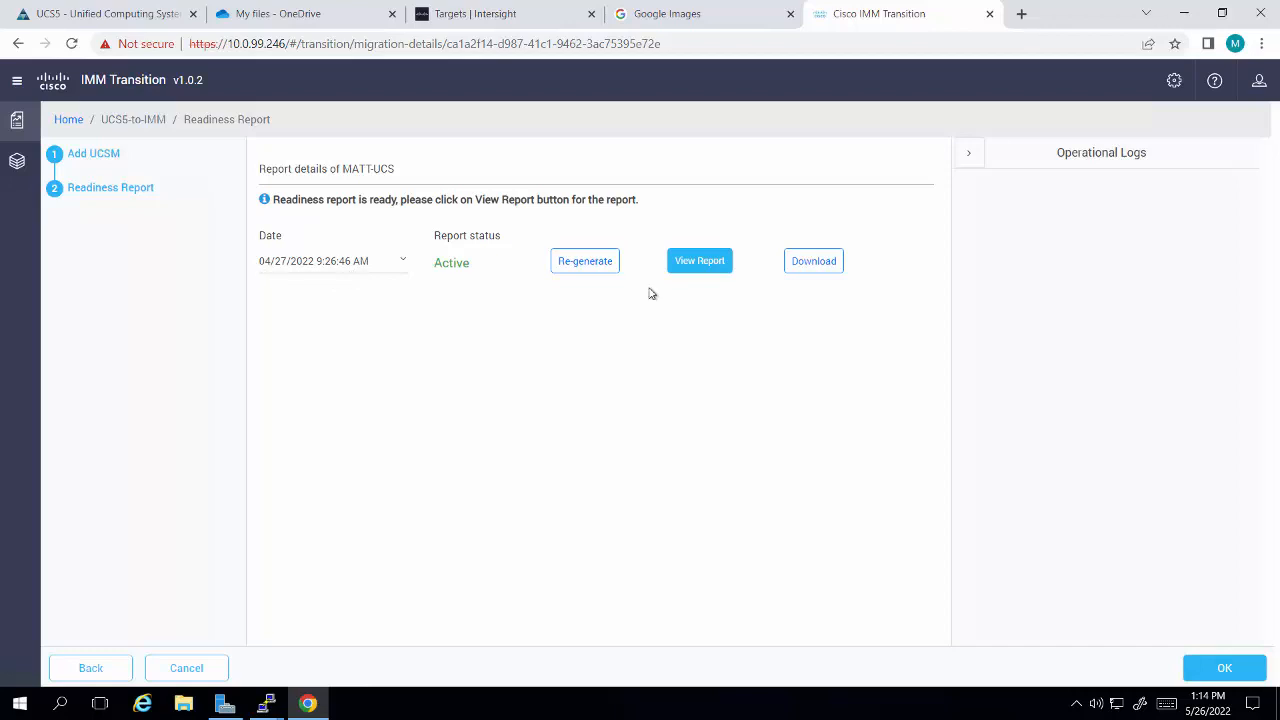
click(578, 267)
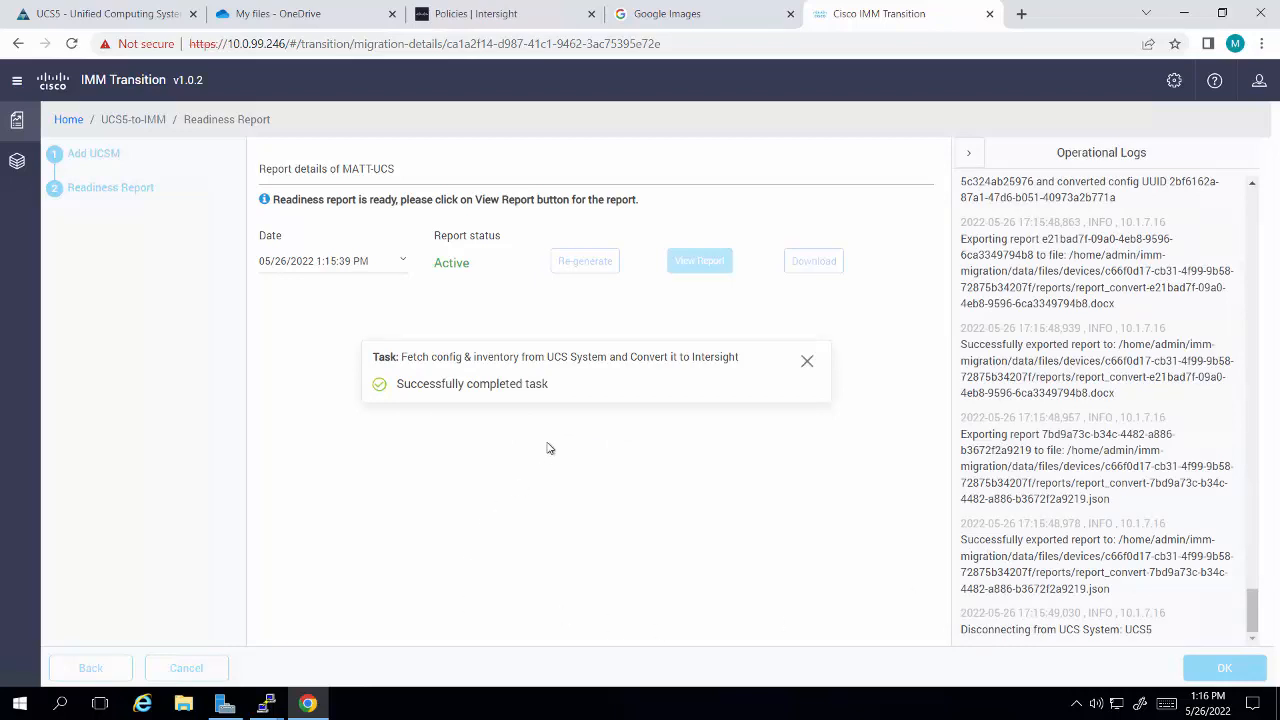
click(806, 361)
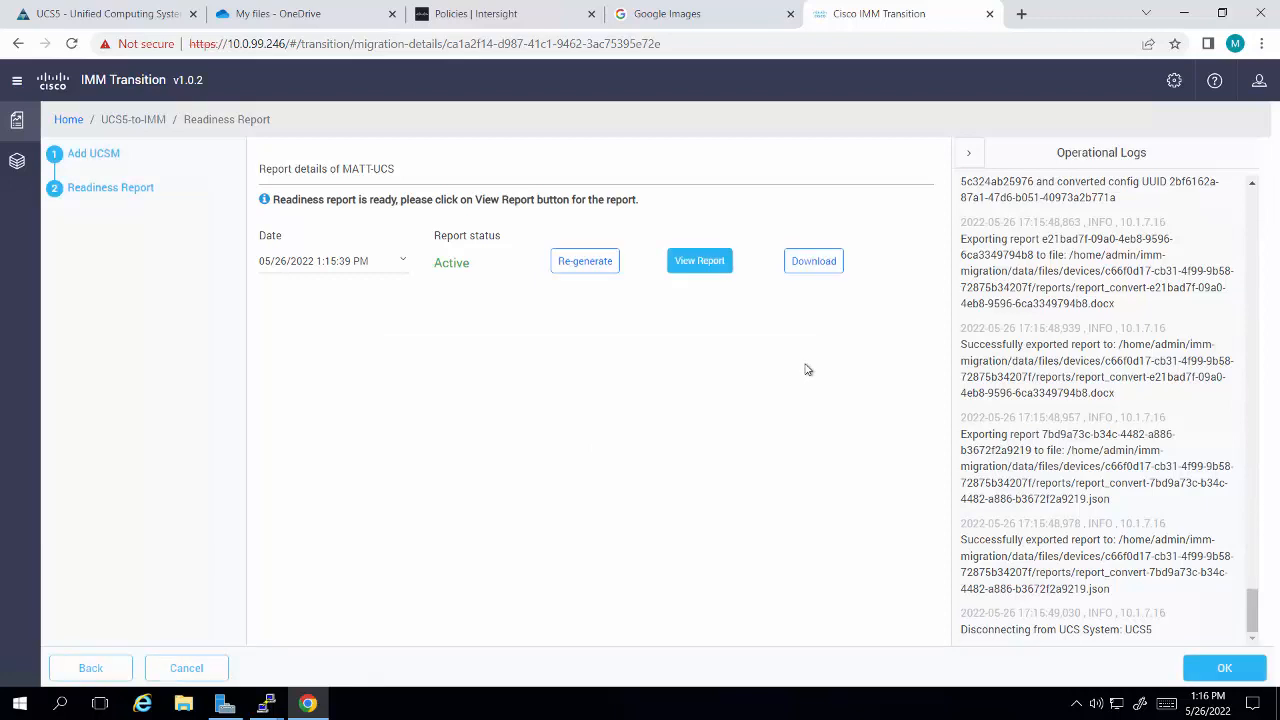
Step: View the readiness report and examine the policies conversion section of the config conversion
click(699, 262)
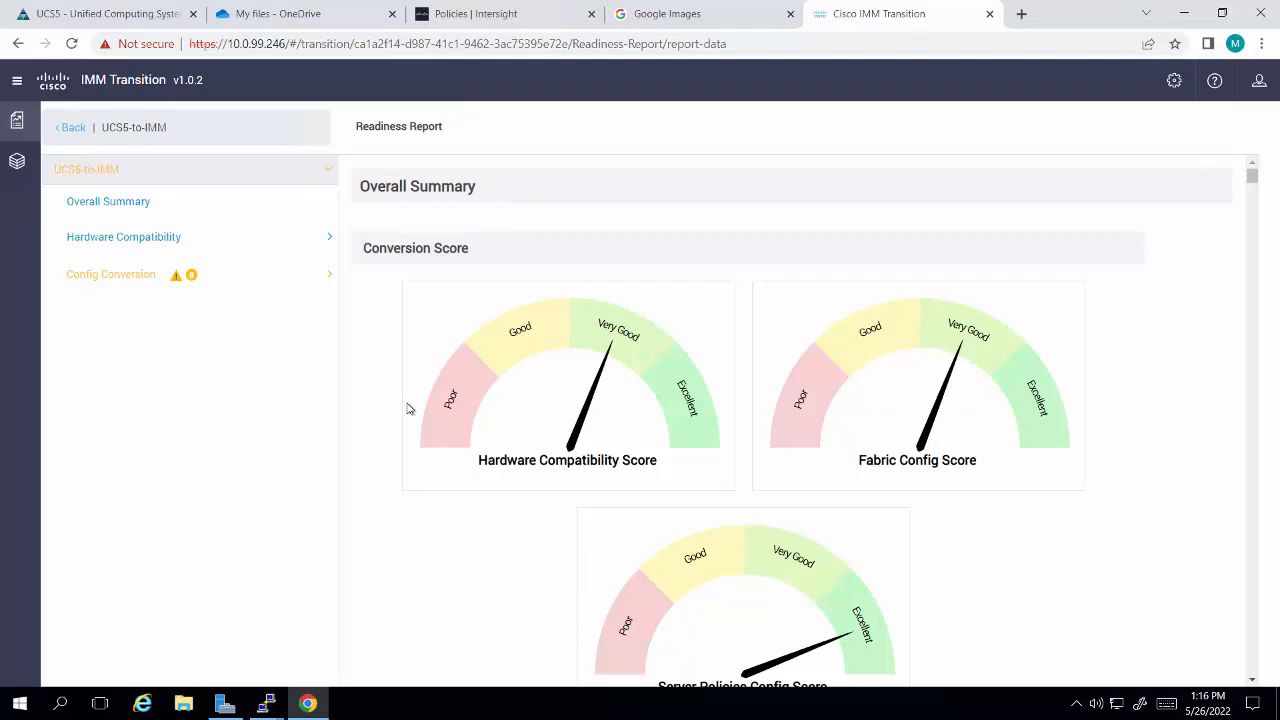
click(145, 280)
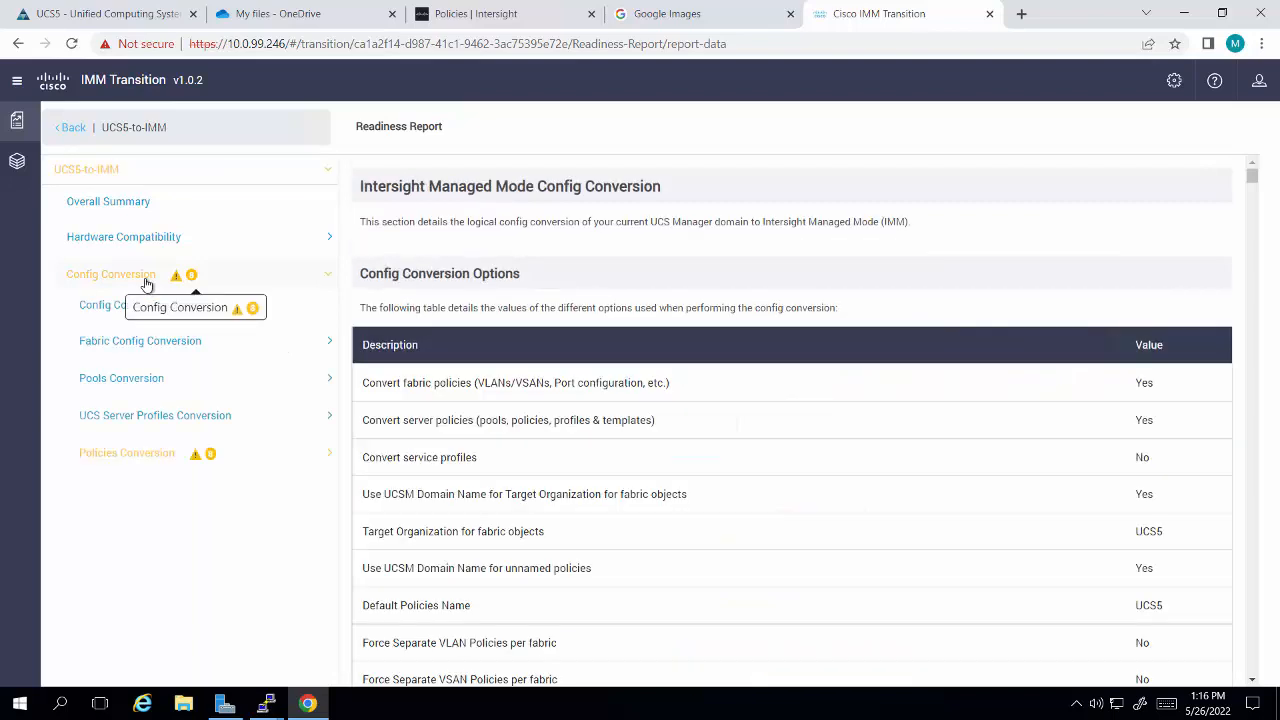
click(140, 455)
scroll(430, 530, down, 2)
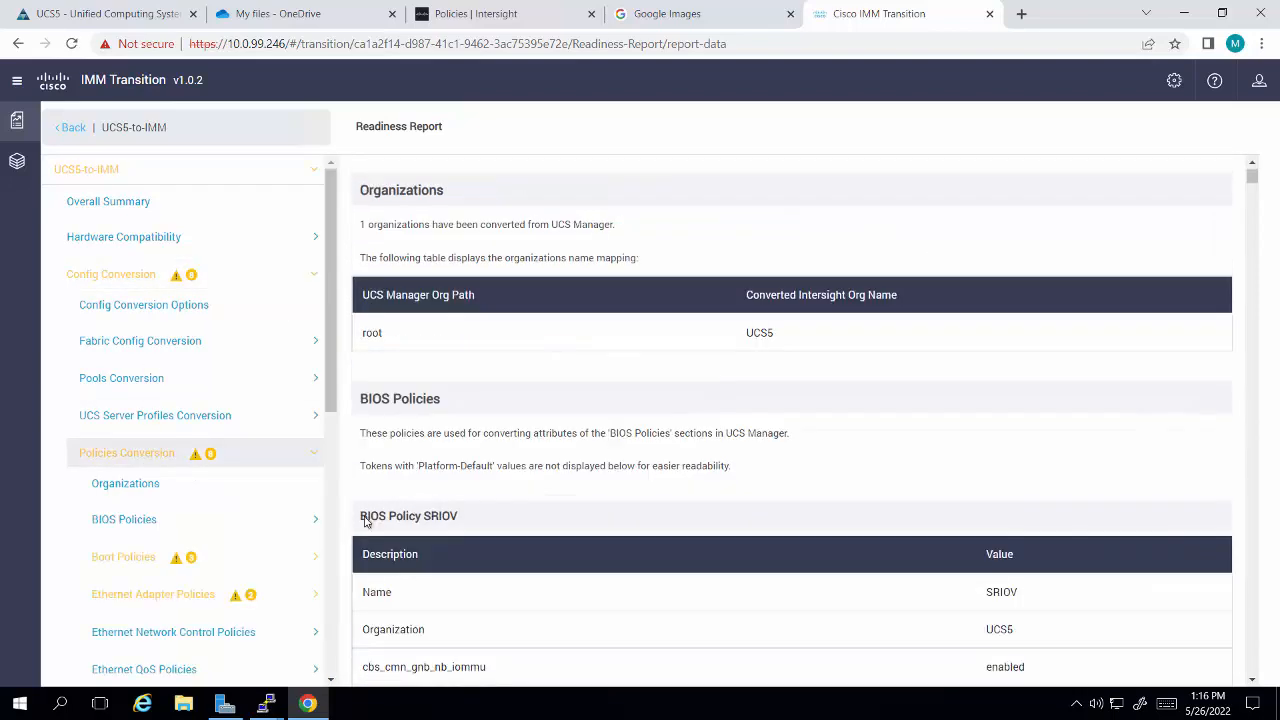
Step: Examine the boot policies conversion, including the warnings for the default, default-UEFI and diag boot policies
click(126, 558)
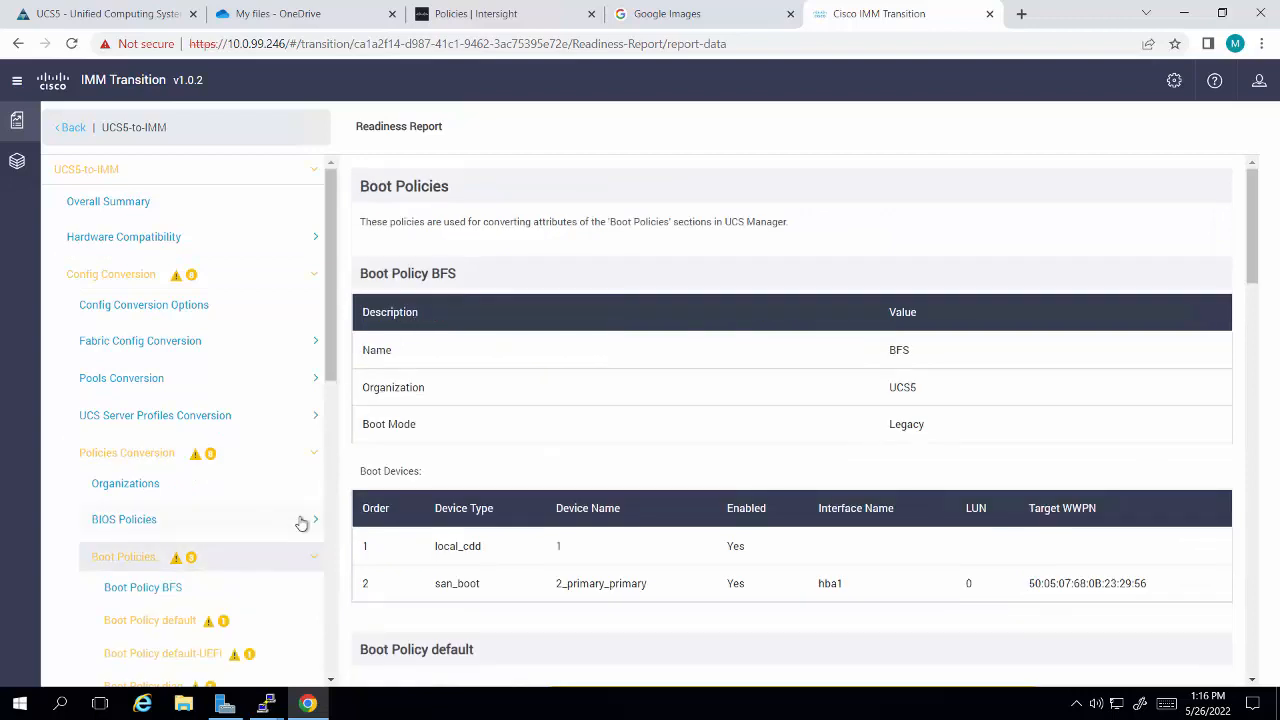
scroll(301, 524, down, 1)
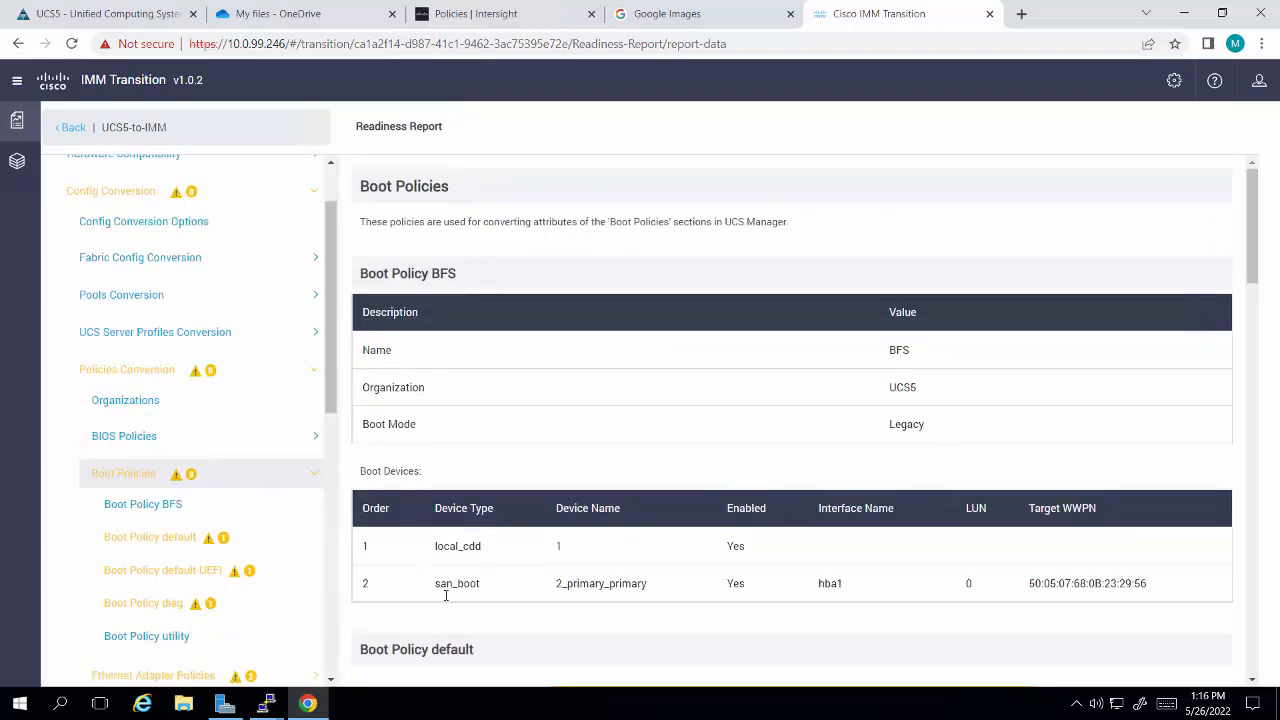
scroll(280, 598, down, 2)
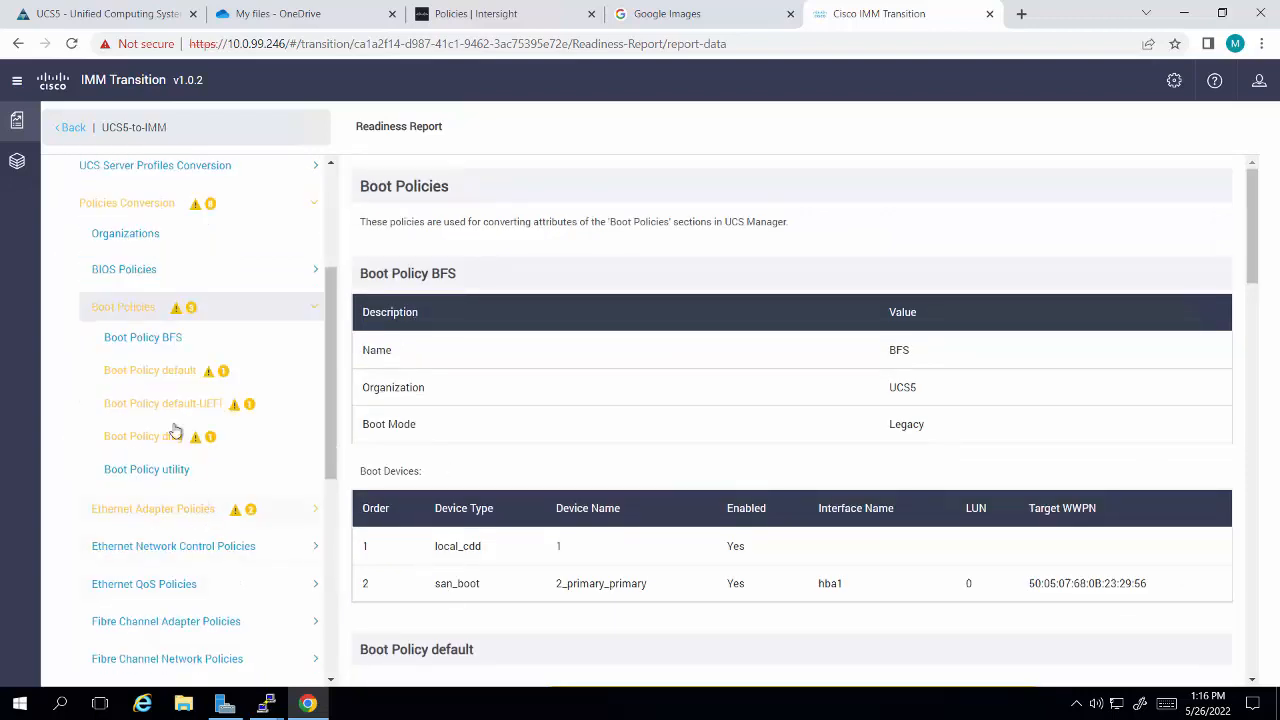
click(150, 371)
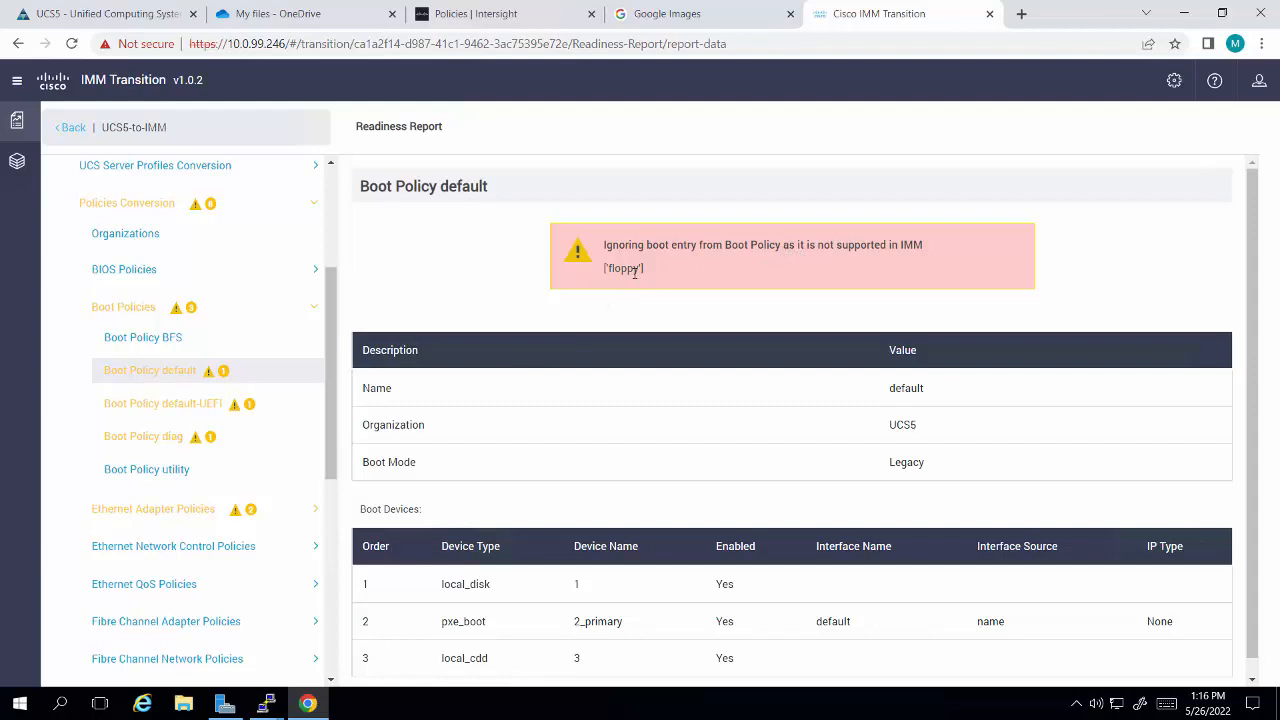
click(150, 405)
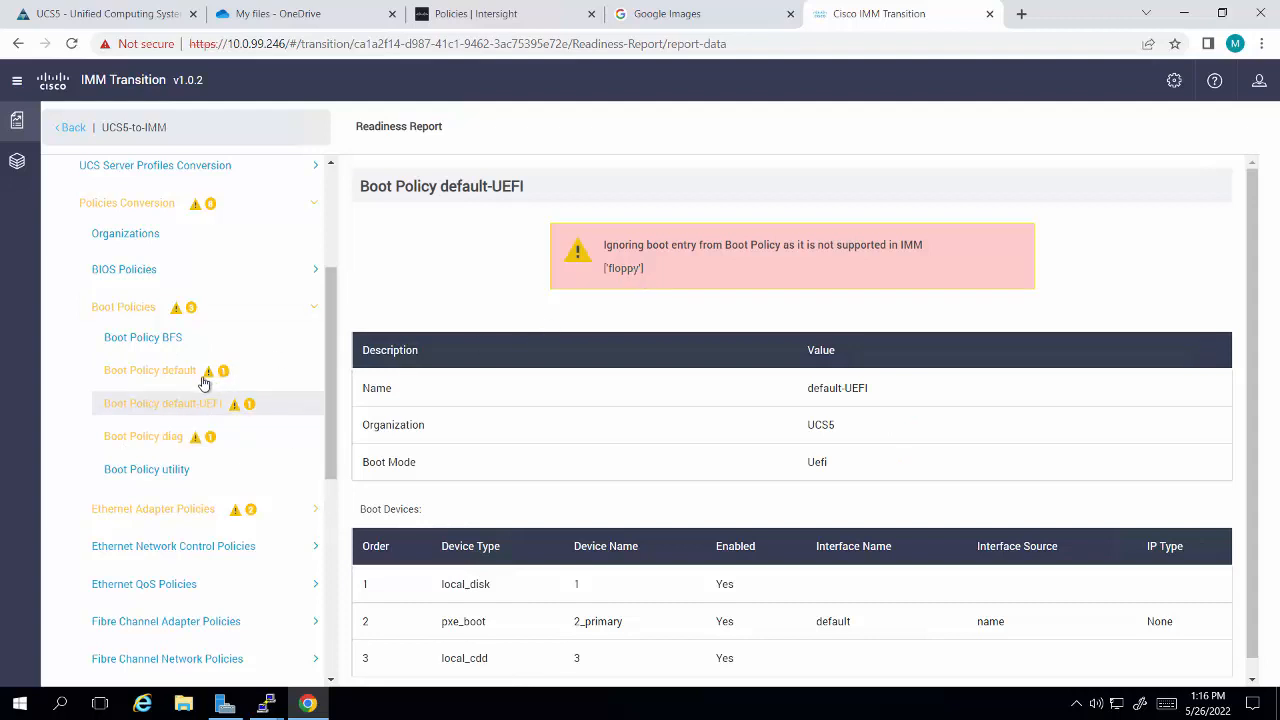
click(172, 440)
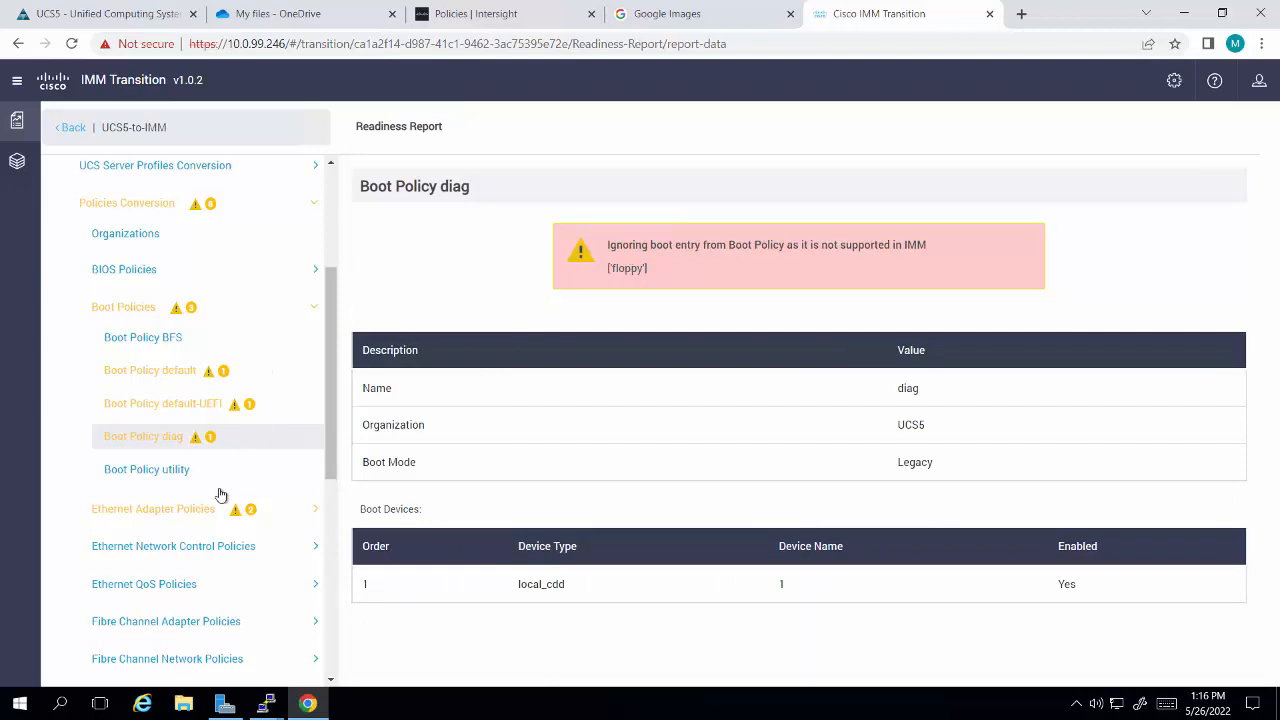
scroll(221, 495, up, 2)
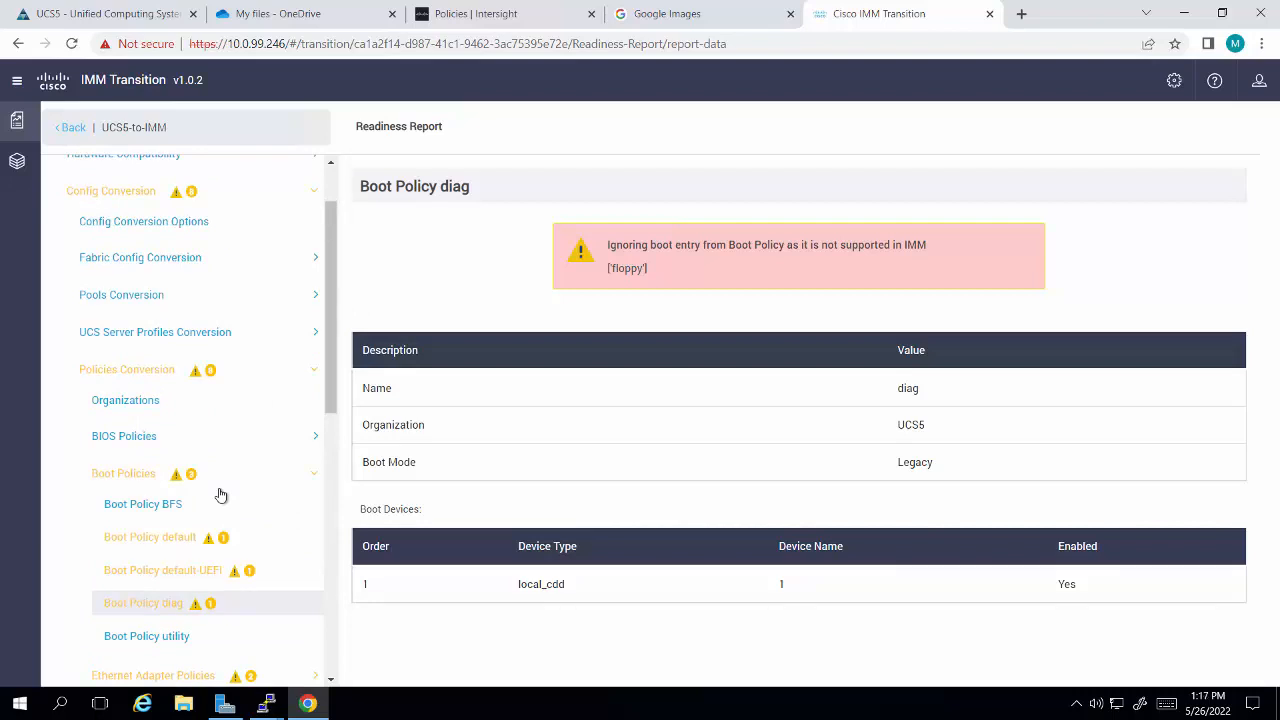
scroll(221, 496, down, 2)
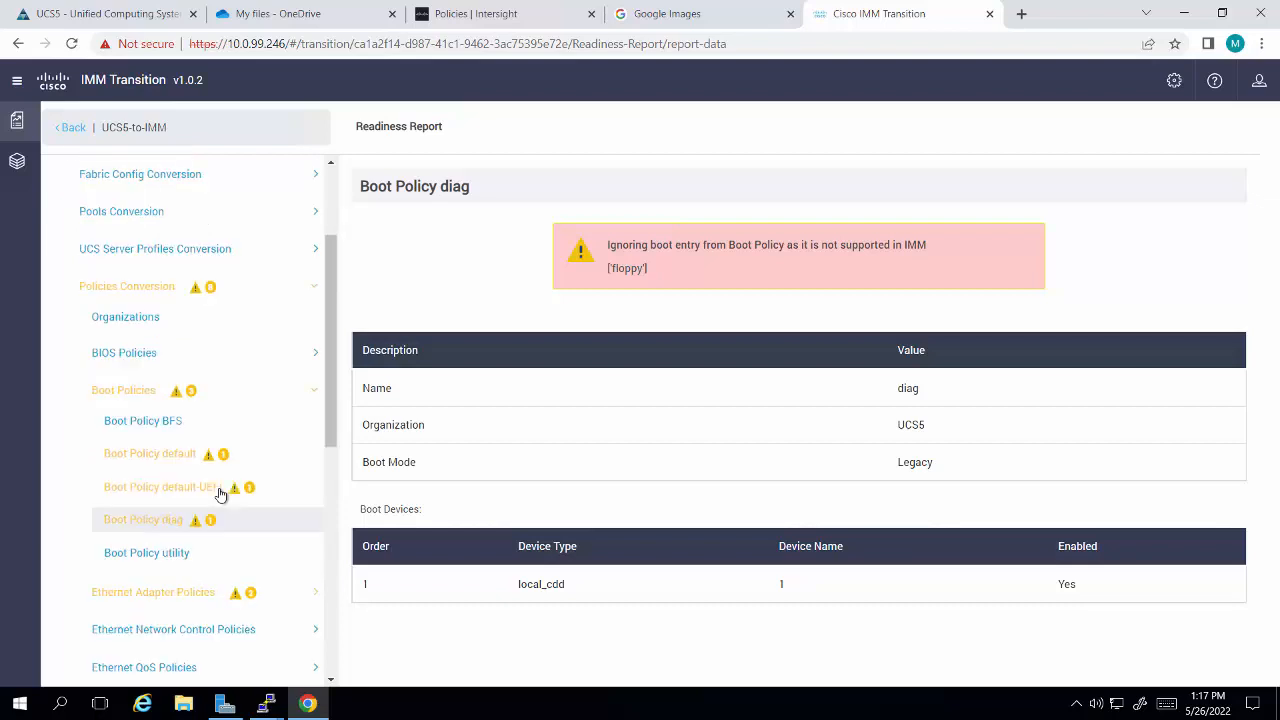
Step: Examine the converted Ethernet adapter policies and the warning for the default iSCSI adapter policy
click(162, 510)
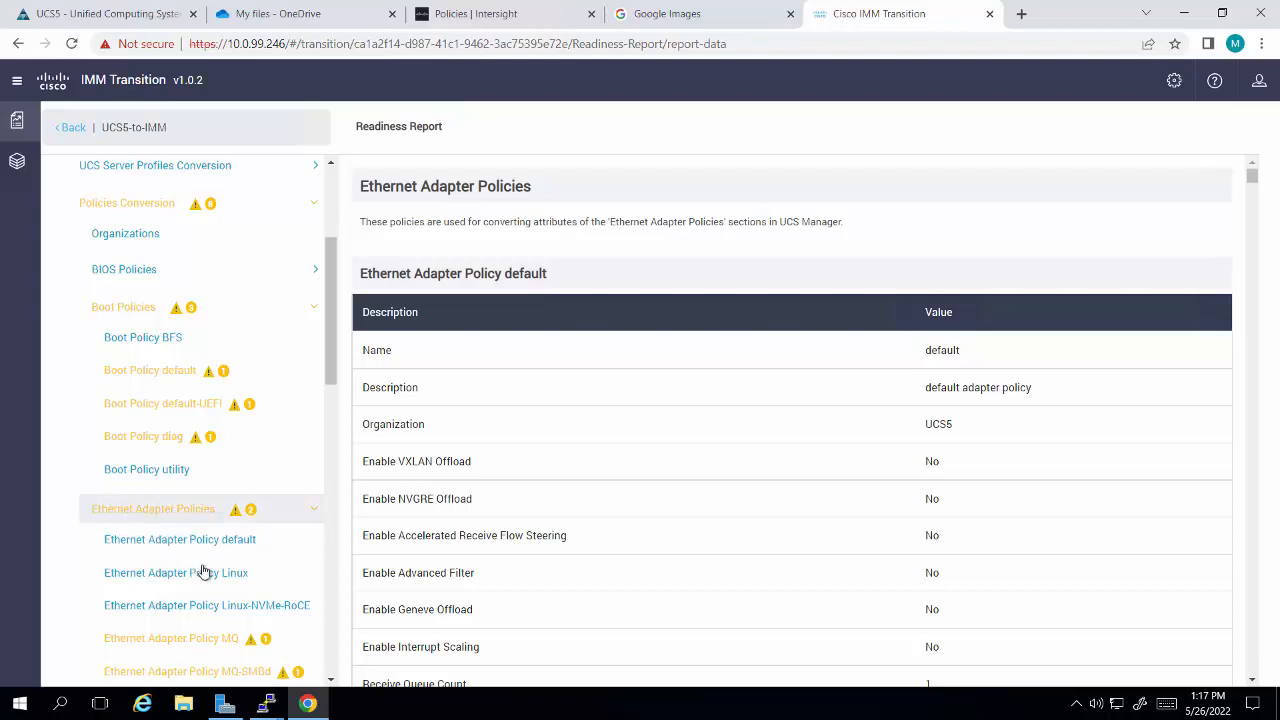
scroll(205, 572, down, 3)
scroll(207, 574, down, 3)
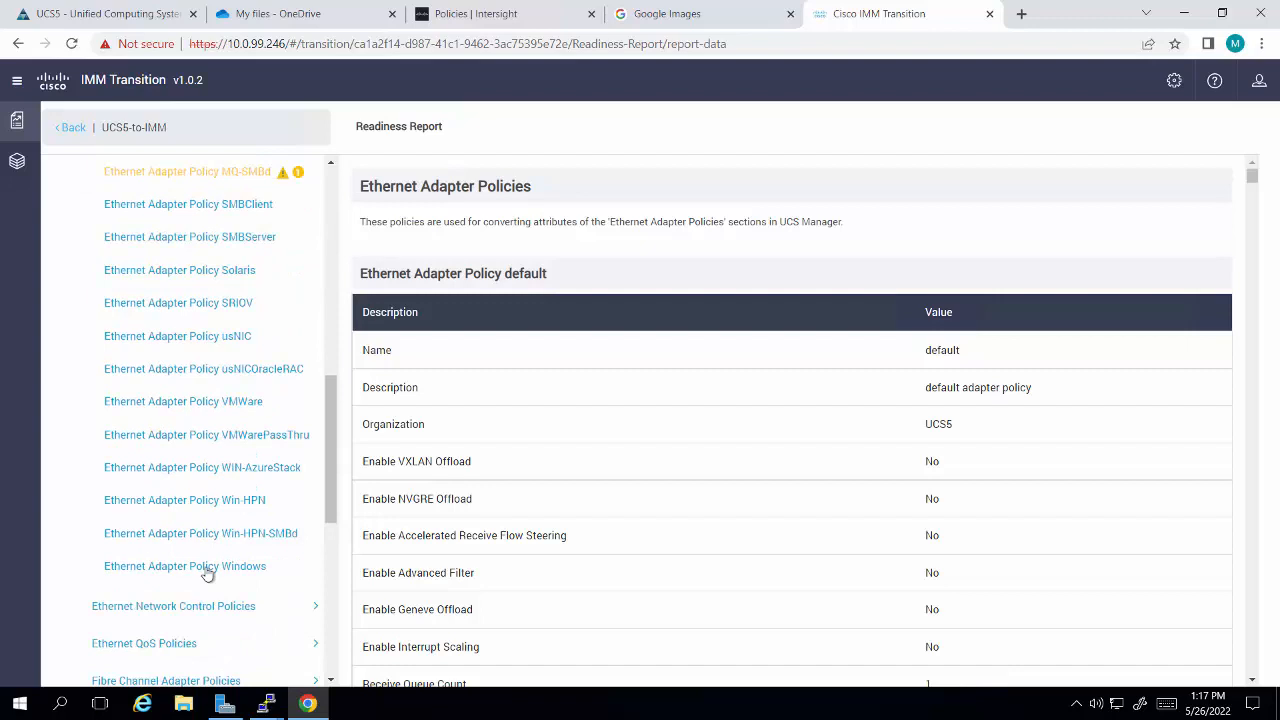
scroll(207, 573, down, 3)
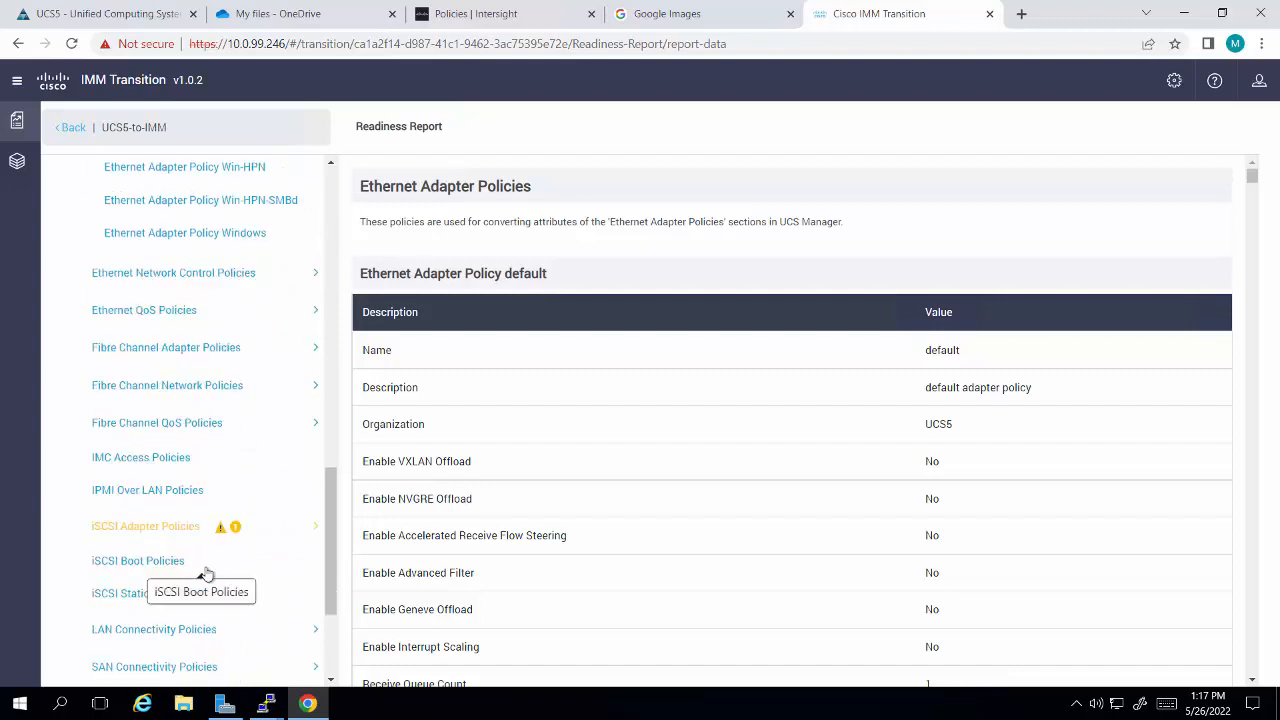
click(177, 529)
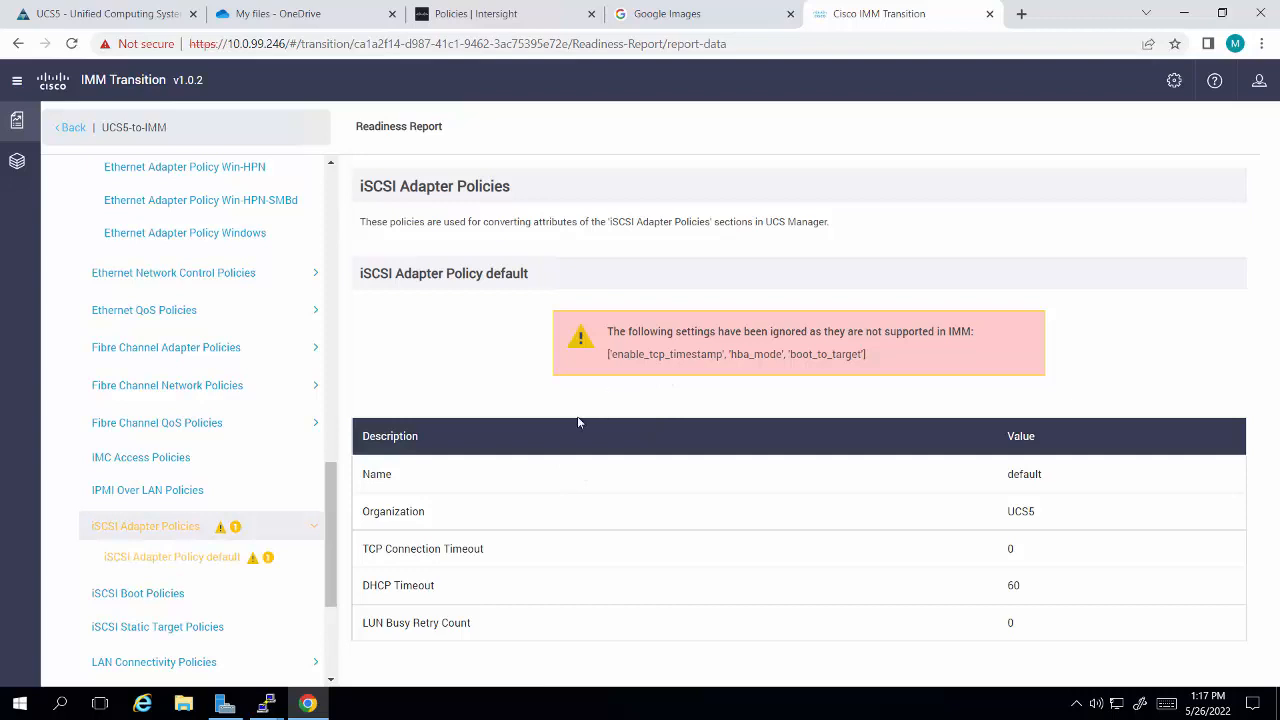
click(236, 553)
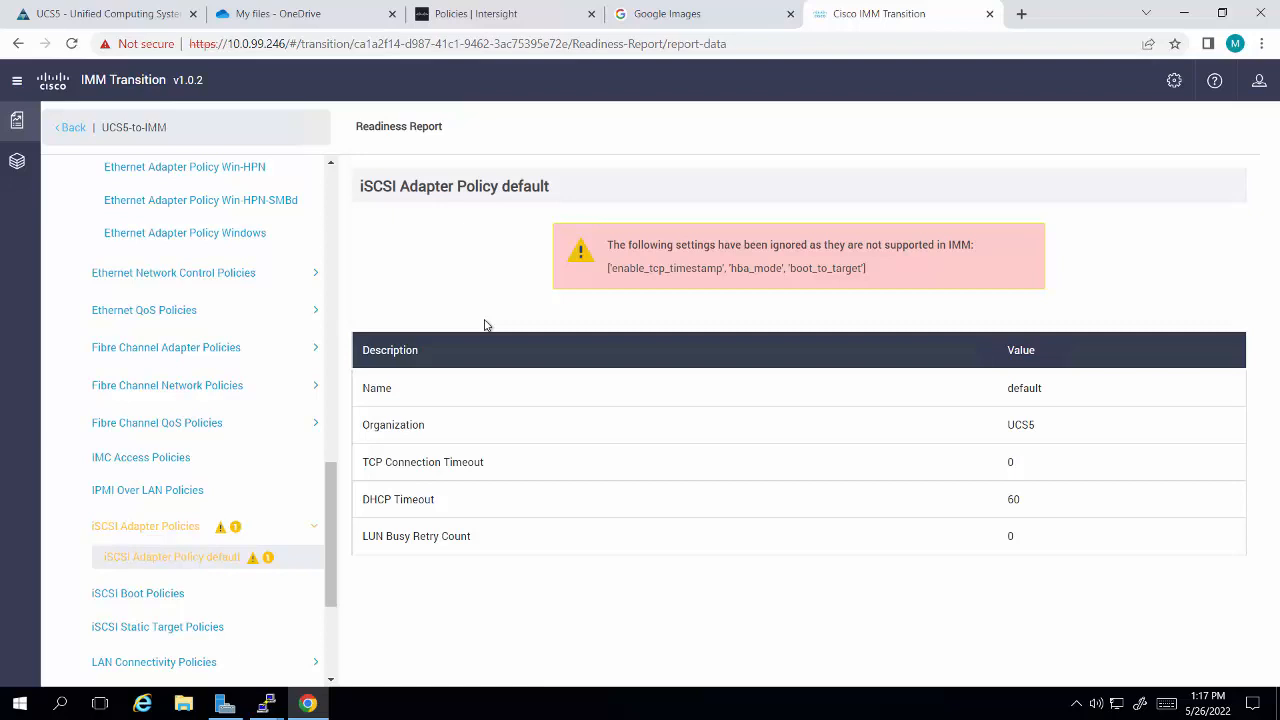
scroll(336, 175, up, 5)
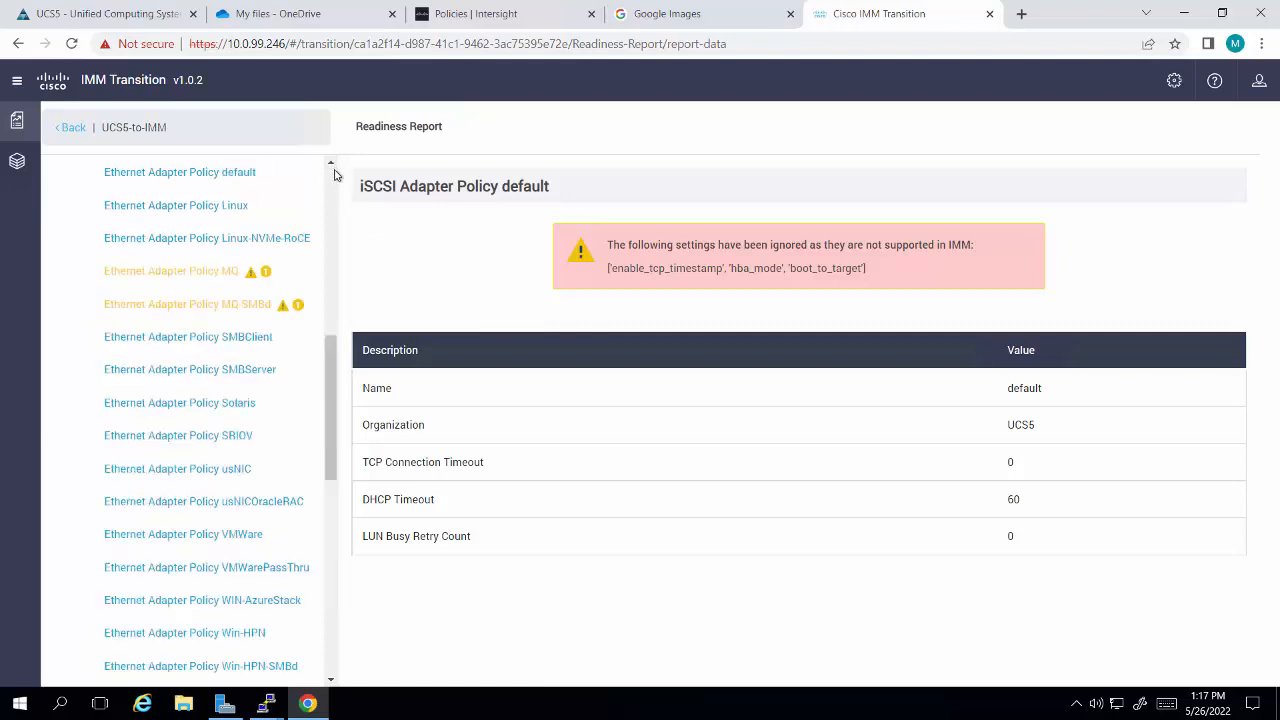
scroll(335, 175, up, 6)
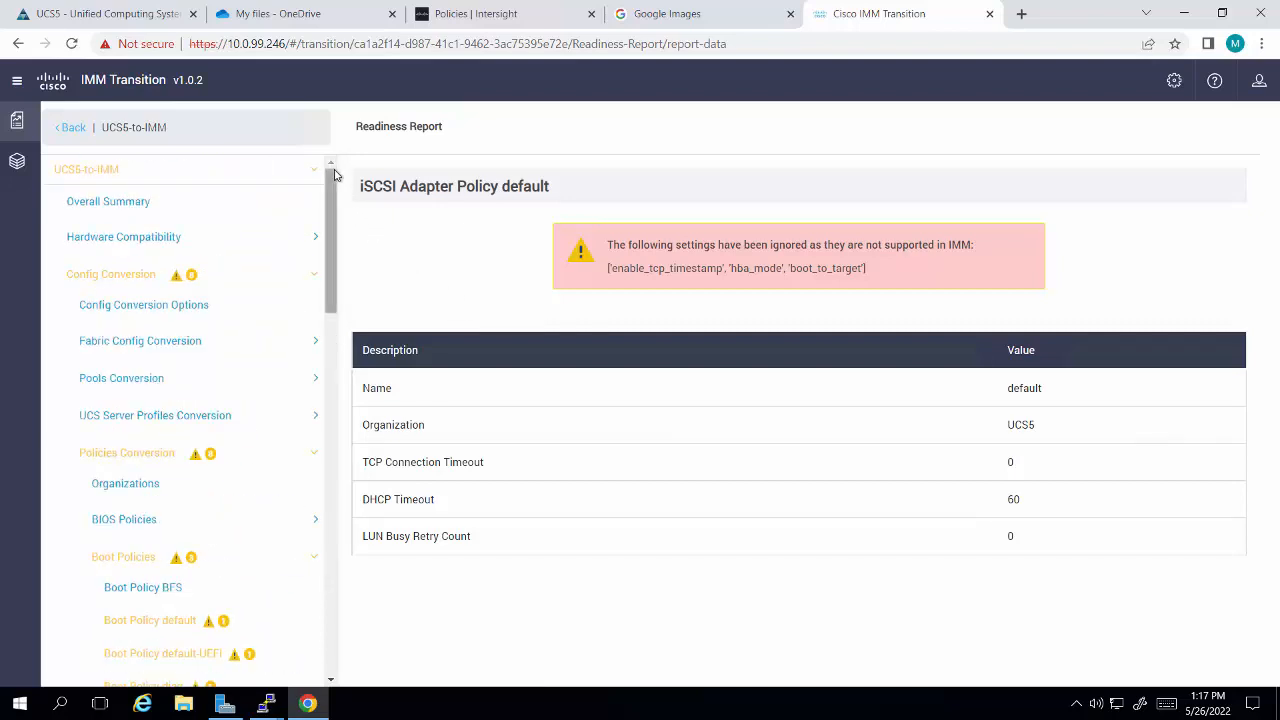
Step: Reopen the readiness report and review the conversion scores, their explanations and the conversion attention points in the overall summary
click(71, 131)
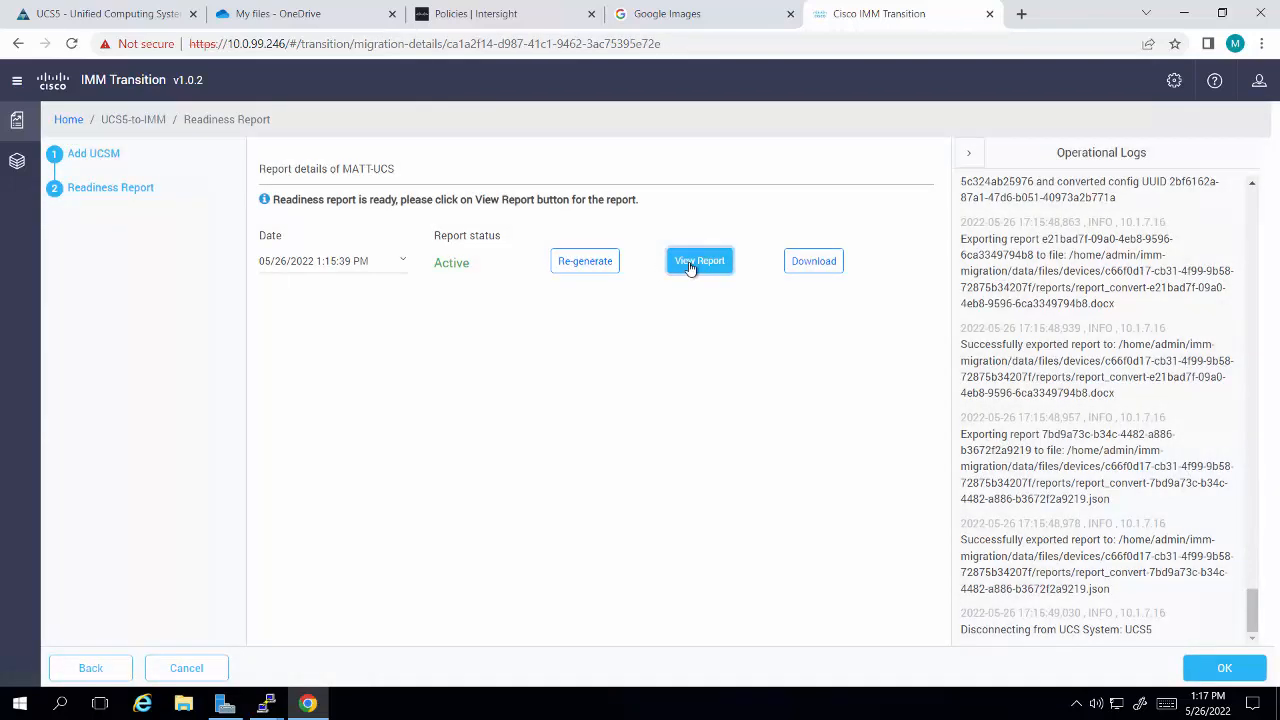
click(690, 270)
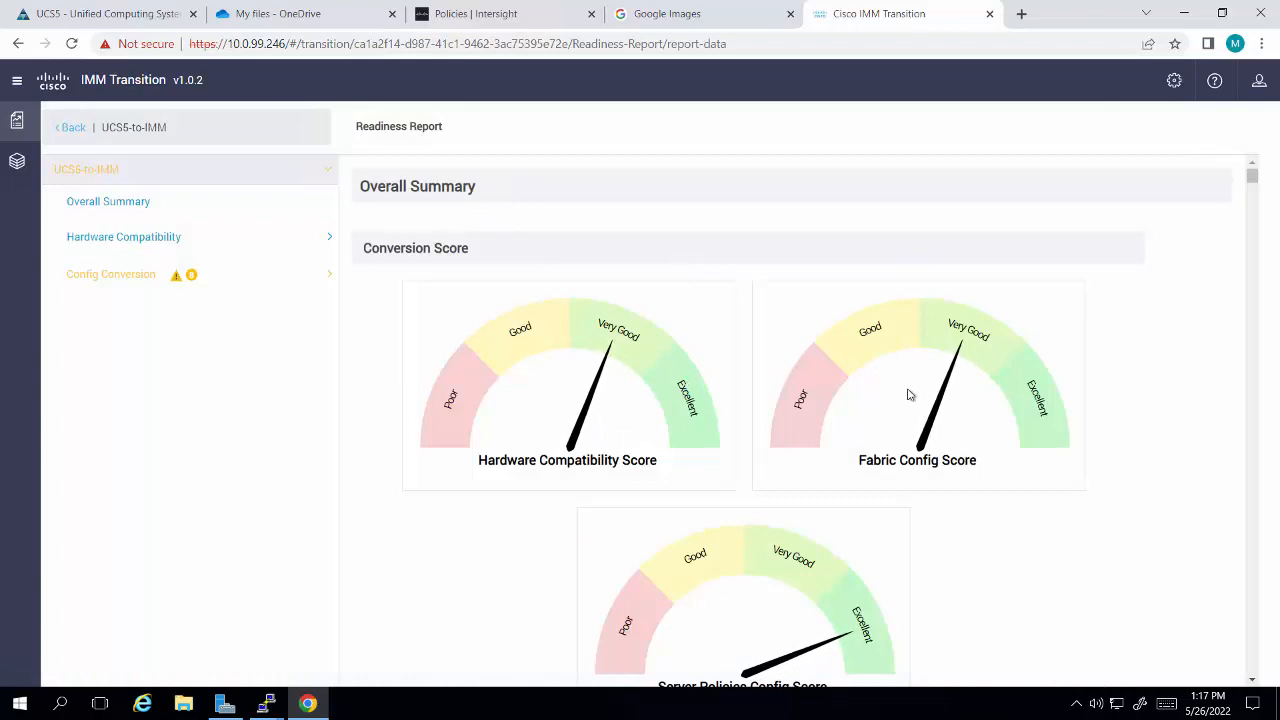
scroll(910, 401, down, 3)
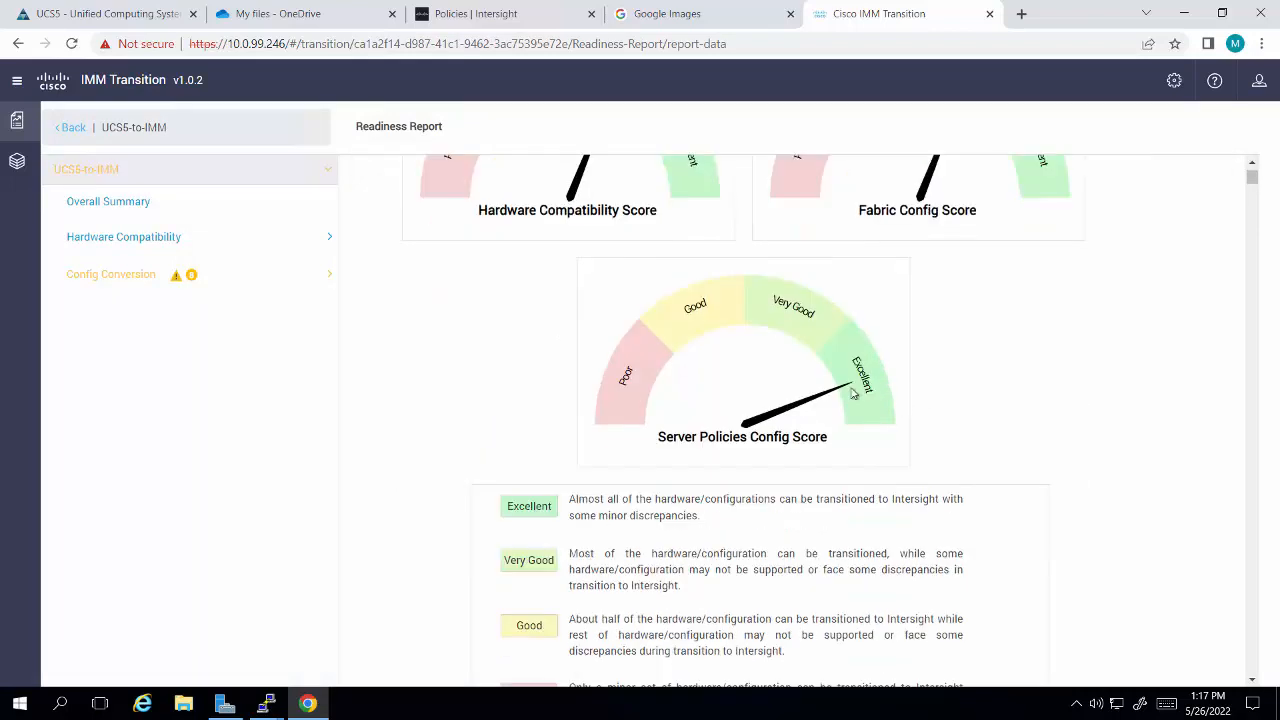
scroll(843, 417, down, 5)
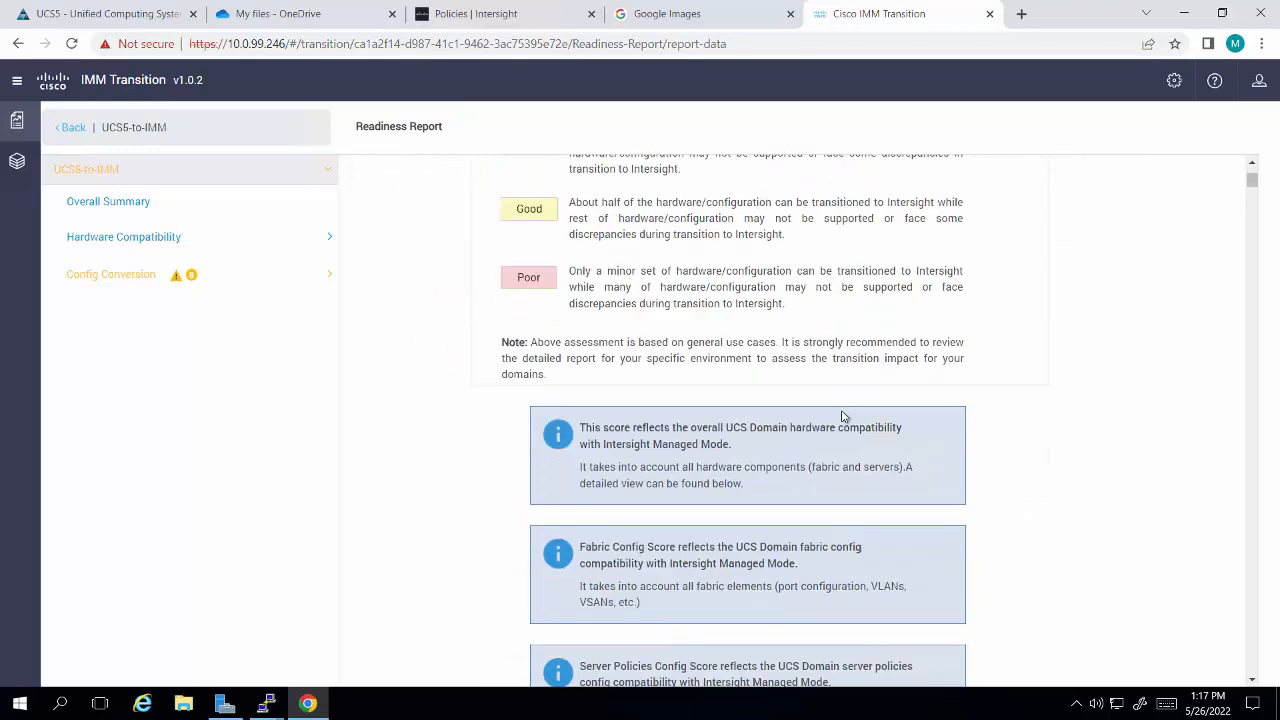
scroll(843, 417, down, 4)
scroll(841, 414, up, 2)
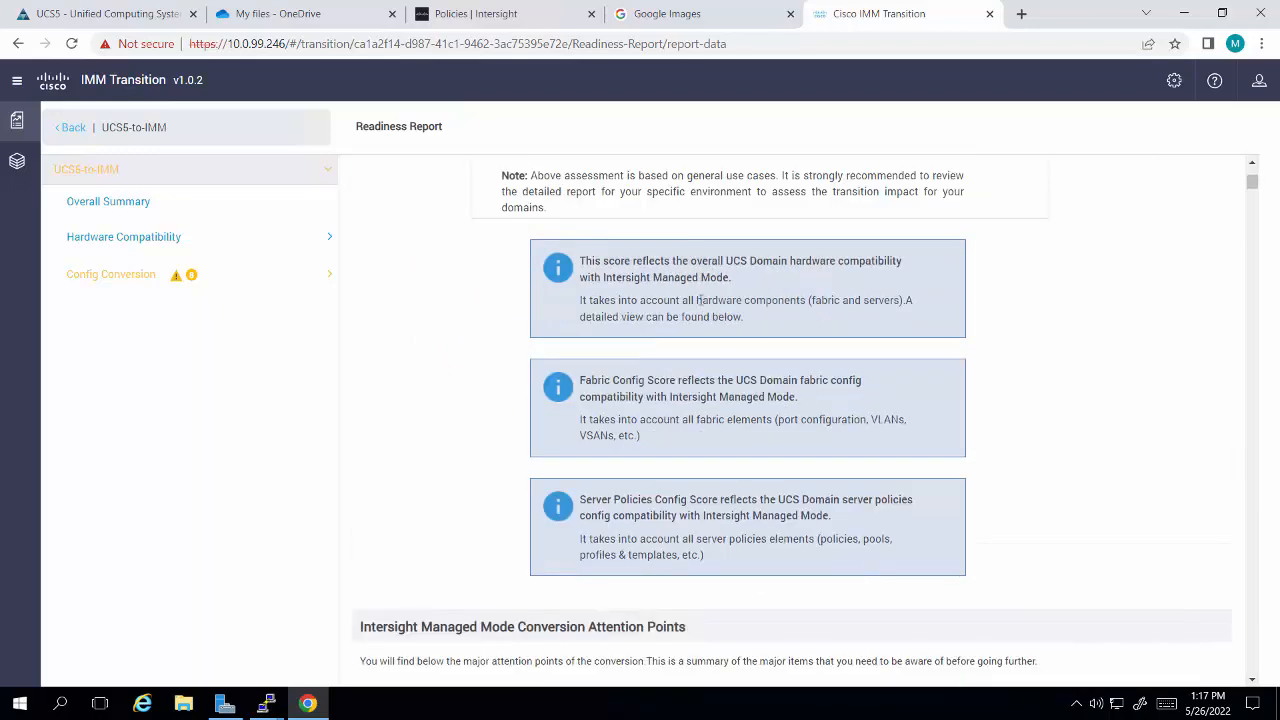
scroll(700, 300, down, 2)
scroll(700, 305, down, 2)
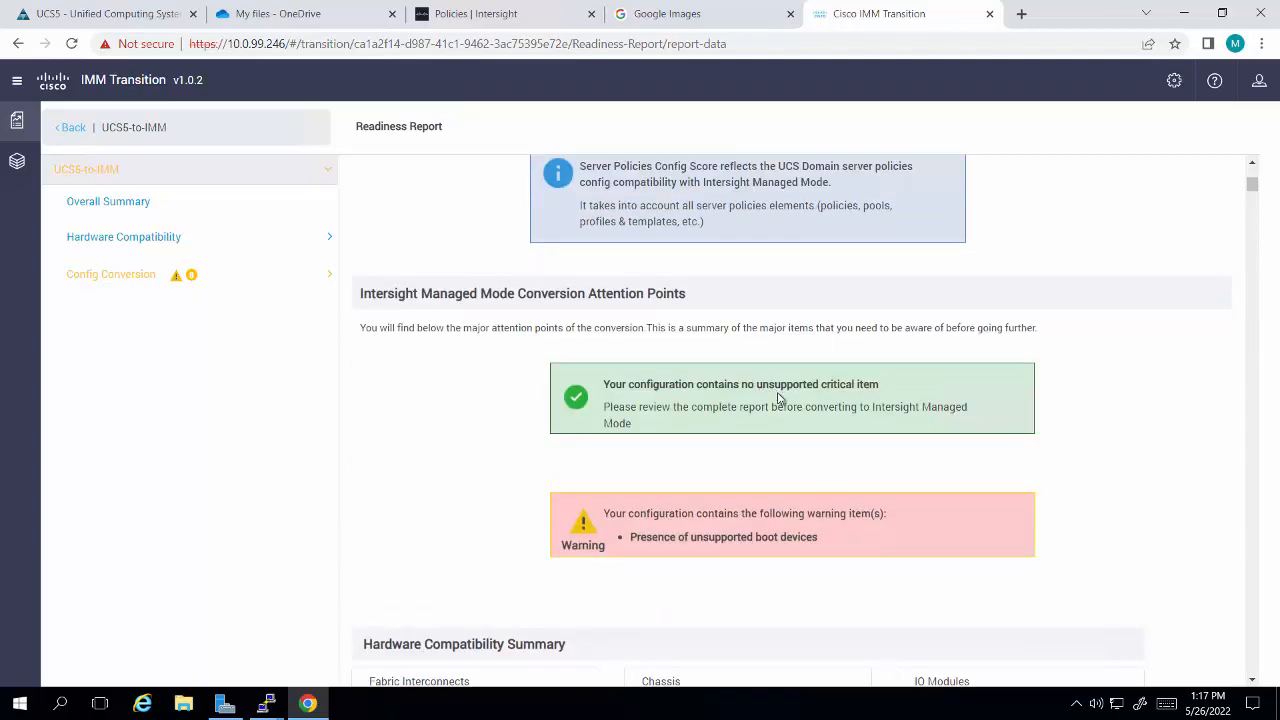
Step: Review the report's hardware compatibility summary, config conversion summary, and the fabric, chassis and blade server compatibility tables
scroll(779, 398, down, 3)
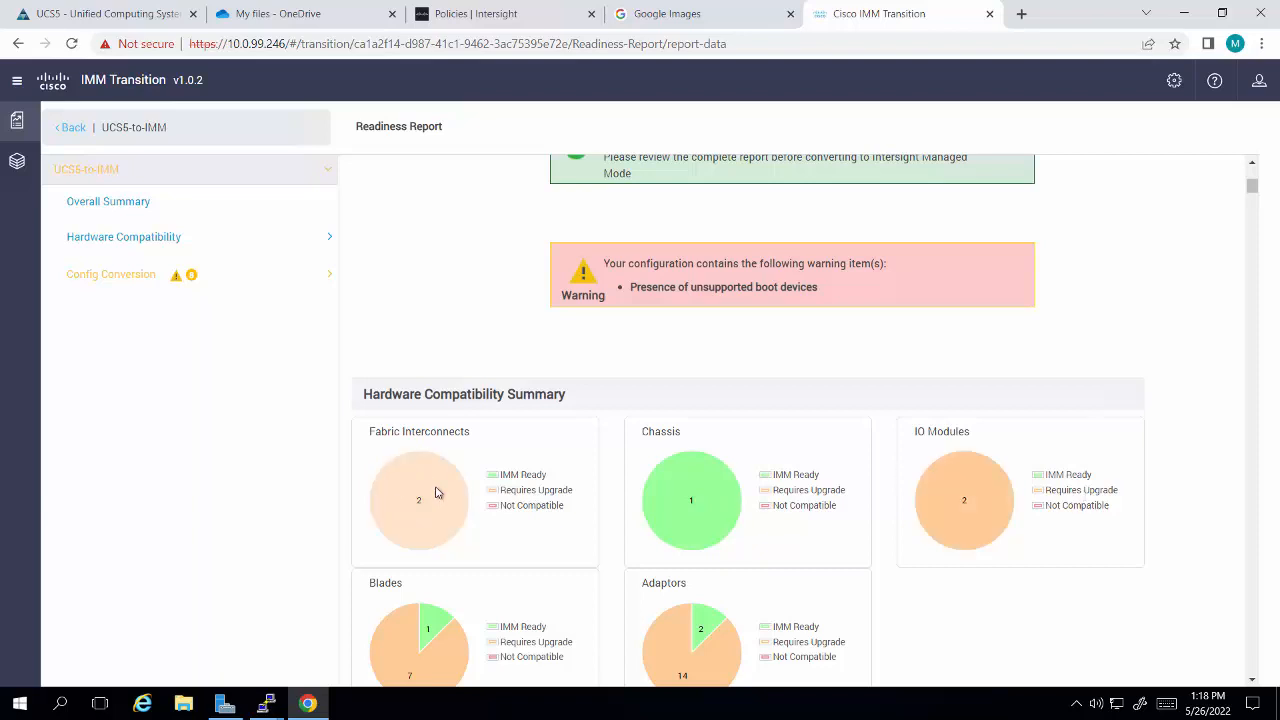
scroll(435, 492, down, 2)
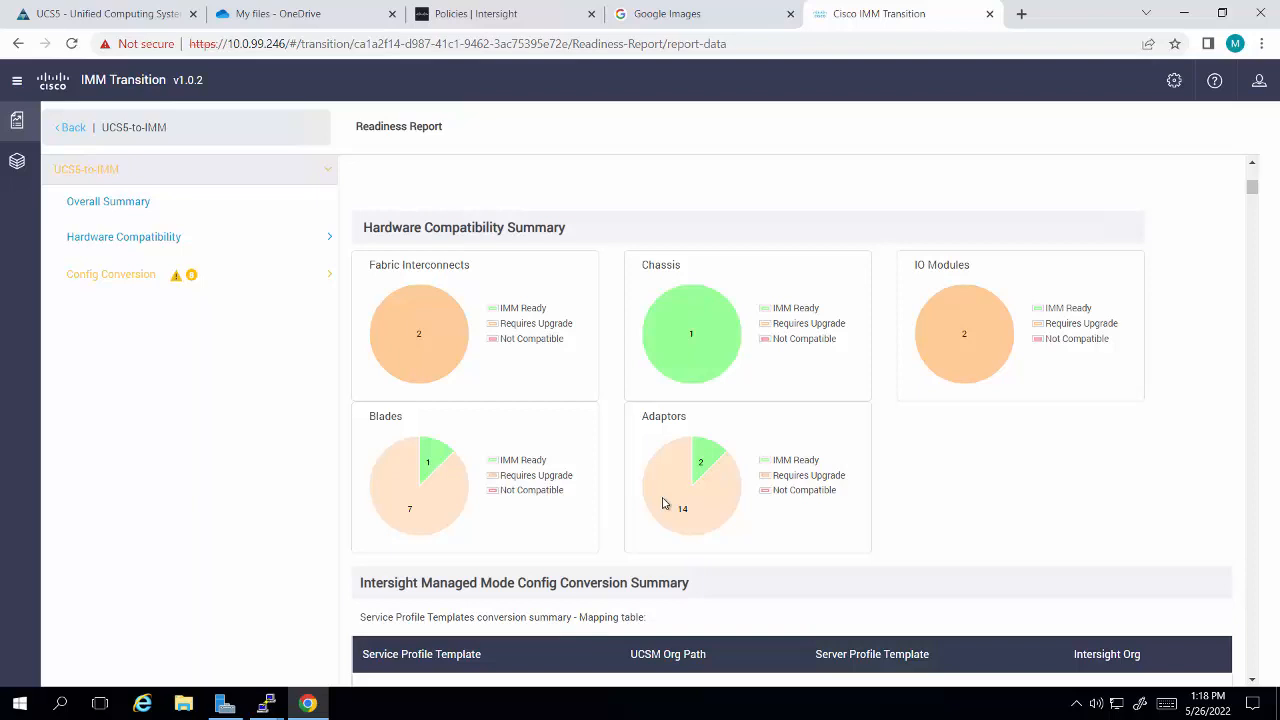
scroll(660, 510, down, 3)
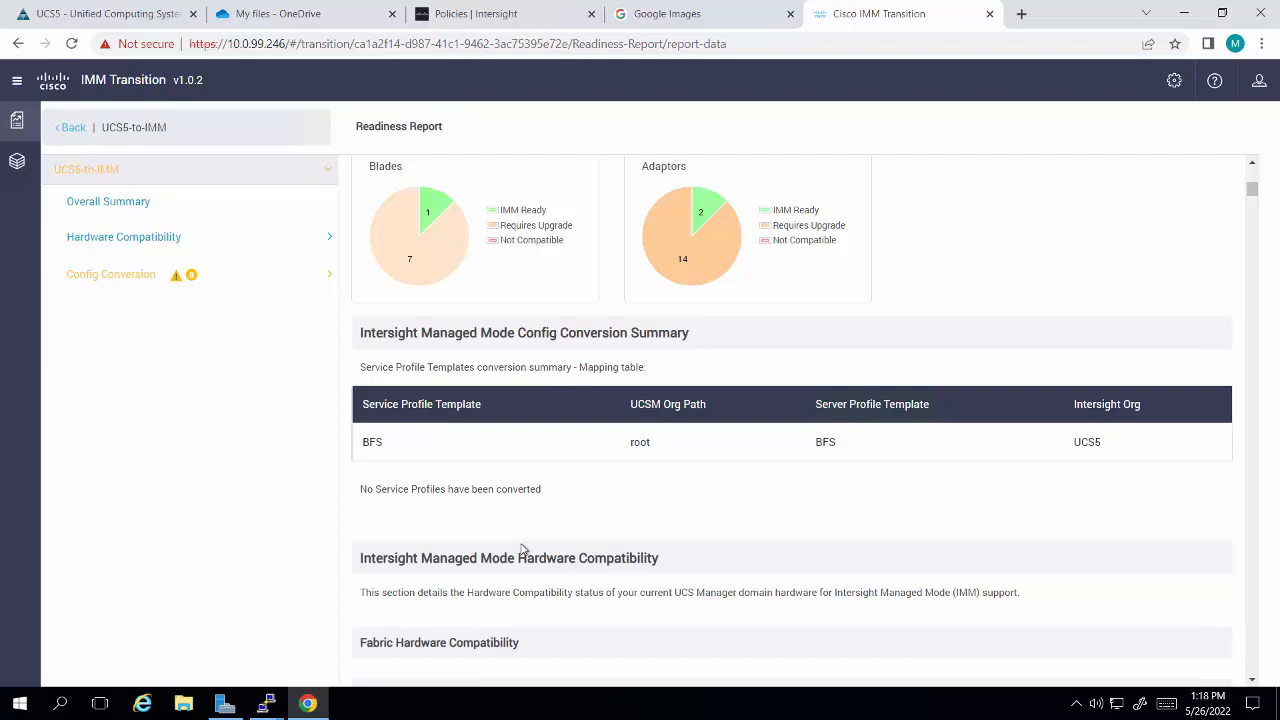
scroll(522, 549, down, 3)
scroll(522, 549, down, 6)
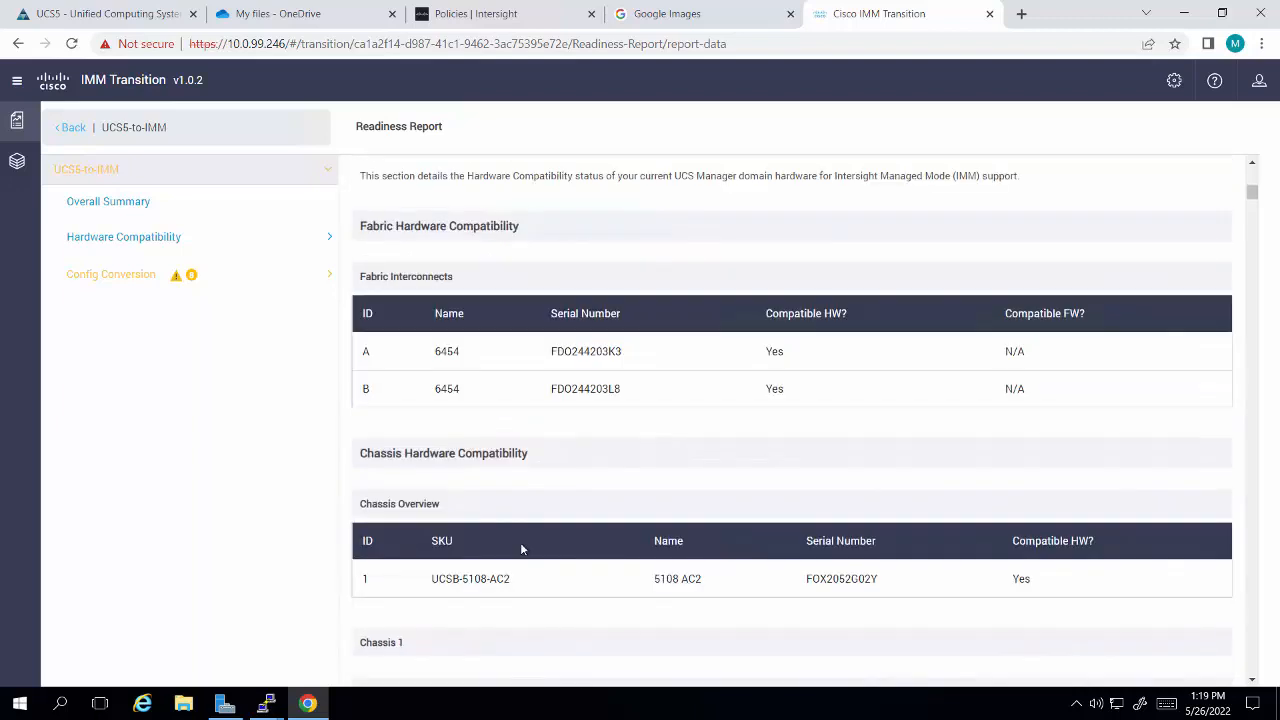
scroll(520, 554, down, 5)
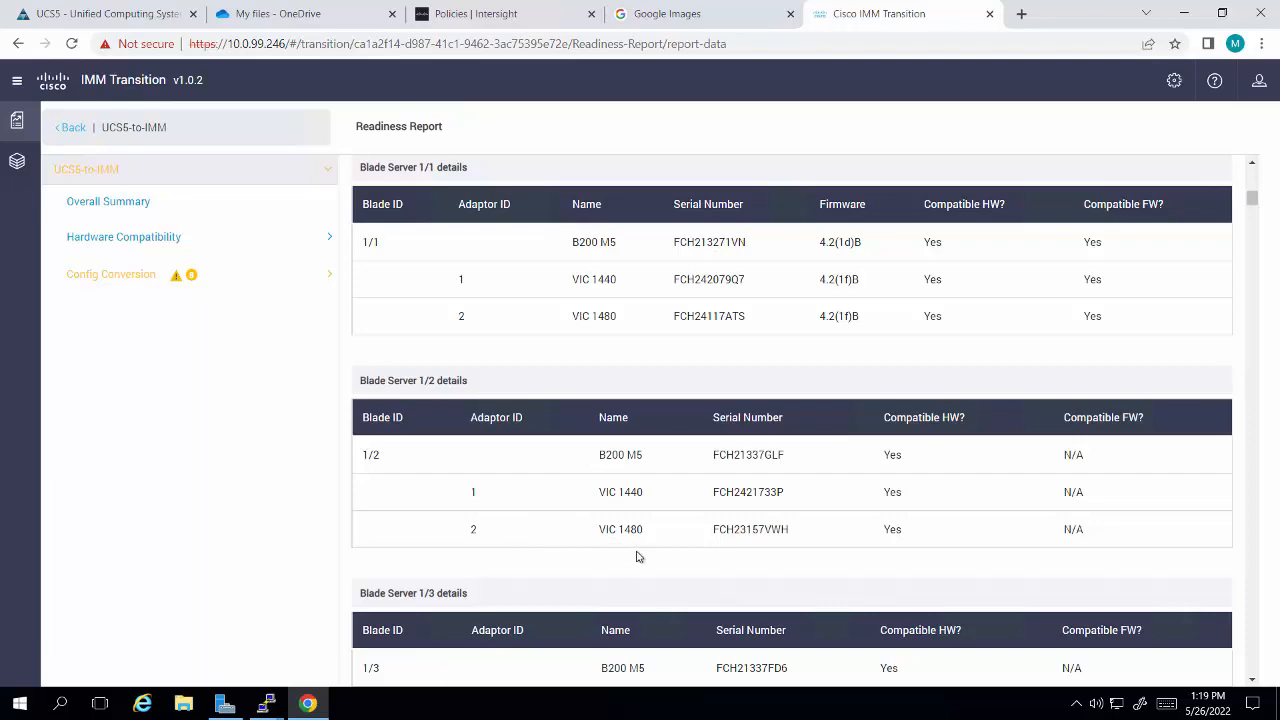
scroll(639, 557, up, 15)
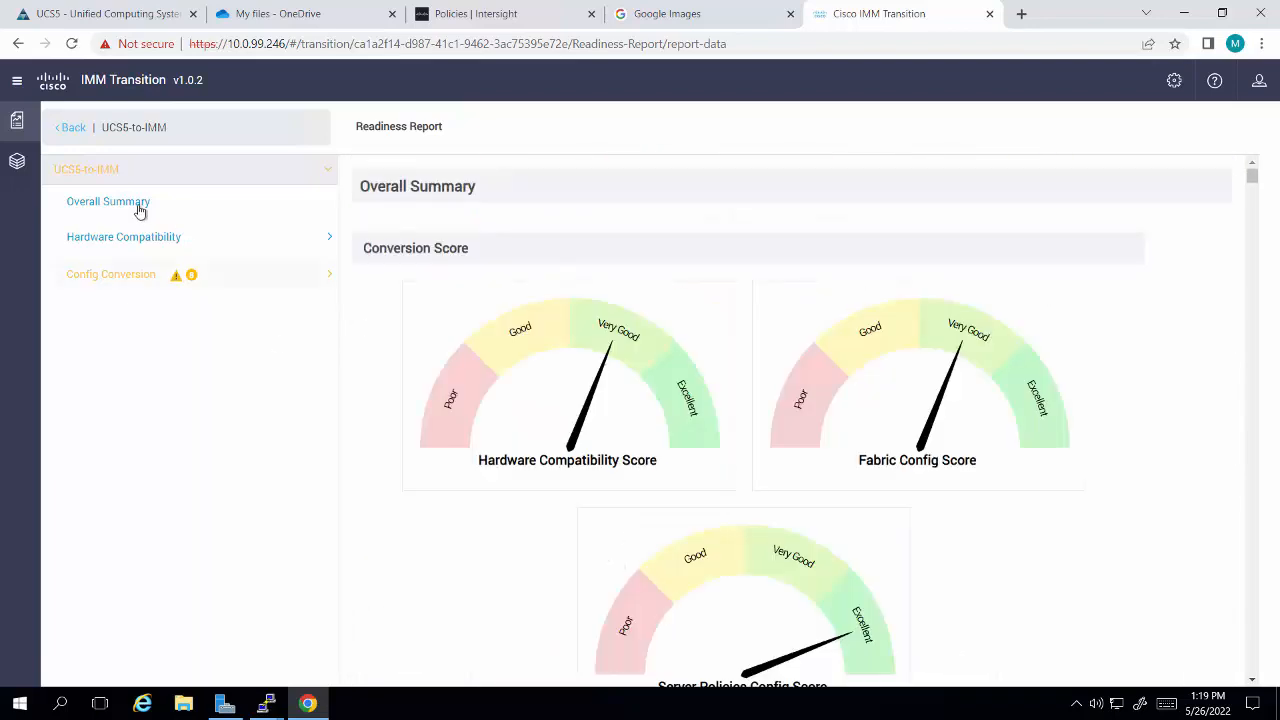
Step: Leave the report view, download the readiness report and finish the UCS5-to-IMM transition
click(74, 133)
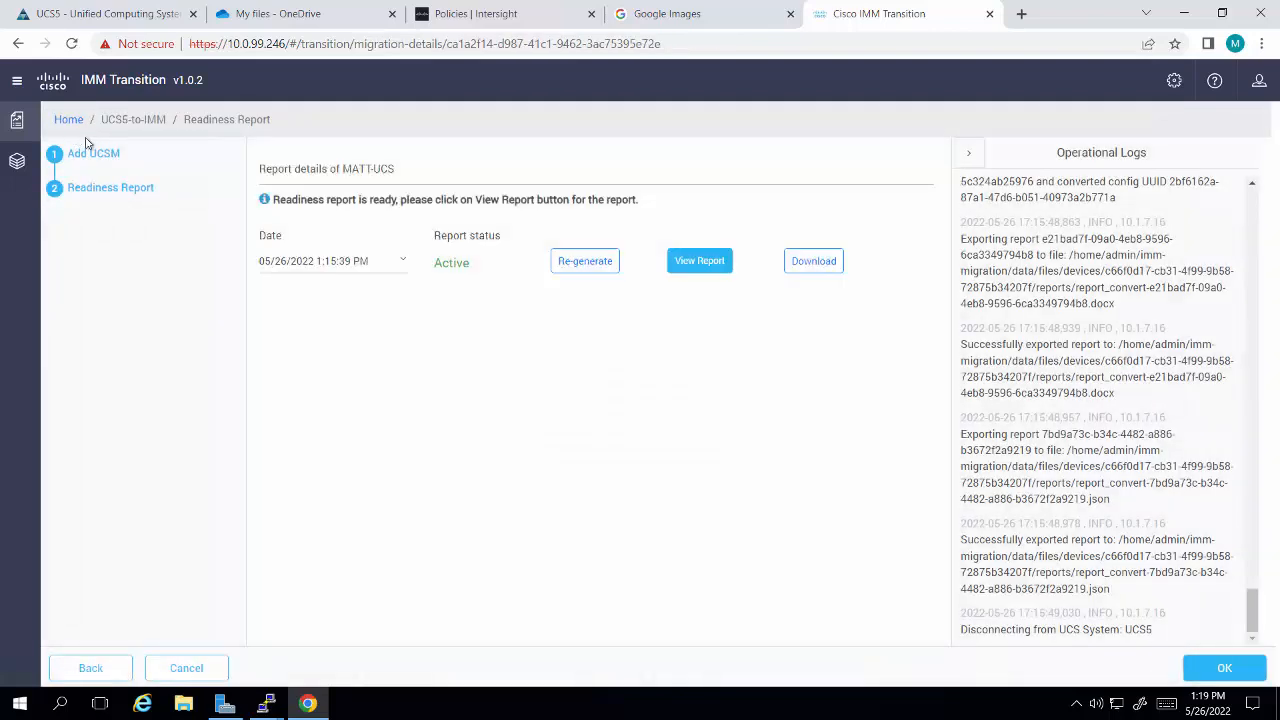
click(801, 270)
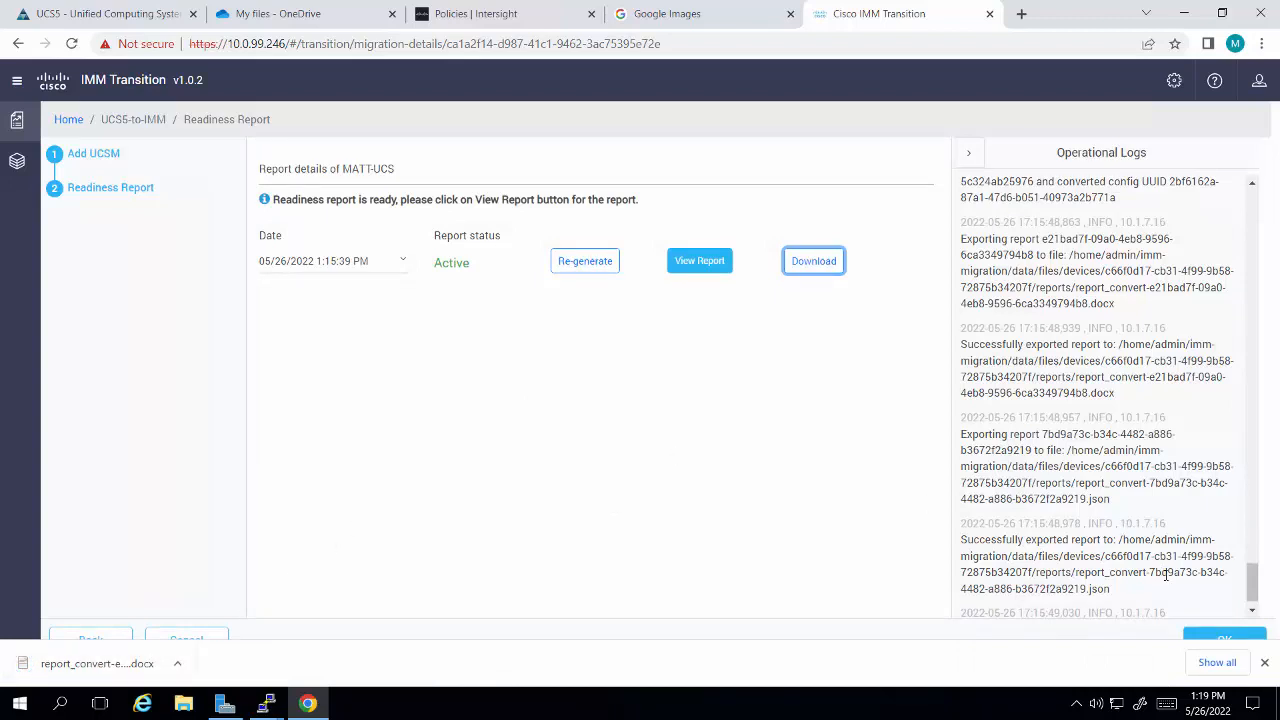
click(1218, 641)
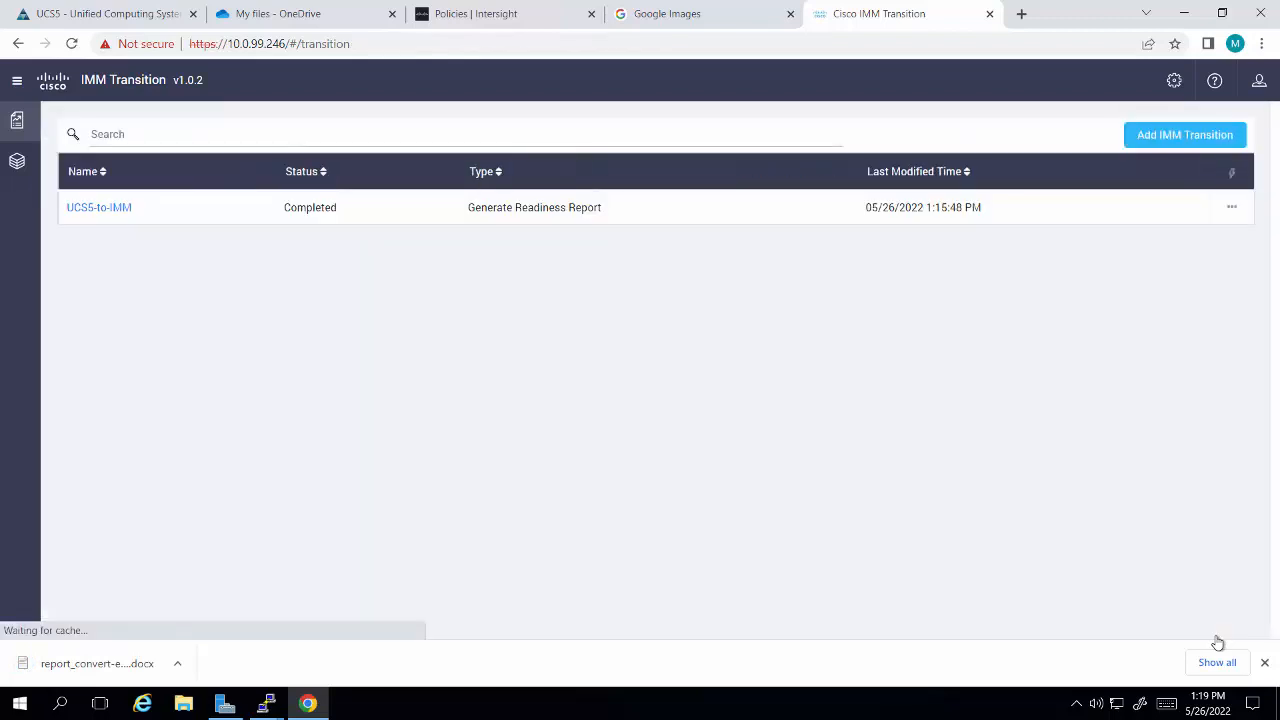
click(117, 216)
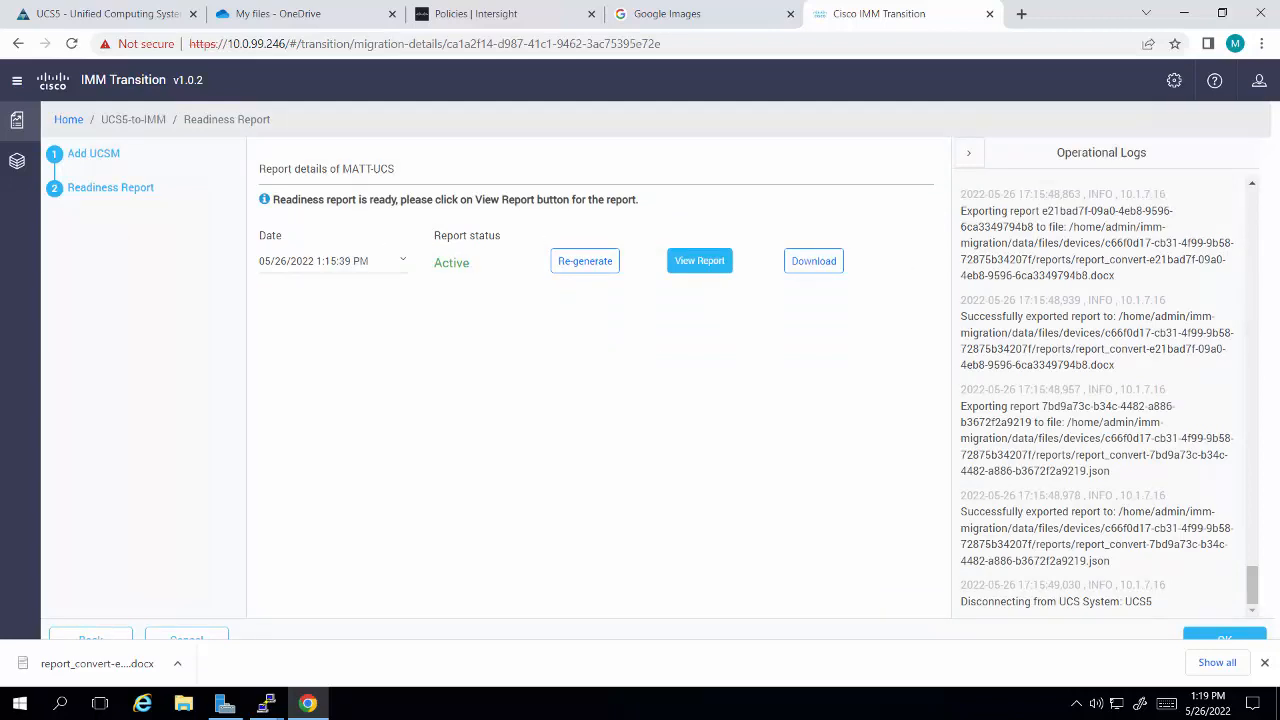
click(91, 636)
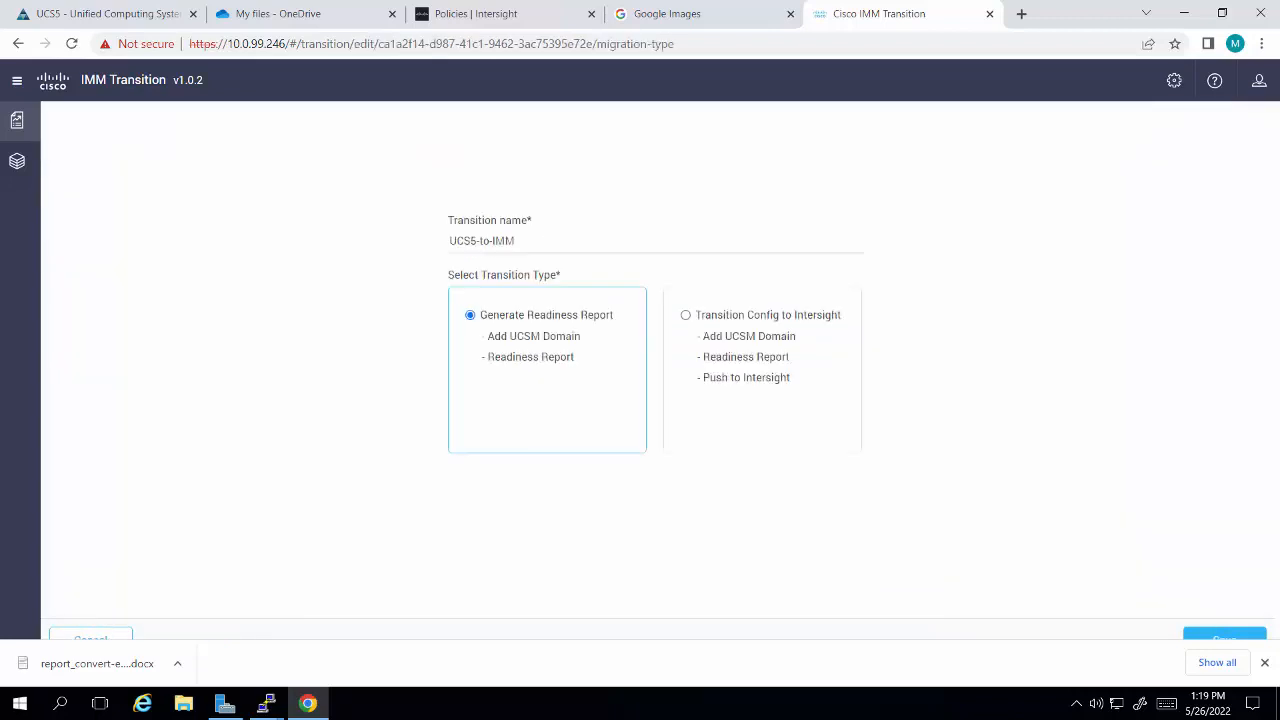
click(115, 636)
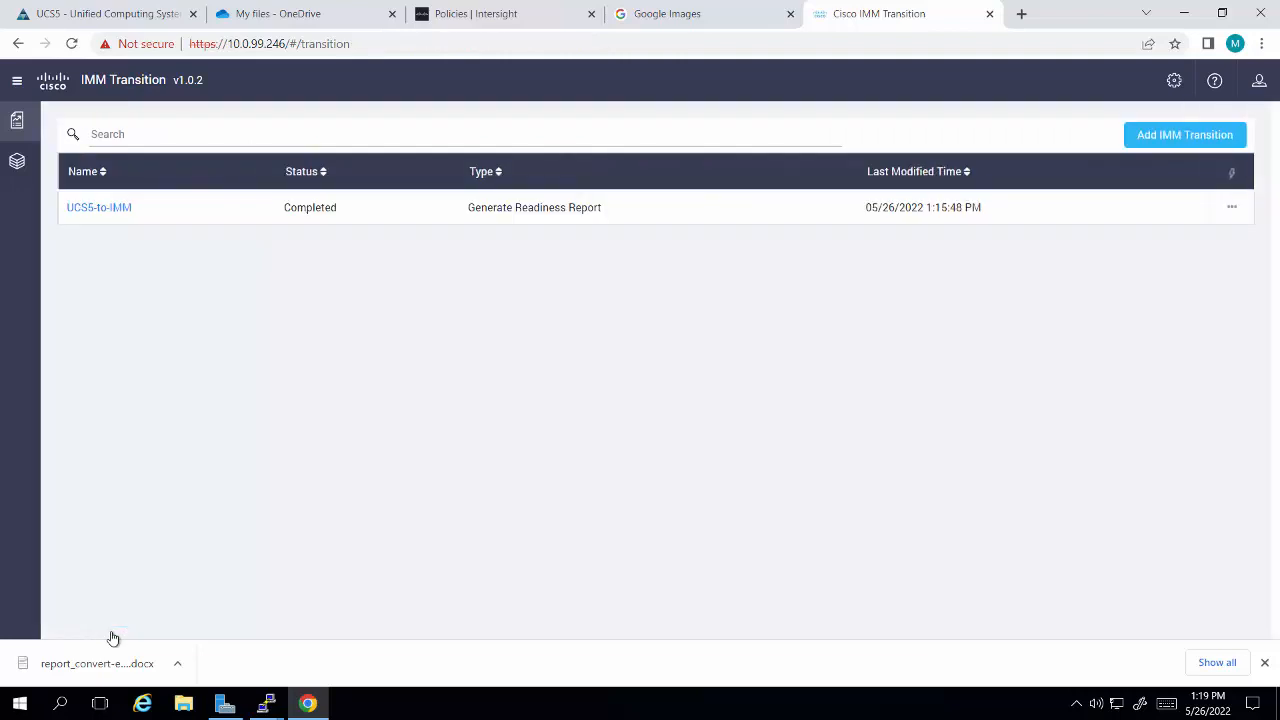
Step: Open the UCS5-to-IMM transition for editing to view its transition types, and switch to the policies list in Intersight
click(1233, 213)
click(1146, 263)
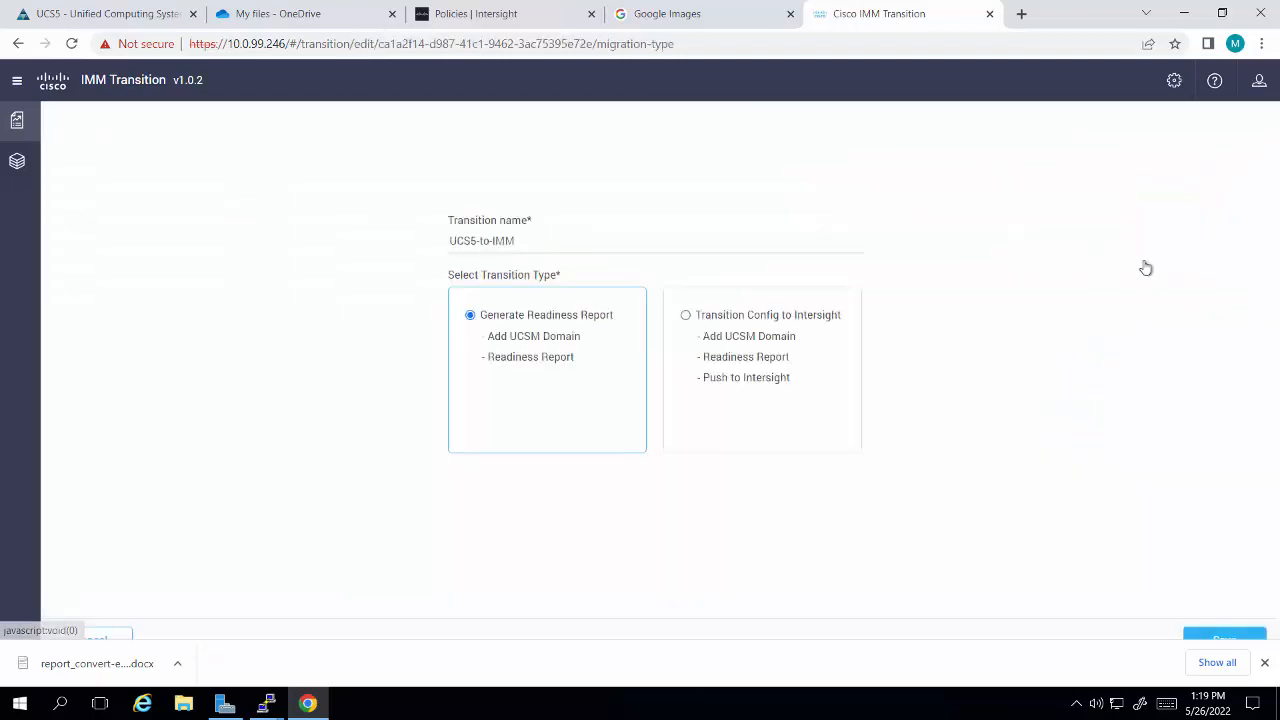
click(493, 16)
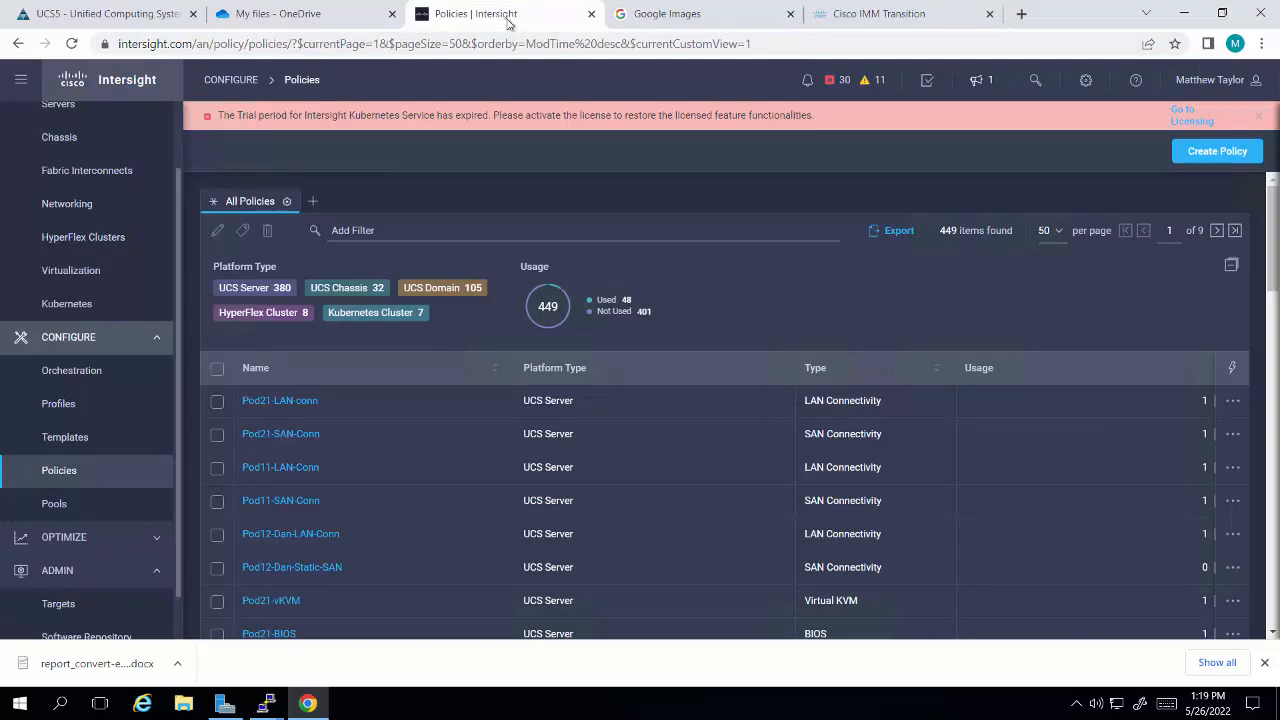
Step: Switch to IMM Transition, set the UCS5-to-IMM transition type to Transition Config to Intersight and save it
click(916, 22)
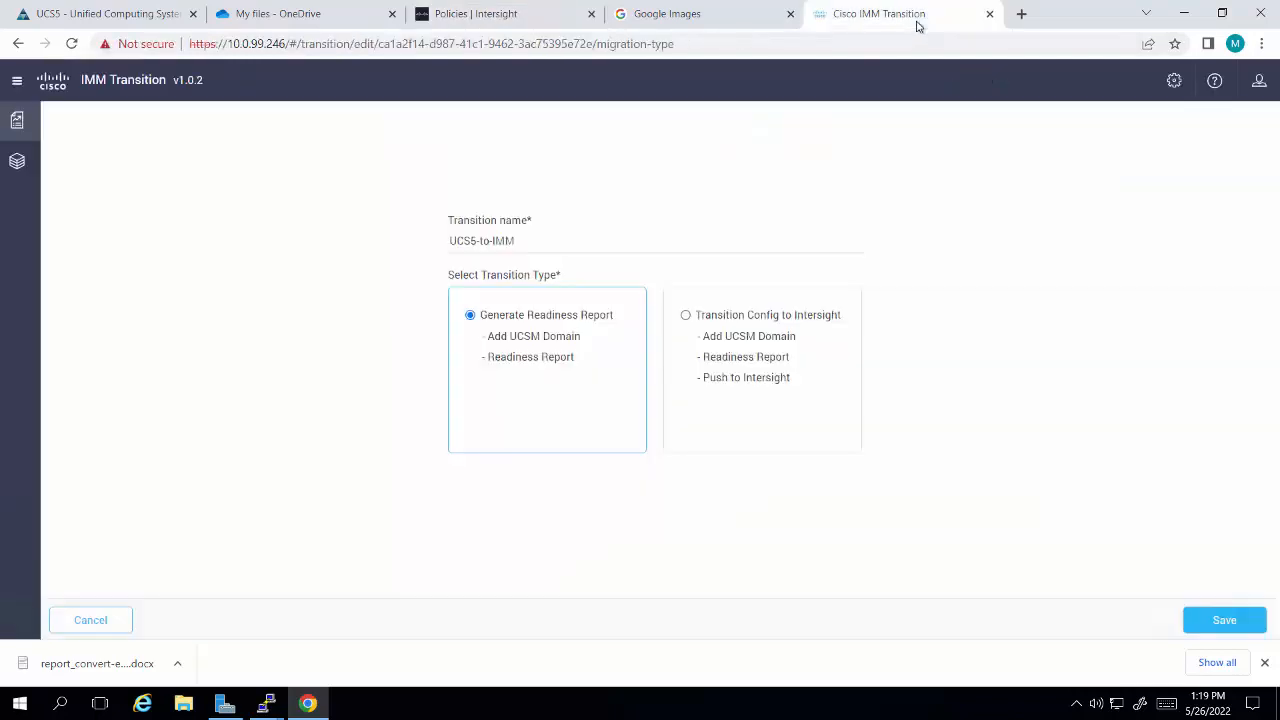
click(686, 315)
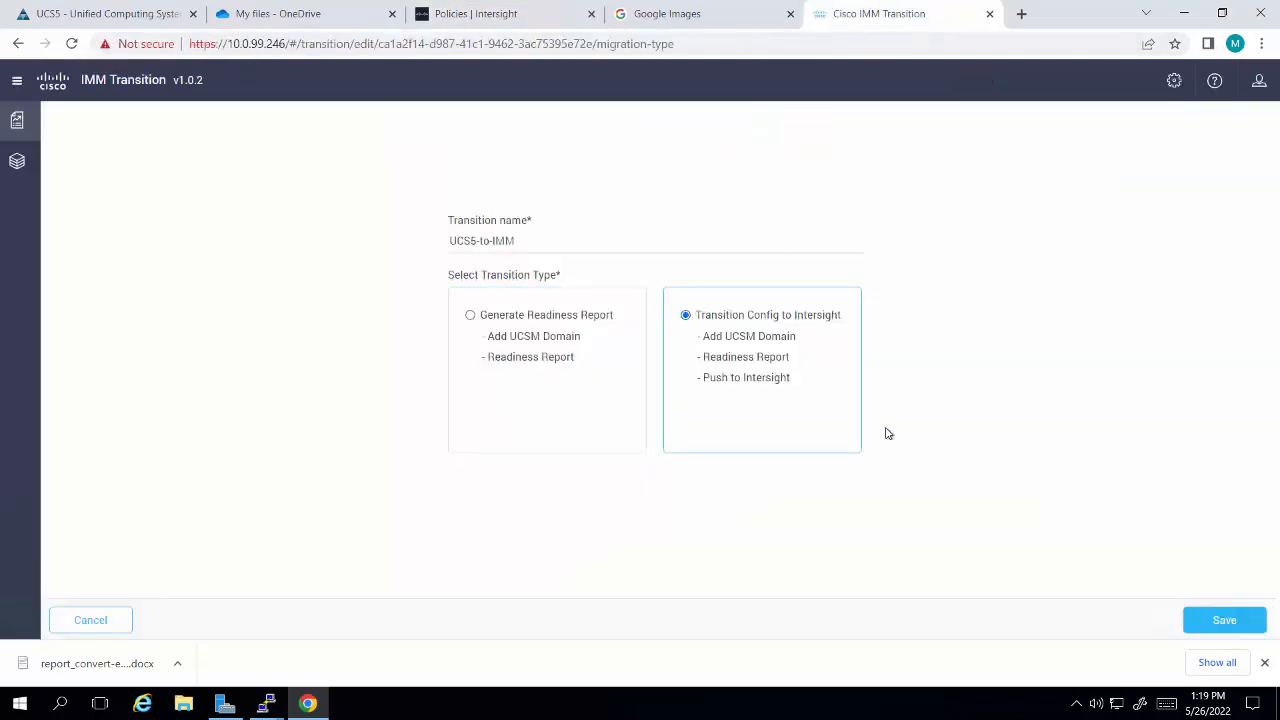
click(1210, 616)
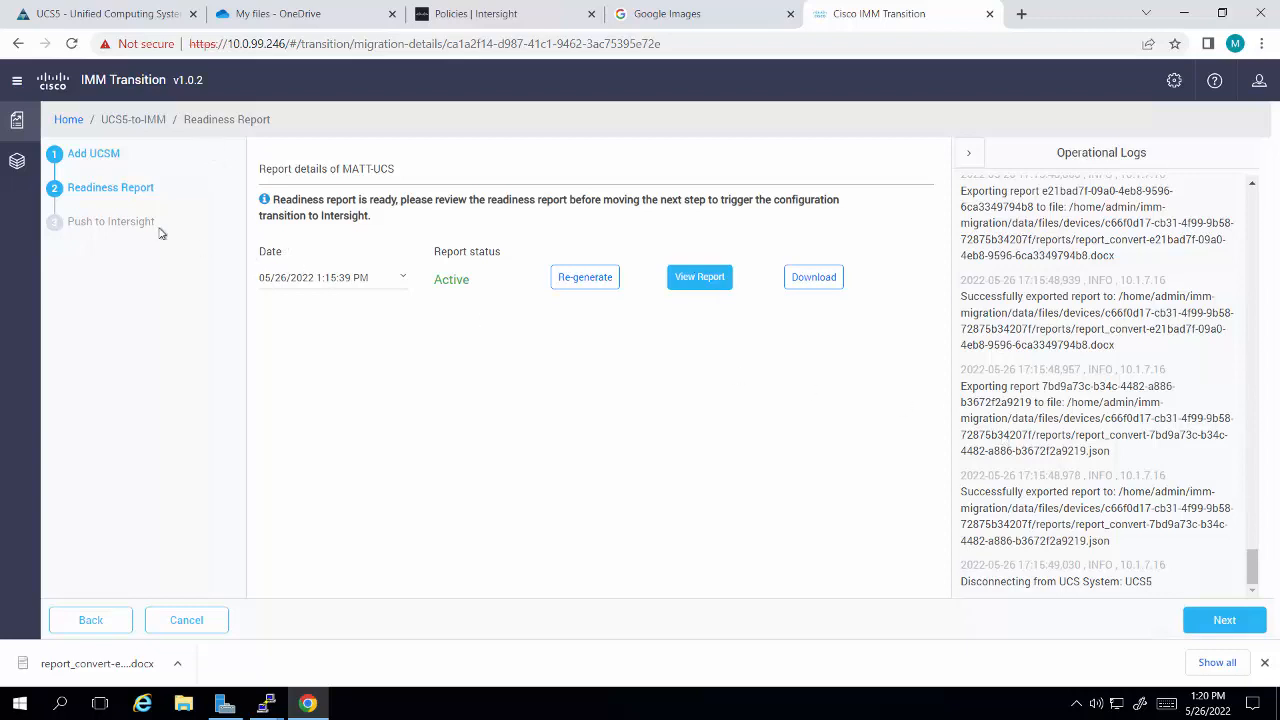
click(1196, 624)
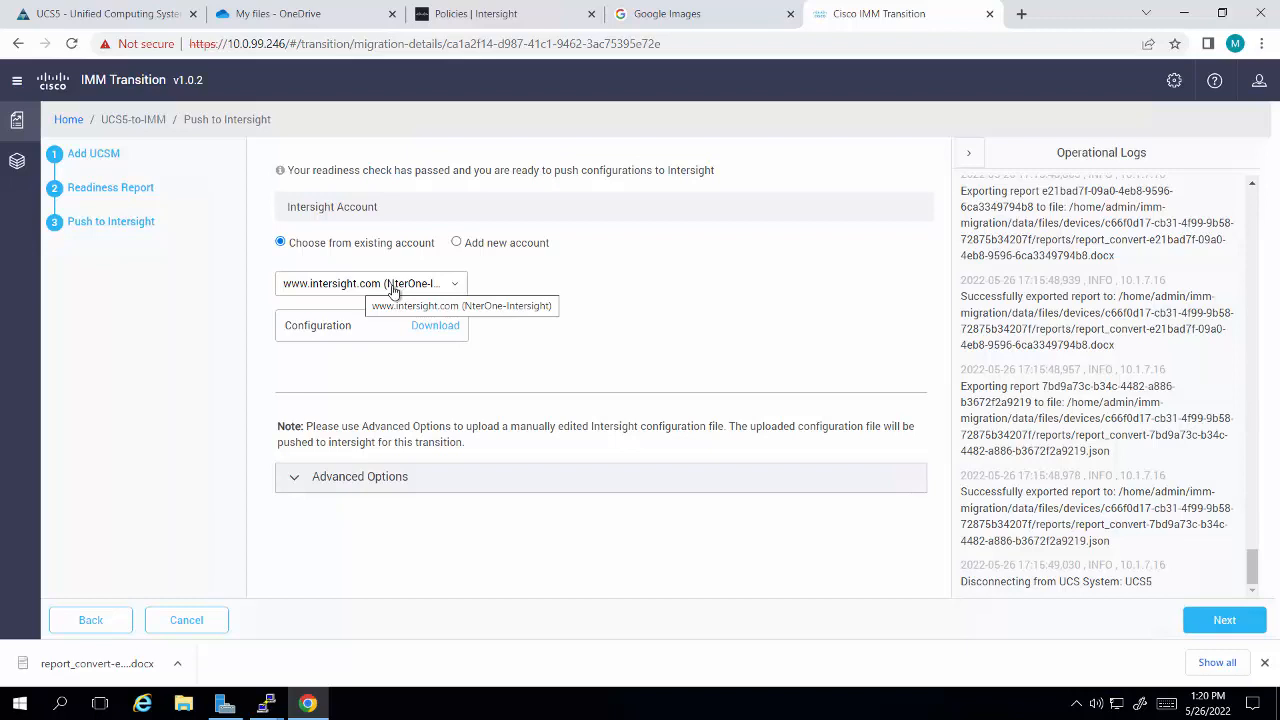
click(428, 331)
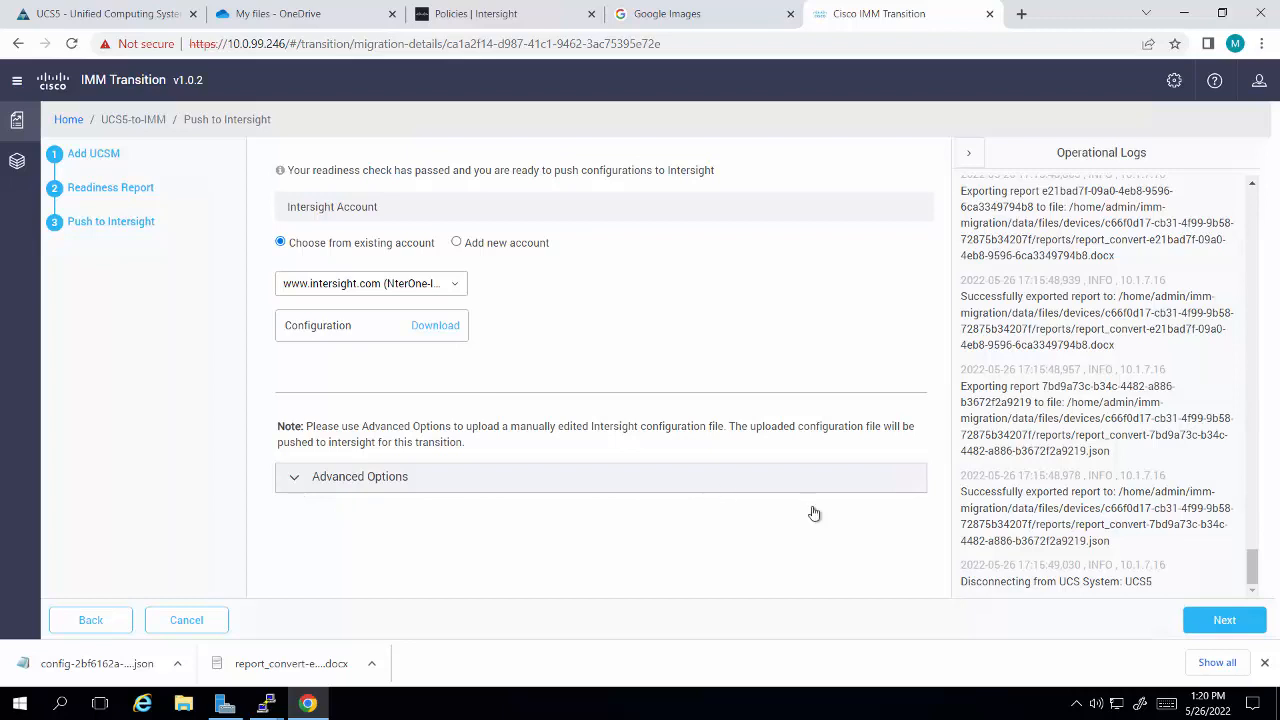
click(1220, 622)
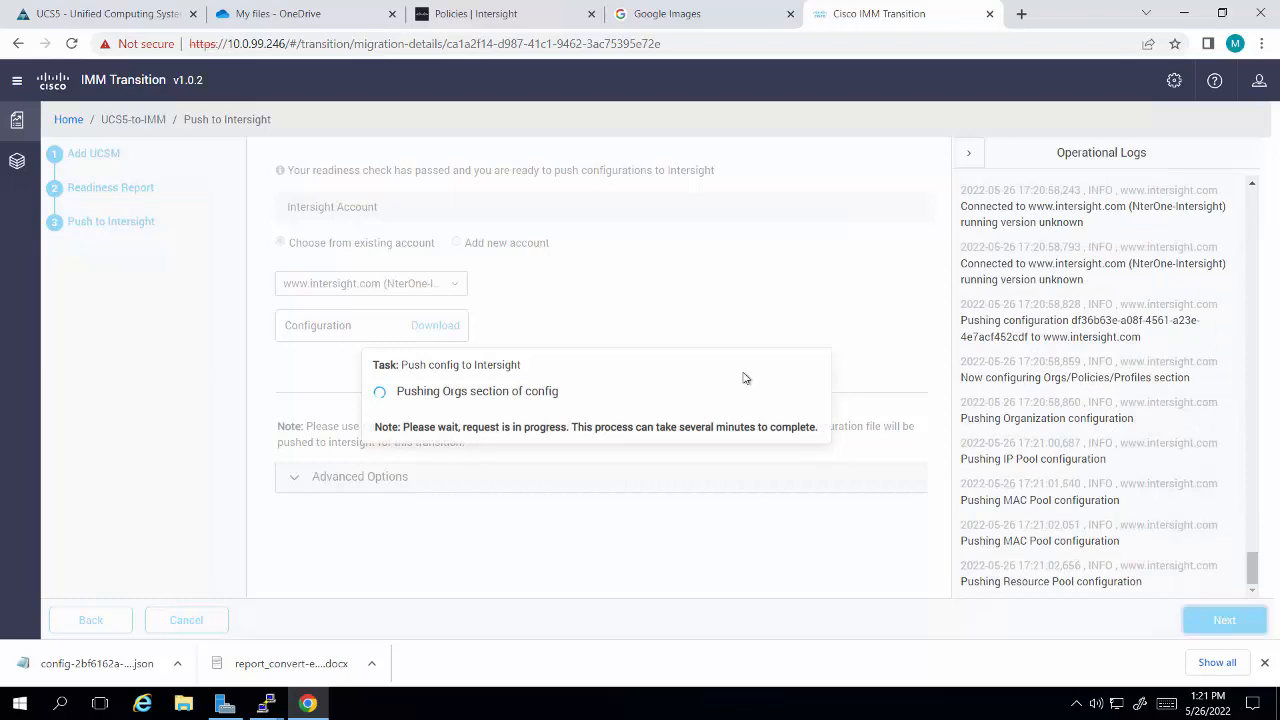
Step: Switch to Intersight, reload the policies list and review the newly pushed UCS5 policies
click(446, 15)
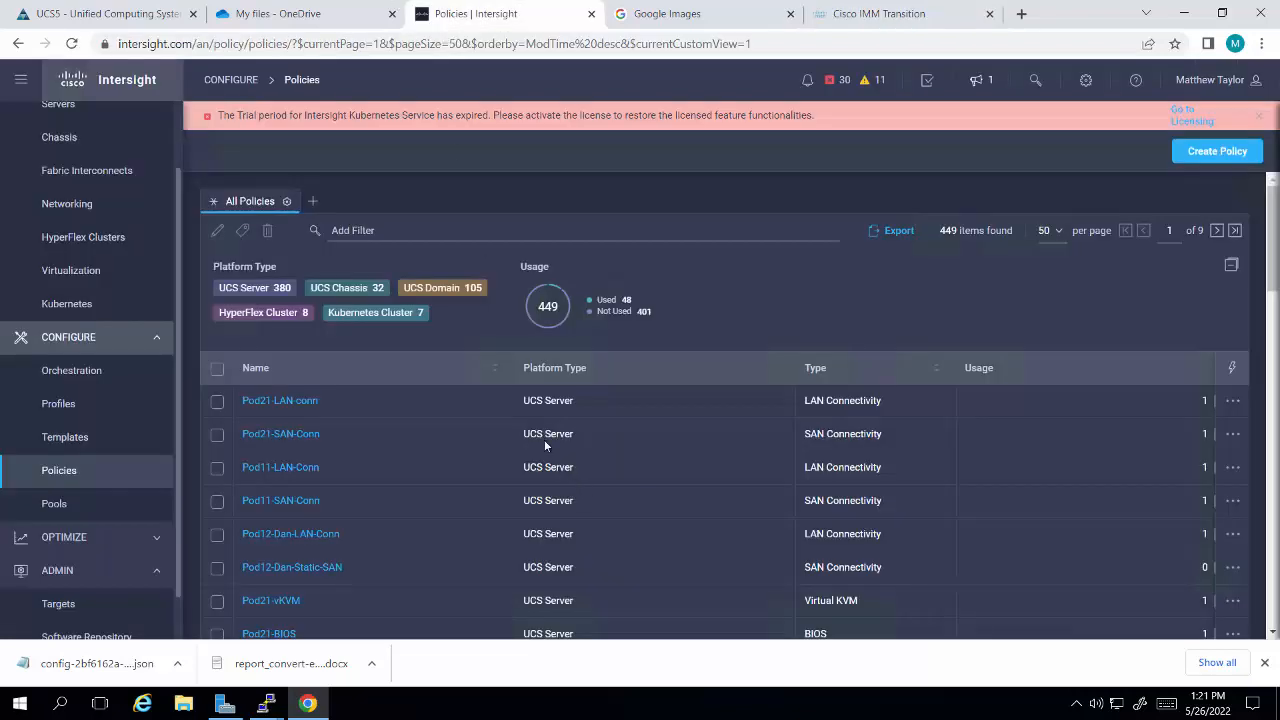
scroll(544, 439, down, 5)
scroll(544, 439, up, 5)
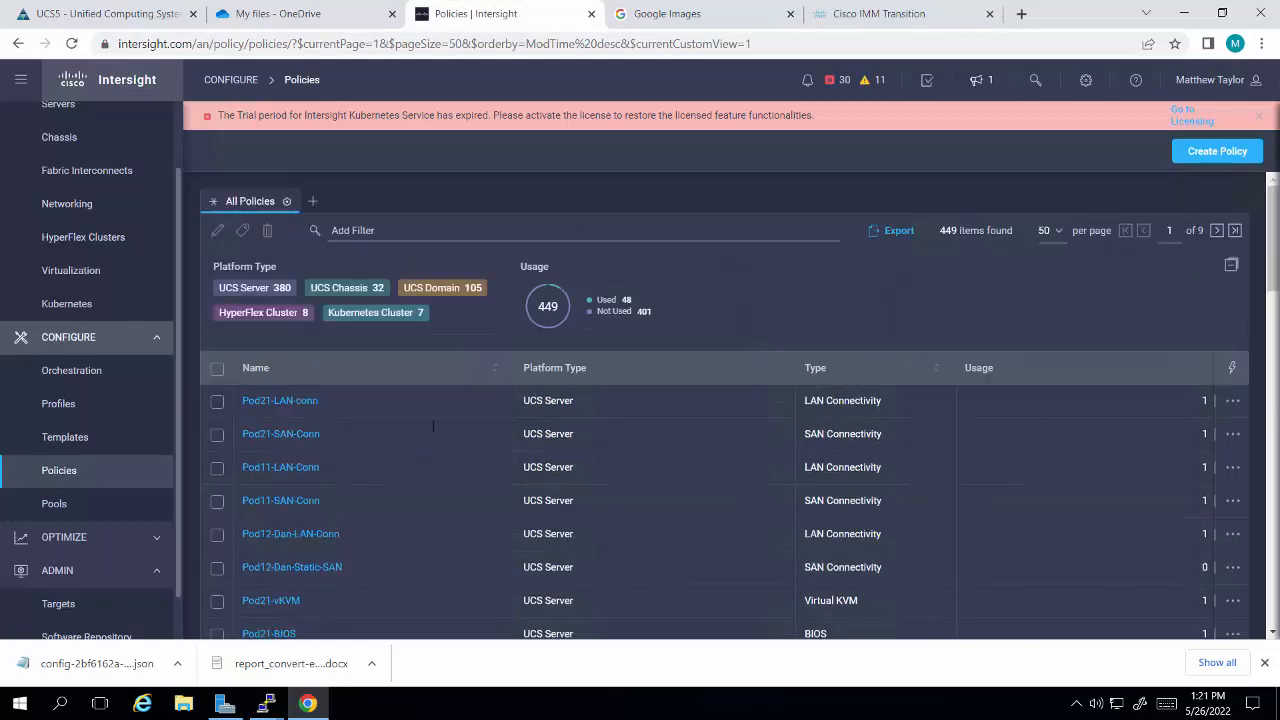
click(59, 470)
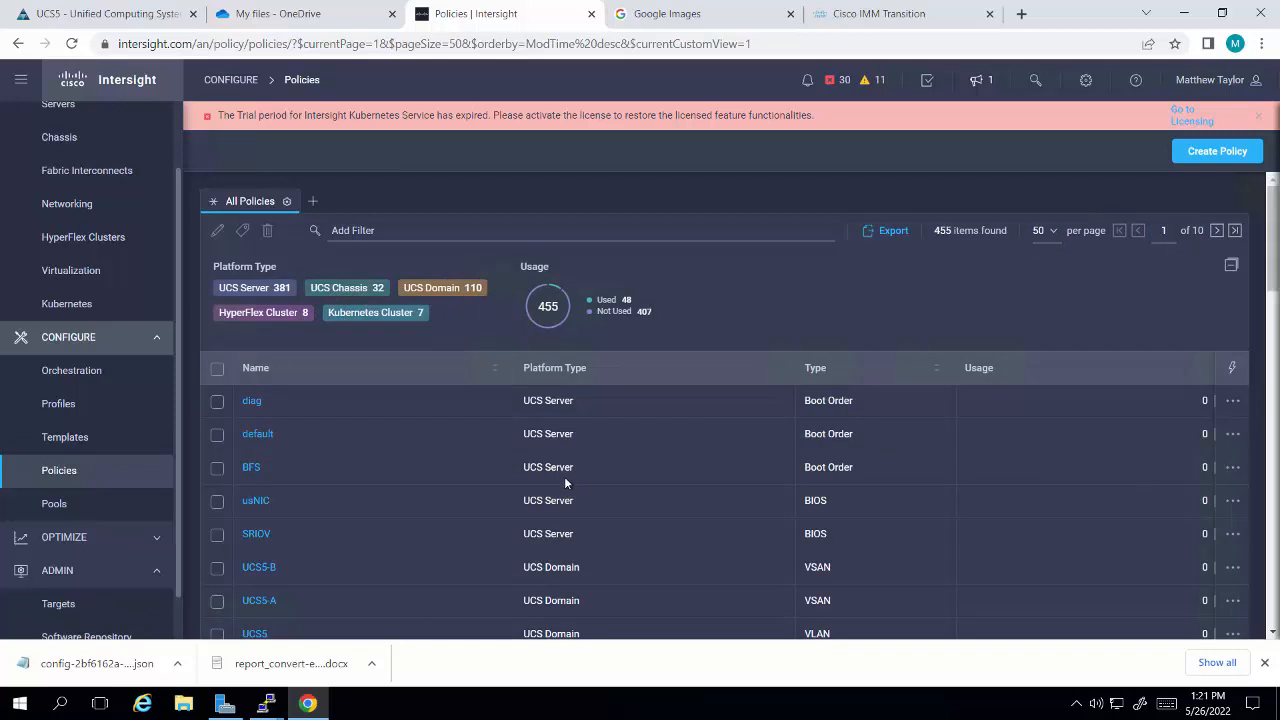
scroll(564, 483, down, 3)
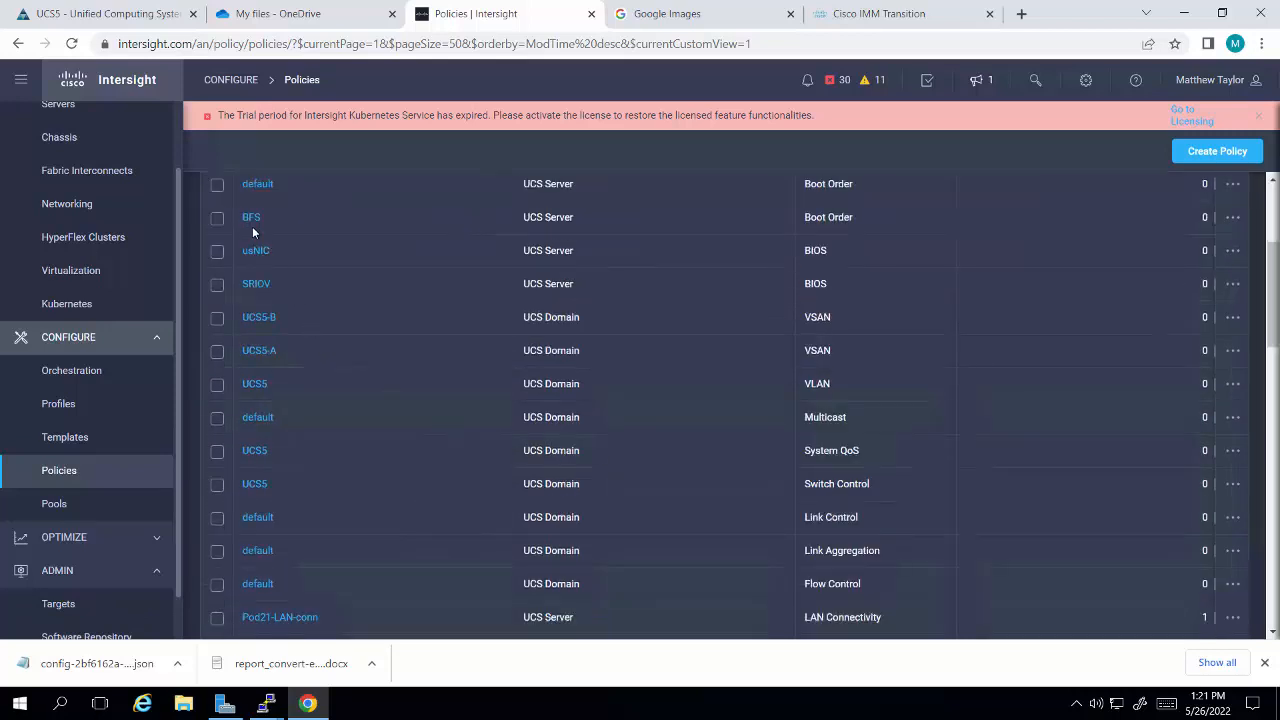
scroll(328, 302, down, 2)
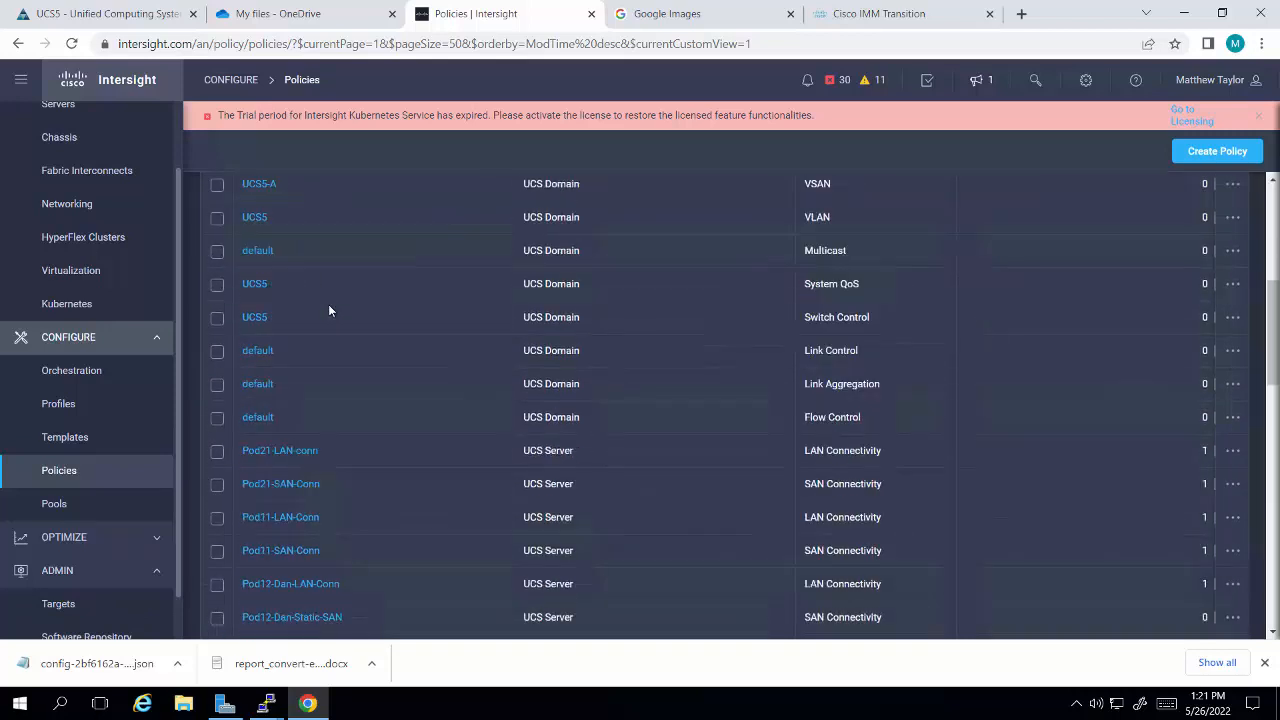
scroll(316, 395, up, 5)
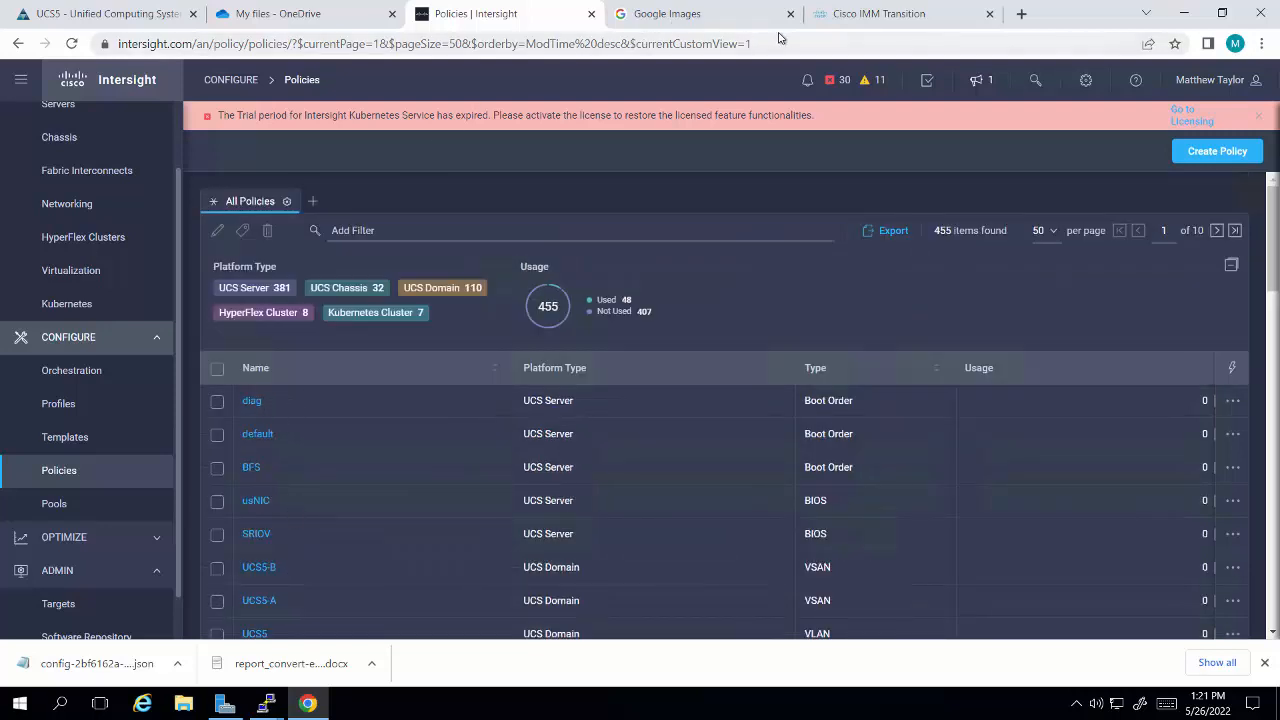
Step: Check the progress of the configuration push in IMM Transition and look over the Intersight policies list again
click(878, 18)
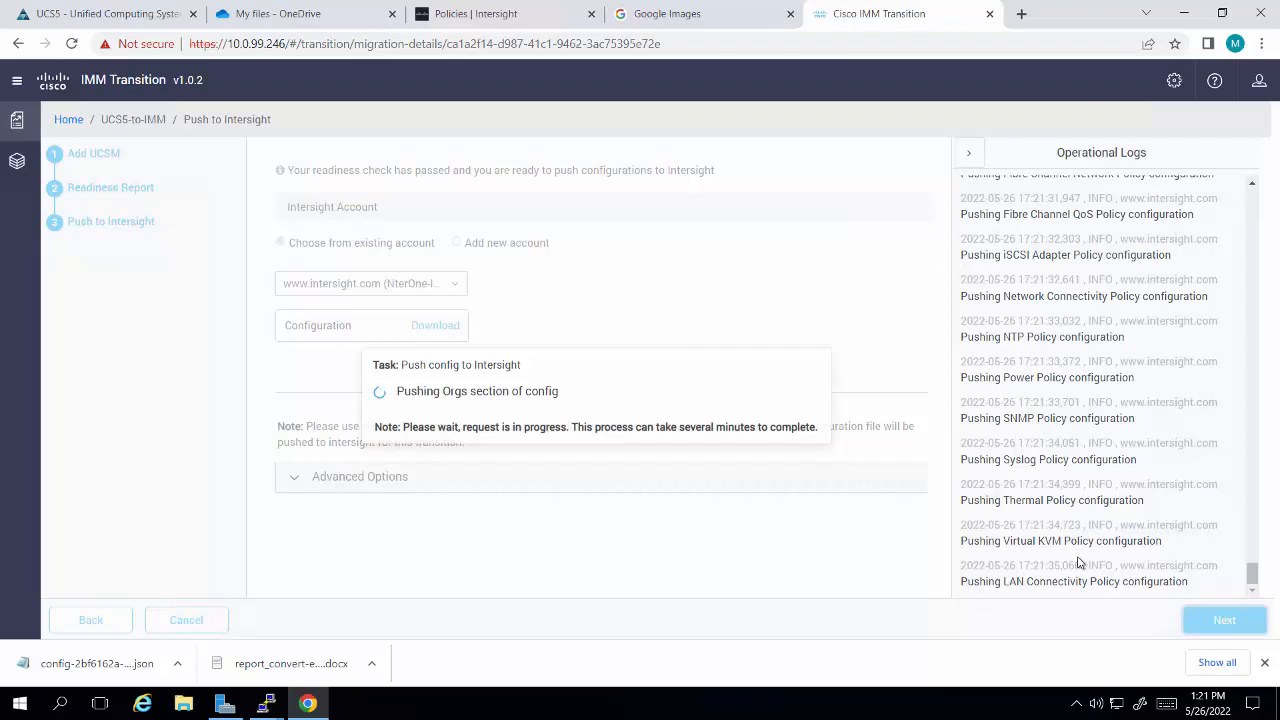
click(465, 17)
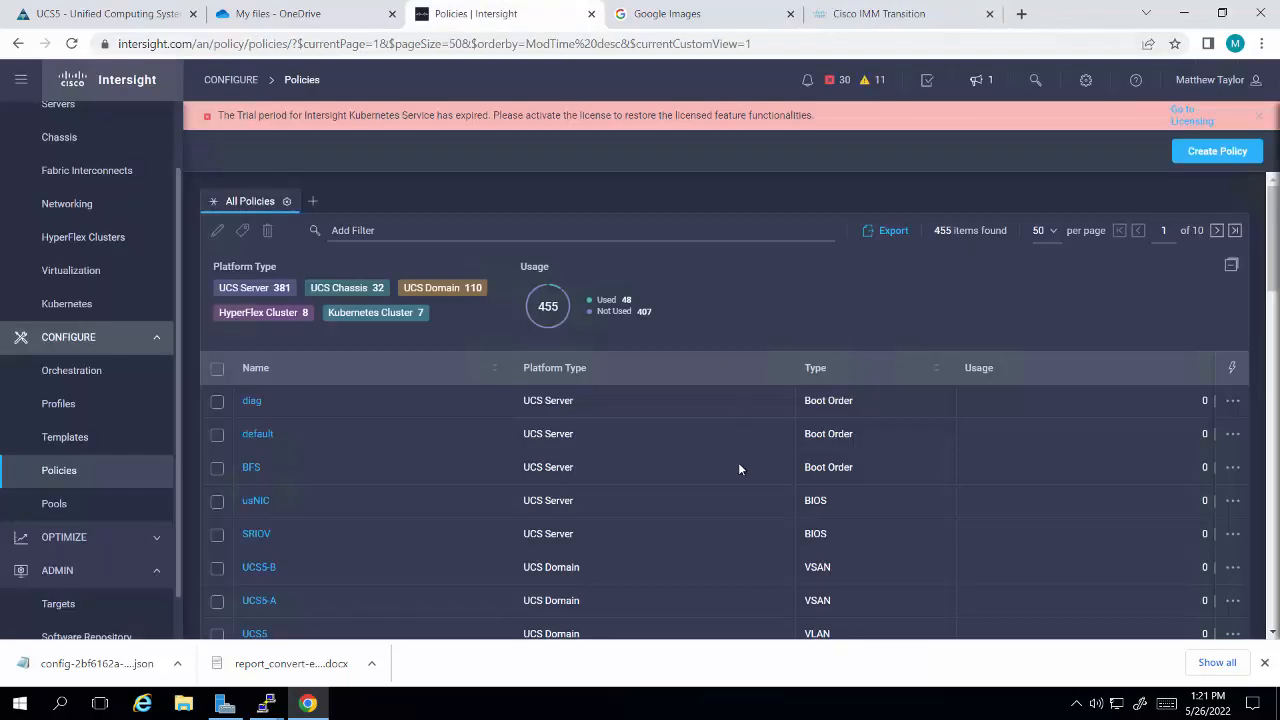
scroll(739, 466, down, 2)
scroll(739, 469, down, 1)
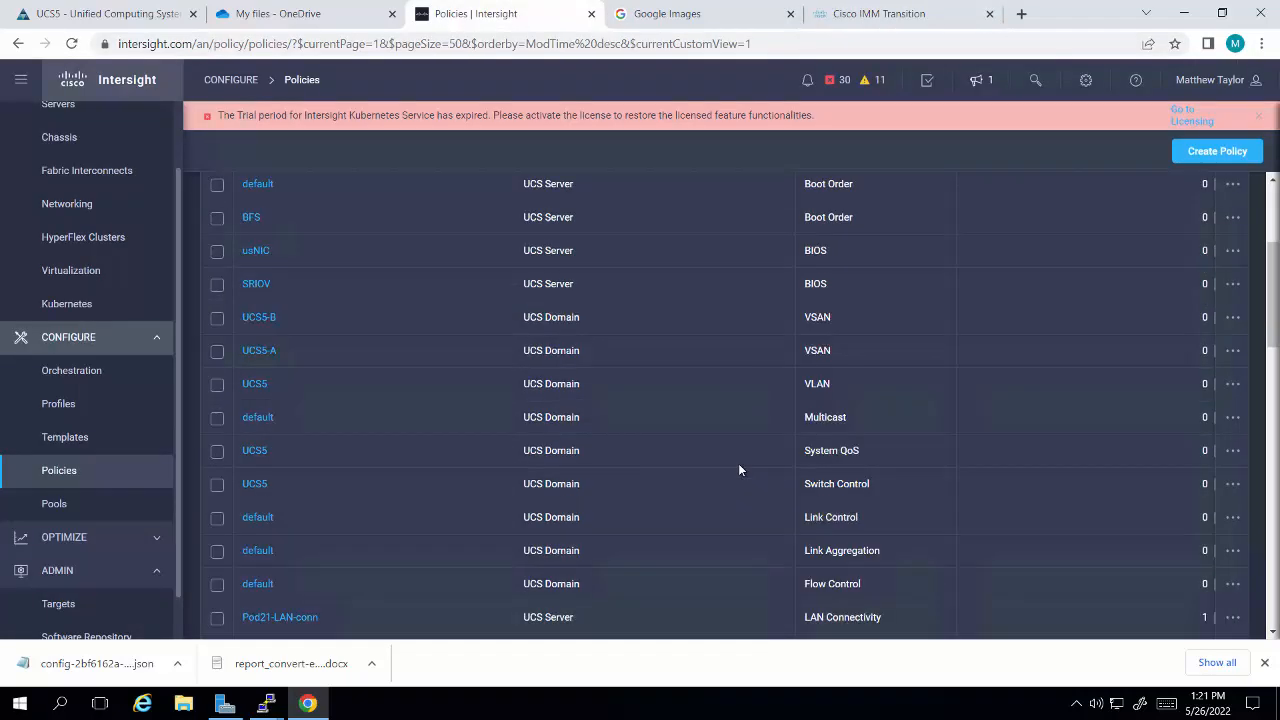
scroll(630, 580, up, 3)
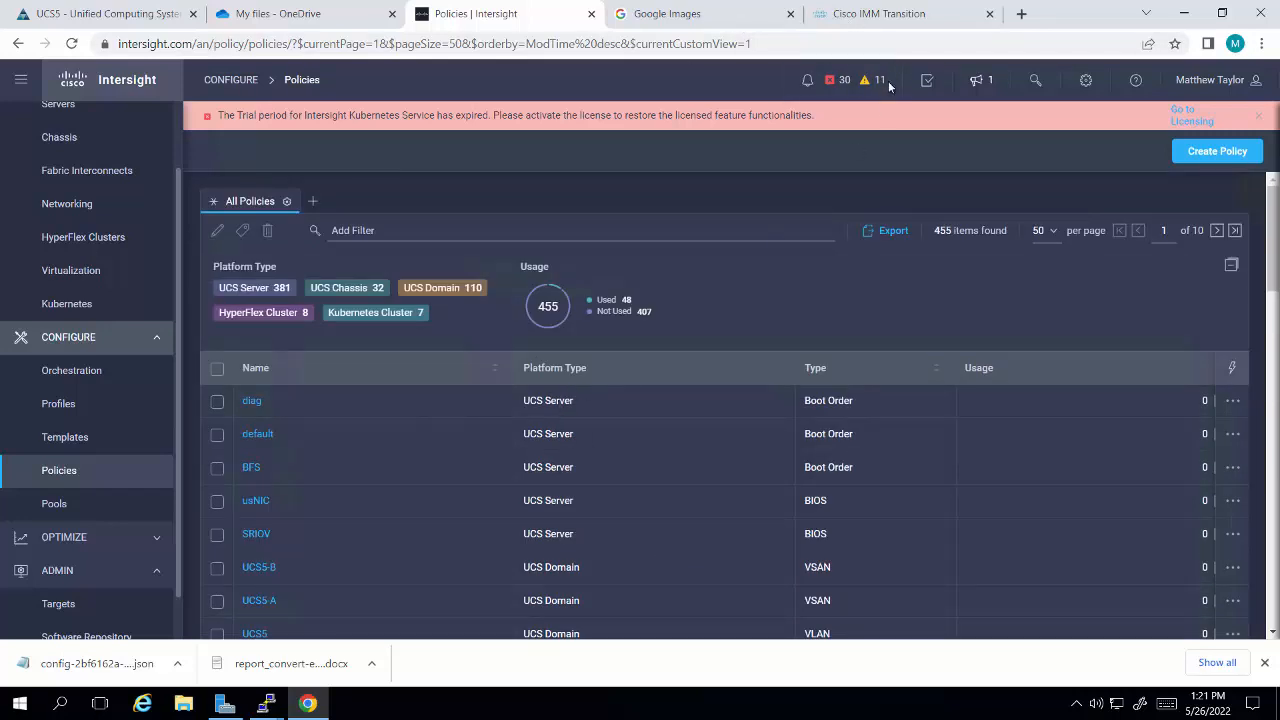
click(886, 16)
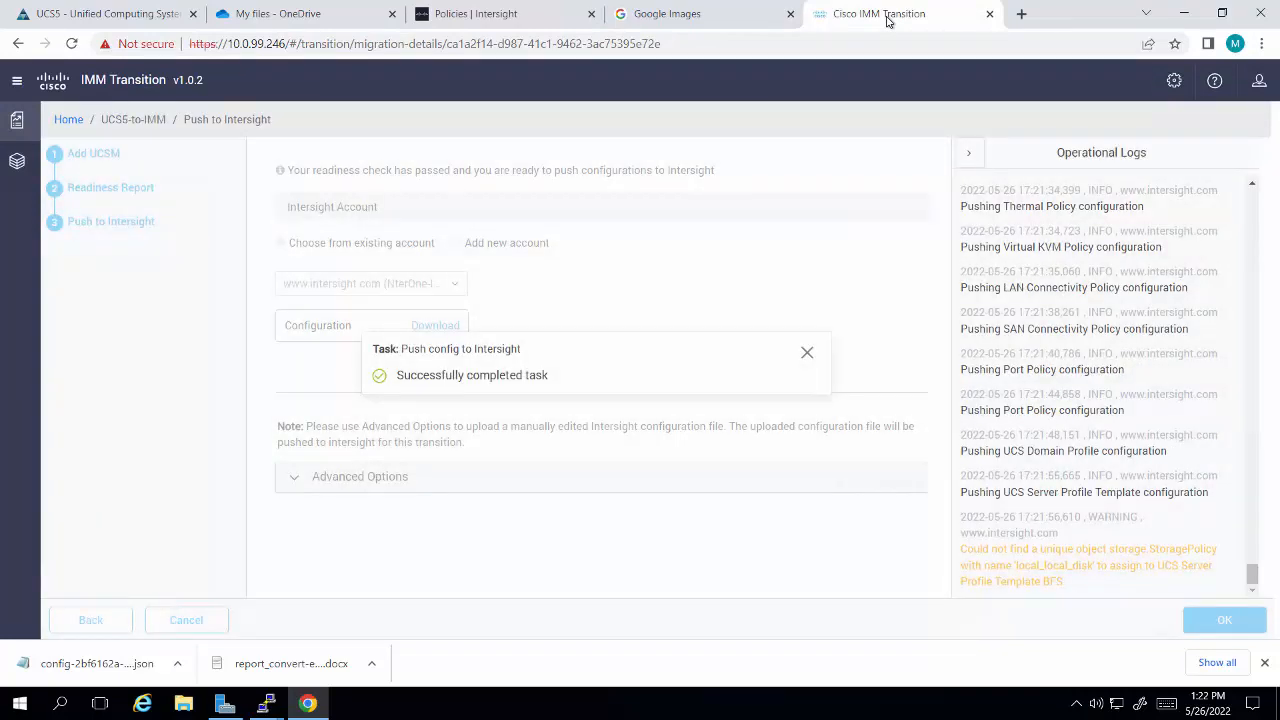
Step: Return to Intersight and review the UCS domain profiles and UCS server profiles
click(481, 22)
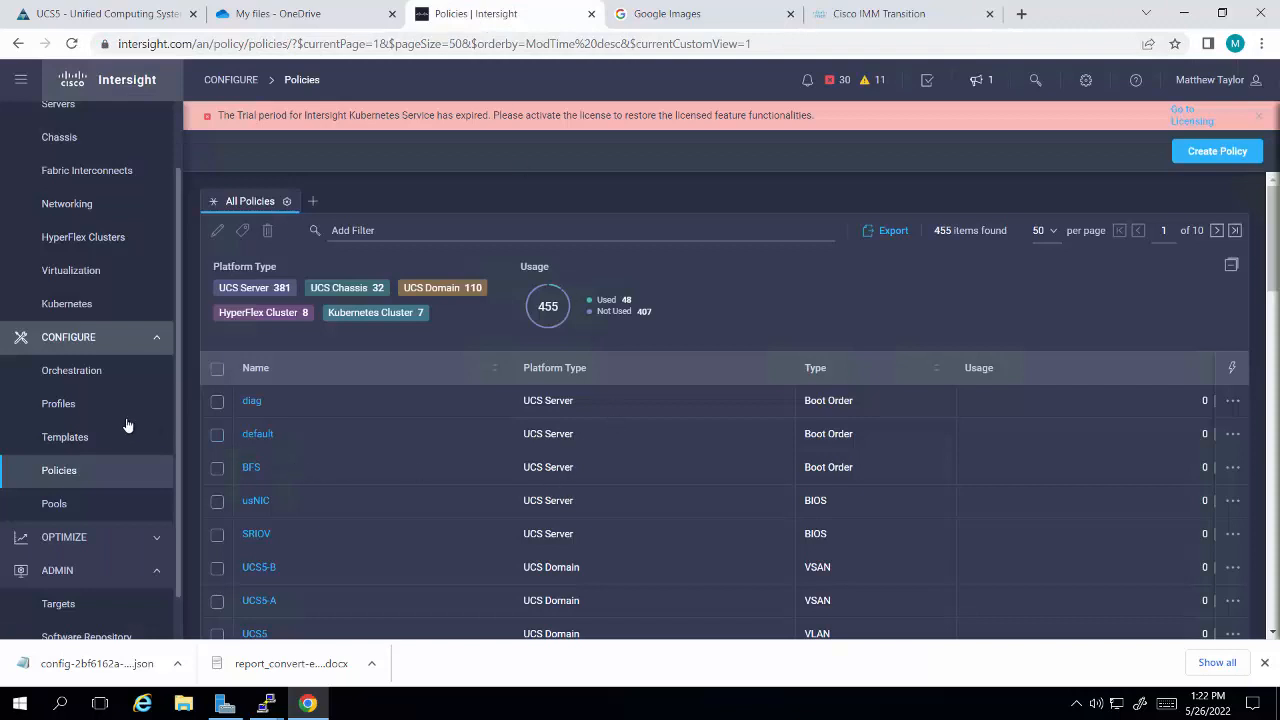
click(90, 410)
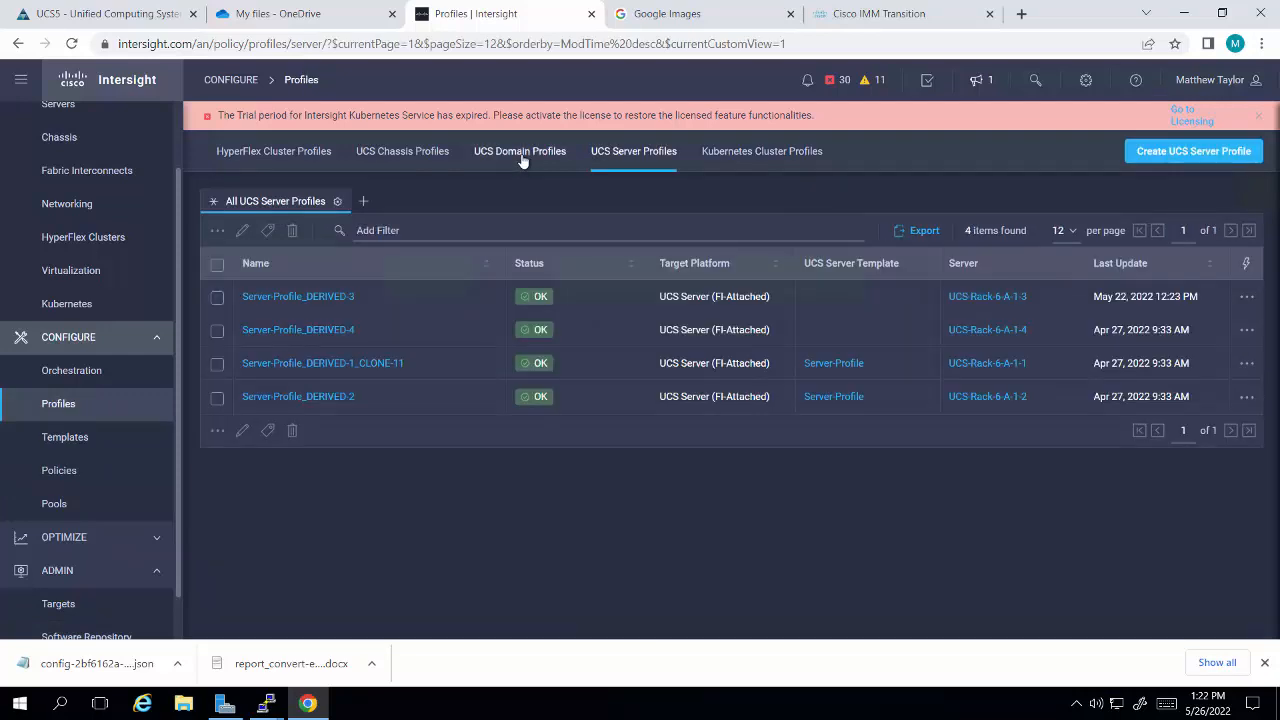
click(521, 152)
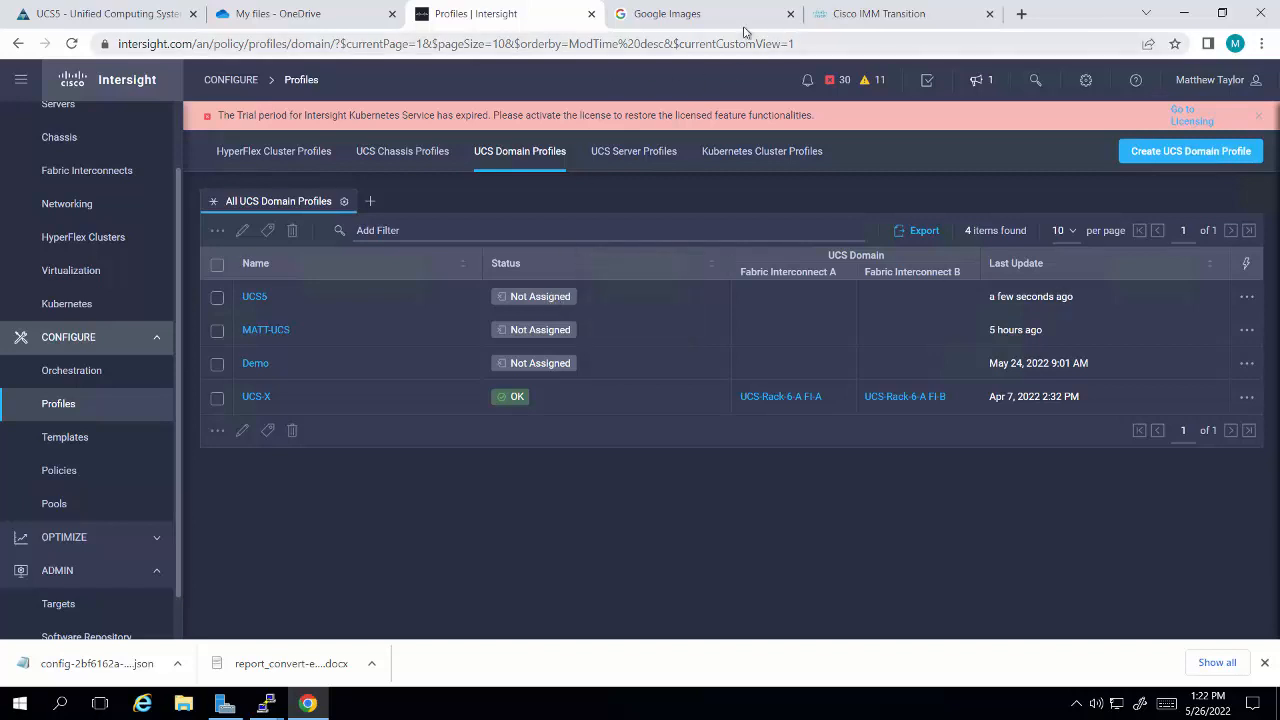
click(621, 157)
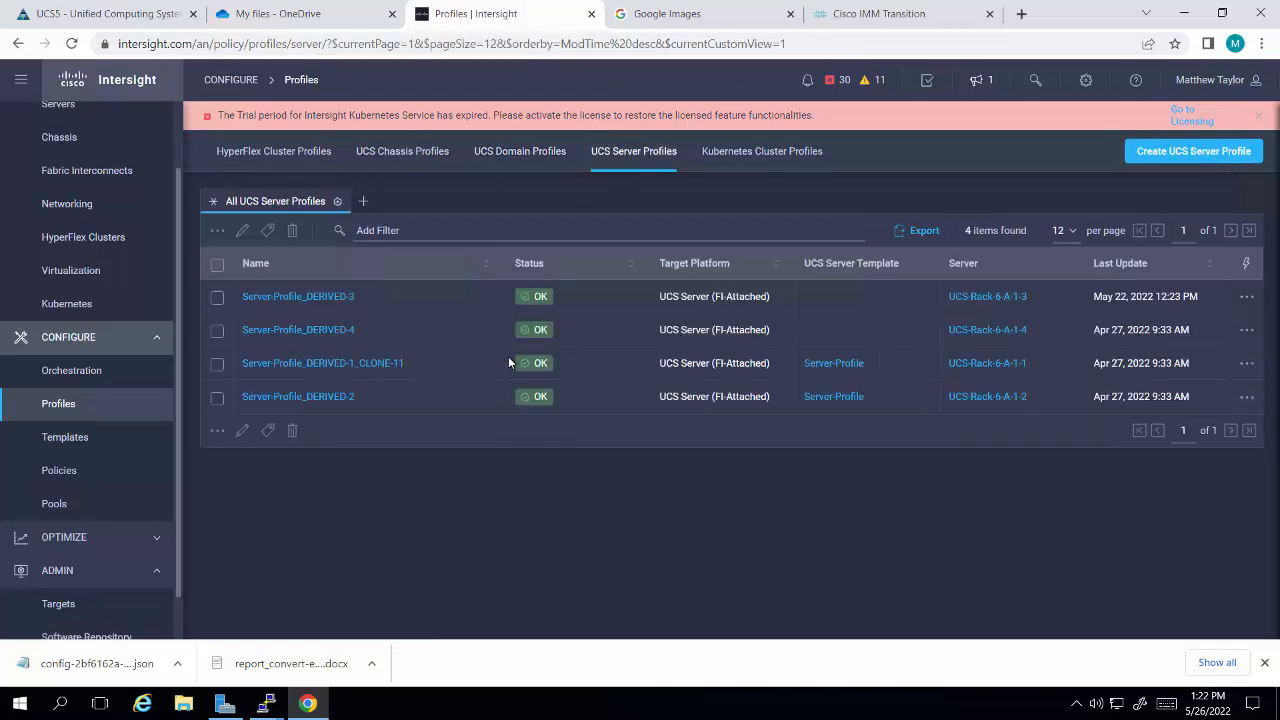
Step: Open the most recently updated BFS server profile template and examine its Boot Order policy details
click(99, 444)
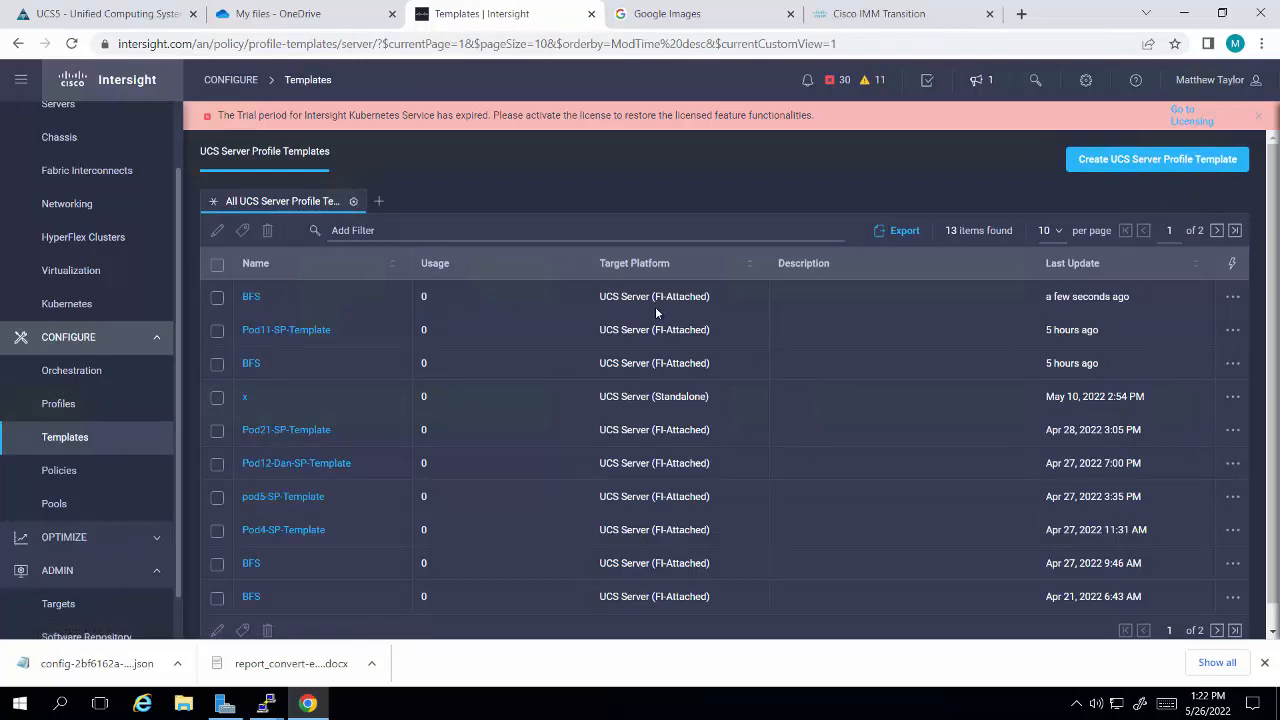
click(251, 297)
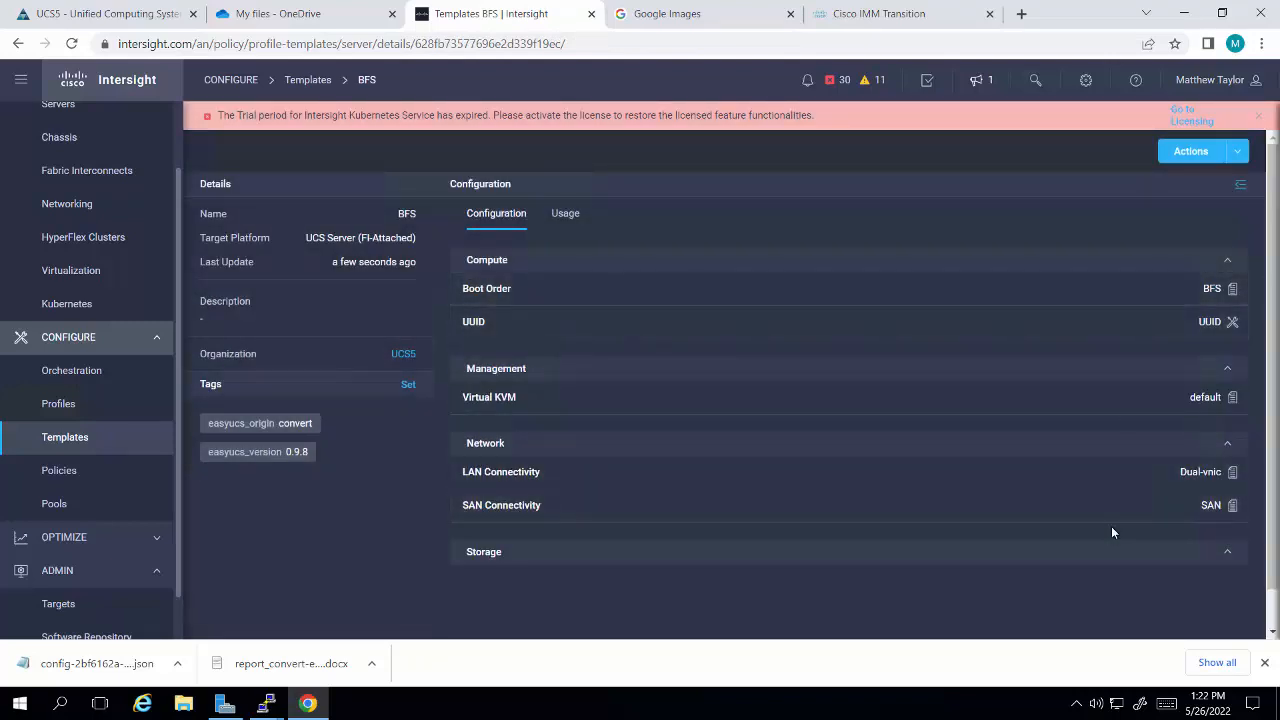
click(510, 294)
scroll(1093, 460, down, 2)
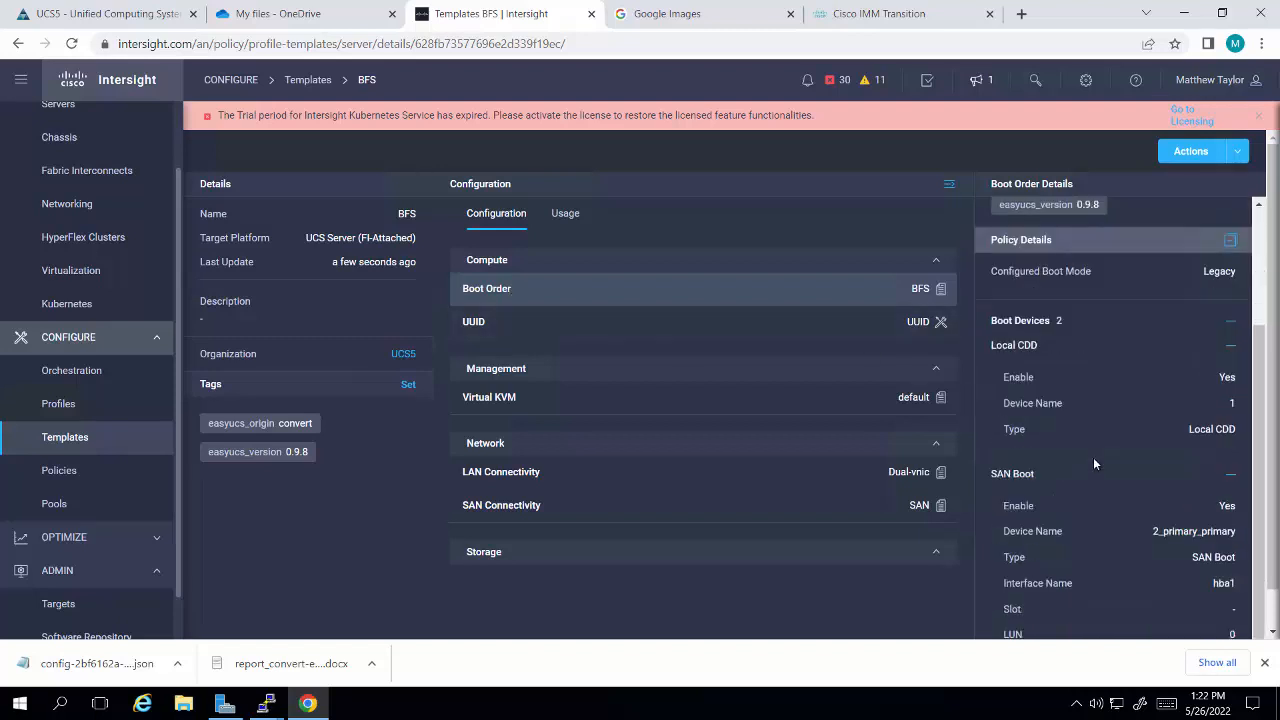
scroll(1093, 464, down, 1)
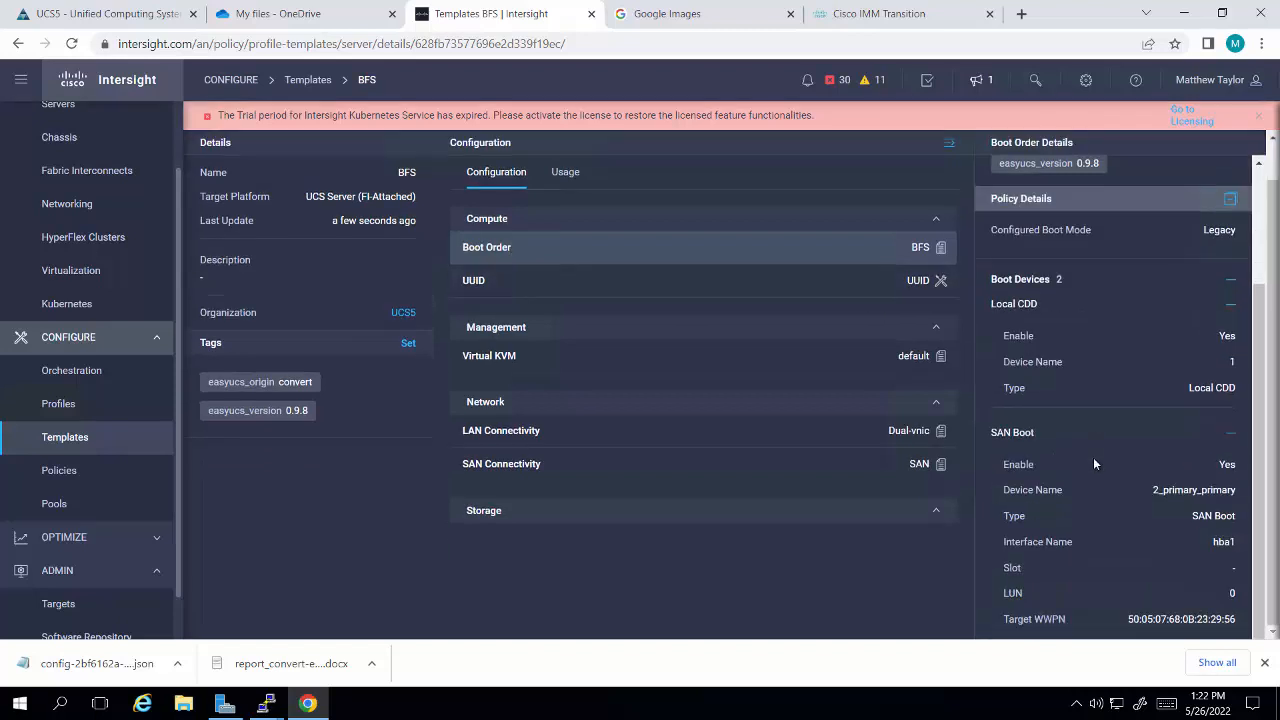
scroll(1094, 464, up, 1)
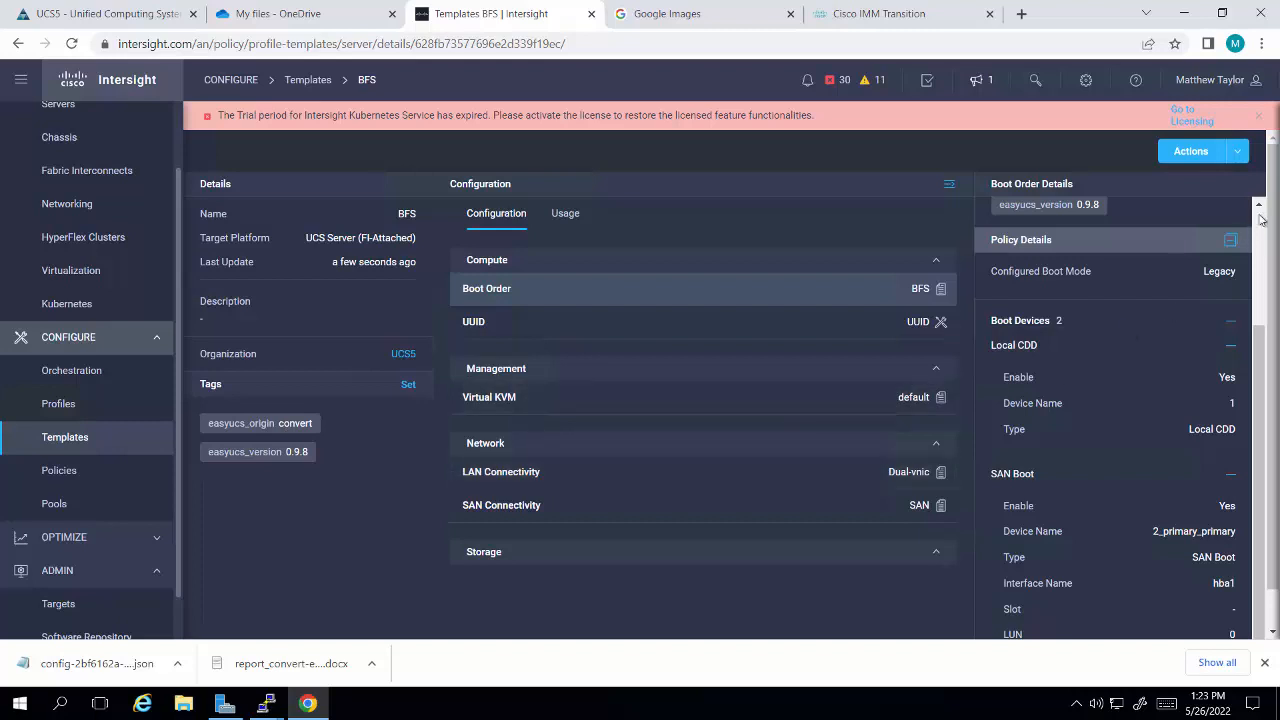
scroll(1263, 218, up, 3)
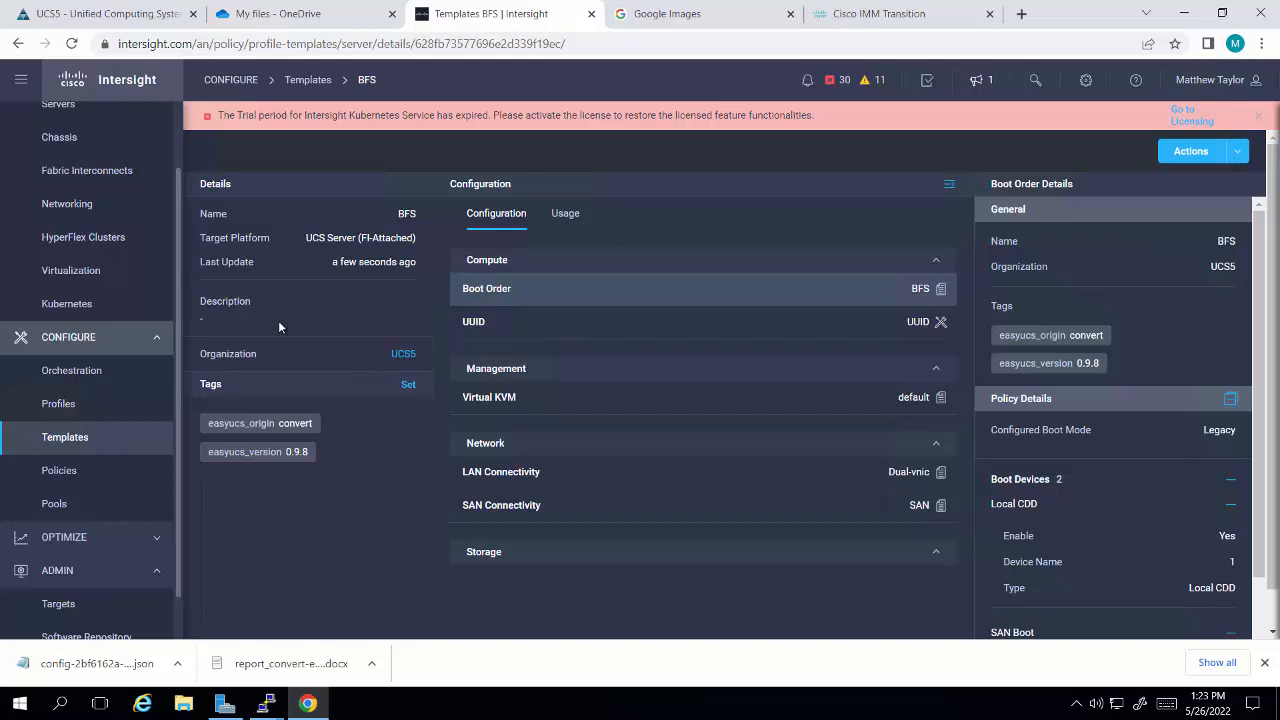
Step: Minimize the browser and bring up the login prompts in the UCS5-A and UCS5-B PuTTY consoles
click(1185, 13)
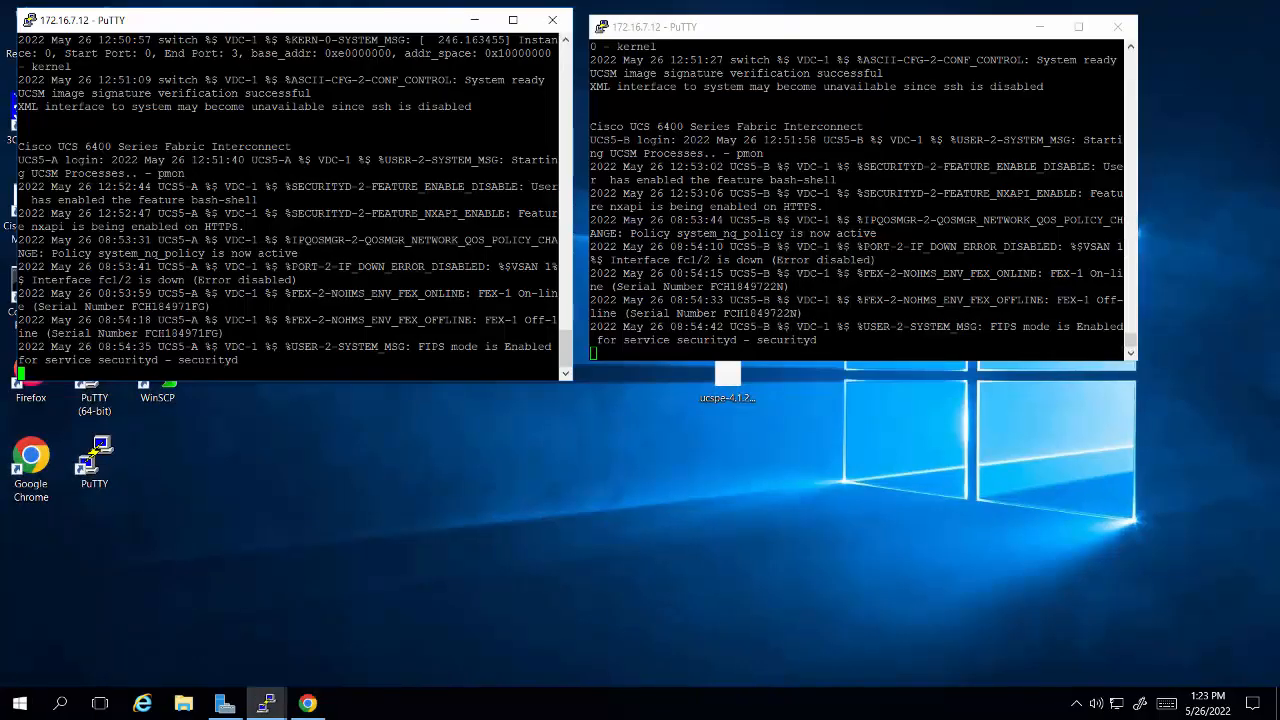
key(Return)
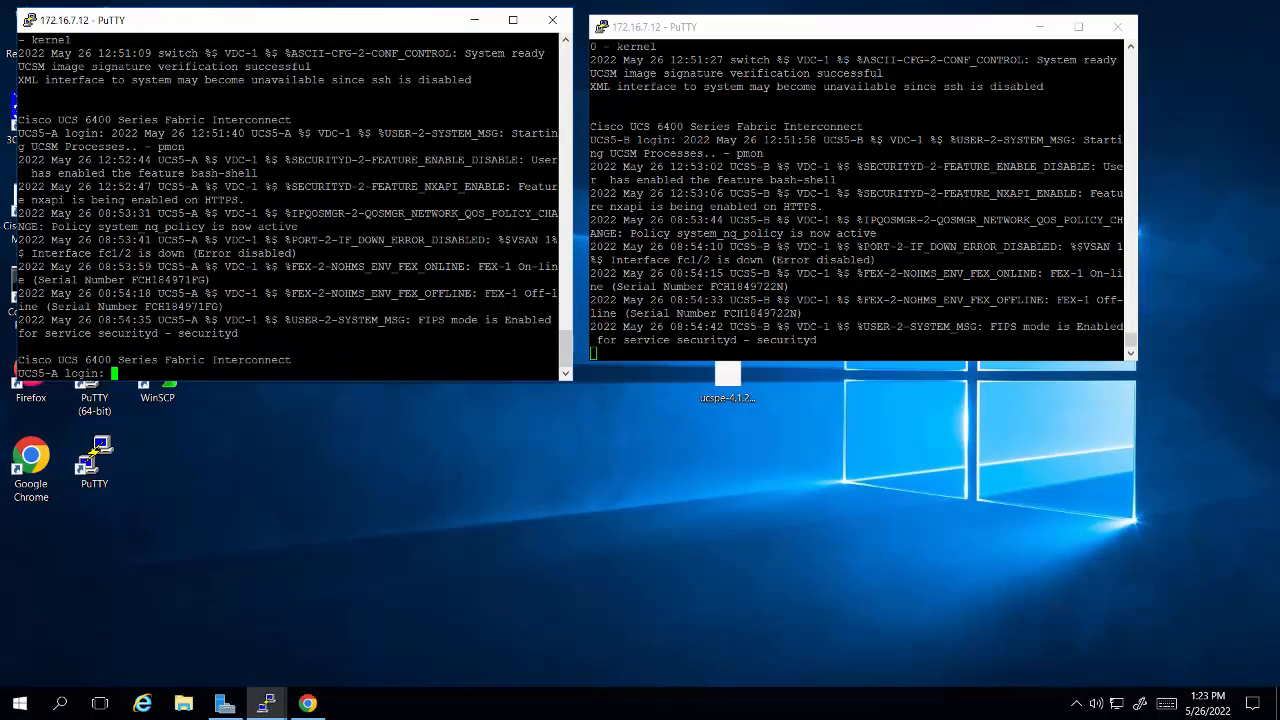
click(820, 222)
key(Return)
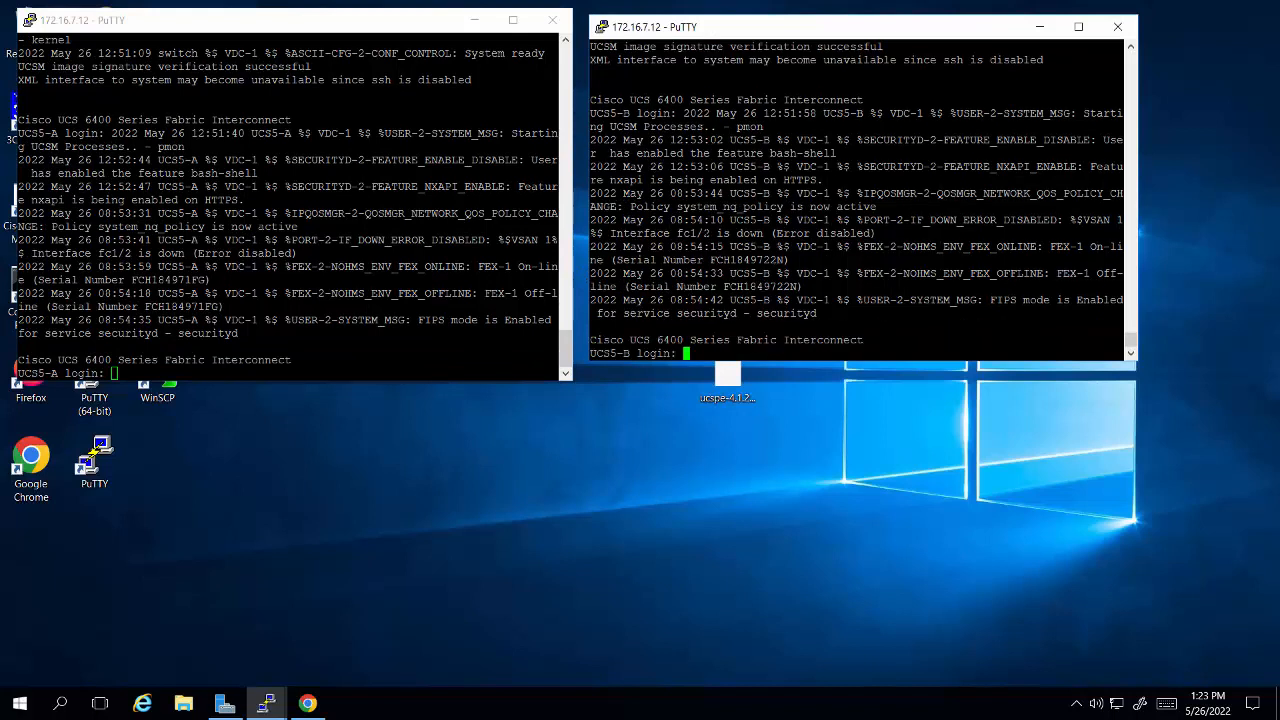
Step: Log in to the UCS5-A fabric interconnect console as admin with the account password
key(alt+Tab)
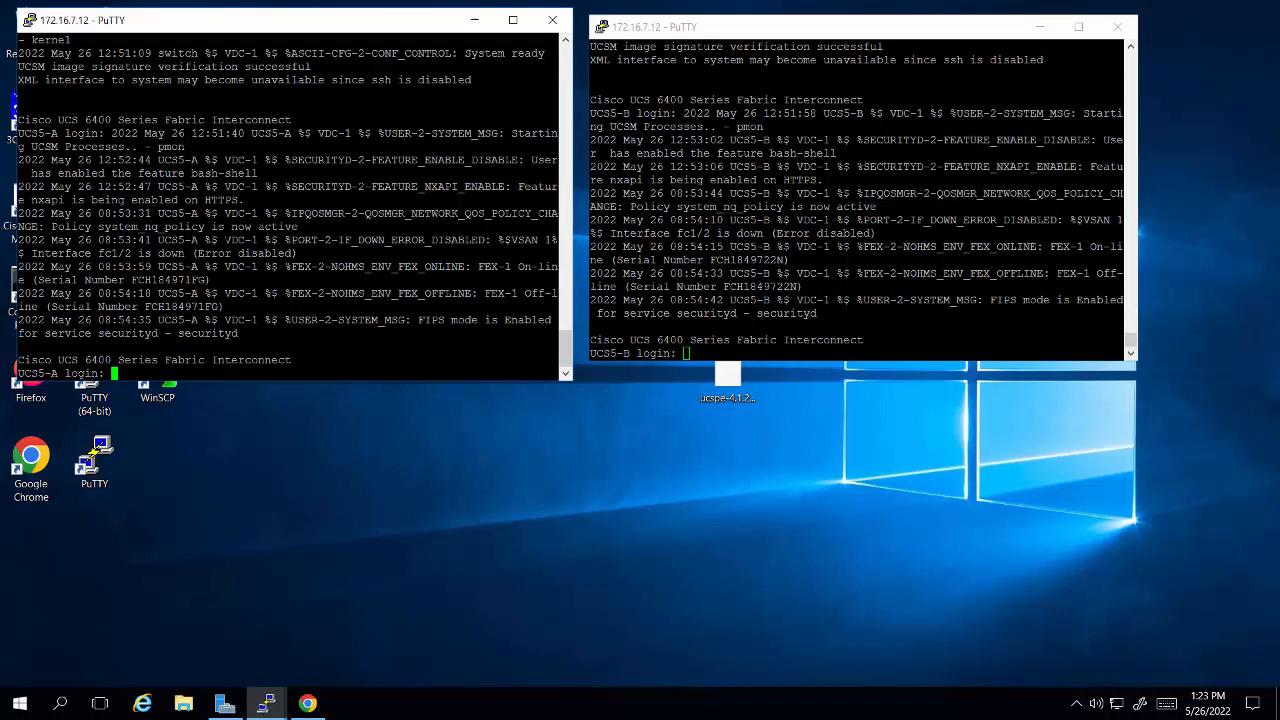
text(admin)
key(Return)
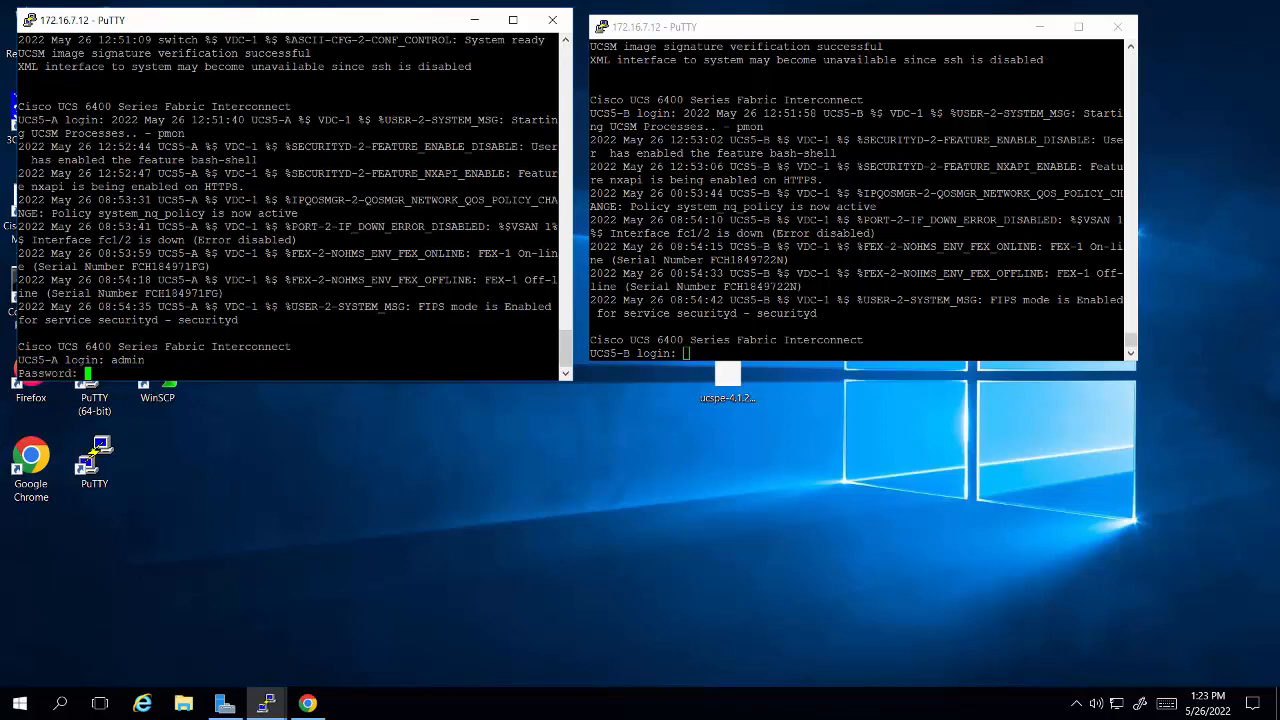
key(Return)
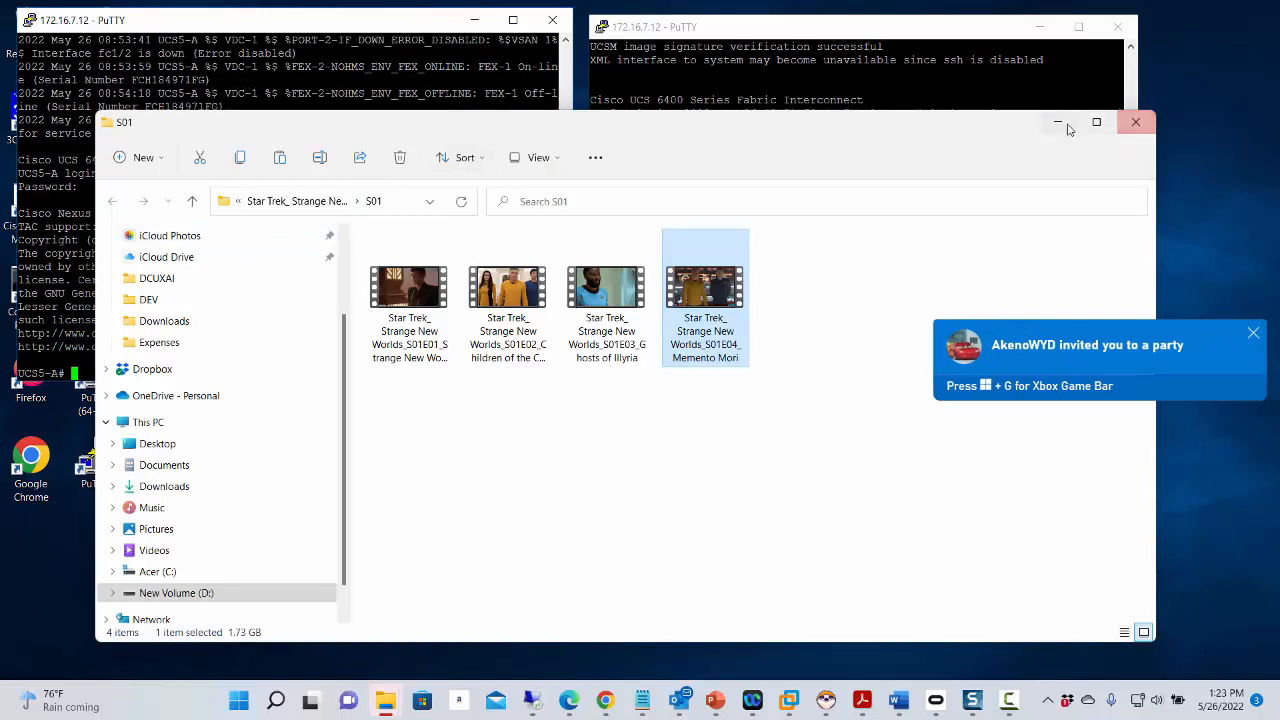
Step: Minimize the file browser window and log in to the UCS5-B fabric interconnect console as admin with the account password
click(1062, 125)
click(840, 195)
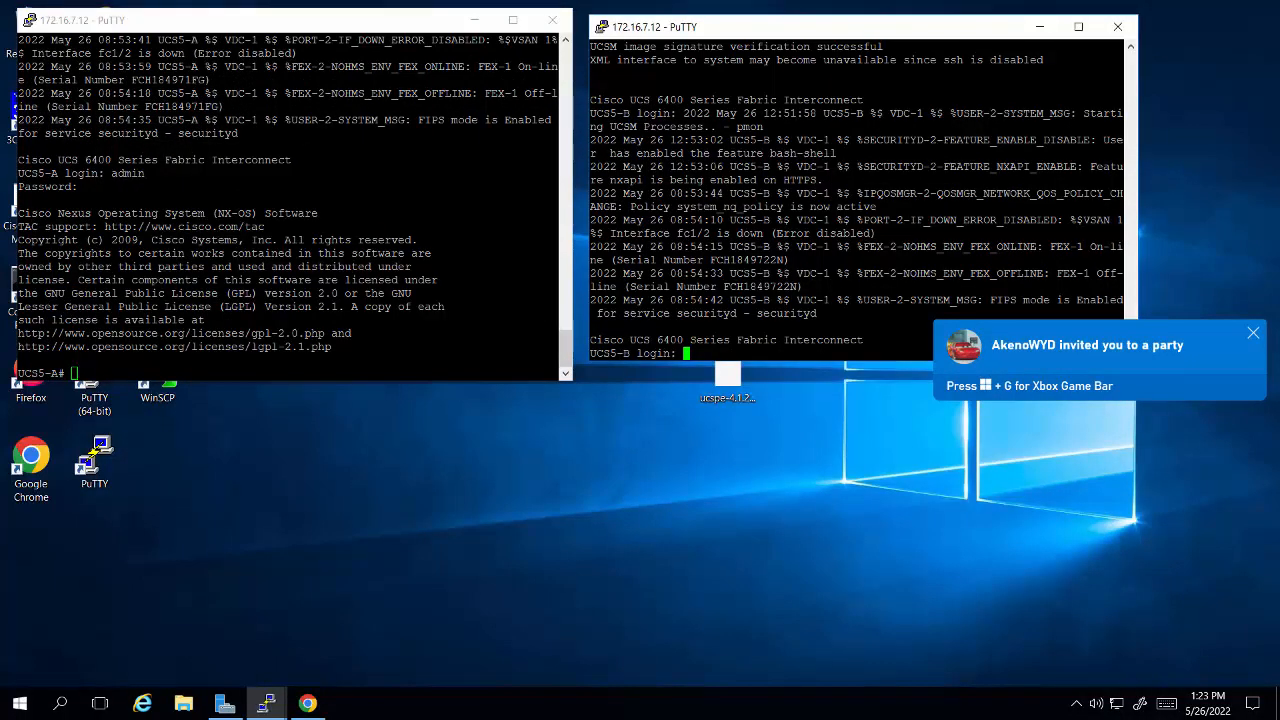
text(admin)
key(Return)
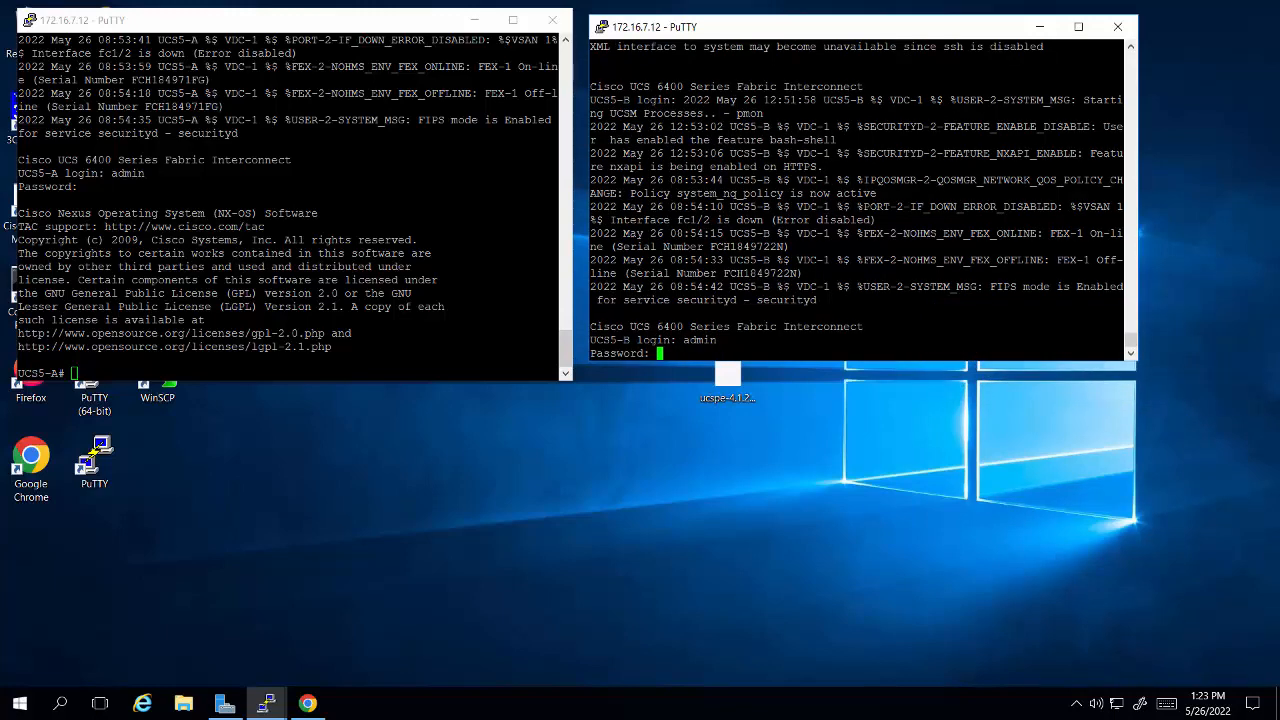
key(Return)
Step: Connect to the local management shell (local-mgmt) on the UCS5-A console and on the UCS5-B console
click(295, 200)
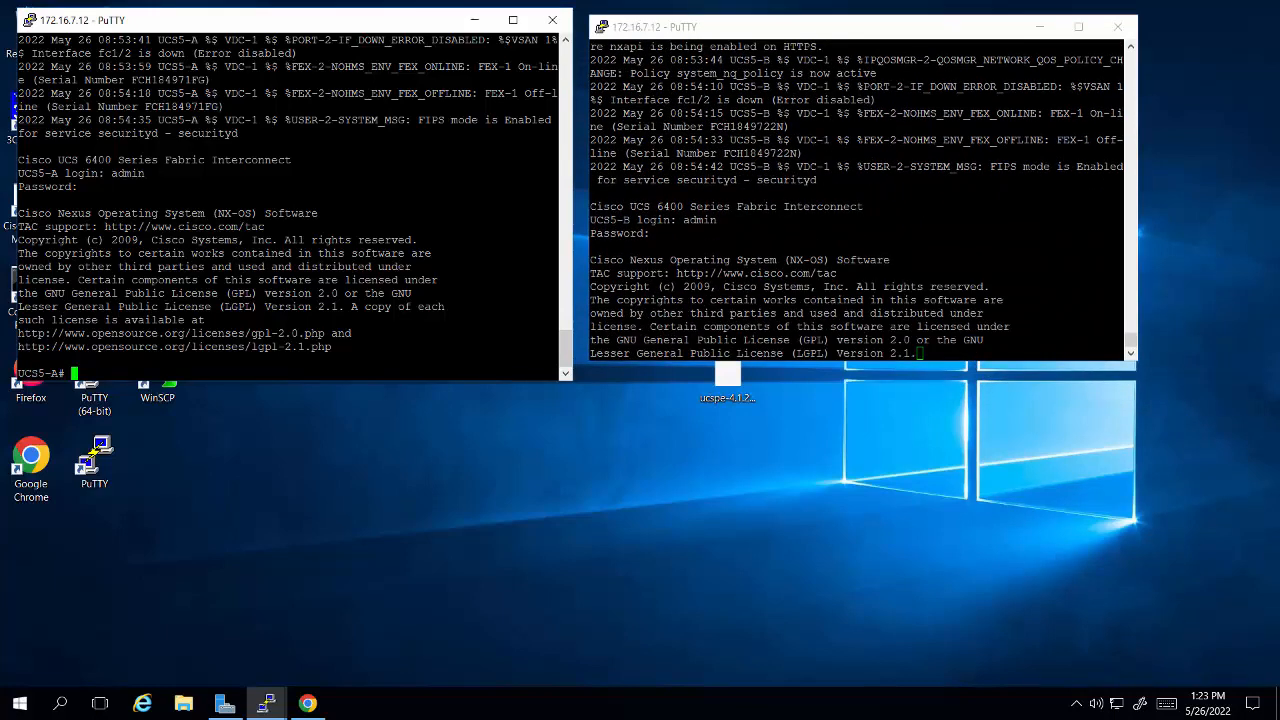
text(connect 1)
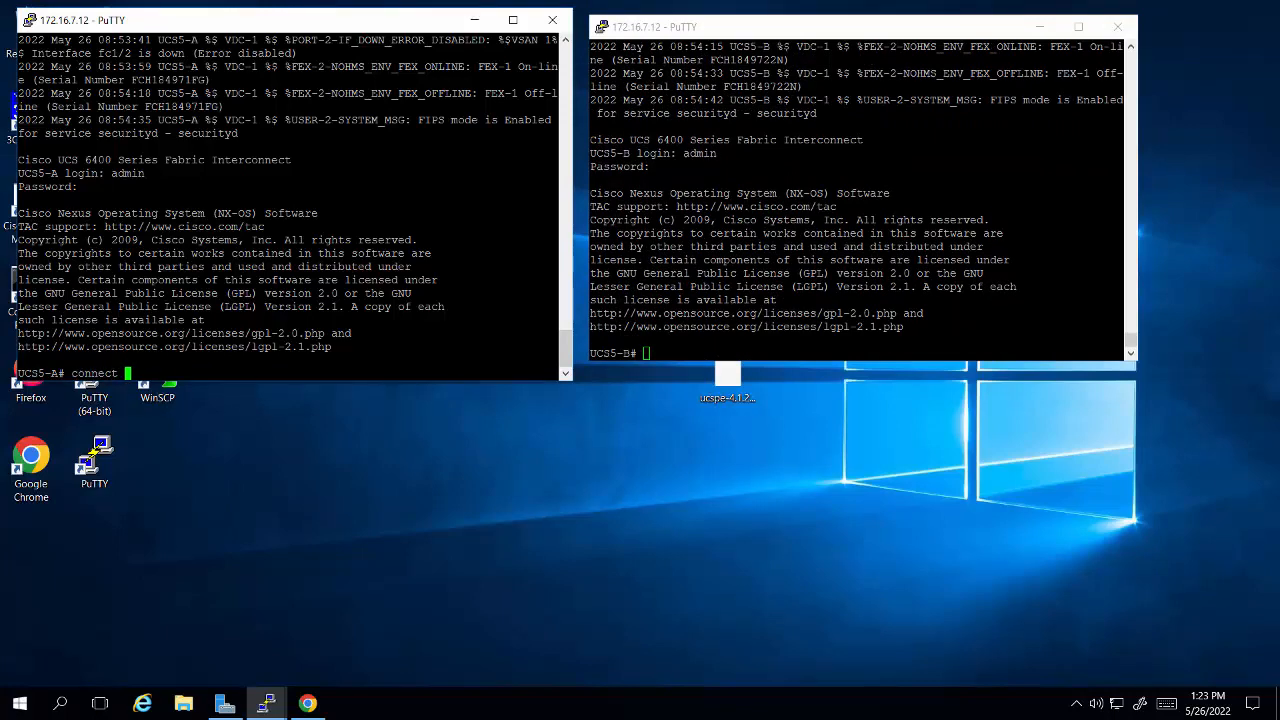
key(Return)
key(alt+Tab)
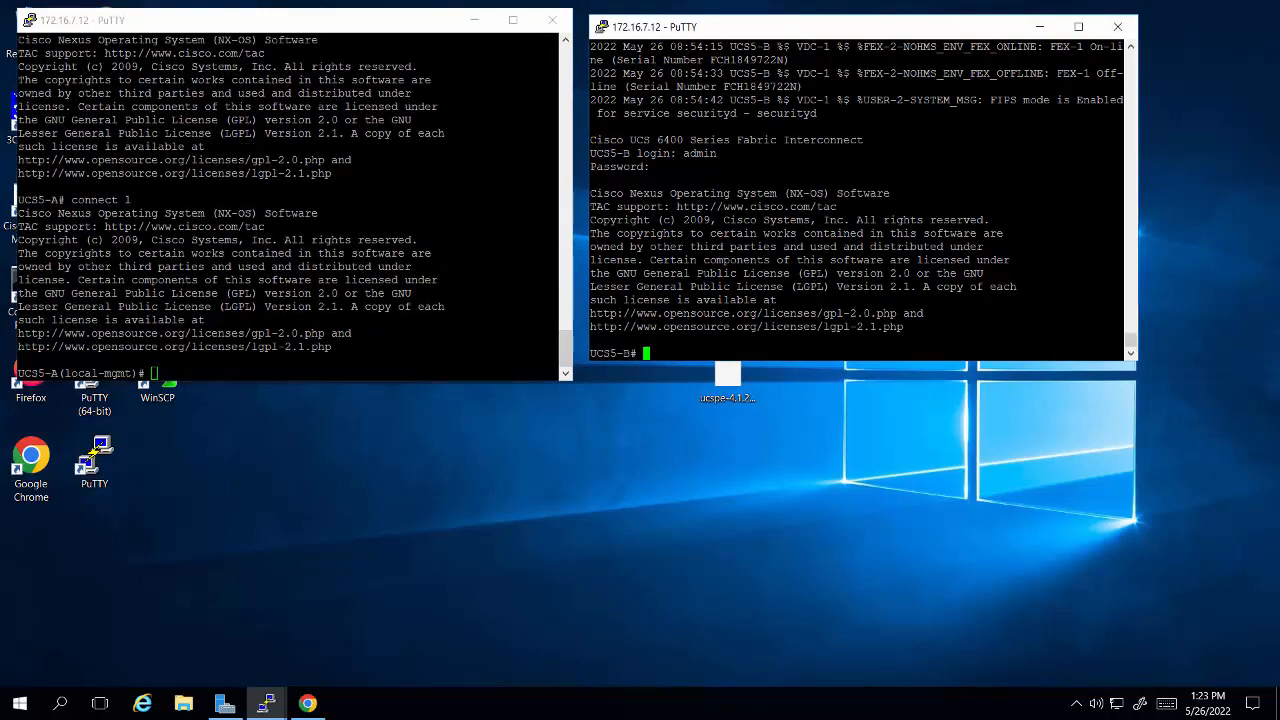
text(connect )
text(1)
key(Return)
Step: Issue the erase configuration command in the UCS5-A local management shell
key(alt+Tab)
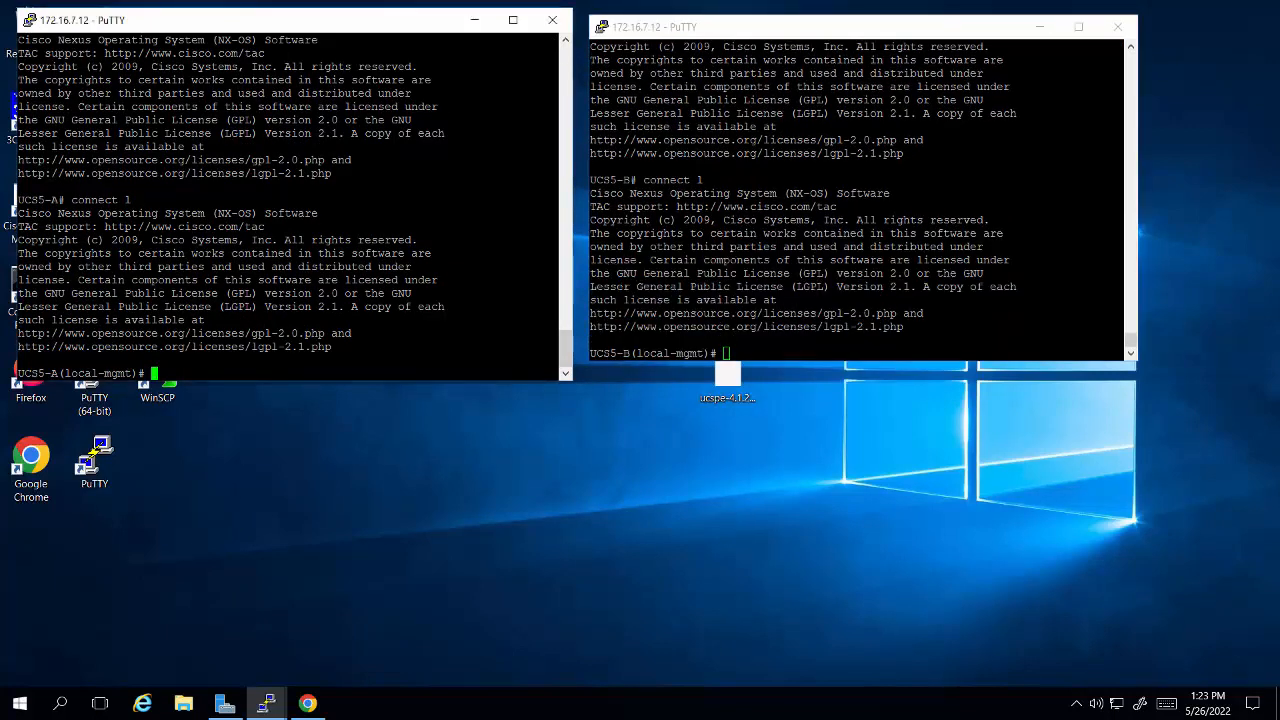
text(erase)
key(Tab)
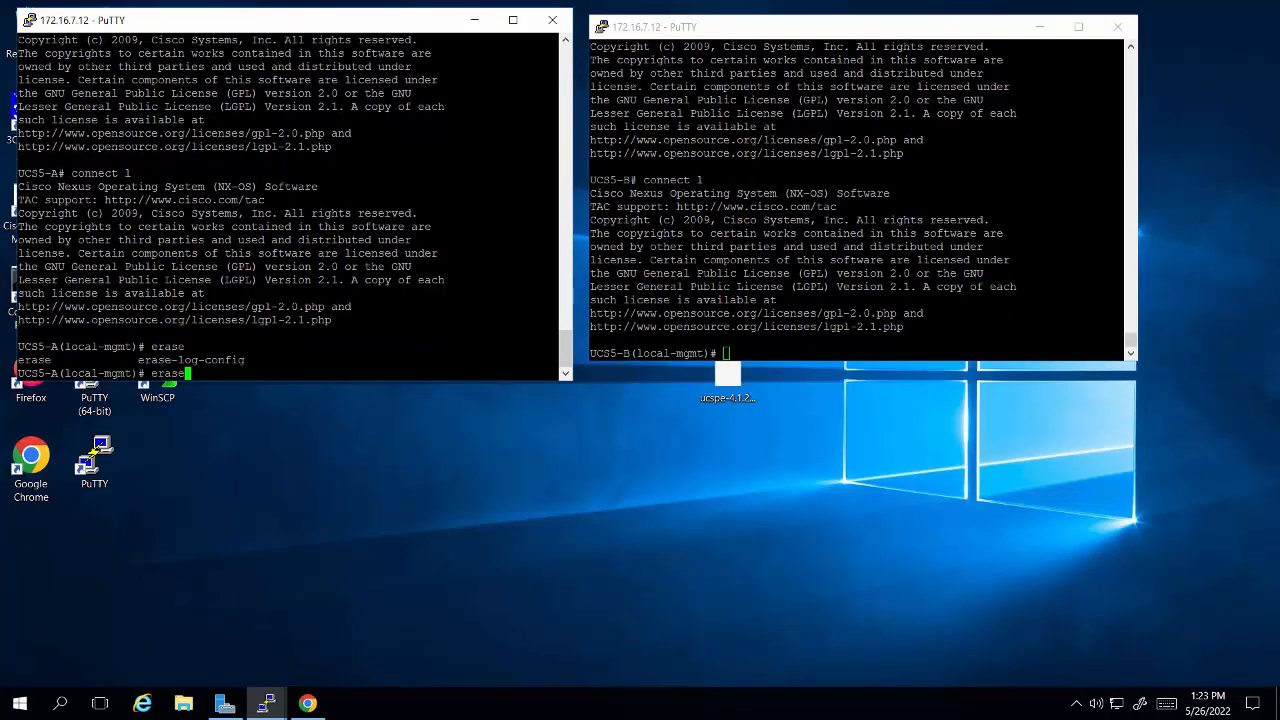
text(conf)
key(Tab)
key(Return)
Step: Issue the erase configuration command in the UCS5-B local management shell
key(alt+Tab)
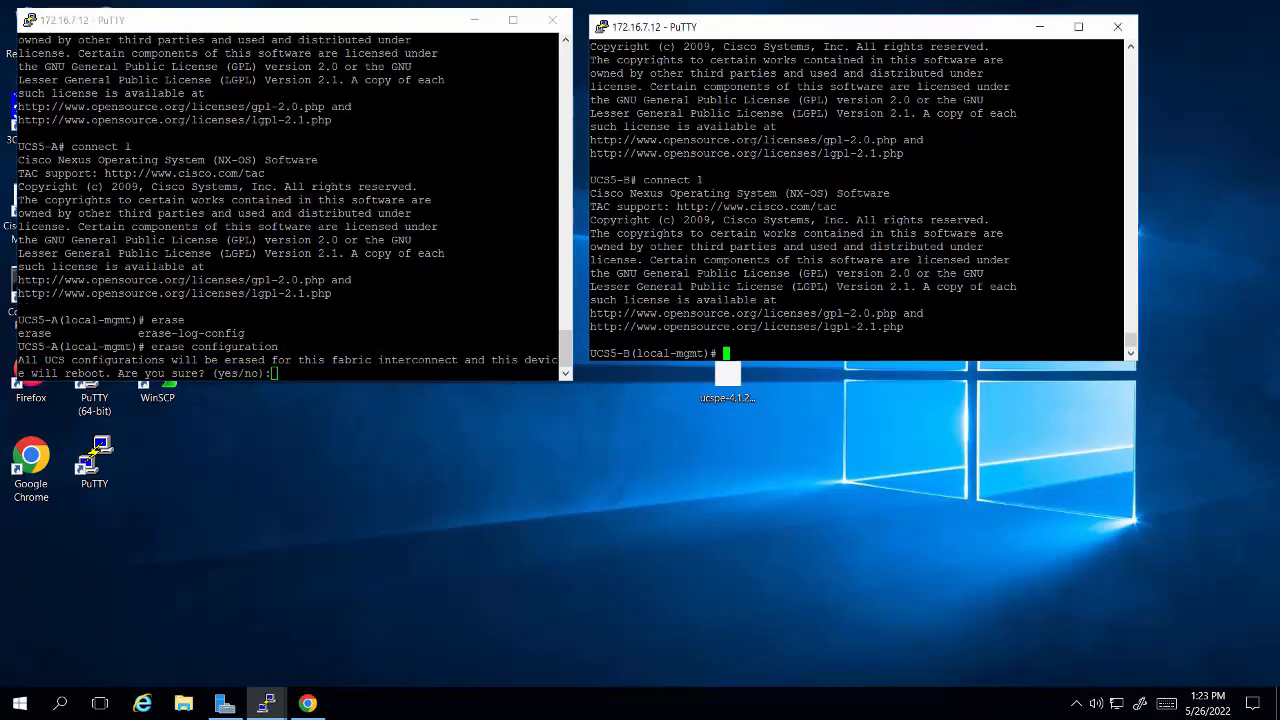
text(erase conf)
key(Tab)
key(Return)
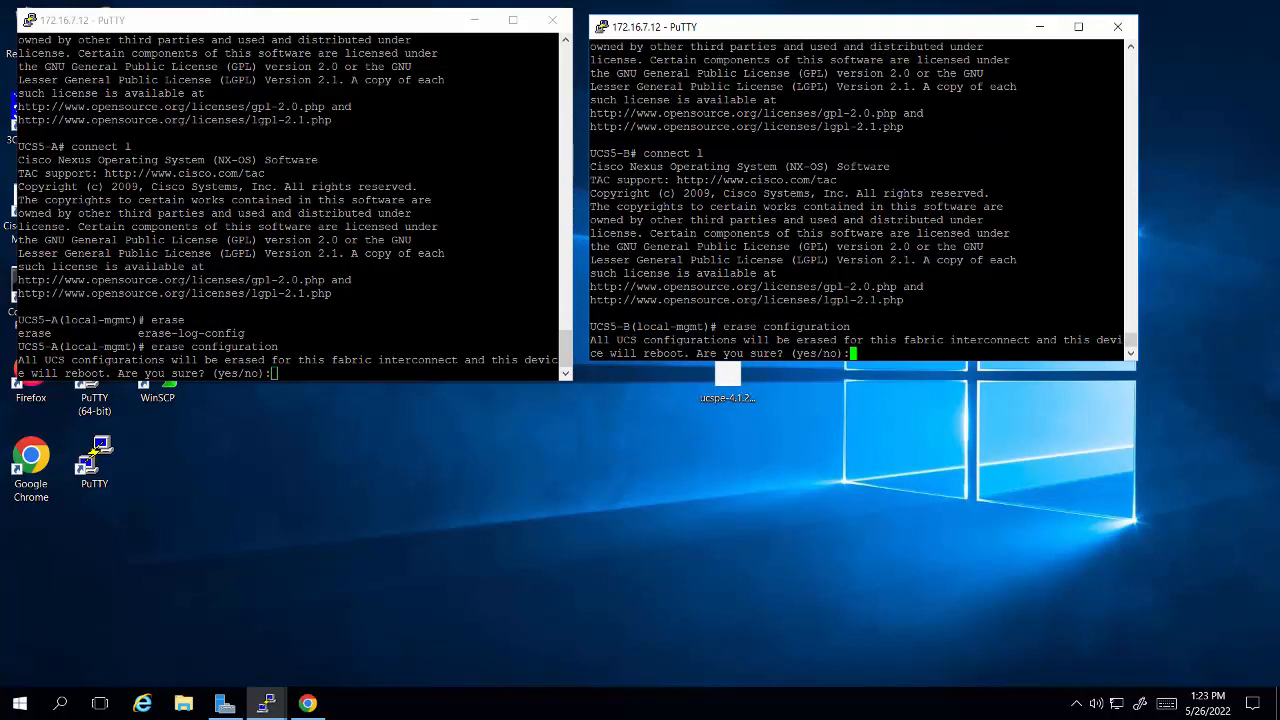
Step: Answer yes to the configuration erase and reboot on UCS5-A and on UCS5-B
key(alt+Tab)
text(yes)
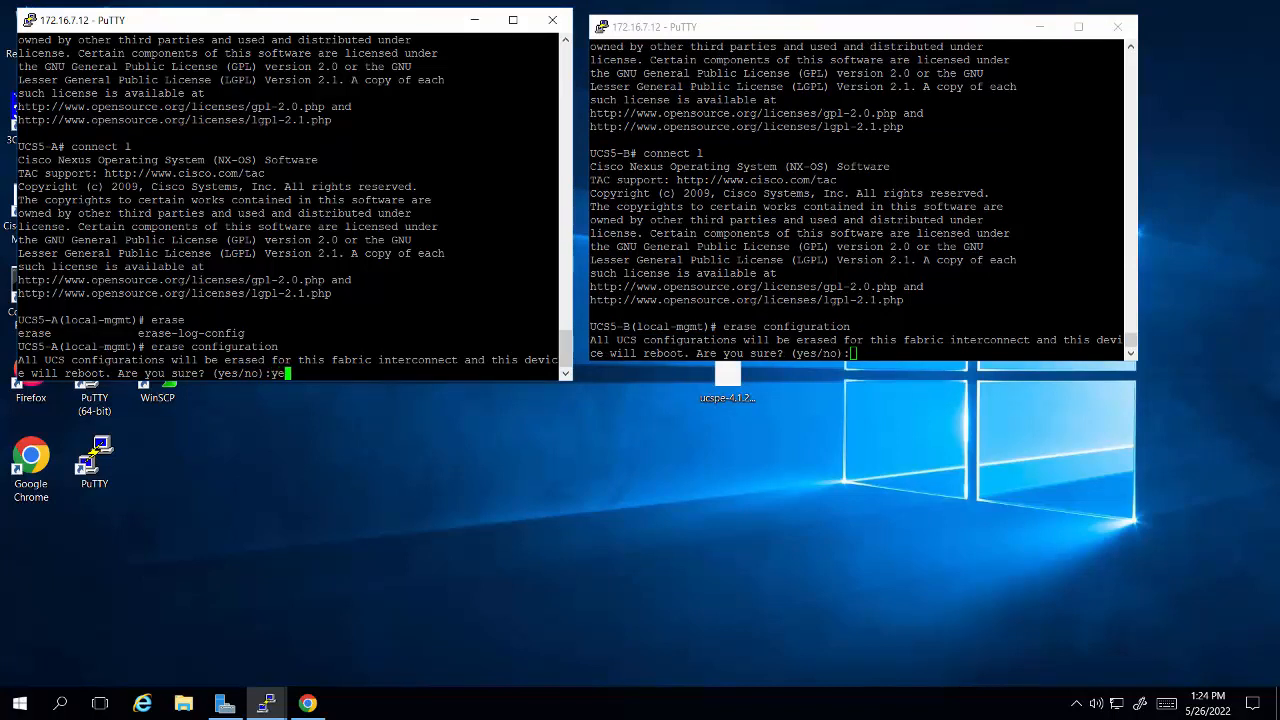
key(Return)
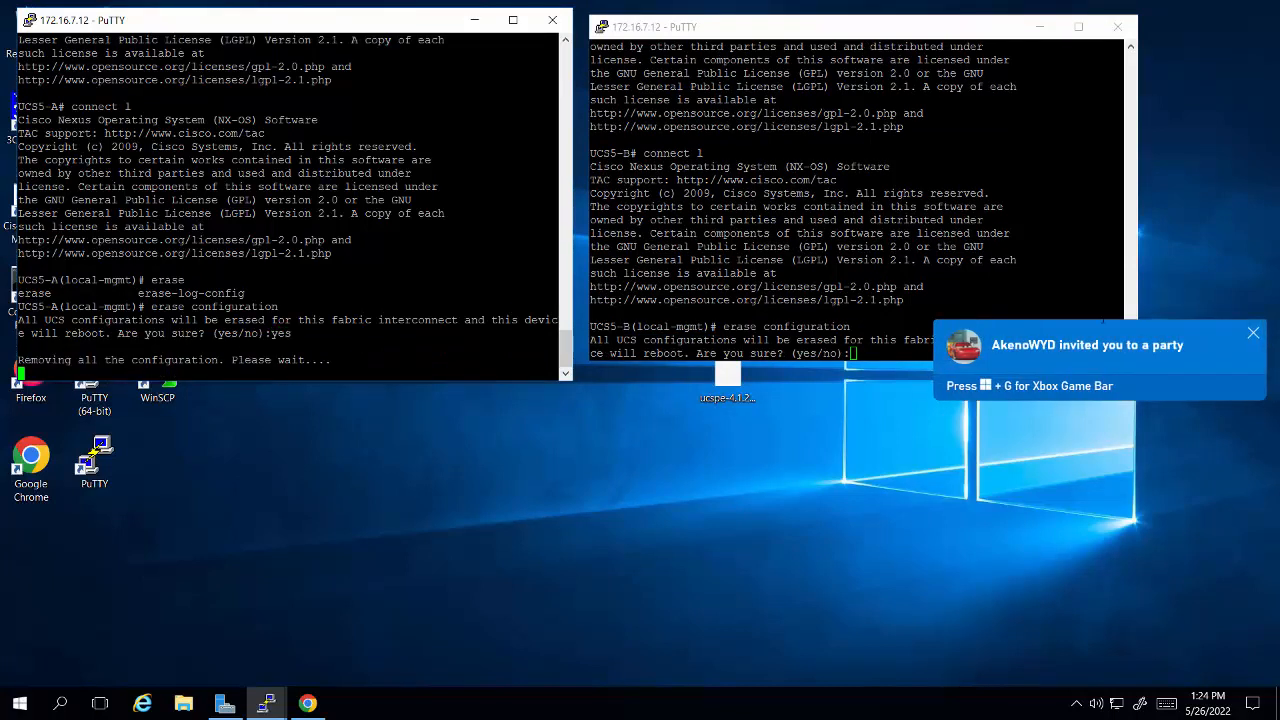
key(alt+Tab)
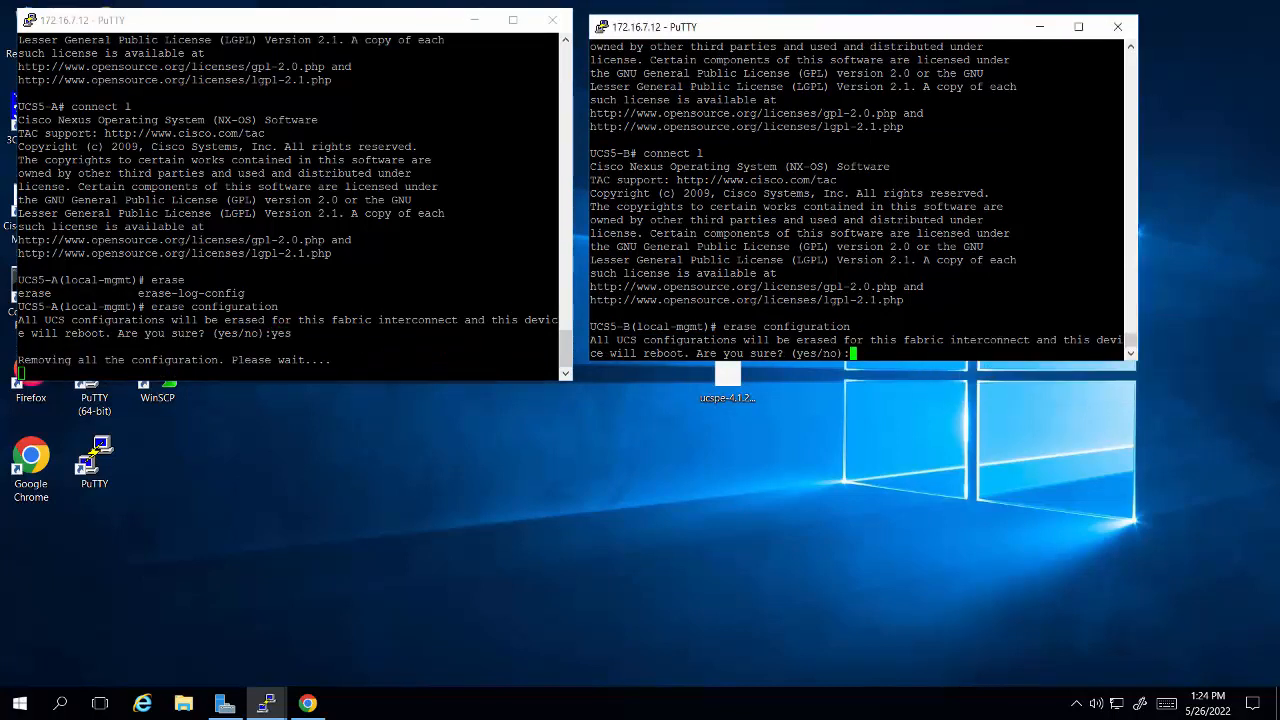
text(yes)
key(Return)
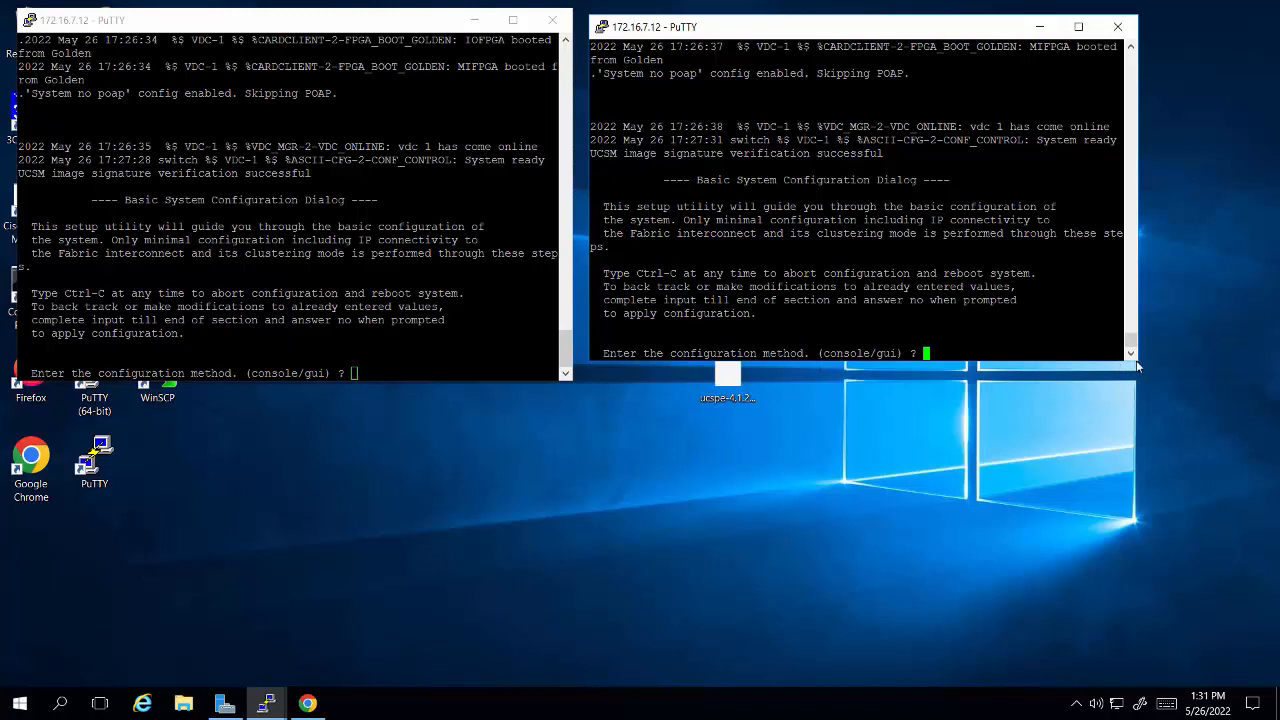
Step: Start the basic setup of the first fabric interconnect with the console method and intersight management mode, agreeing to continue
click(449, 354)
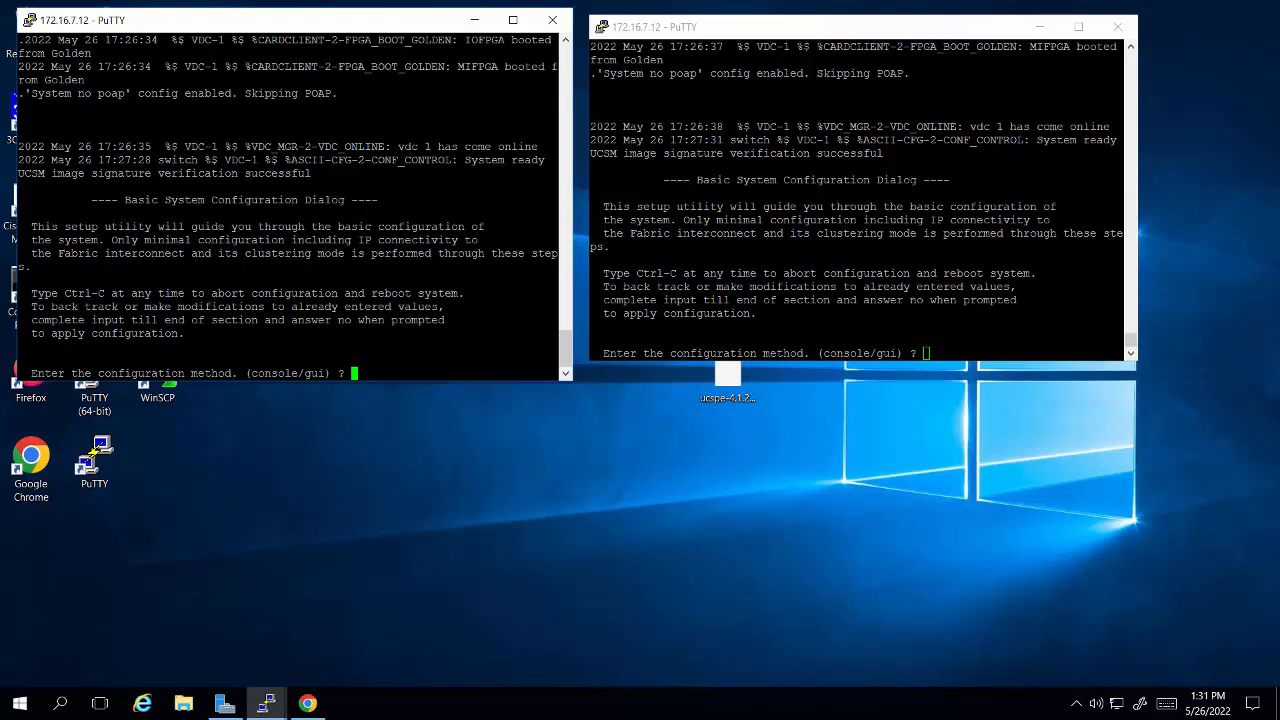
text(console)
key(Return)
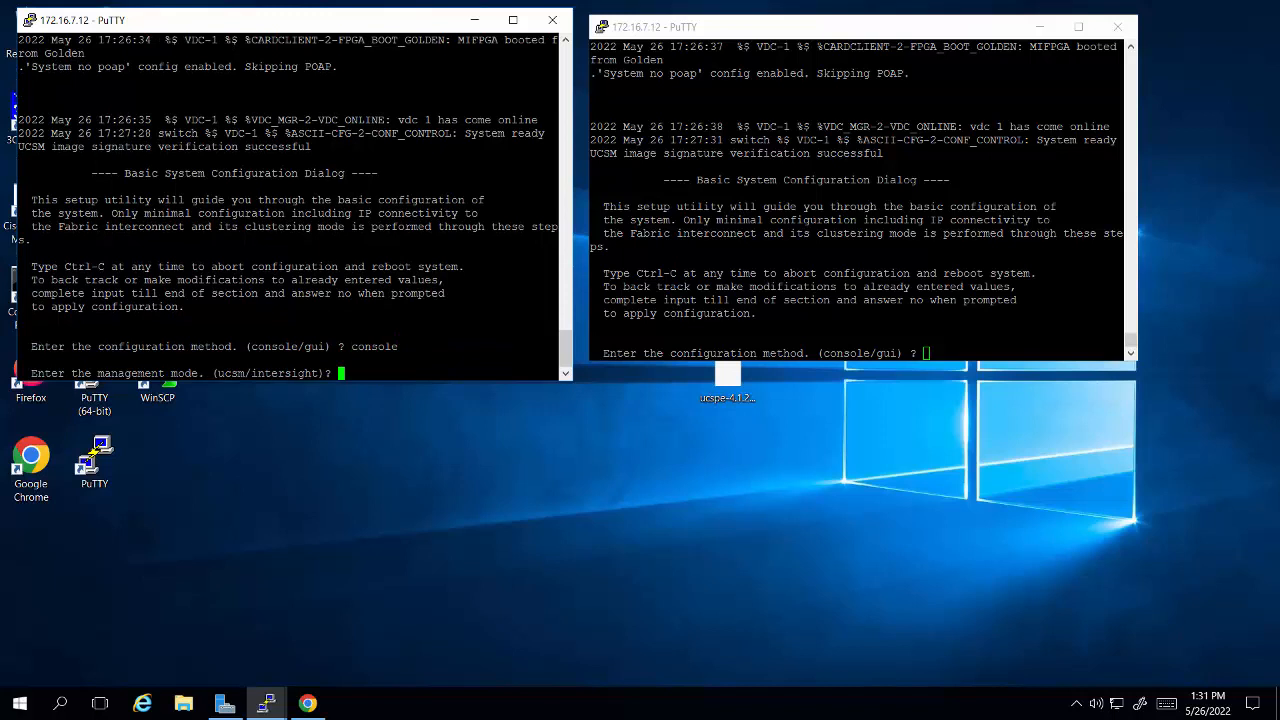
text(intersight)
key(Return)
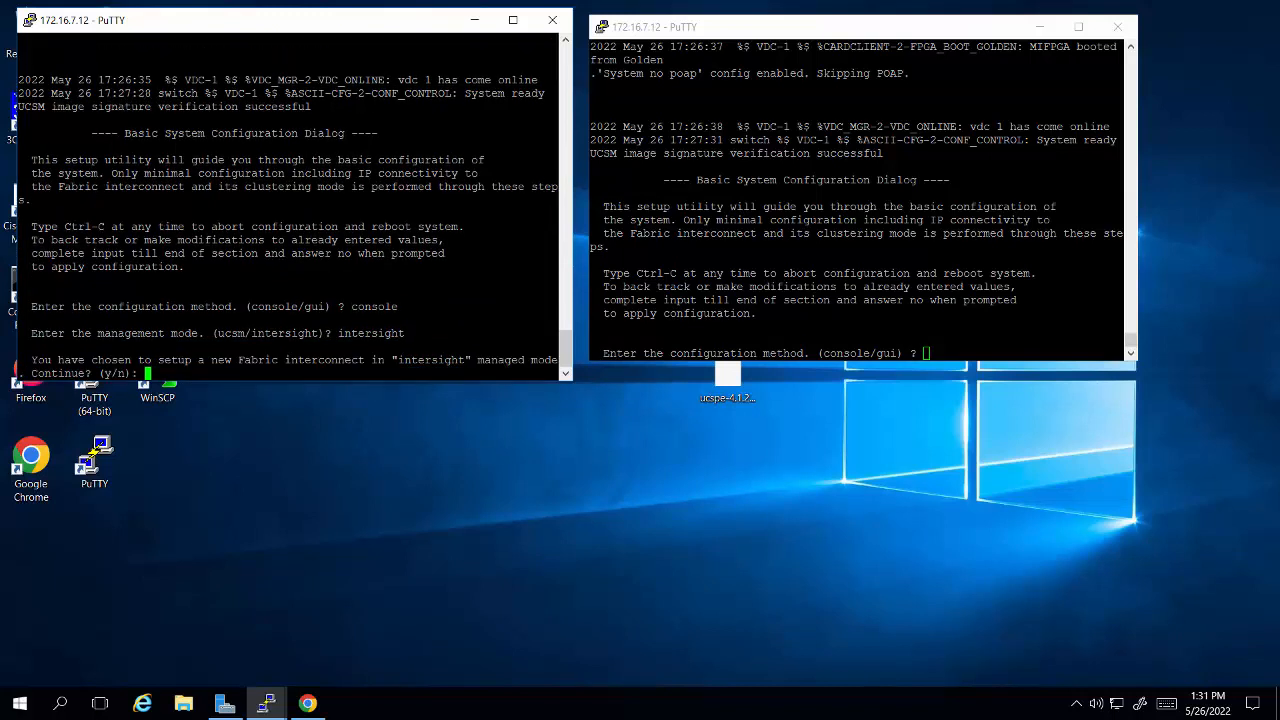
text(y)
key(Return)
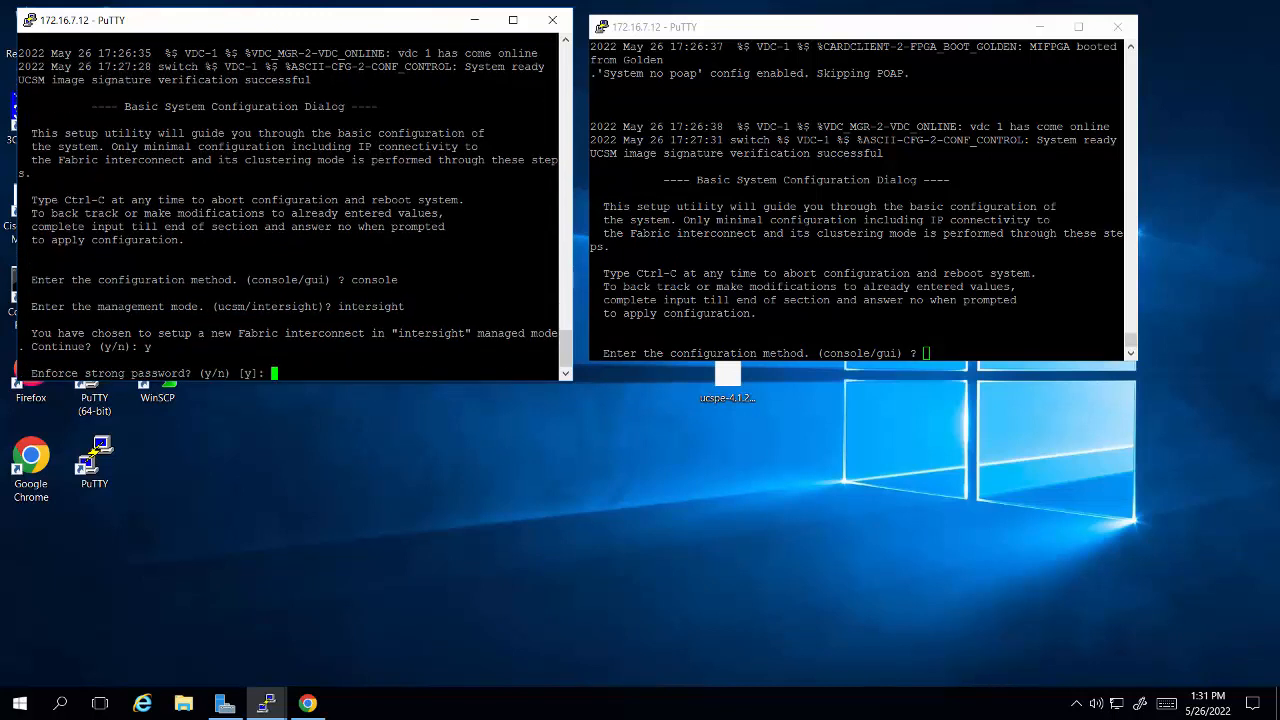
Step: Decline strong password enforcement and set the admin password with its confirmation, re-entering both if they do not match
text(n)
key(Return)
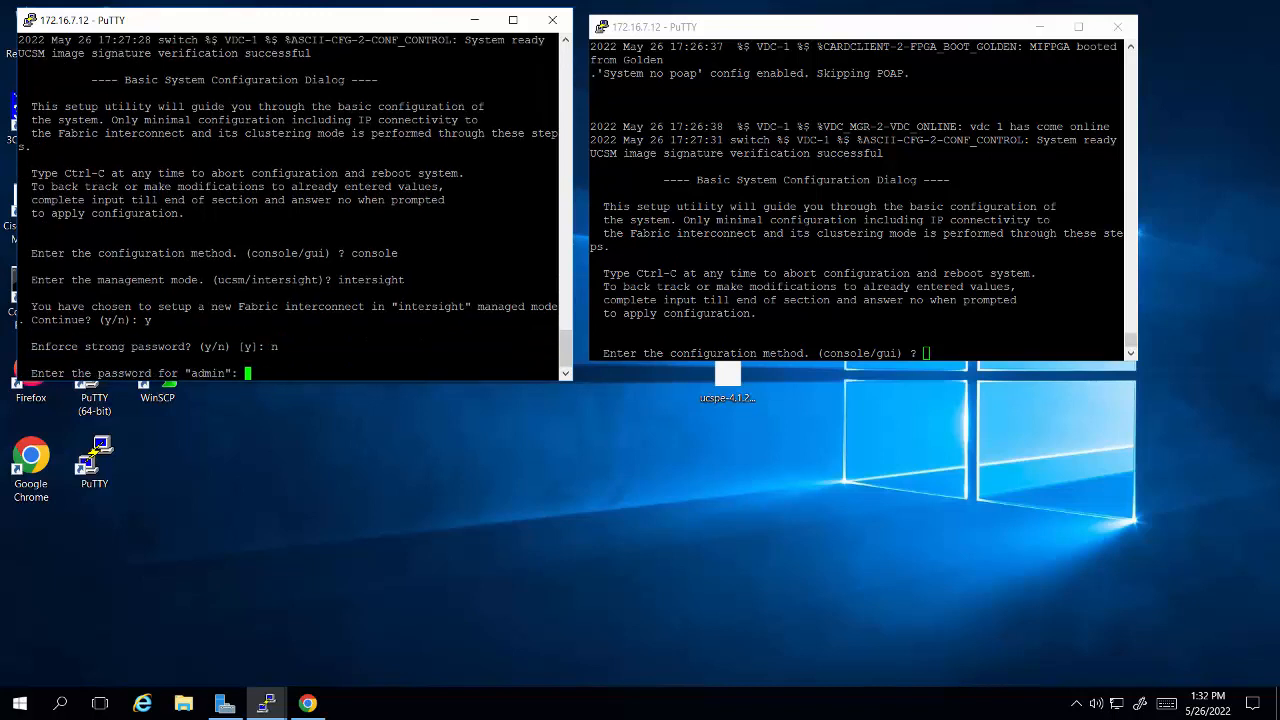
key(Return)
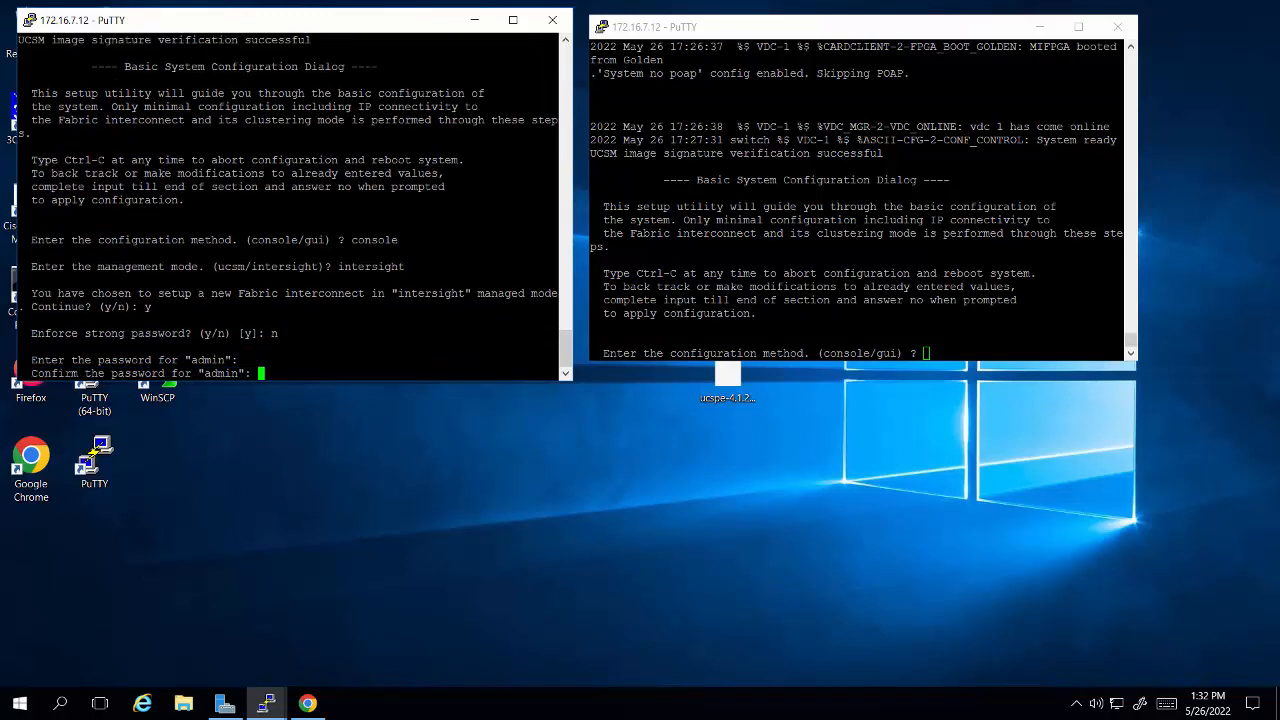
key(Return)
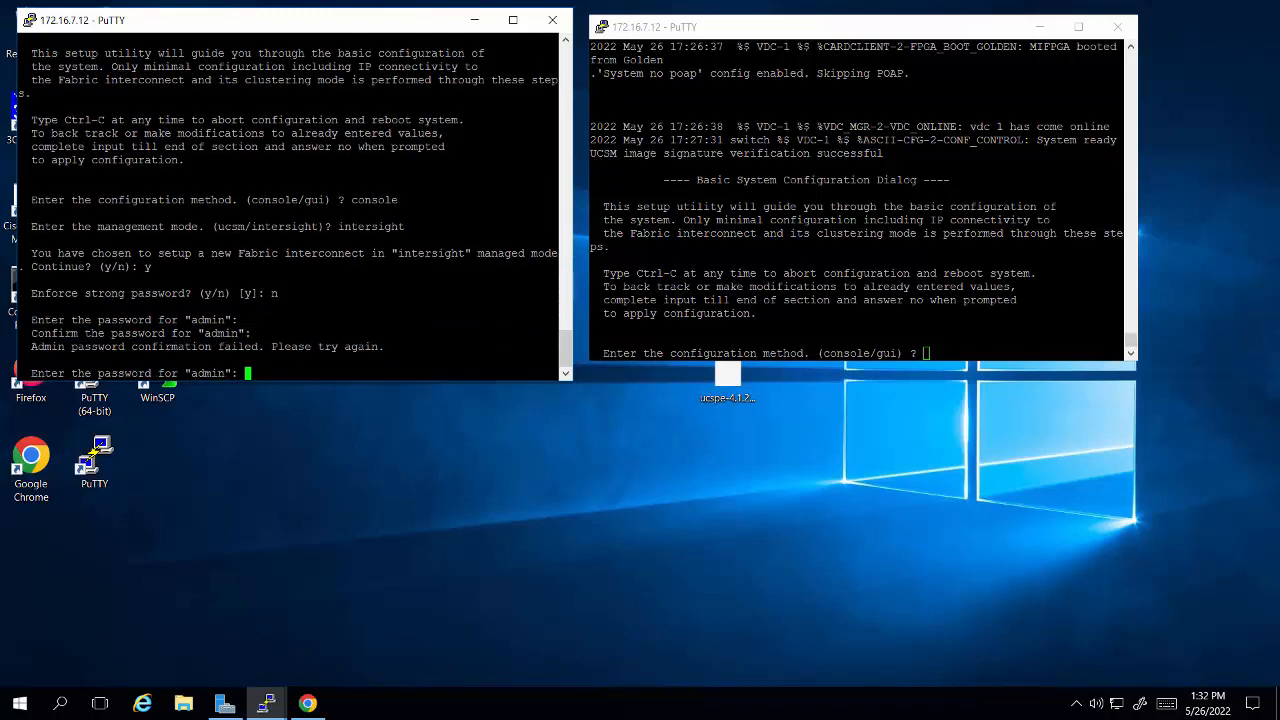
key(Return)
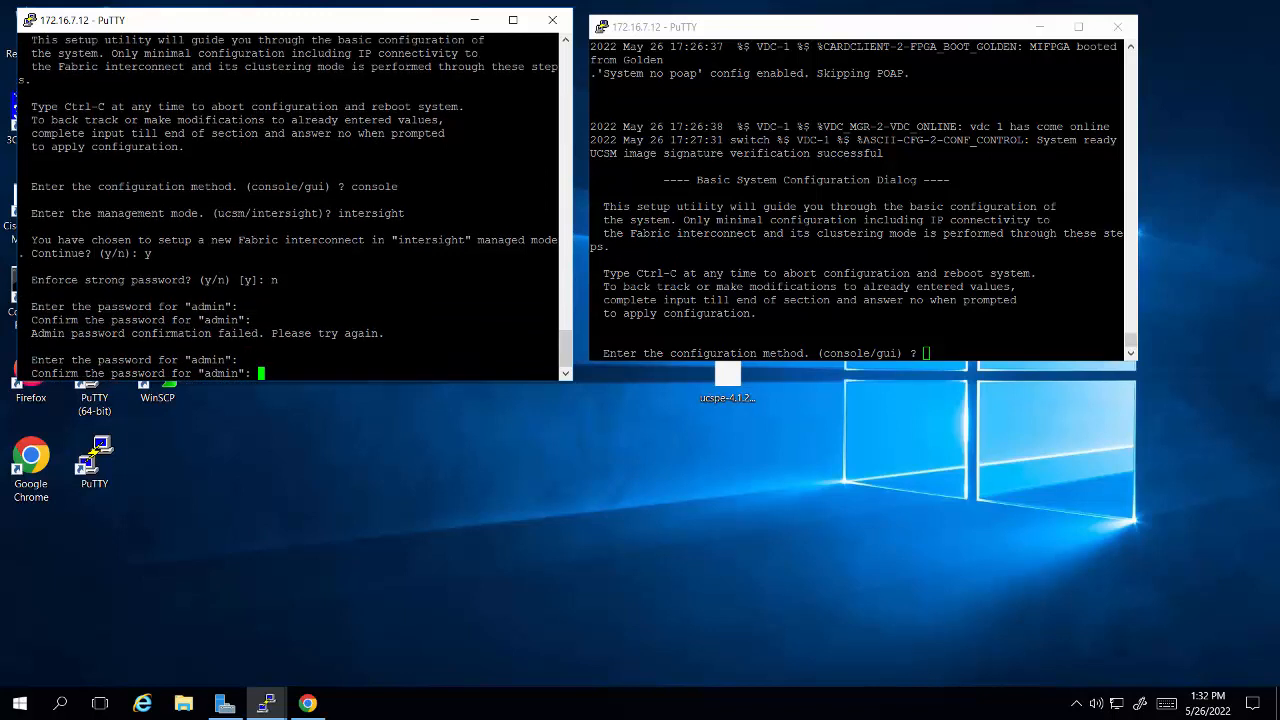
key(Return)
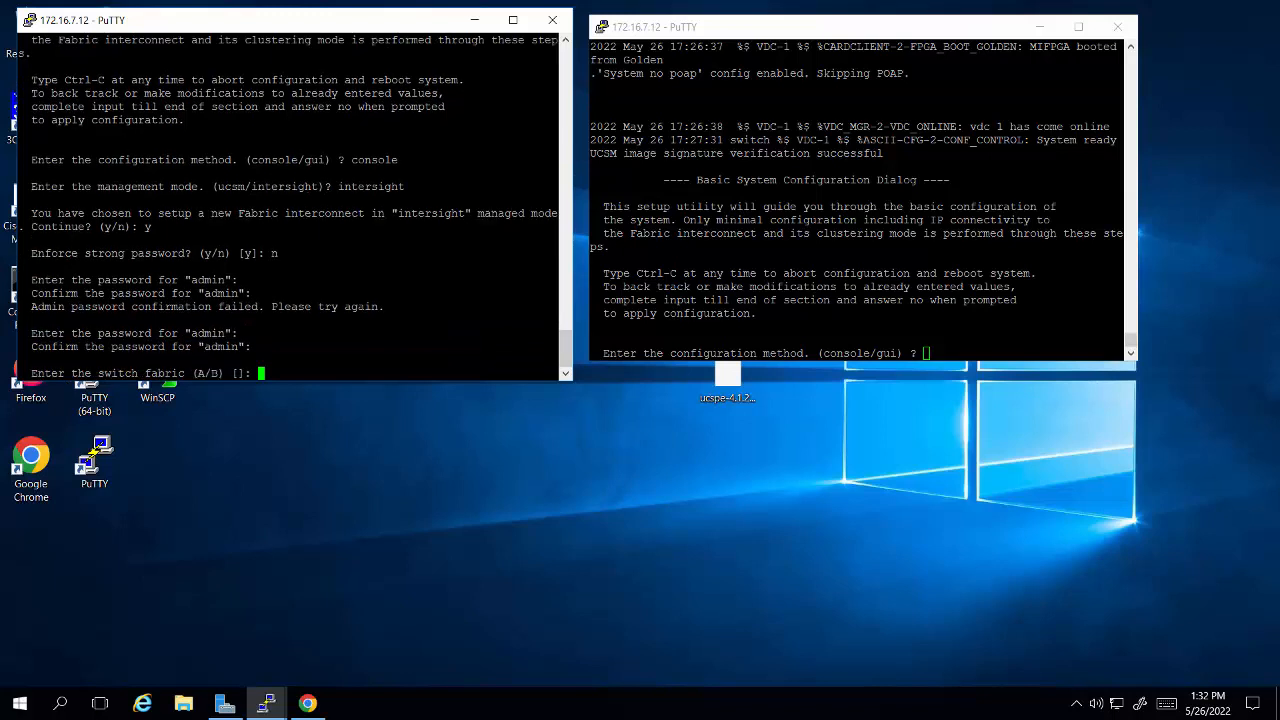
Step: Set the switch fabric to A, the system name to UCS5 and the Mgmt0 IP address to 10.1.7.17
text(A)
key(Return)
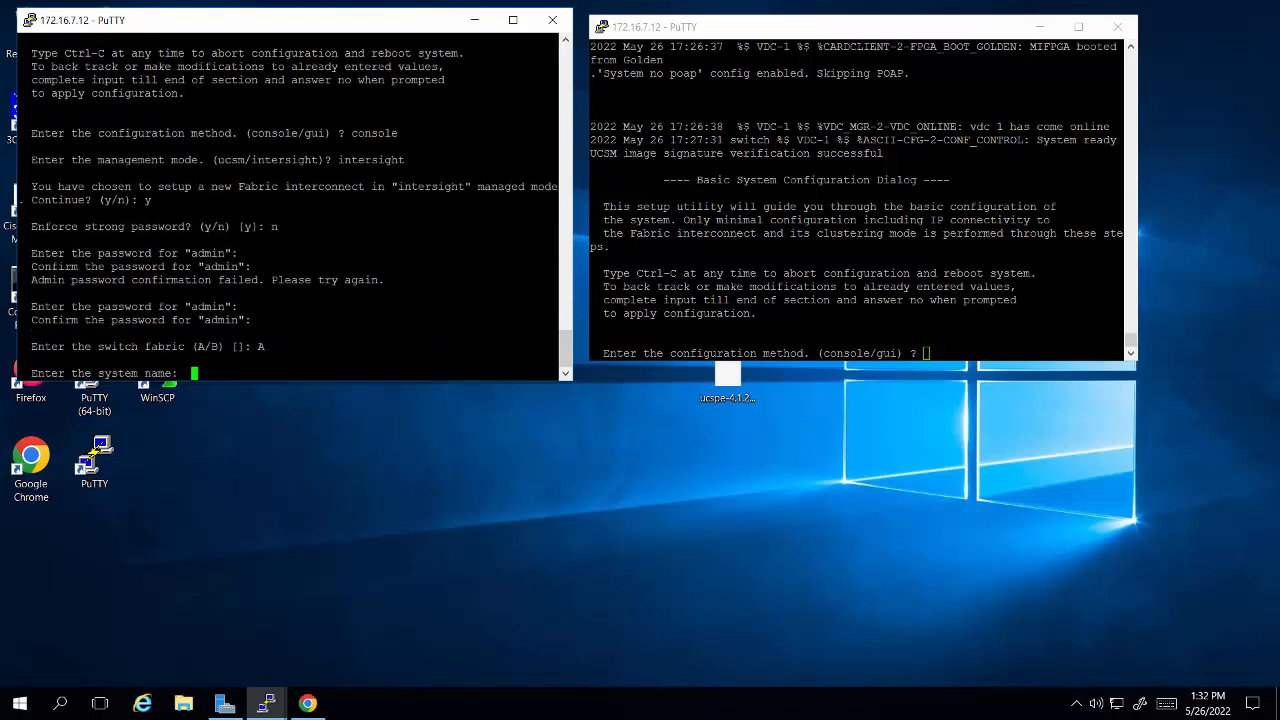
text(UCS5)
key(Return)
text(1)
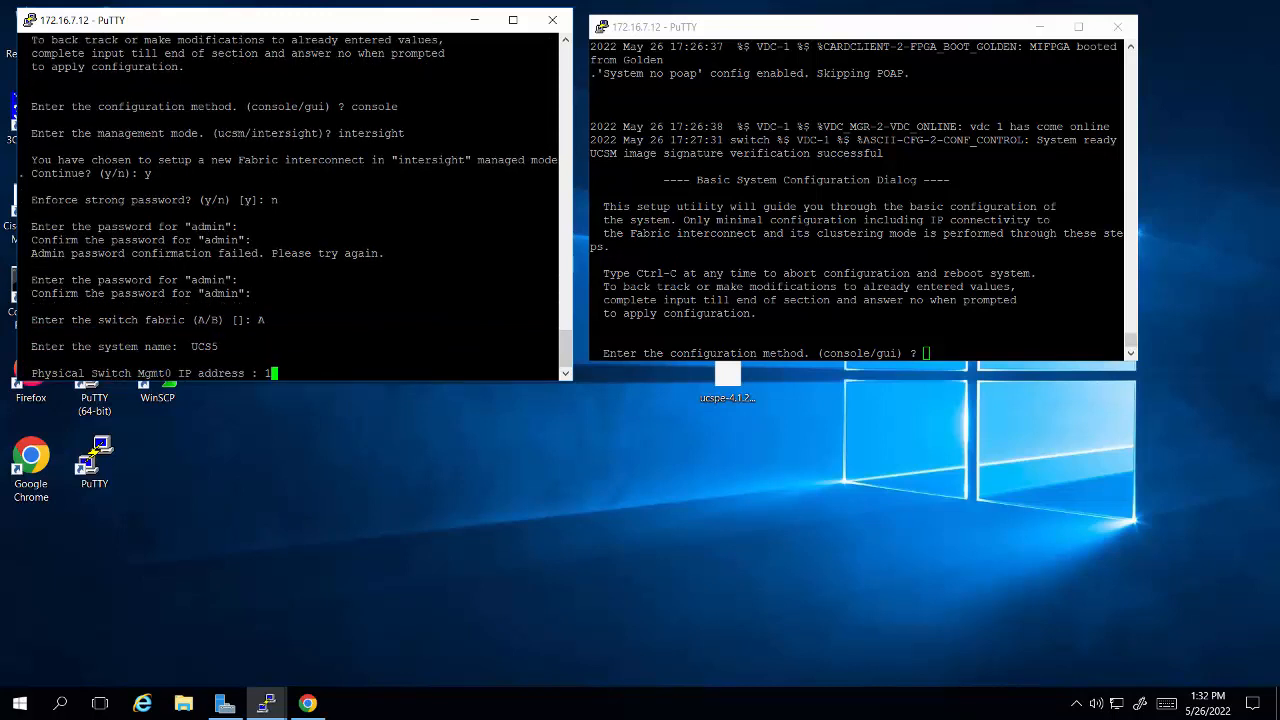
text(0.1.7.17)
key(Return)
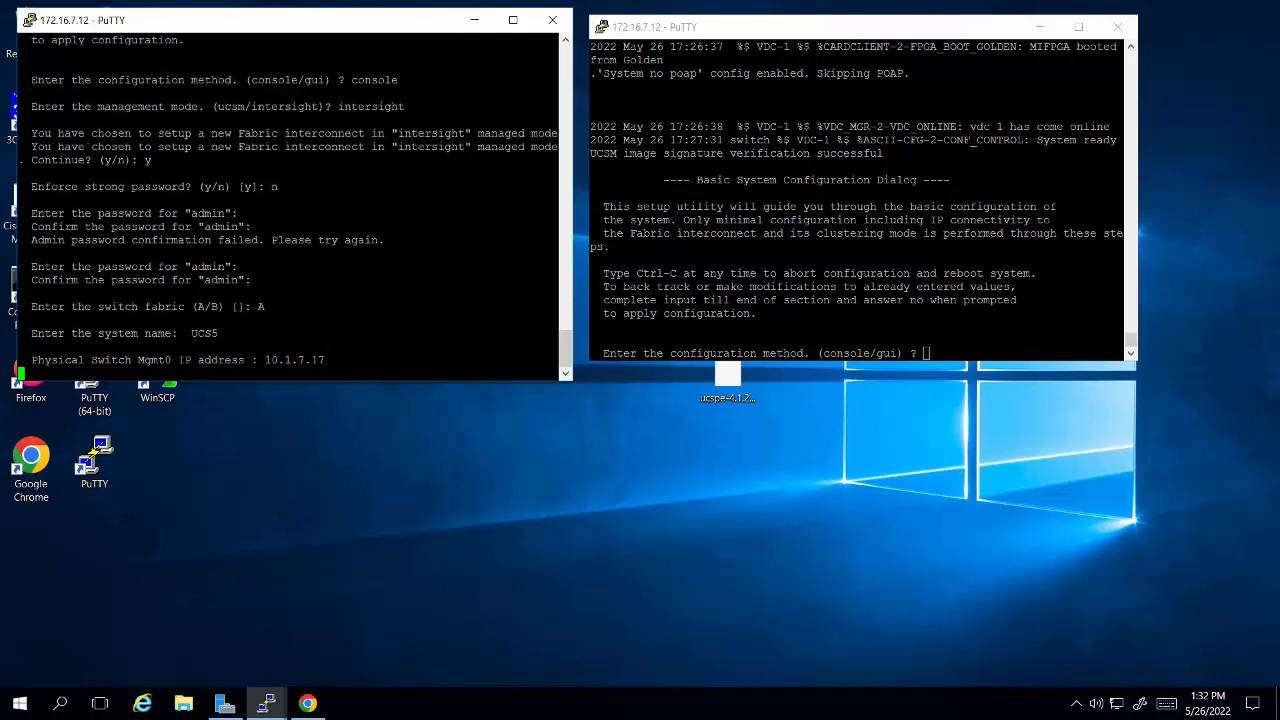
Step: Set the Mgmt0 netmask to 255.255.255.0, the default gateway to 10.1.7.1 and the DNS address to 10.0.88.2
text(255.)
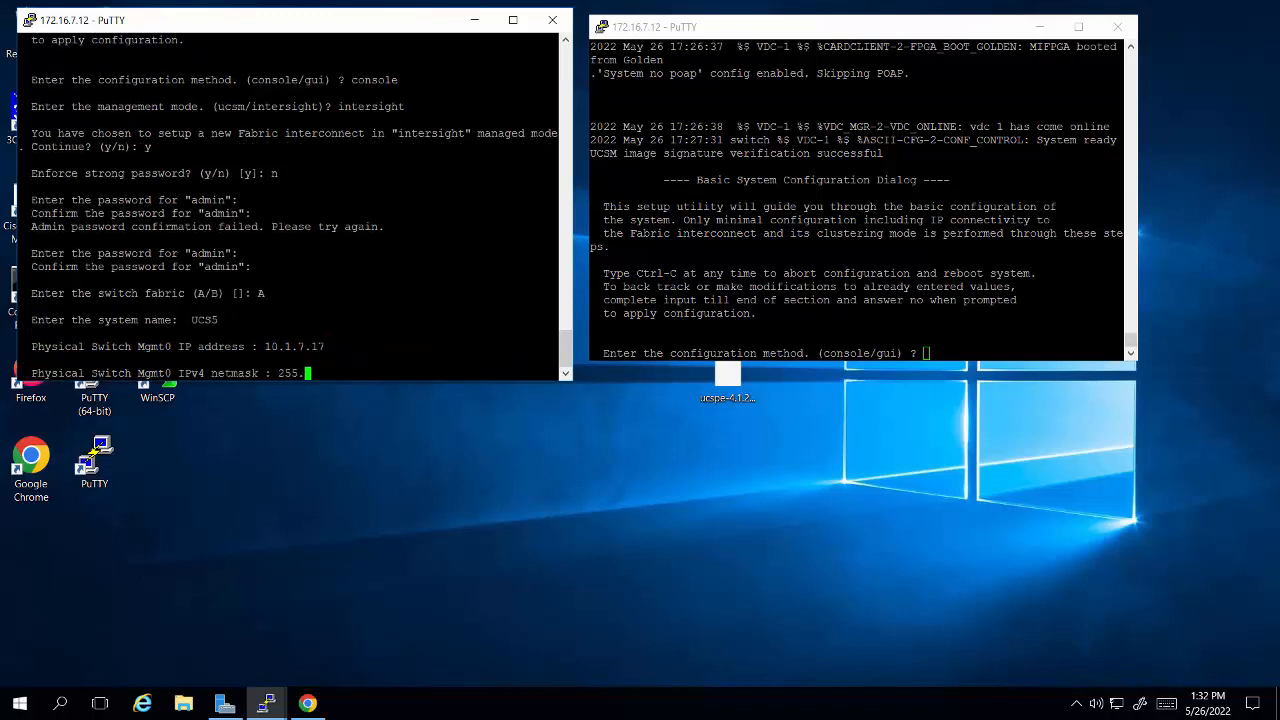
text(255.255.0)
key(Return)
text(10.1.7.1)
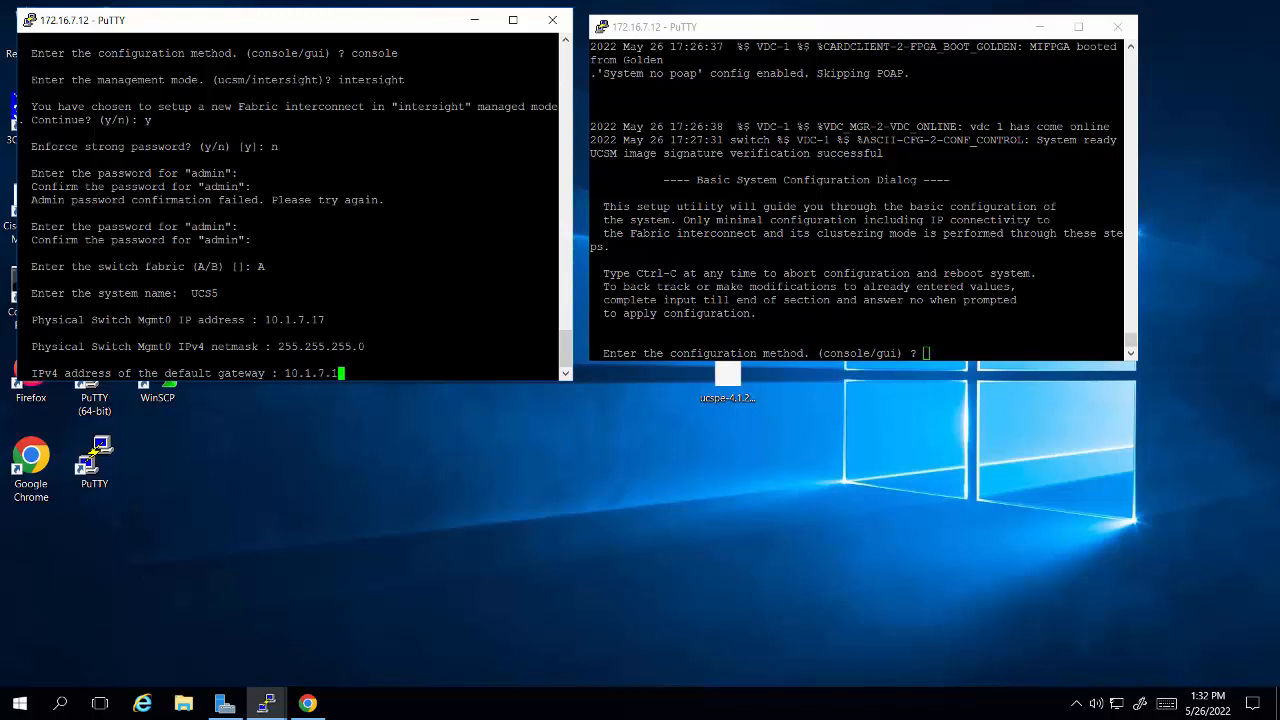
key(Return)
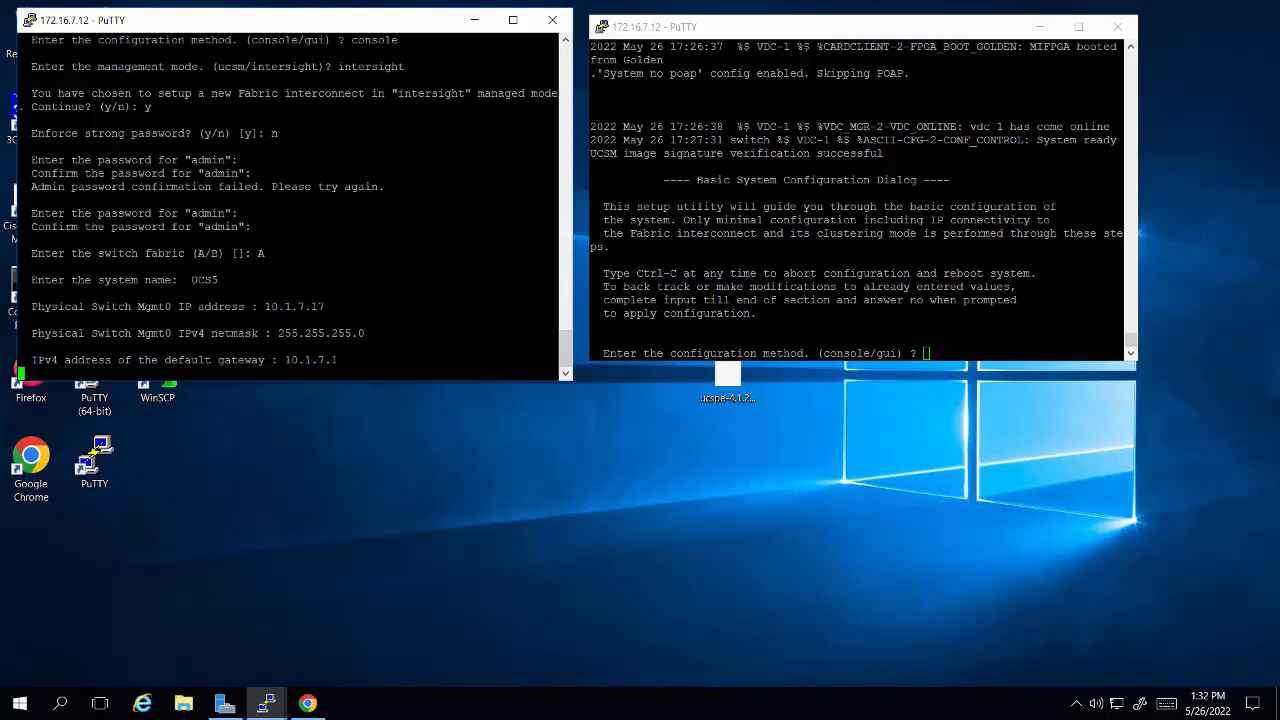
text(10.0.88.2)
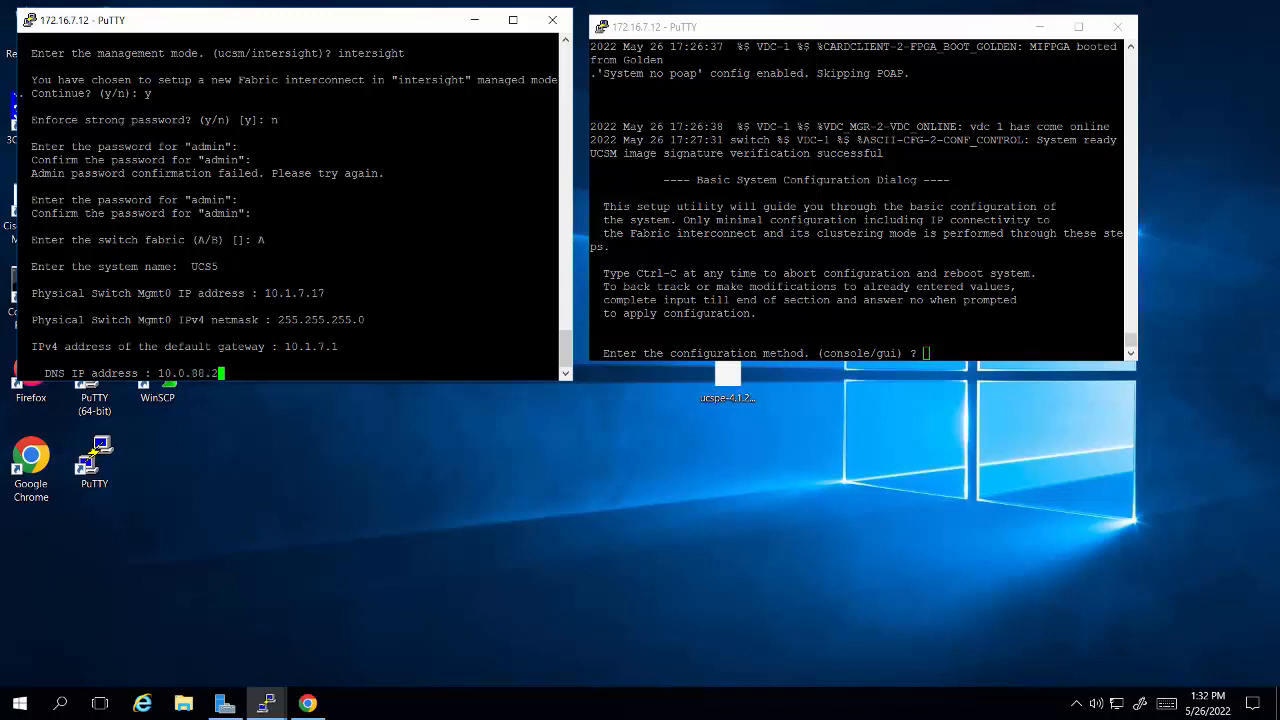
key(Return)
Step: Decline configuring a default domain name, and apply and save the fabric A configuration
text(n)
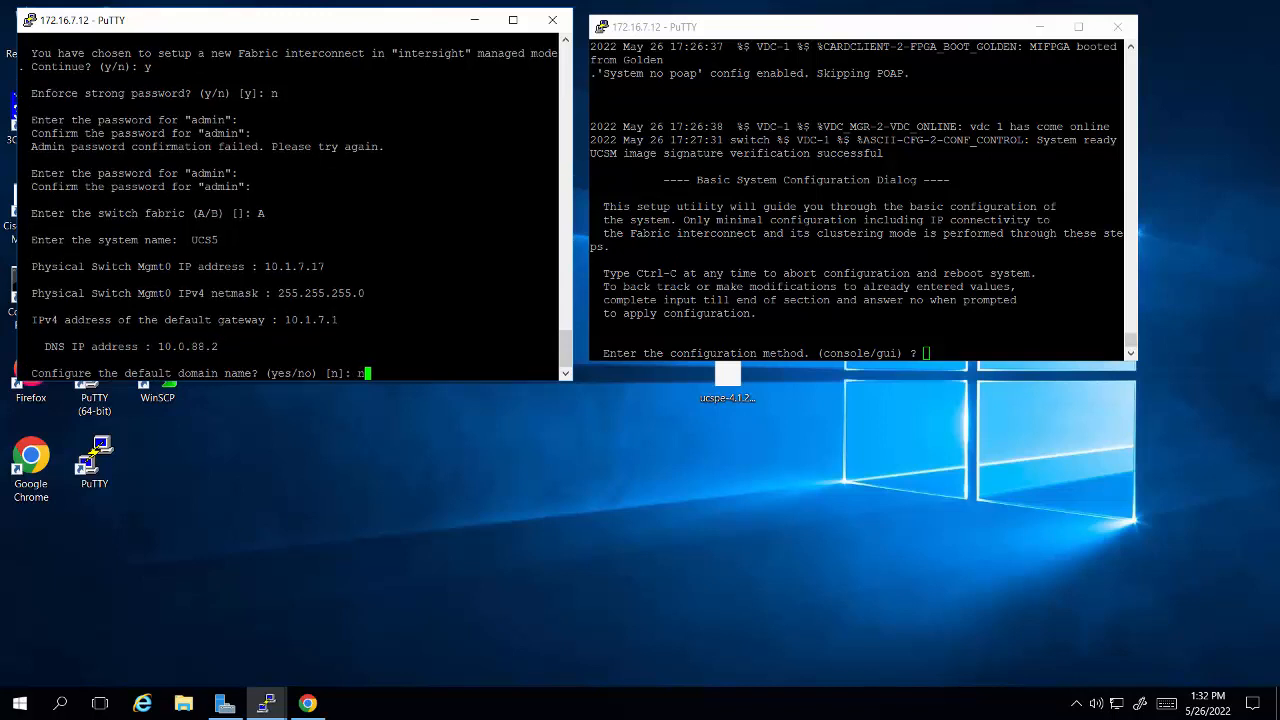
key(Return)
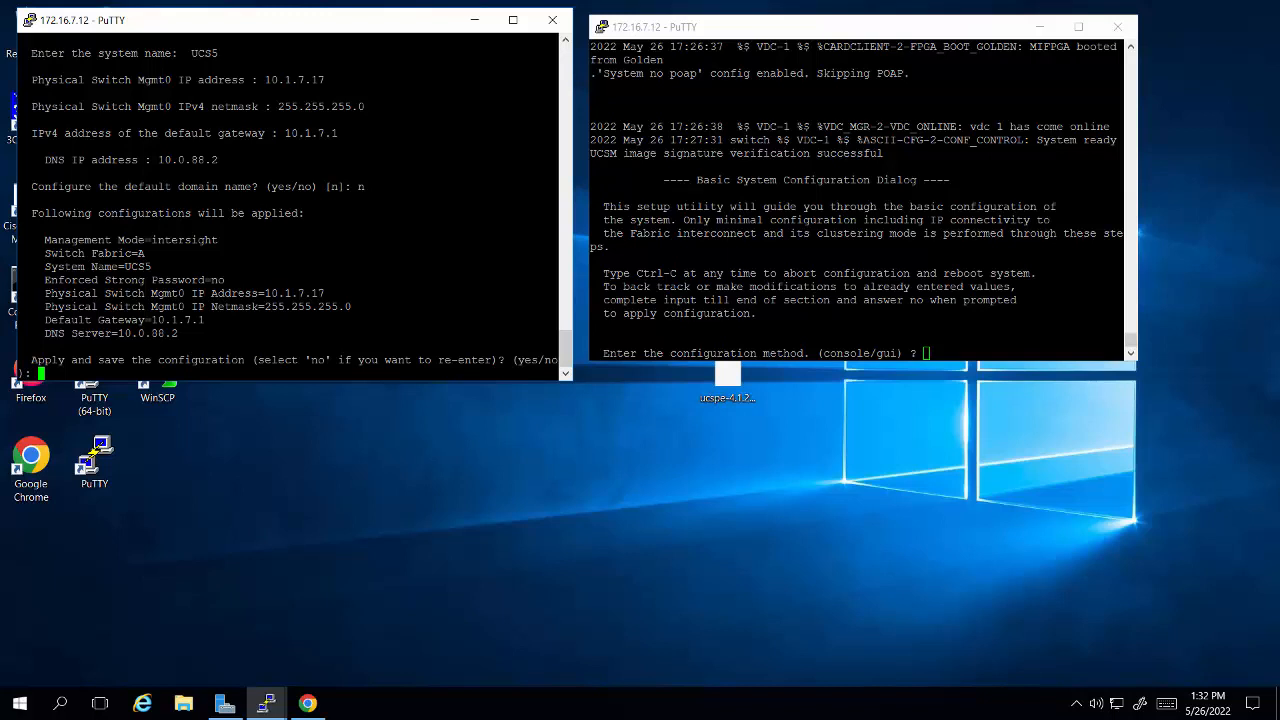
text(yes)
key(Return)
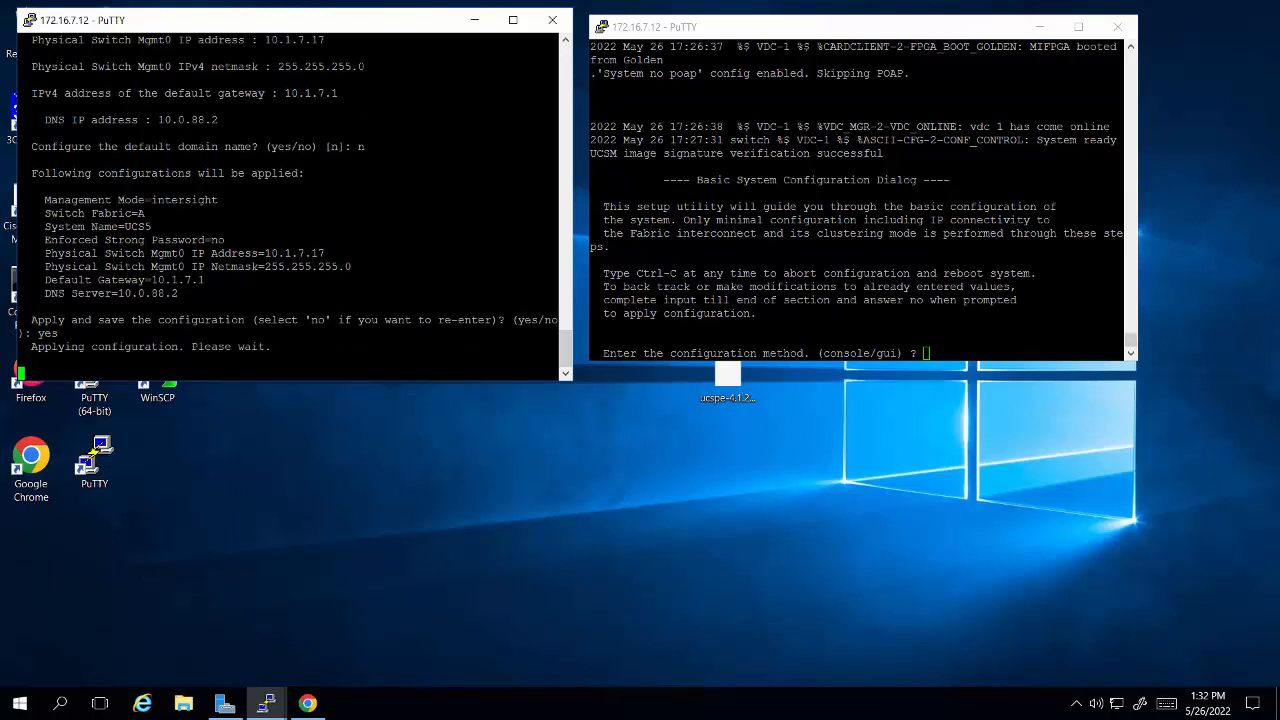
Step: Enlarge the fabric B console window slightly and make the fabric A console window much taller
click(1135, 362)
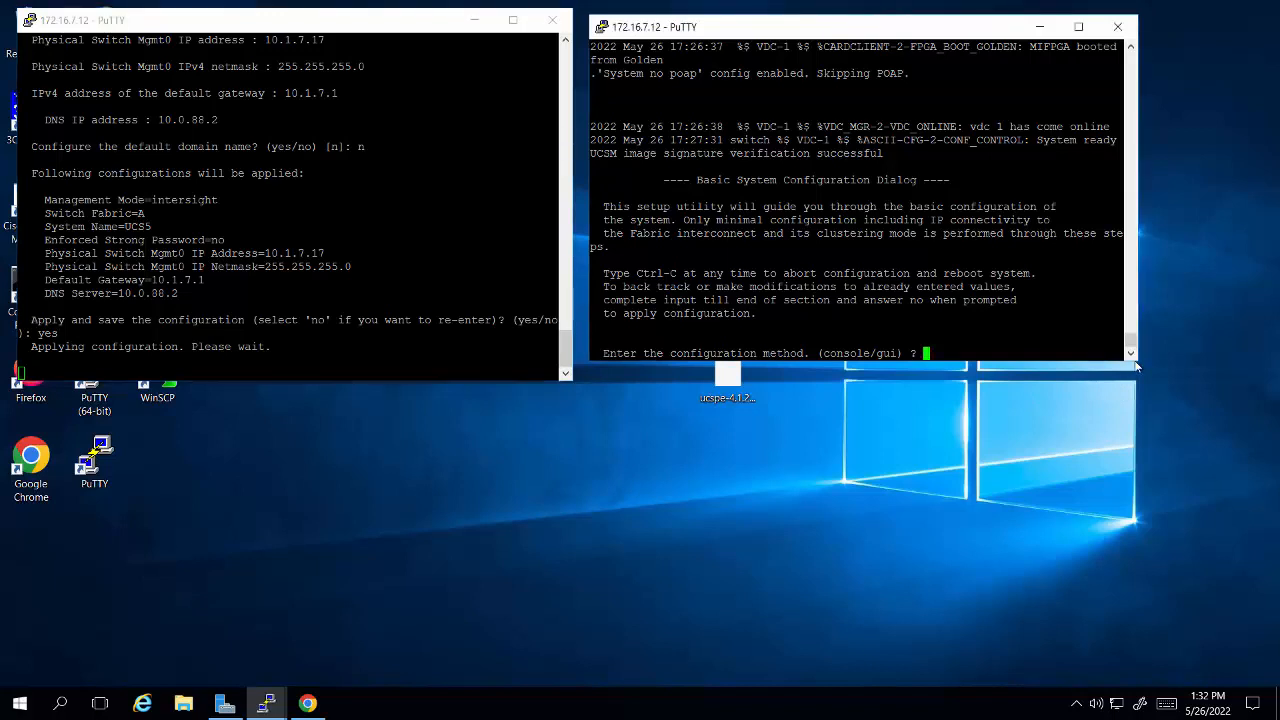
drag(1137, 360, 1165, 405)
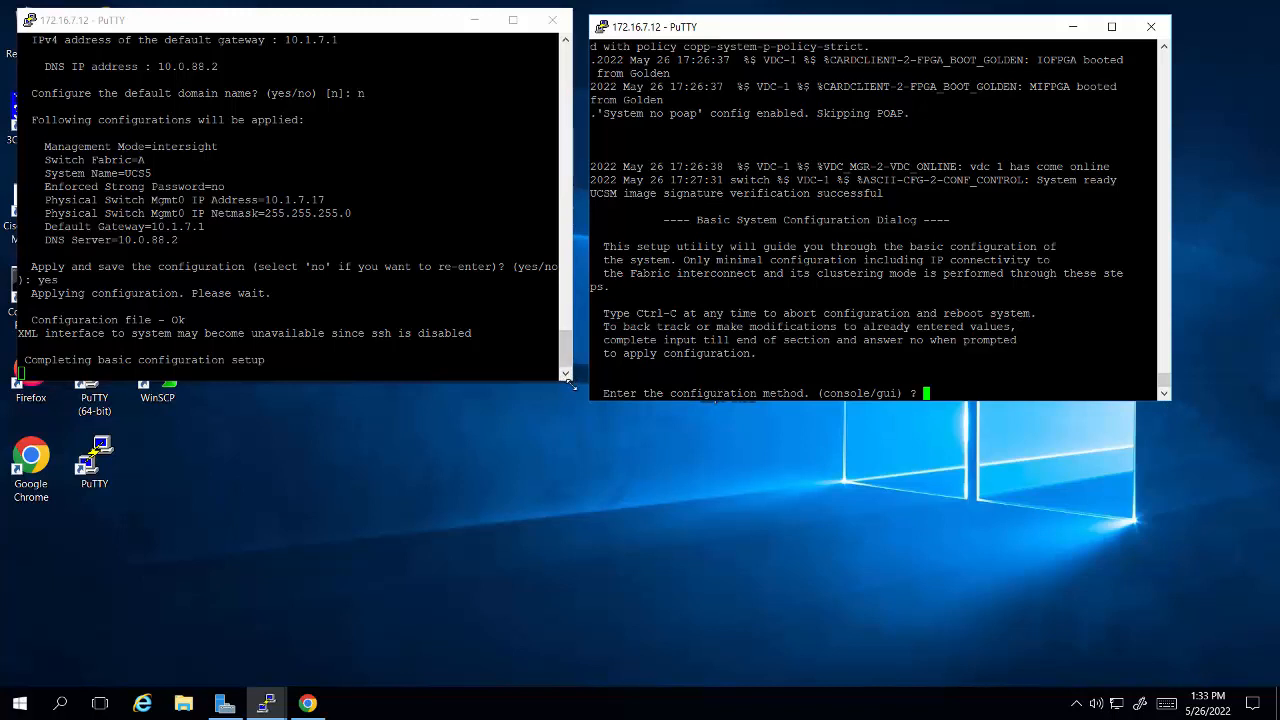
drag(567, 377, 577, 594)
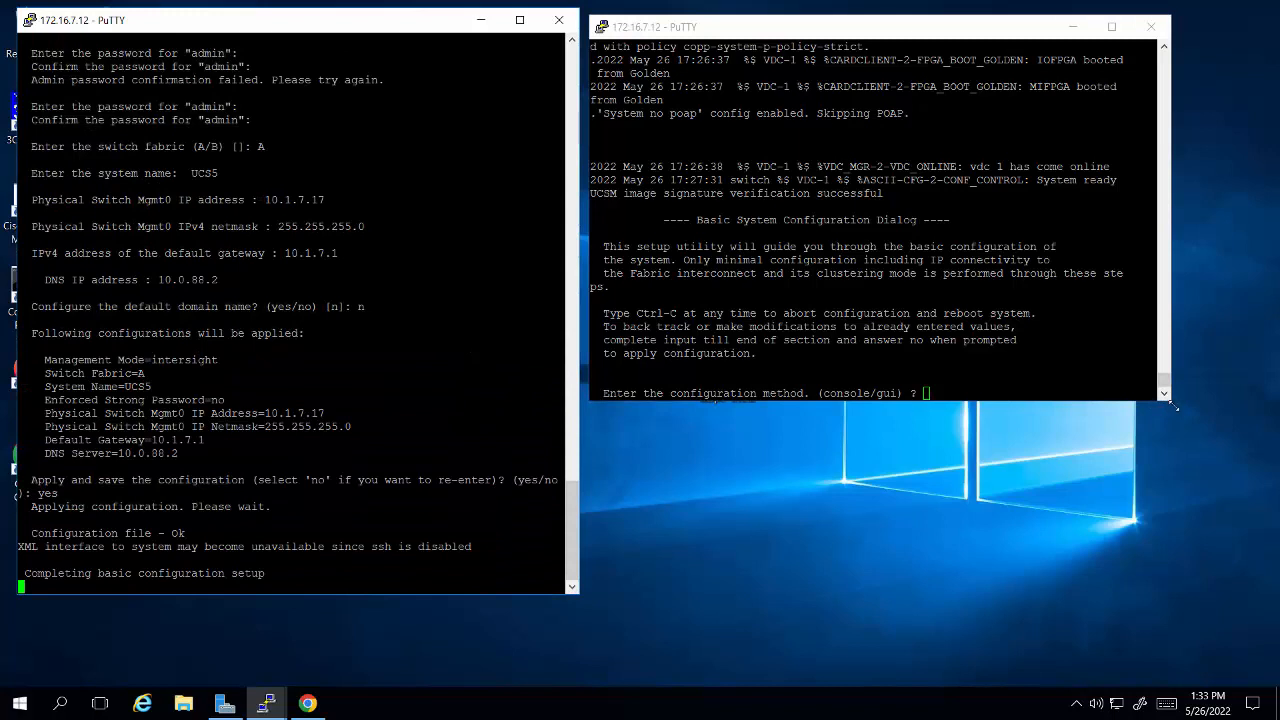
Step: Heighten the fabric B console window, choose console configuration, accept joining the peer's cluster and enter the peer fabric interconnect's admin password
drag(1170, 400, 1171, 601)
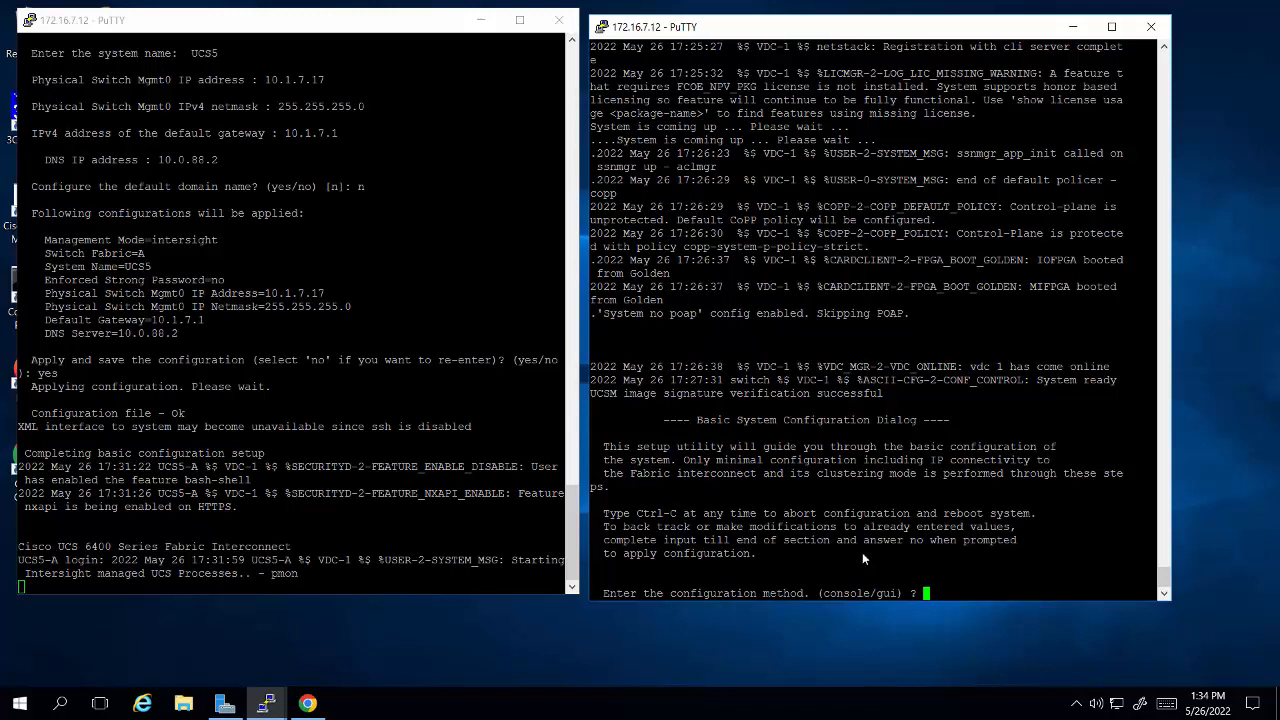
text(console)
key(Return)
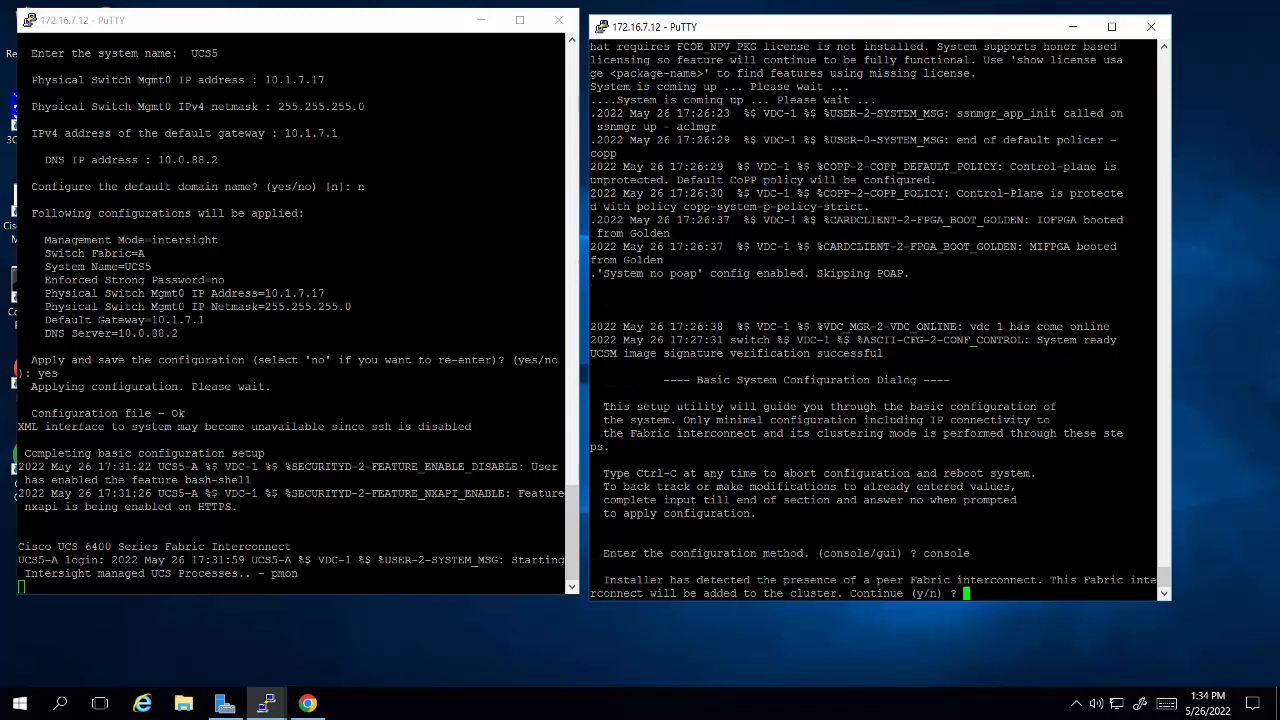
text(y)
key(Return)
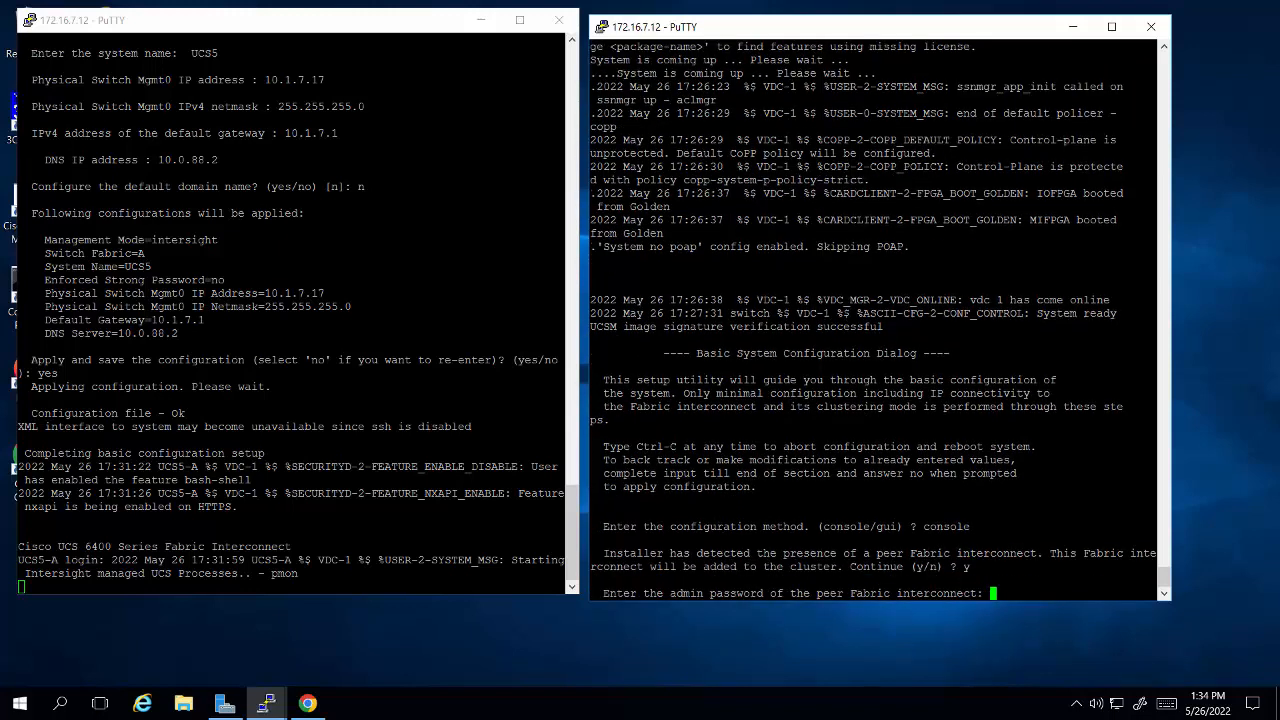
key(Return)
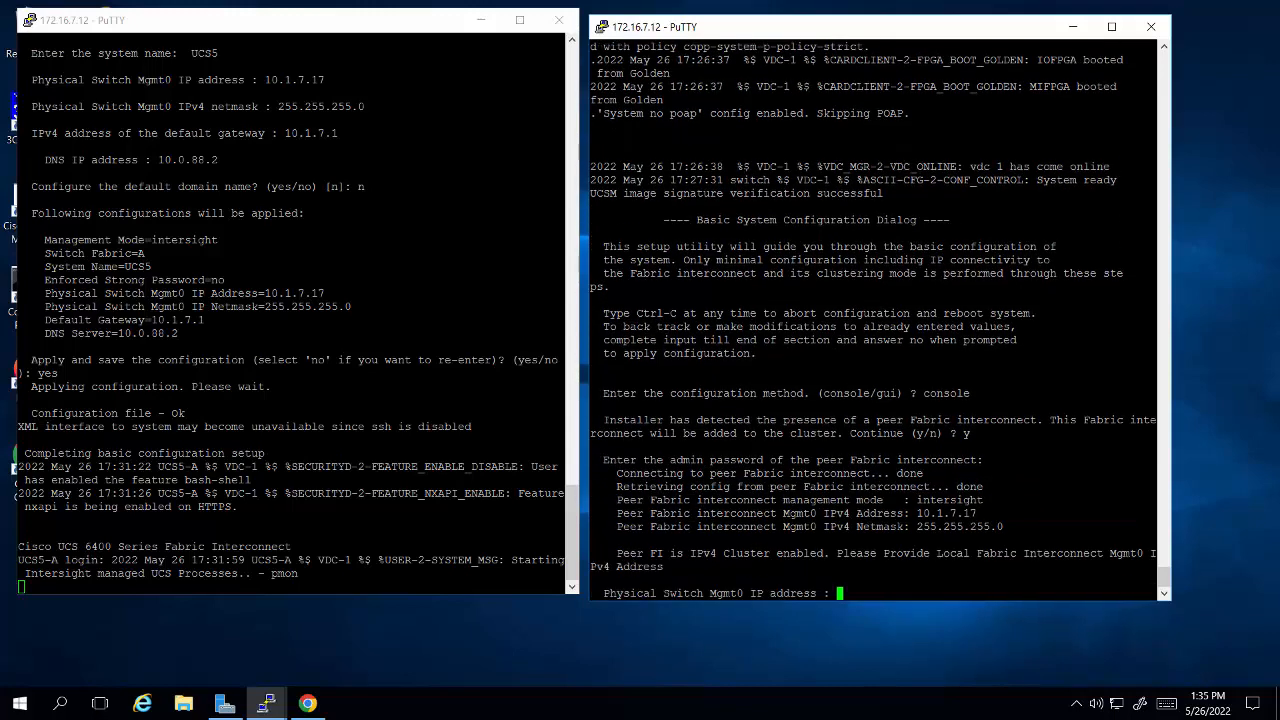
Step: Set fabric B's Mgmt0 IP address to 10.1.7.18, and apply and save the configuration
text(10.1.7.18)
key(Return)
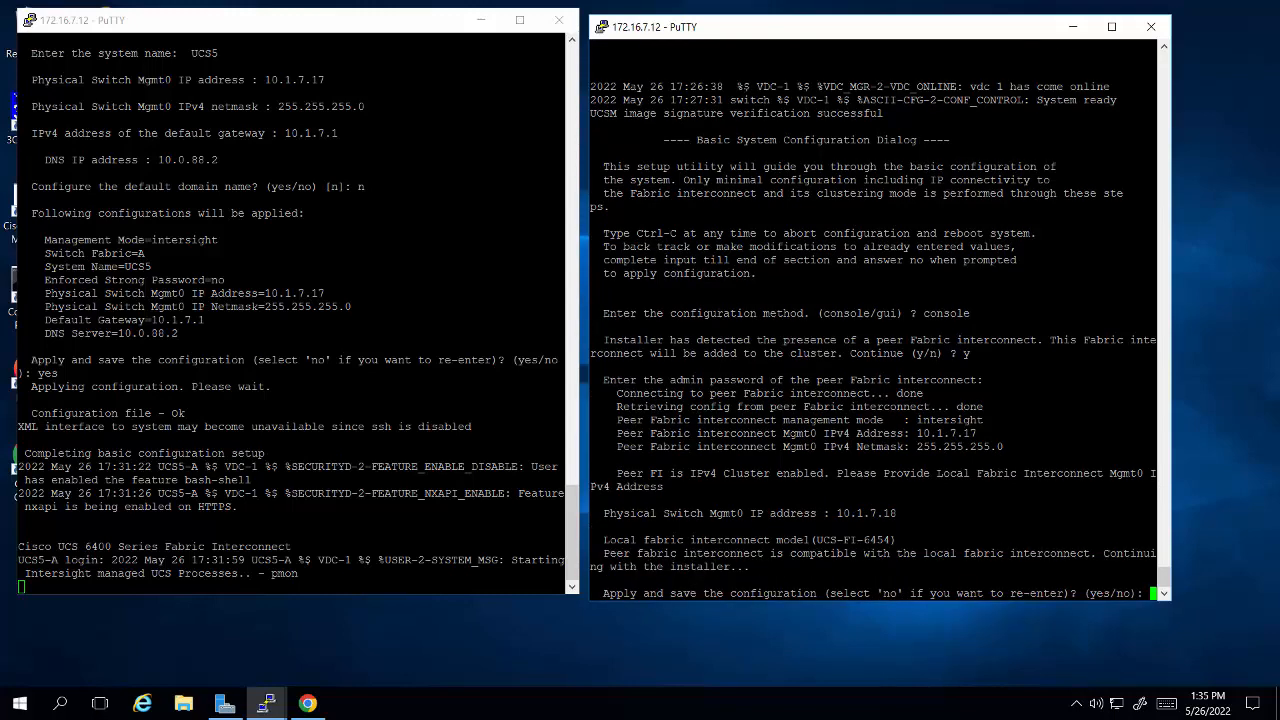
text(yes)
key(Return)
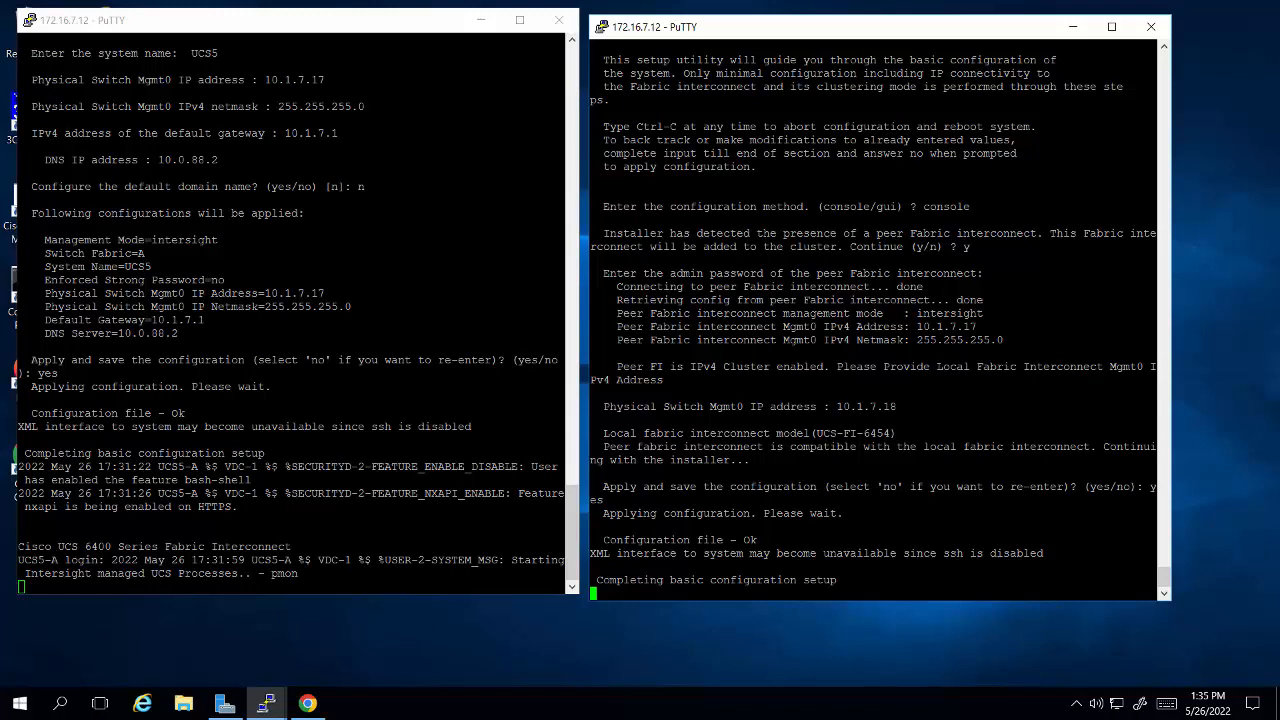
click(307, 703)
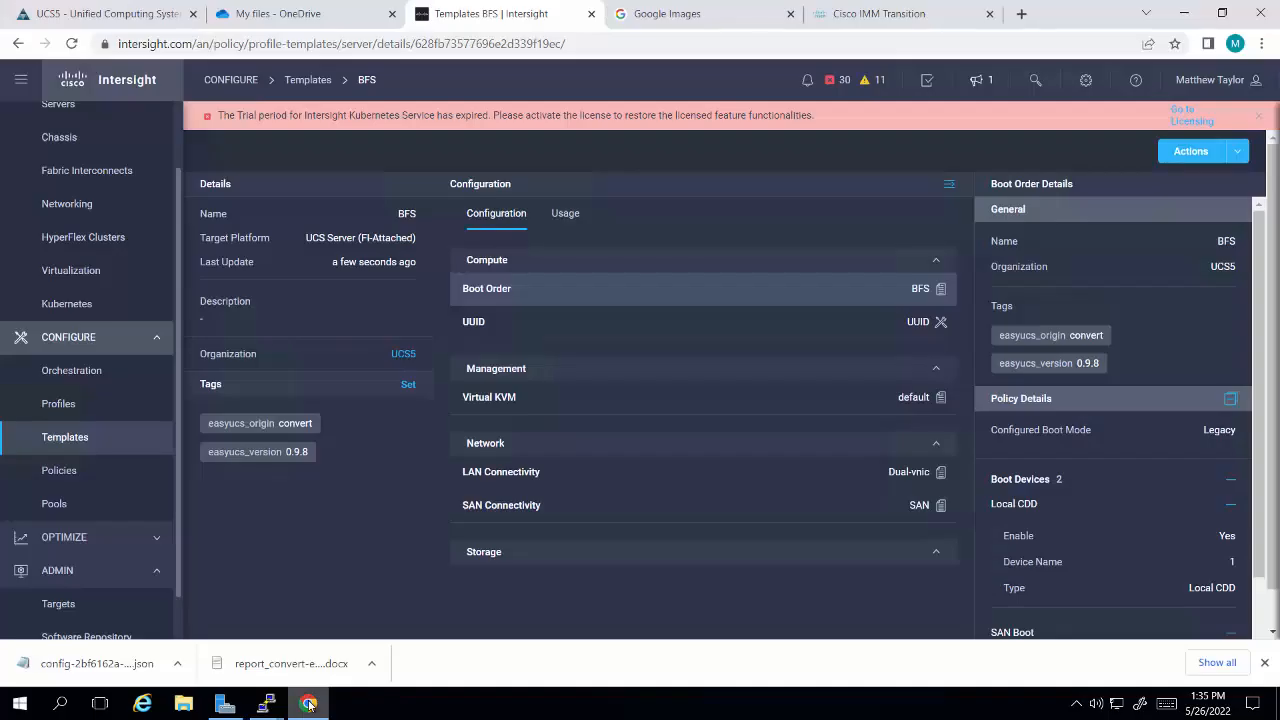
click(660, 16)
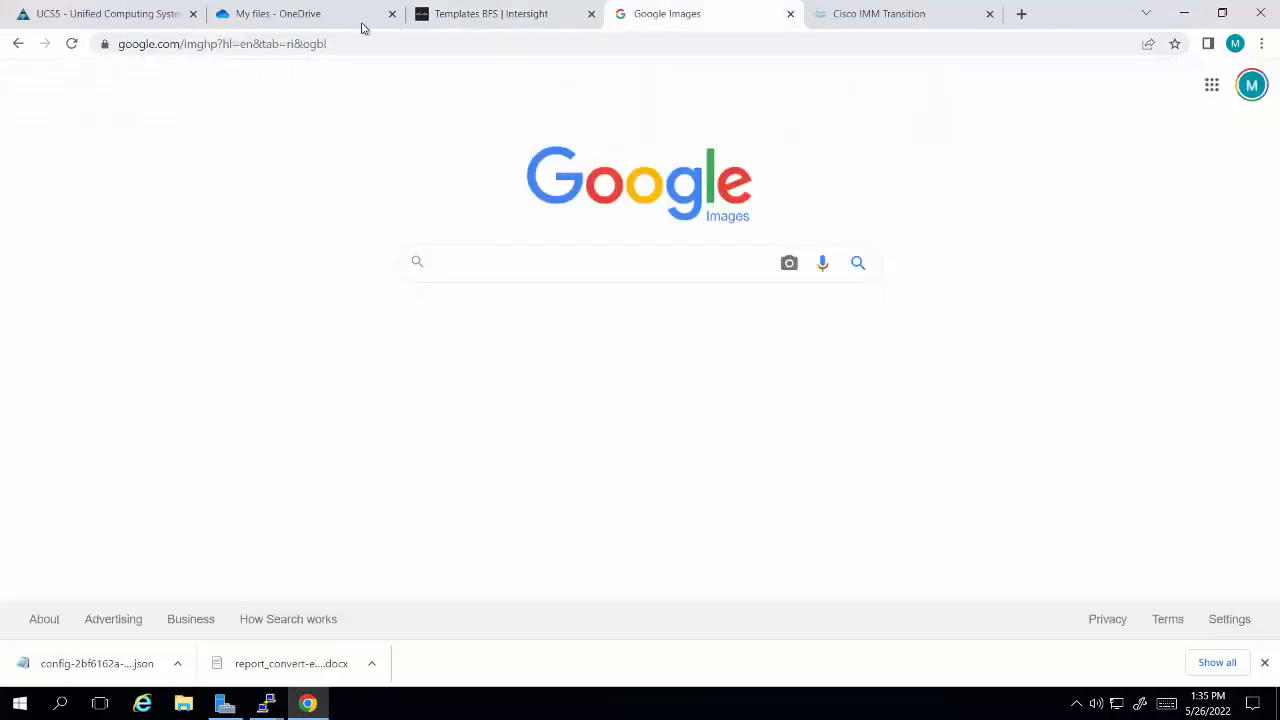
click(327, 43)
text(h)
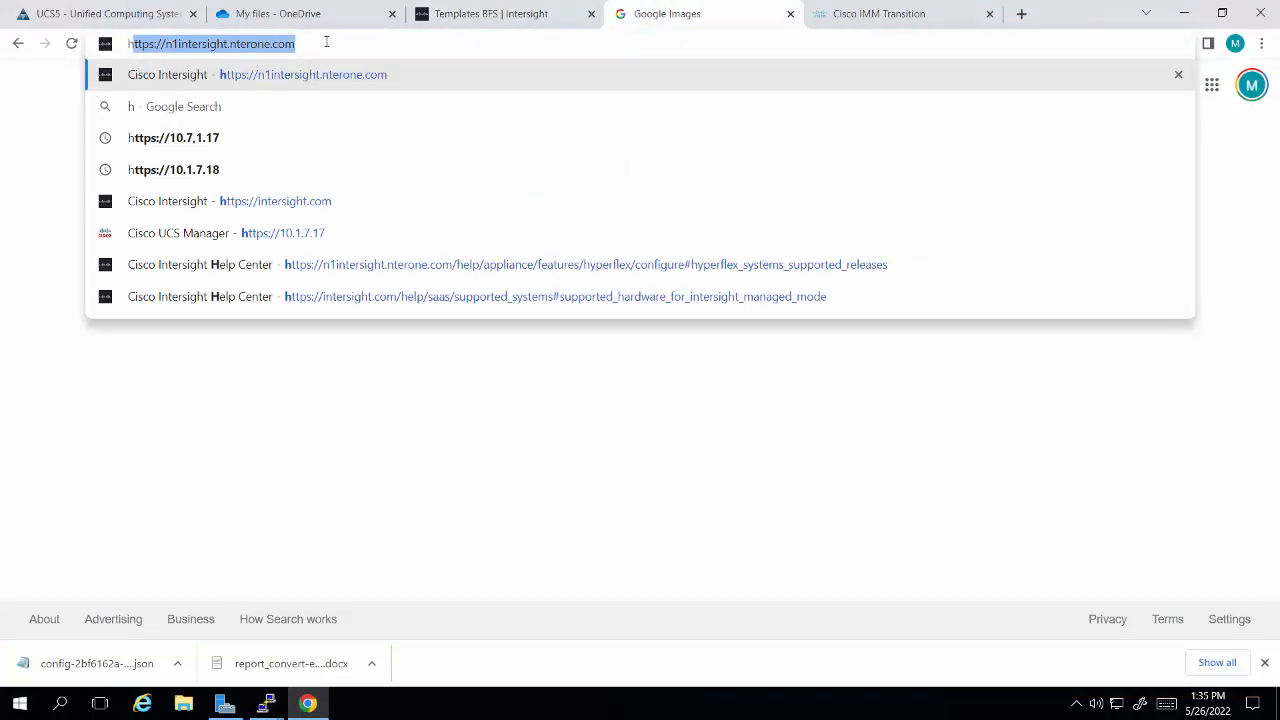
text(ttps://10.1.7)
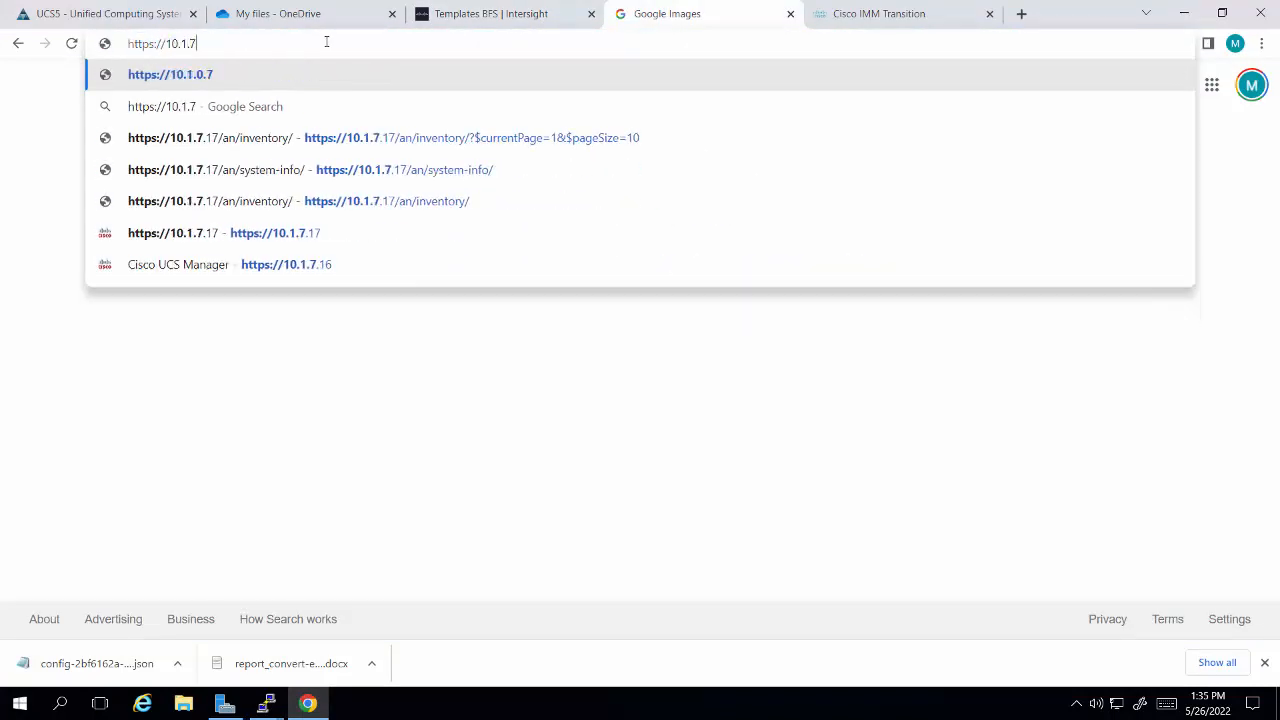
text(.17)
key(Return)
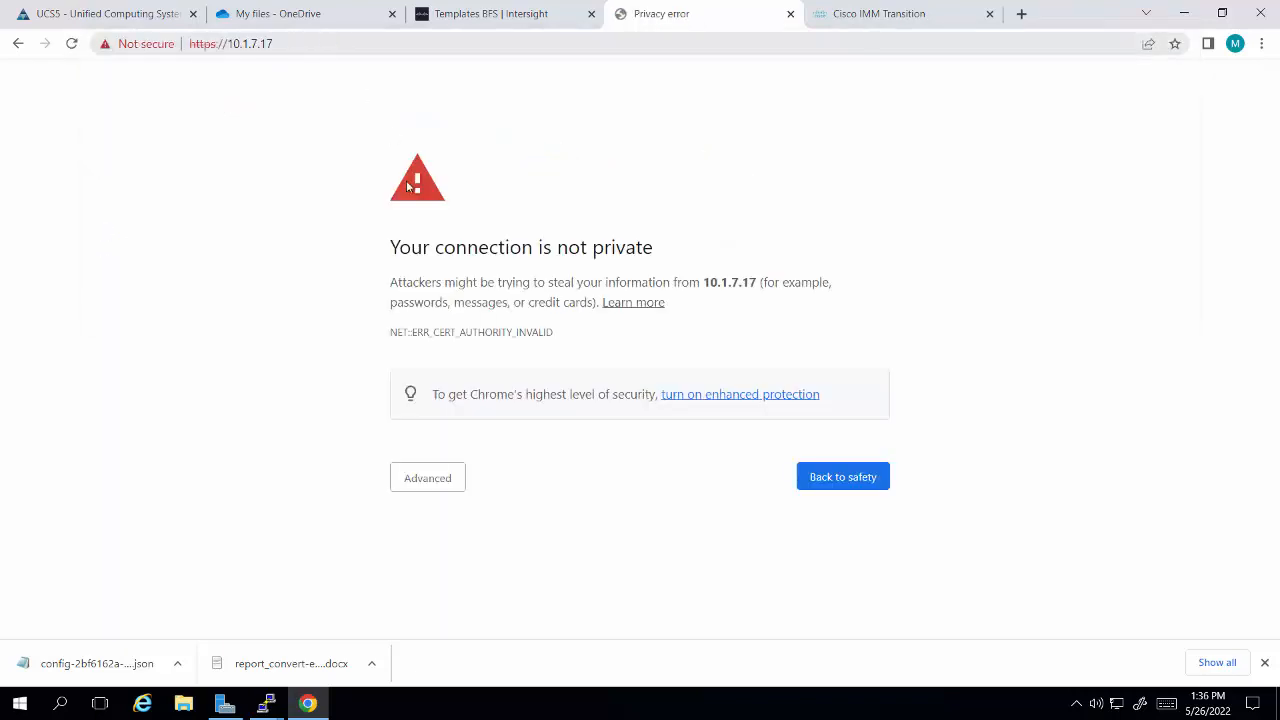
click(419, 487)
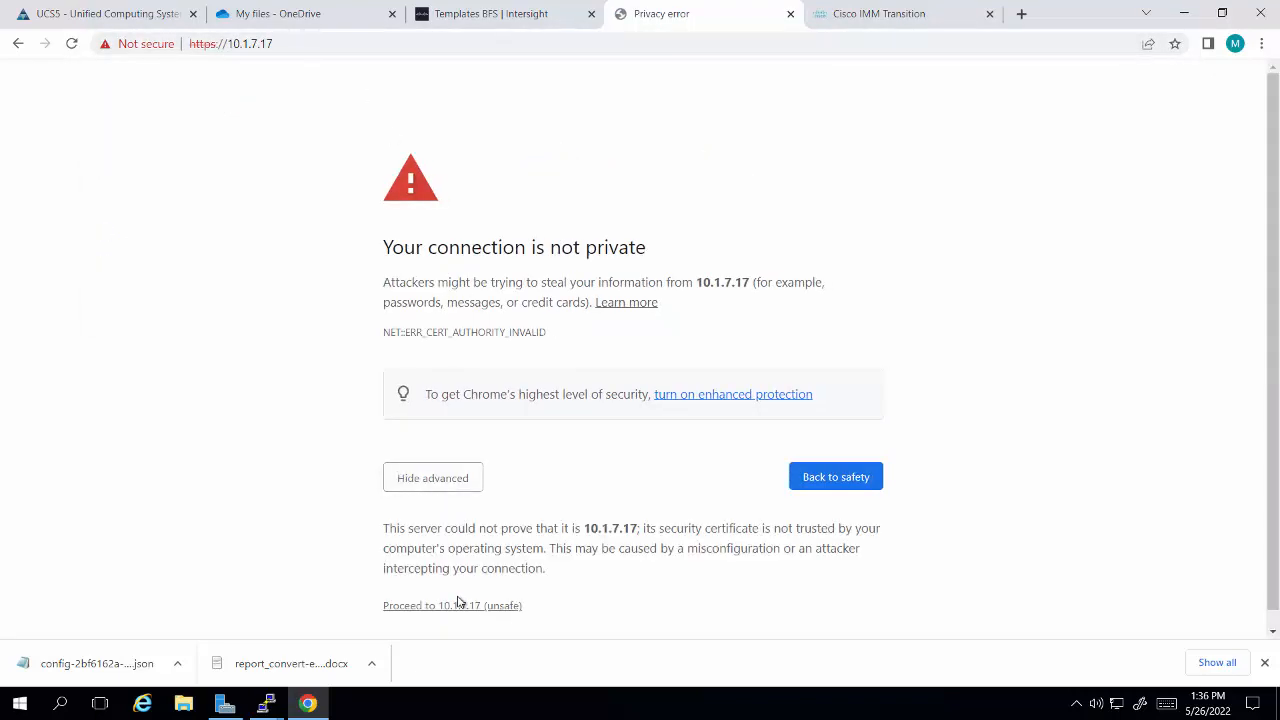
click(458, 605)
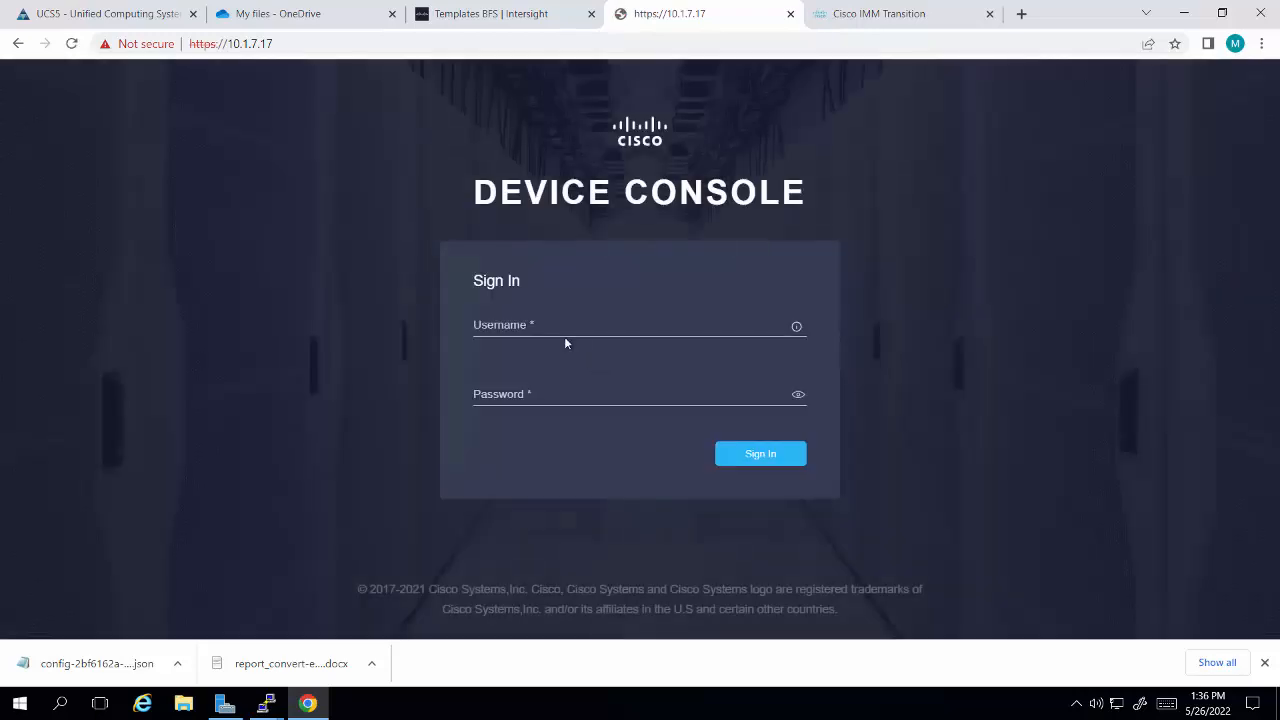
Step: Sign in to the Device Console as admin with the account password
click(562, 334)
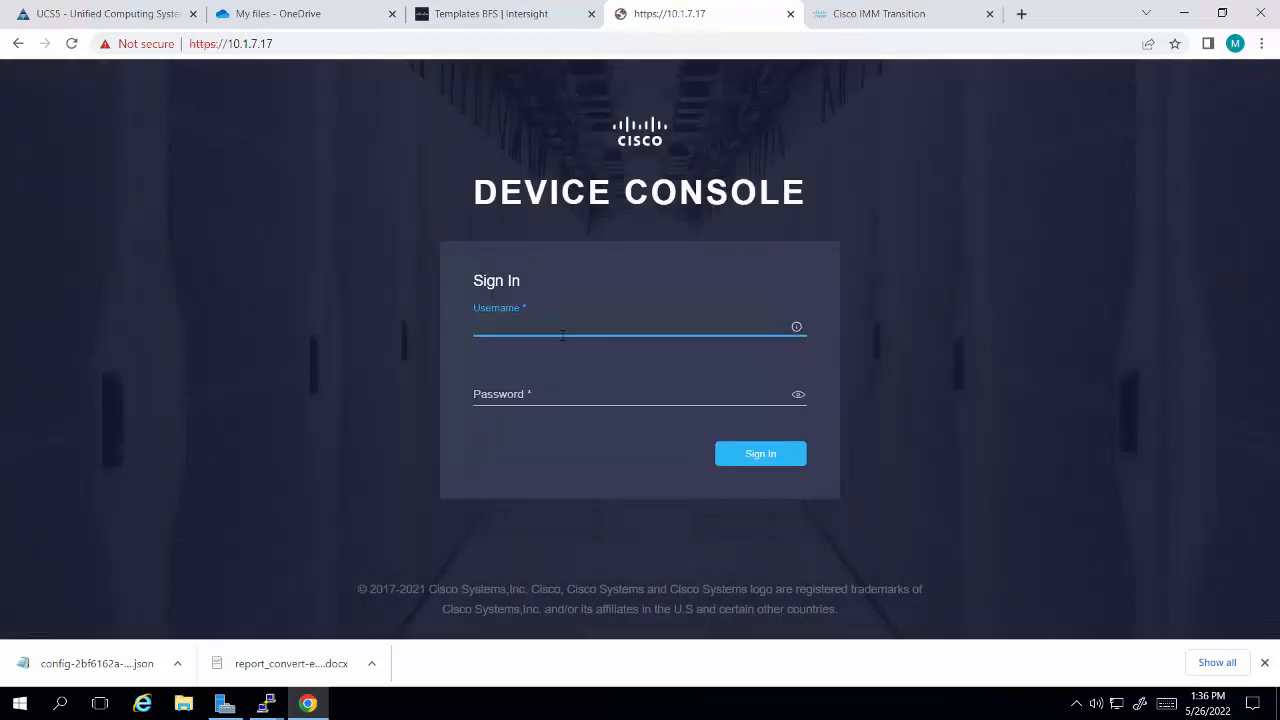
text(admin)
key(Tab)
text(*******)
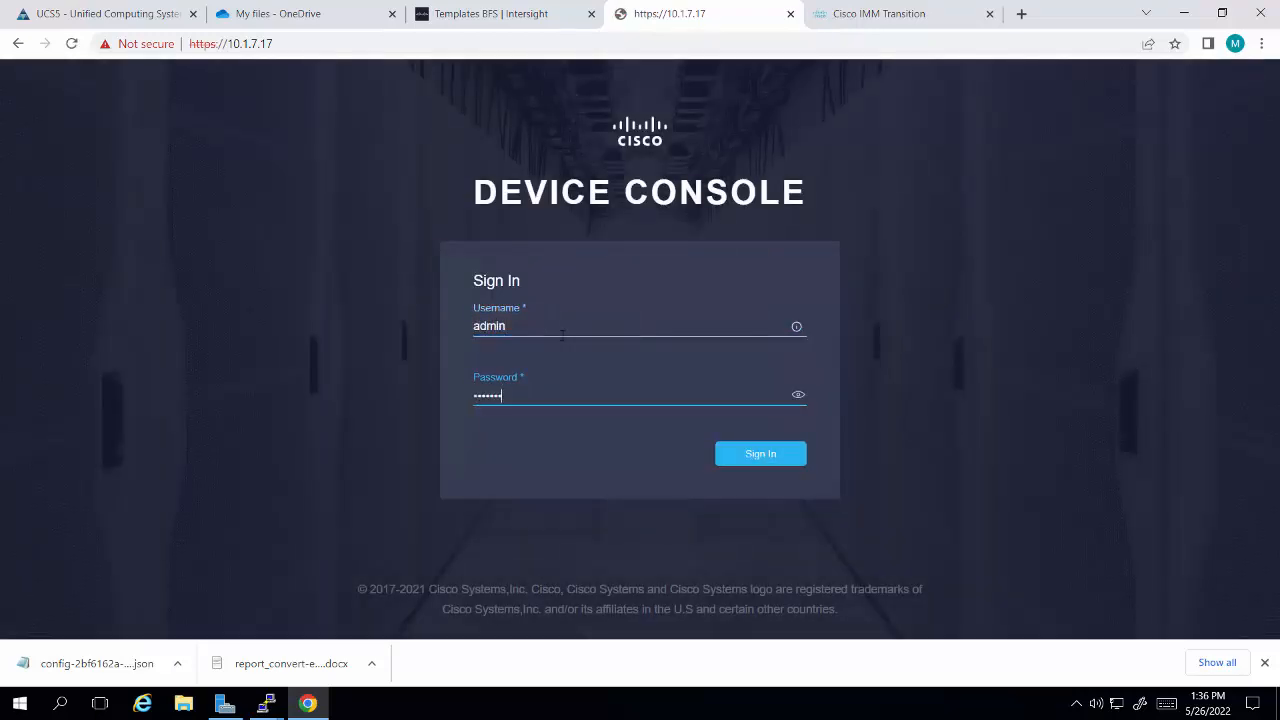
text(***)
key(Return)
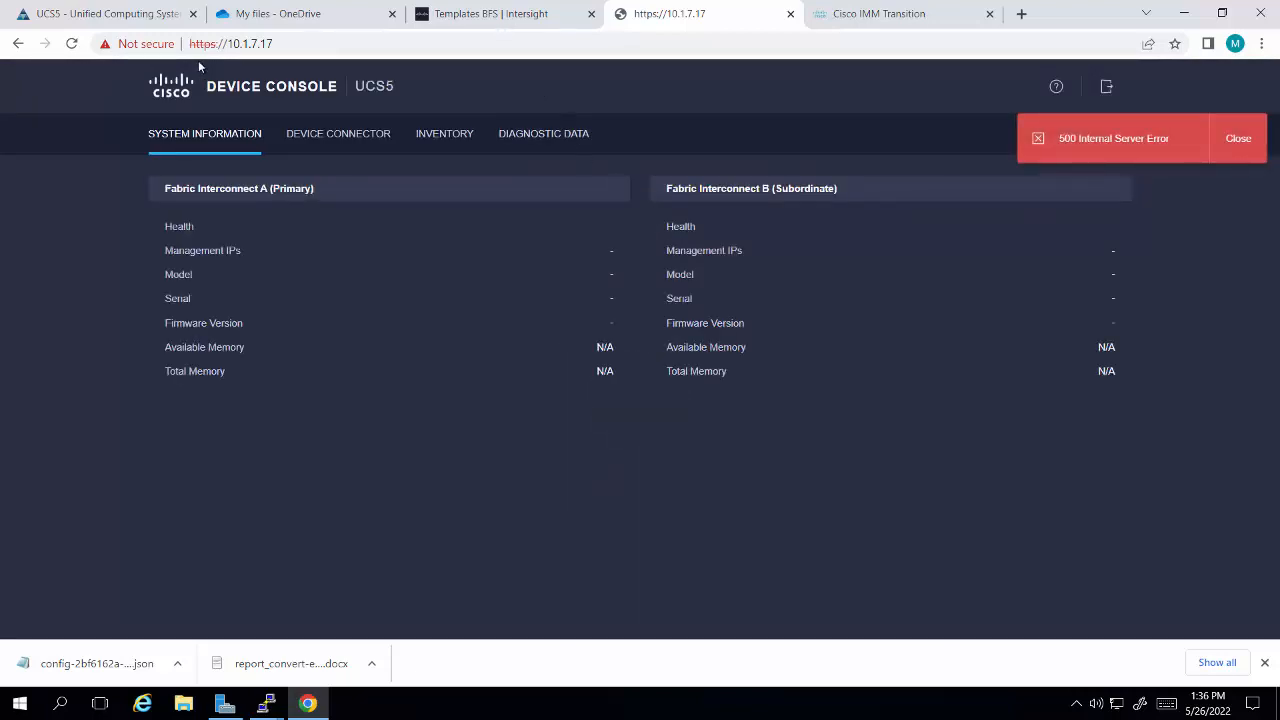
Step: Reload the Device Console and try signing in again as admin with the account password
click(73, 45)
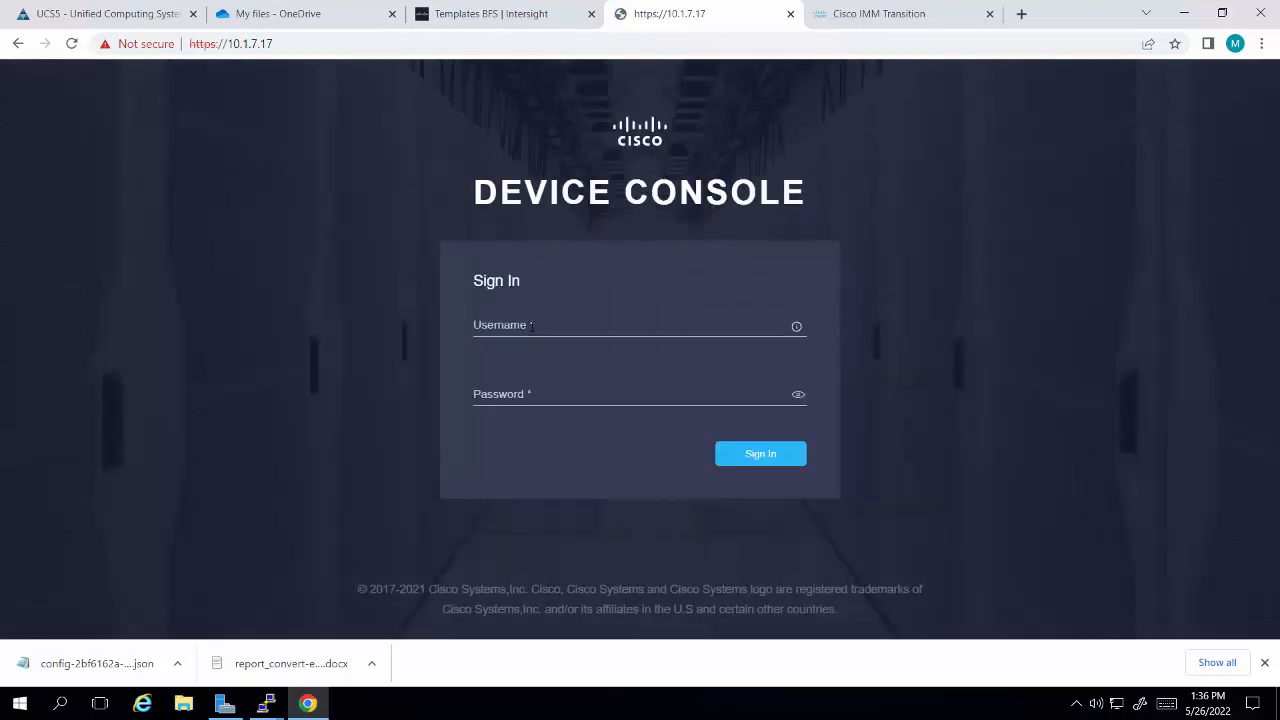
click(531, 326)
text(admin)
key(Tab)
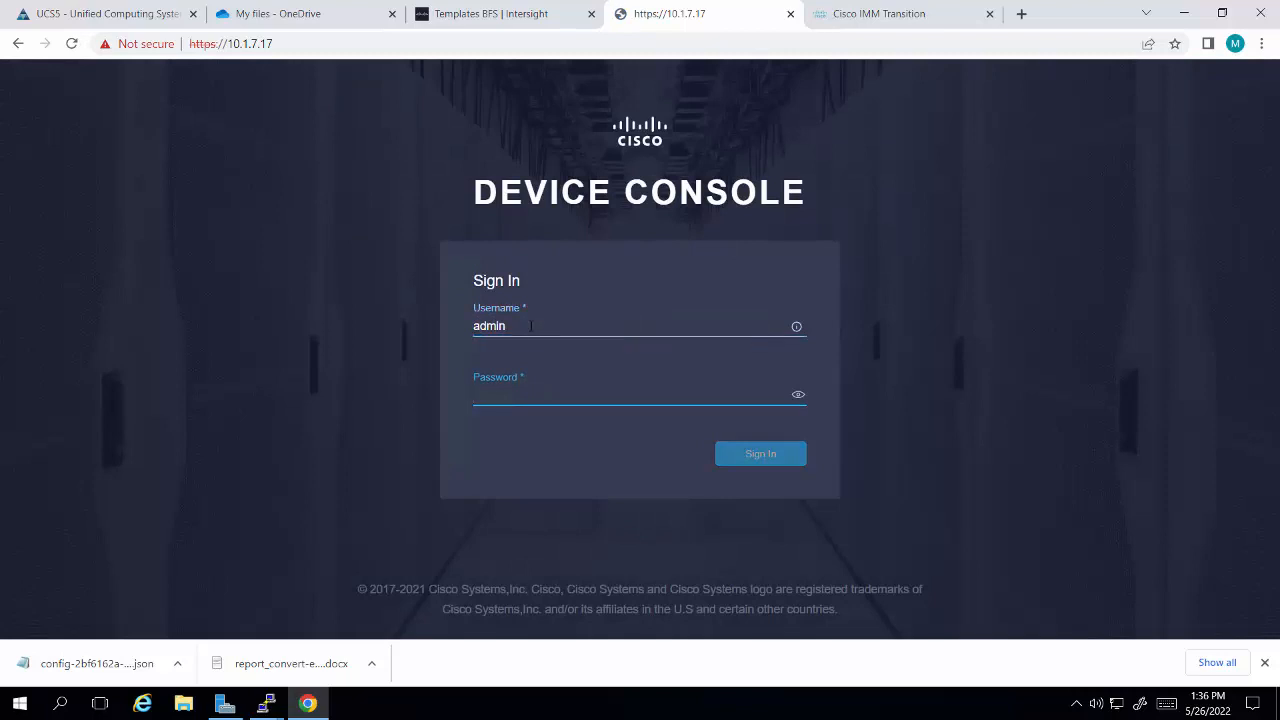
text(password)
key(Return)
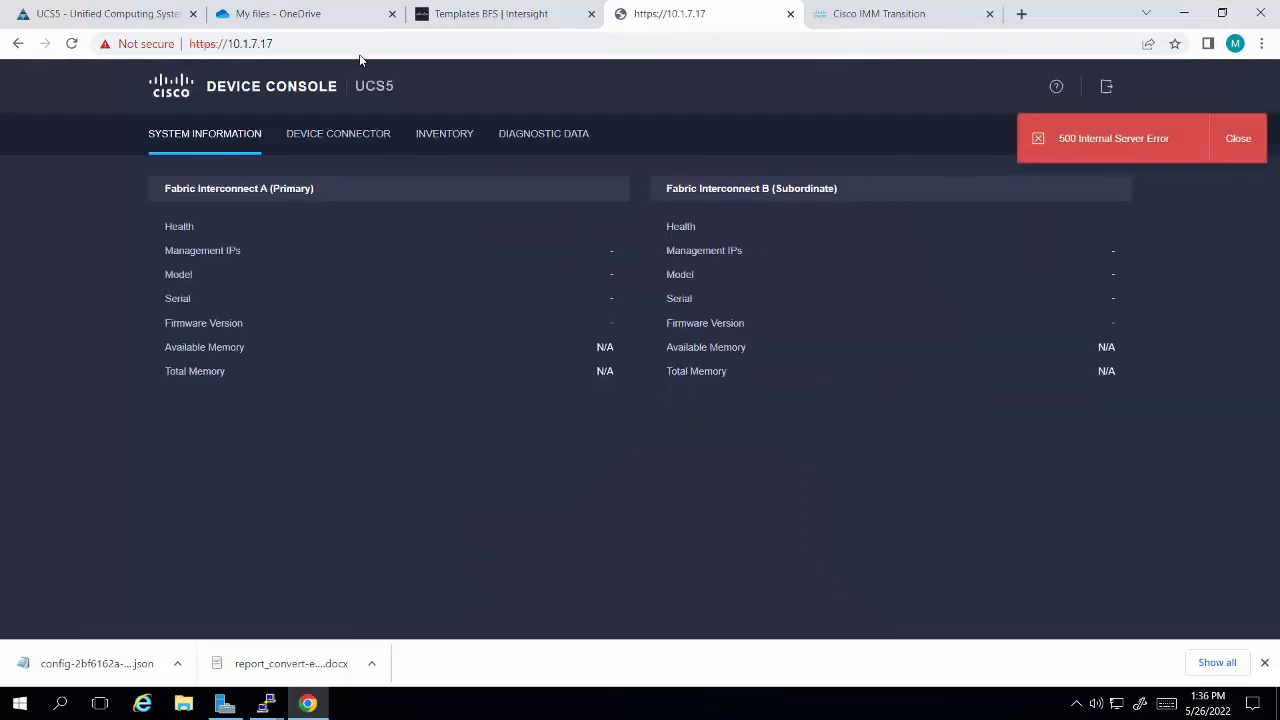
Step: Check fabric B's setup progress in its console window, and reload the Device Console and sign in as admin with the account password
click(1184, 14)
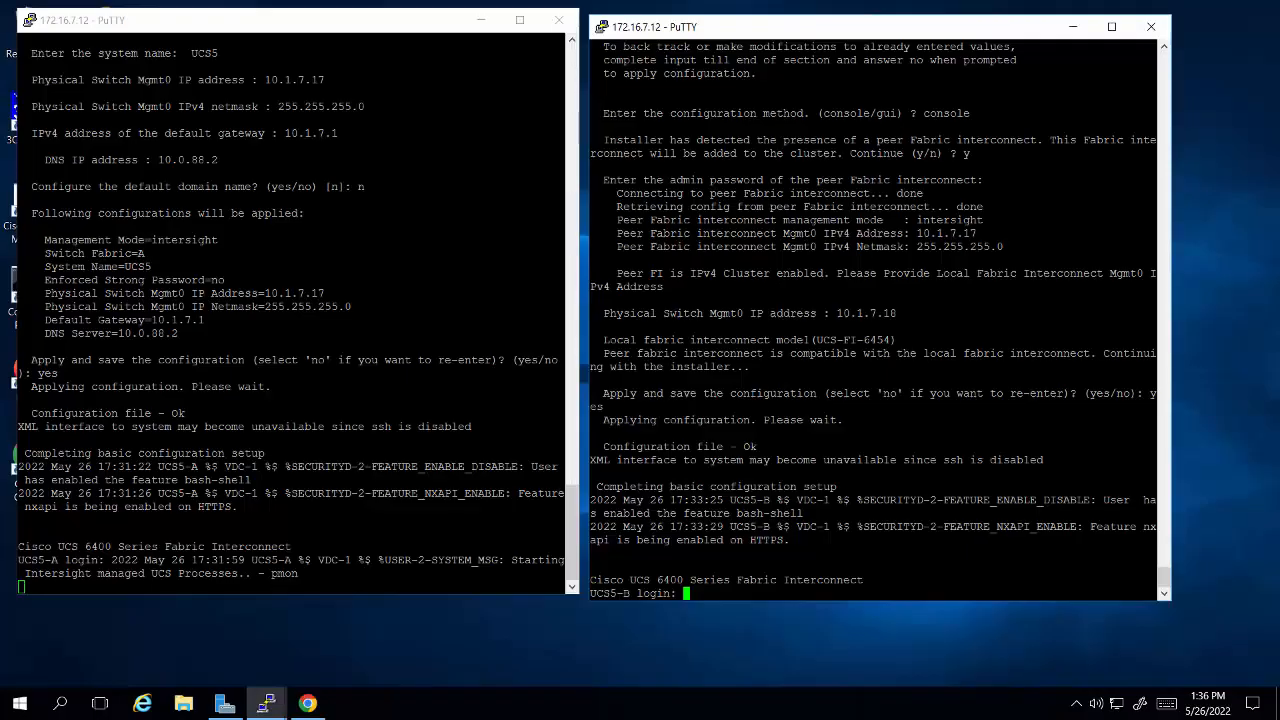
click(307, 703)
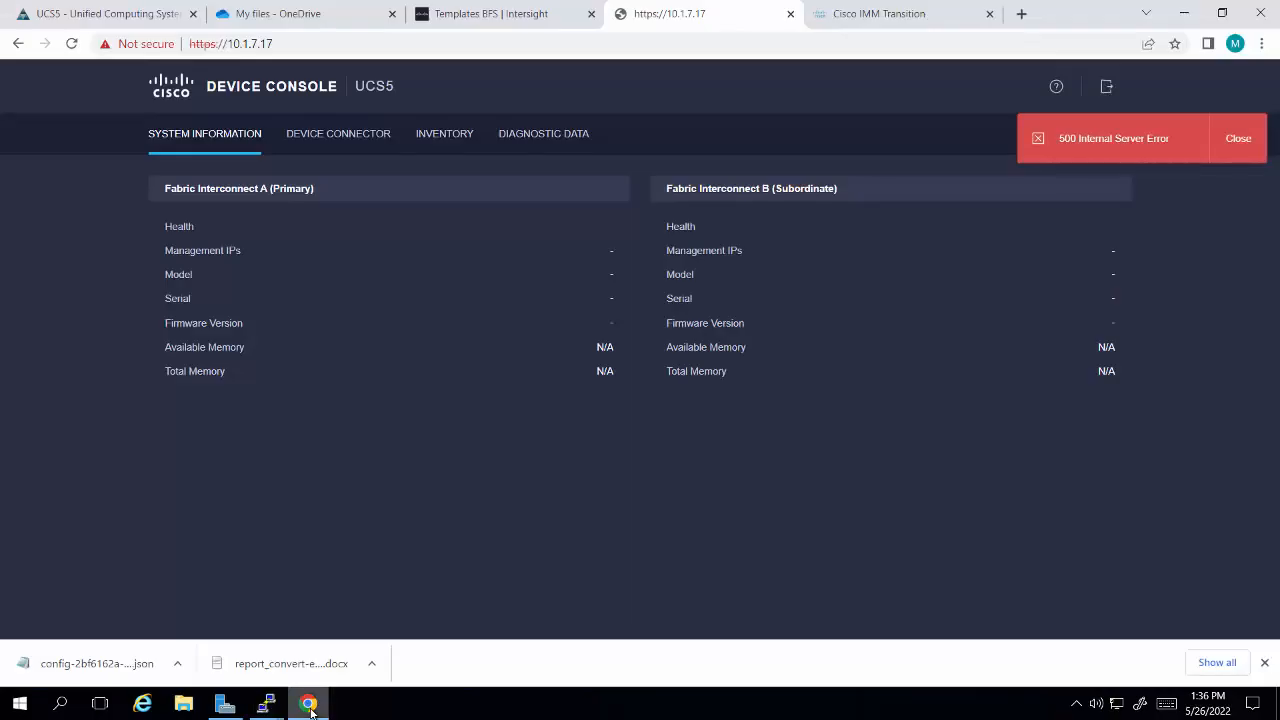
click(71, 43)
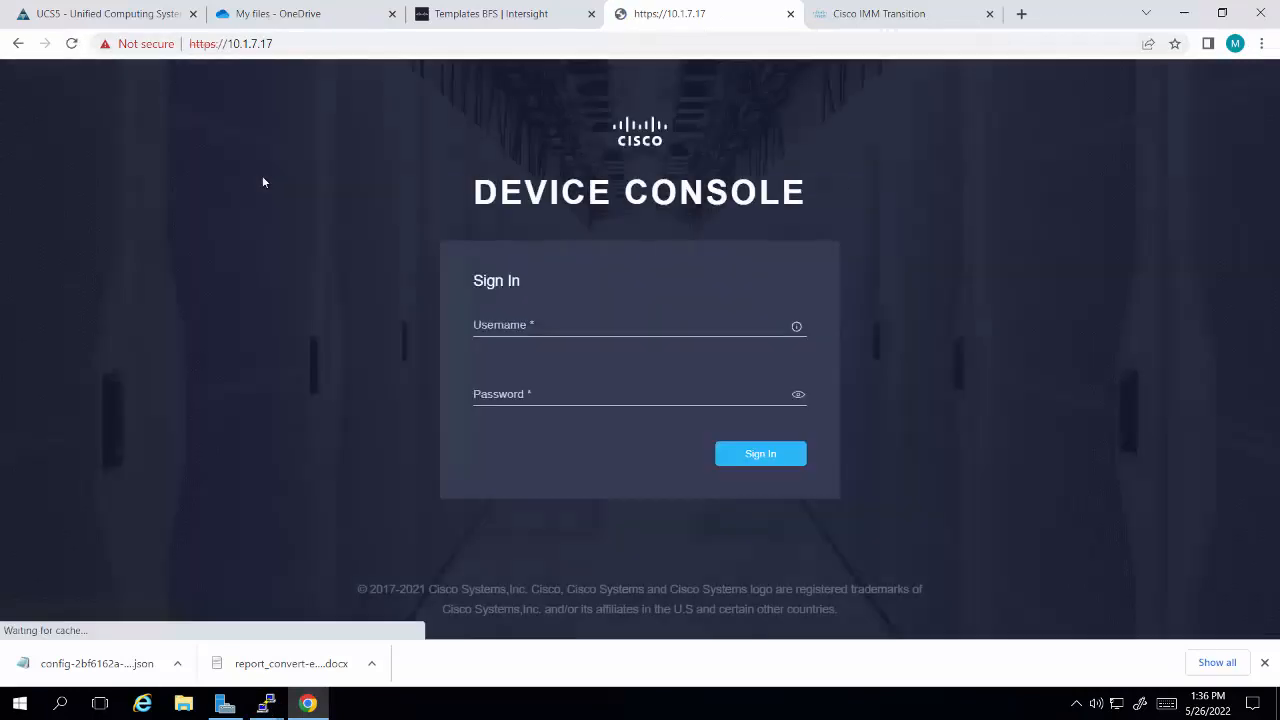
click(512, 326)
text(admin)
key(Tab)
text(**********)
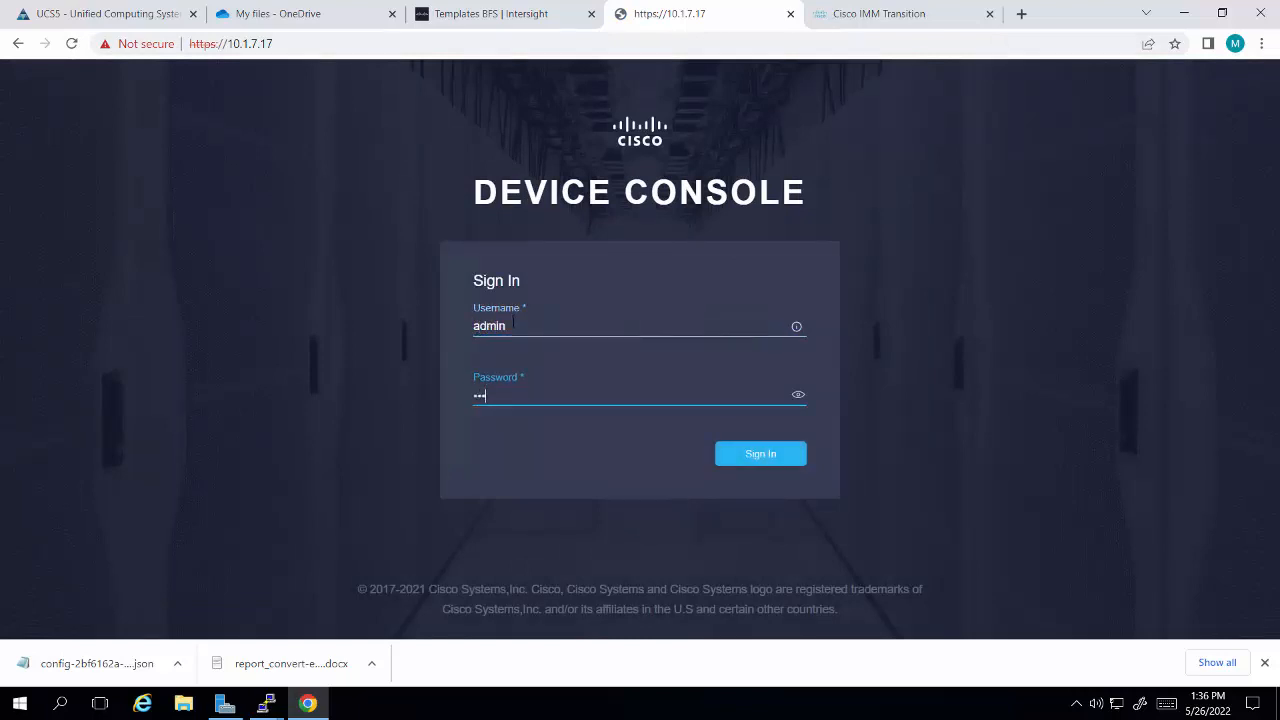
key(Return)
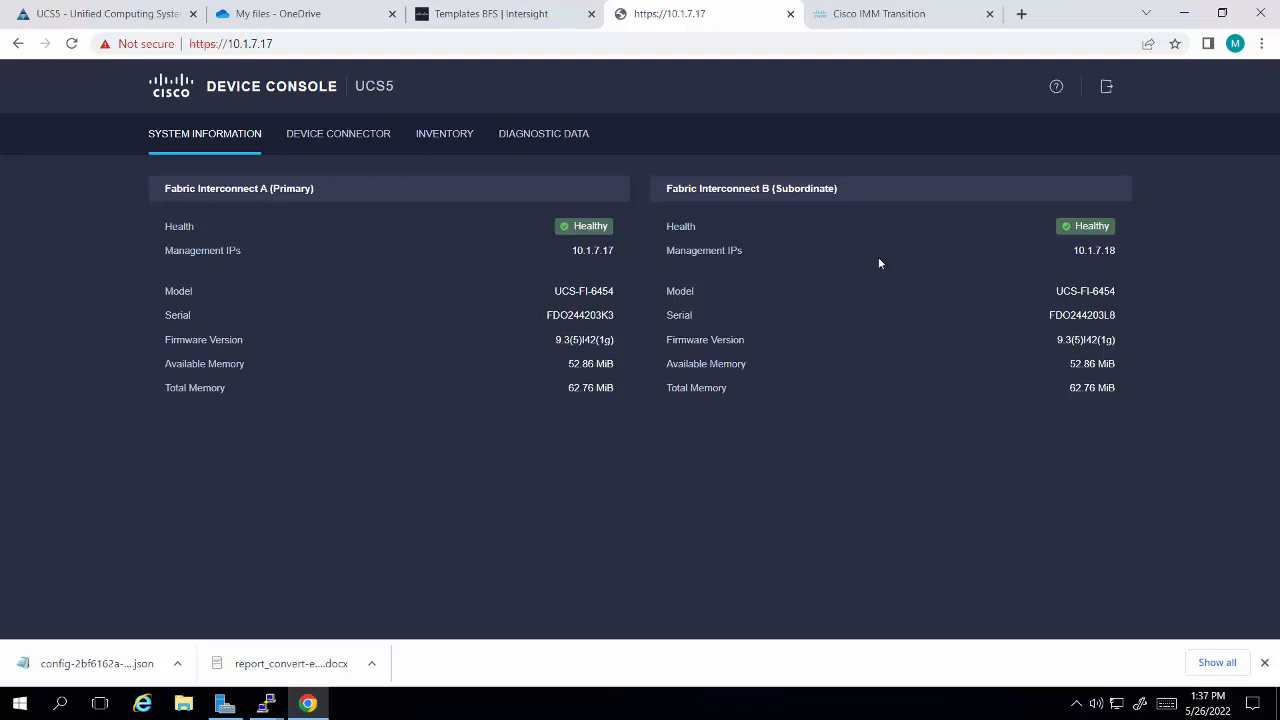
Step: Turn on the Device Connector for UCS5 in the Device Console, dismissing all notifications
click(371, 143)
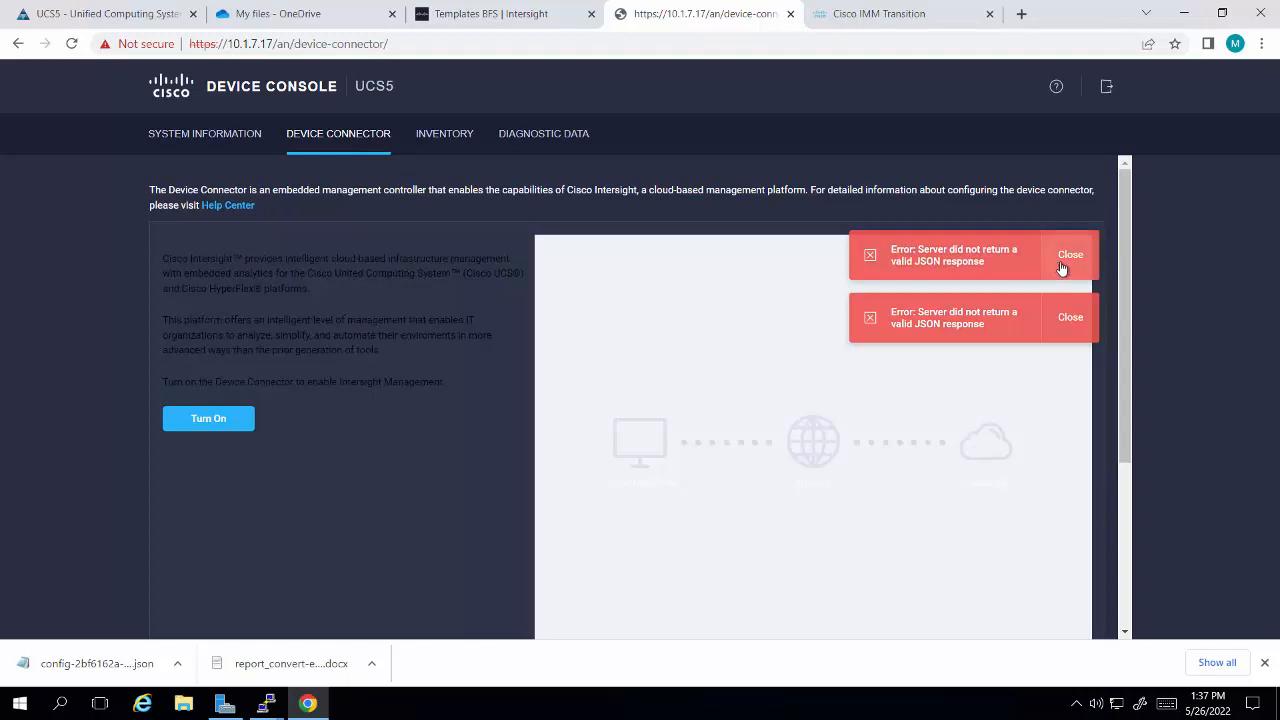
click(1065, 262)
click(1072, 262)
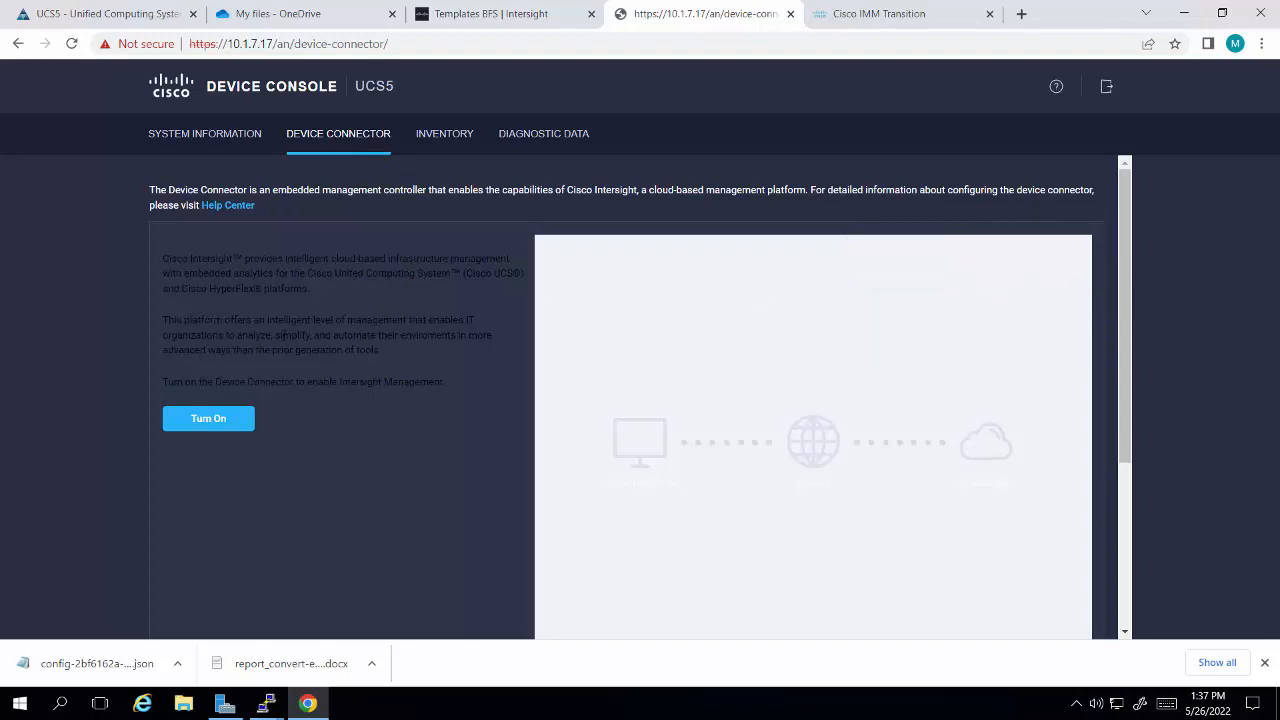
click(237, 424)
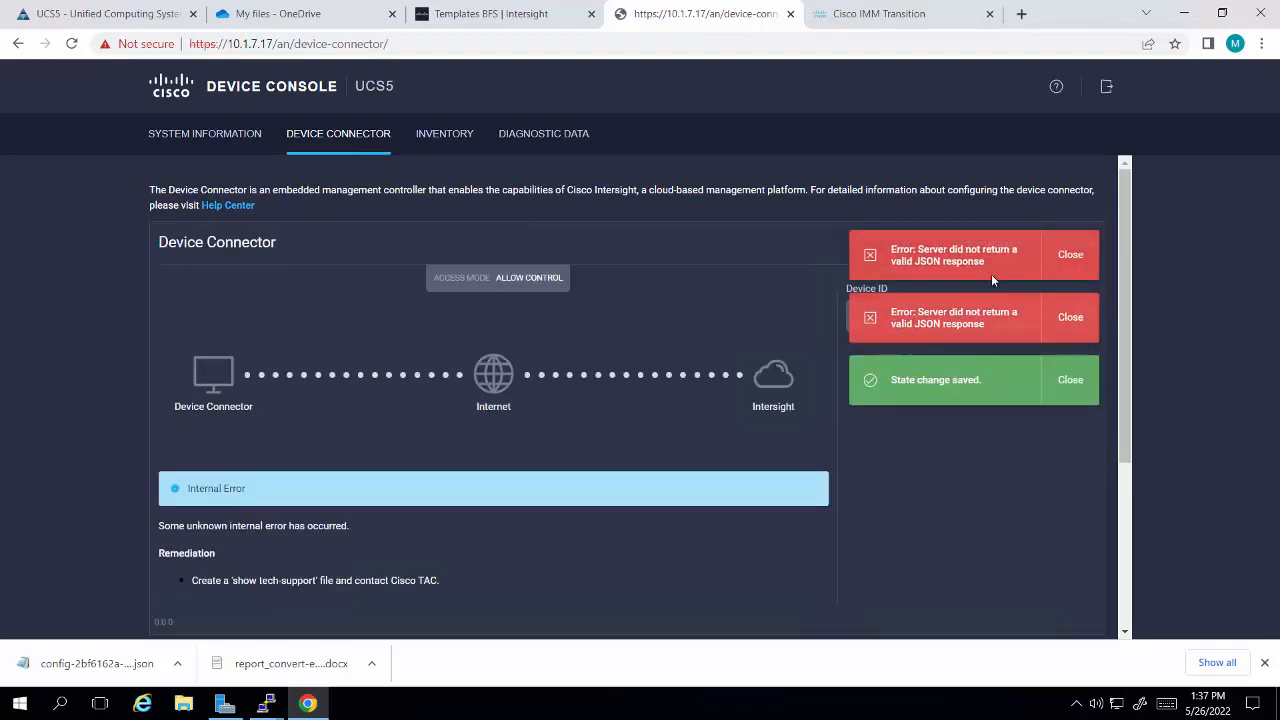
click(1072, 262)
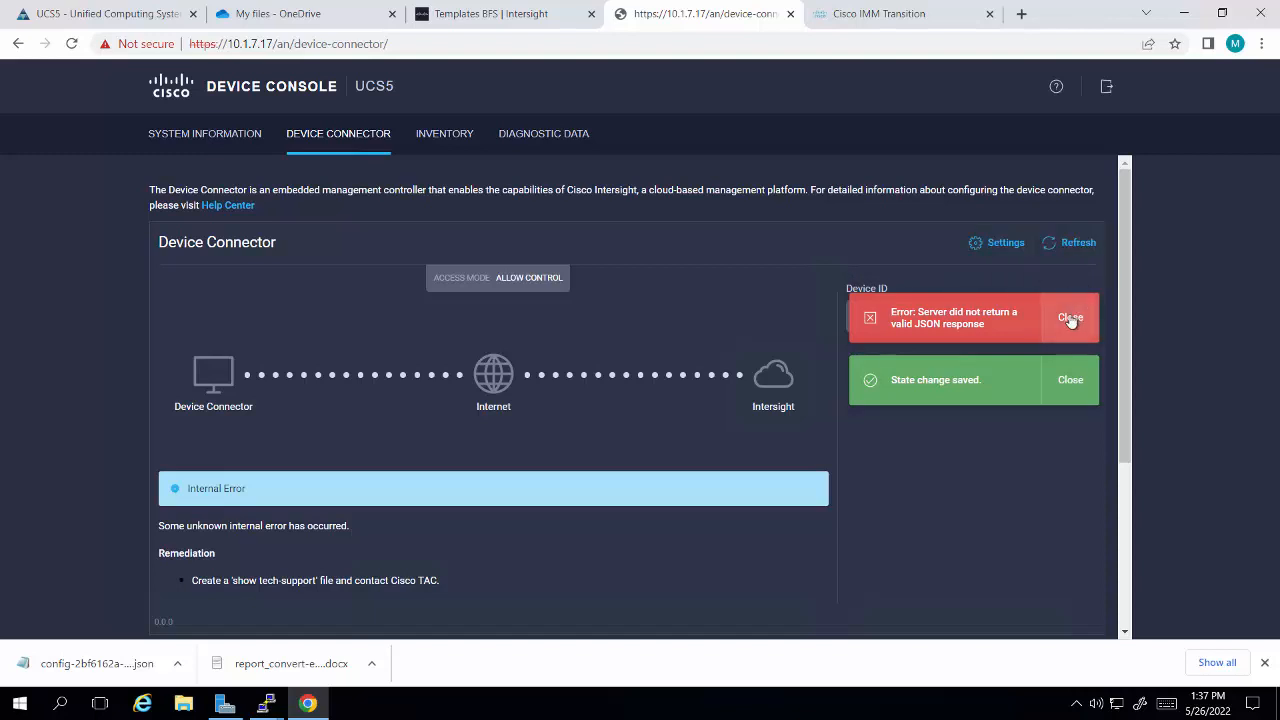
click(1070, 318)
click(1070, 380)
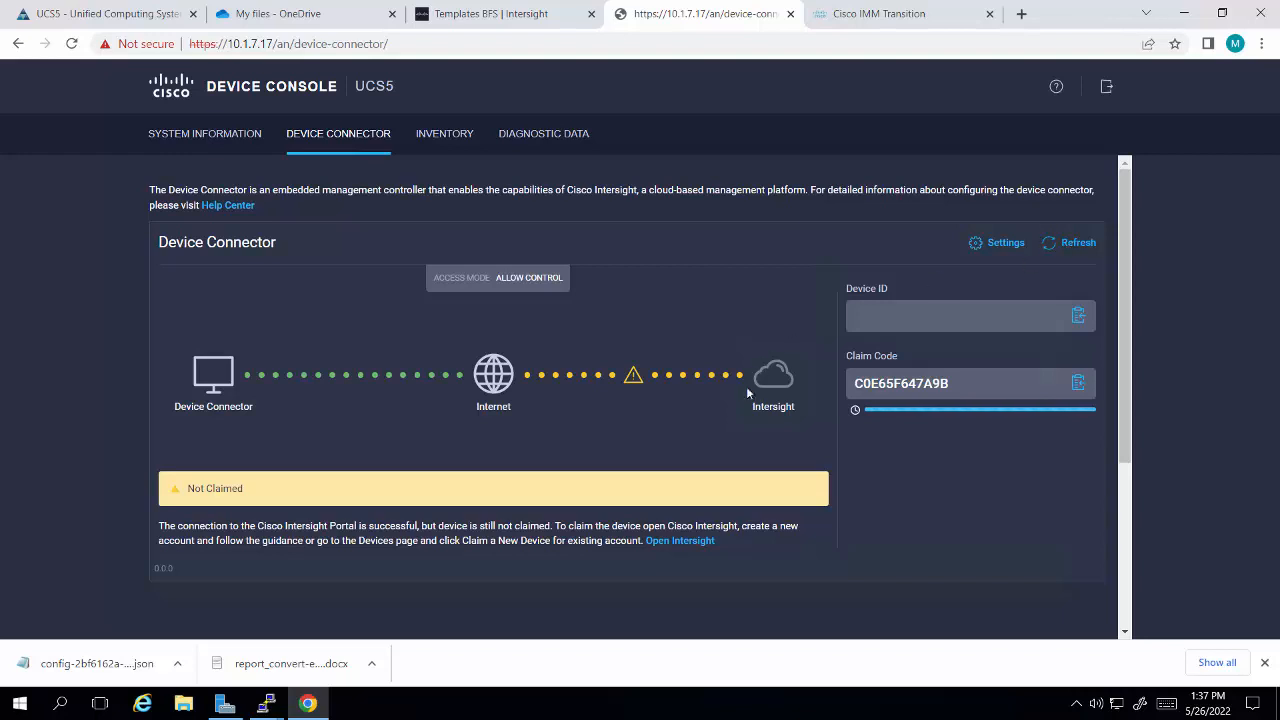
Step: Copy the Device ID from the UCS5 Device Connector page
scroll(728, 423, down, 1)
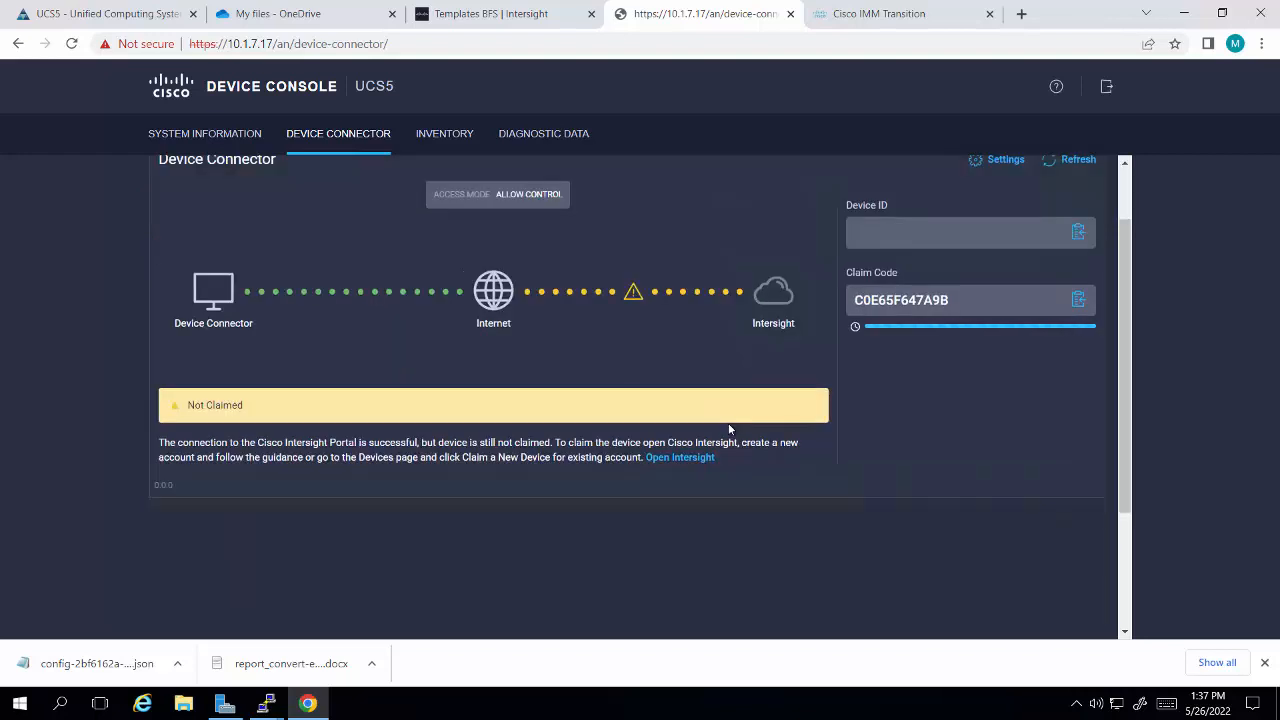
scroll(728, 423, up, 1)
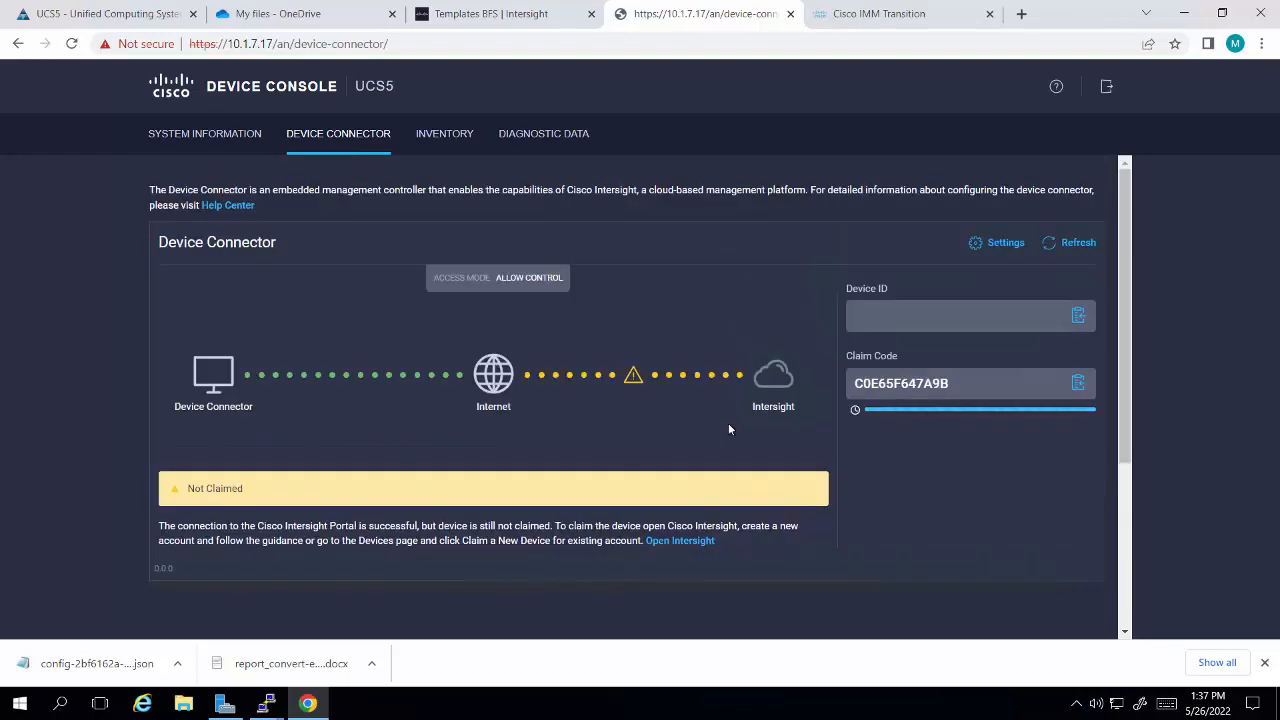
click(1078, 316)
Step: Go to the Targets page in Intersight and start claiming a new target
click(497, 22)
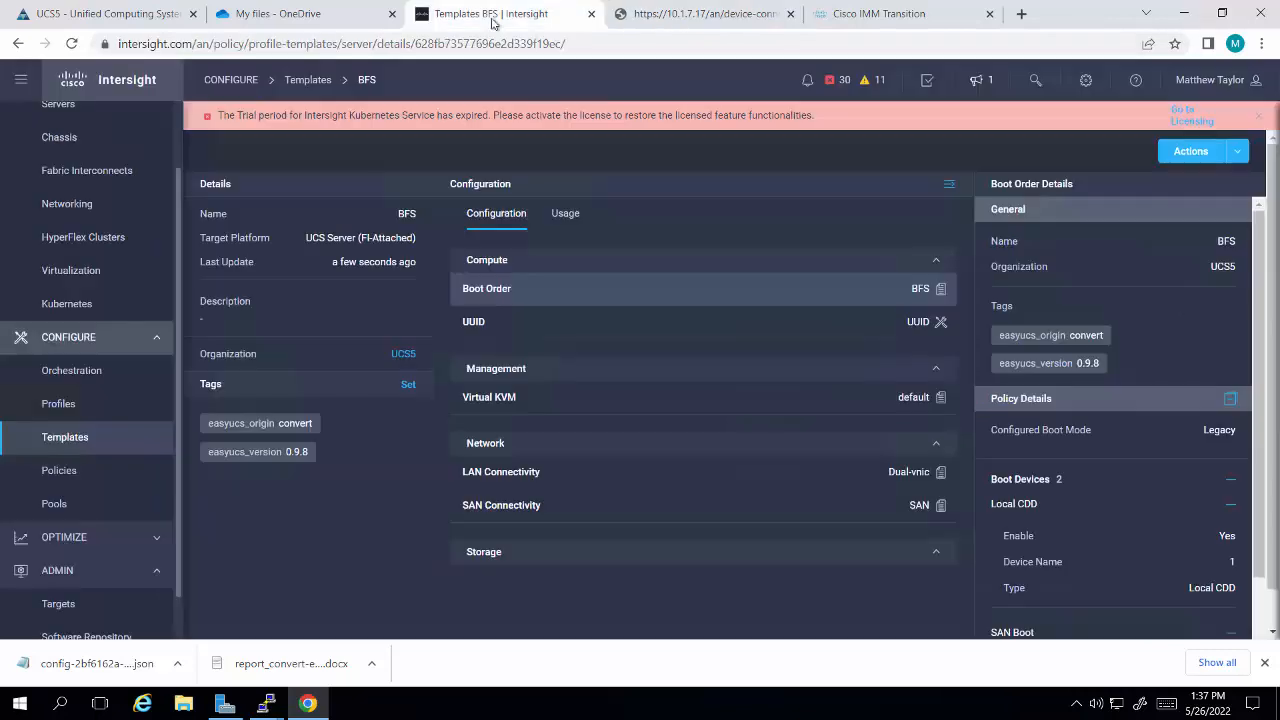
scroll(85, 548, down, 1)
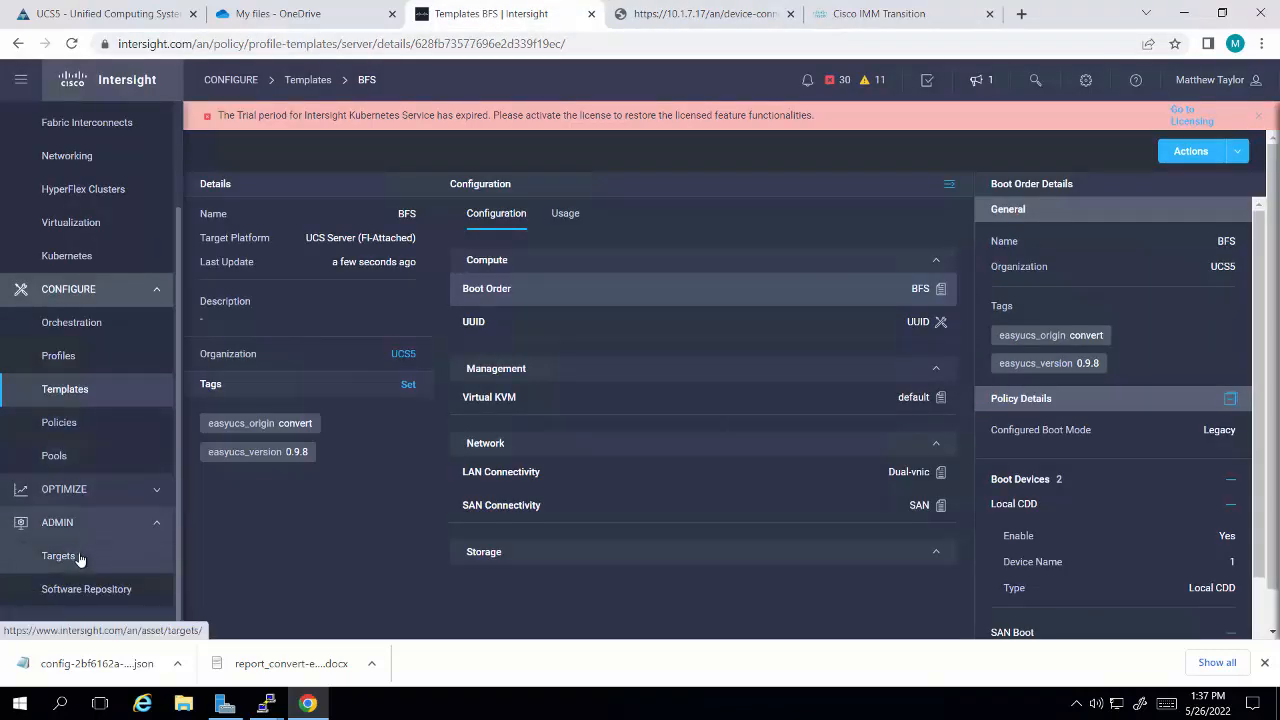
click(80, 556)
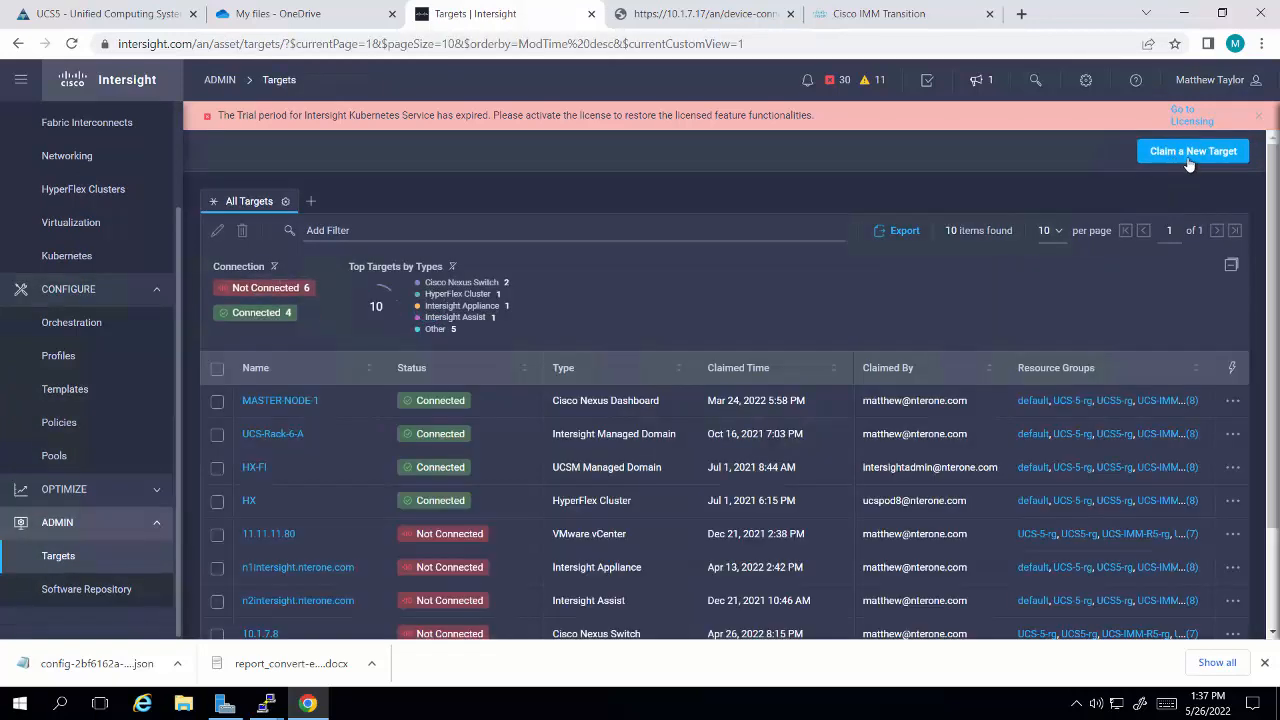
click(1187, 158)
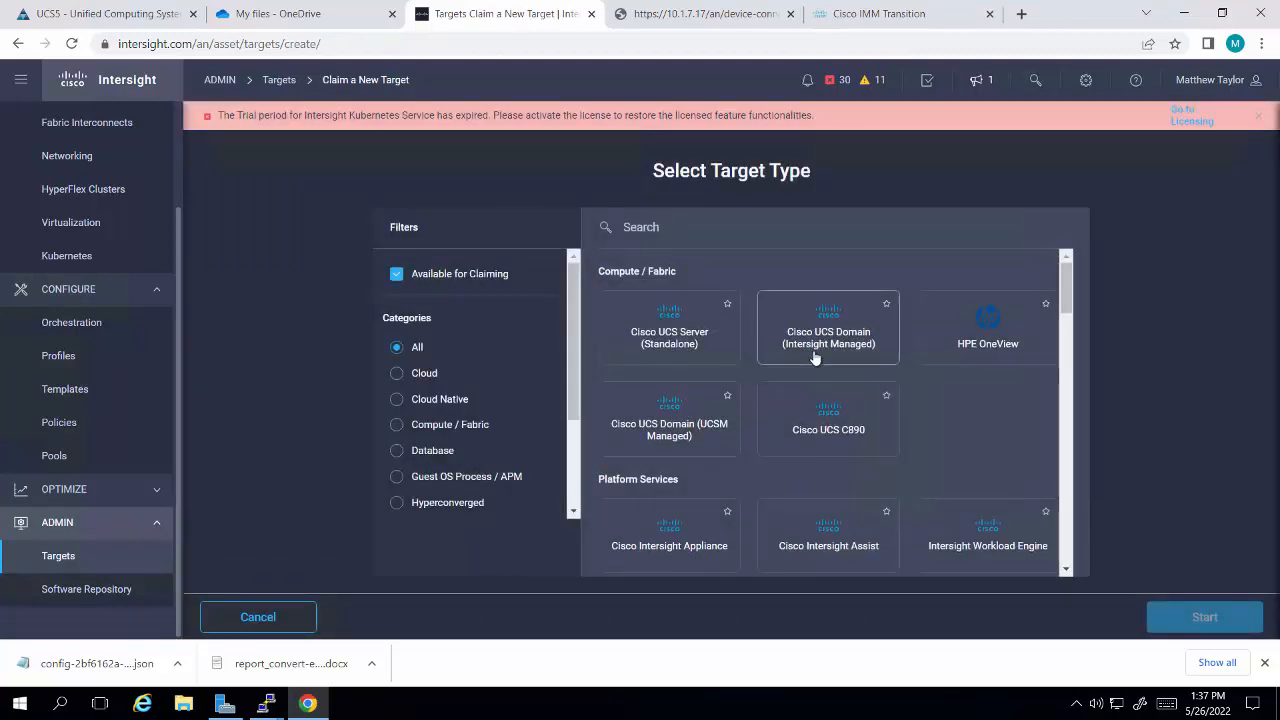
Step: Choose Cisco UCS Domain (Intersight Managed) as the target type and start its claim form
click(815, 358)
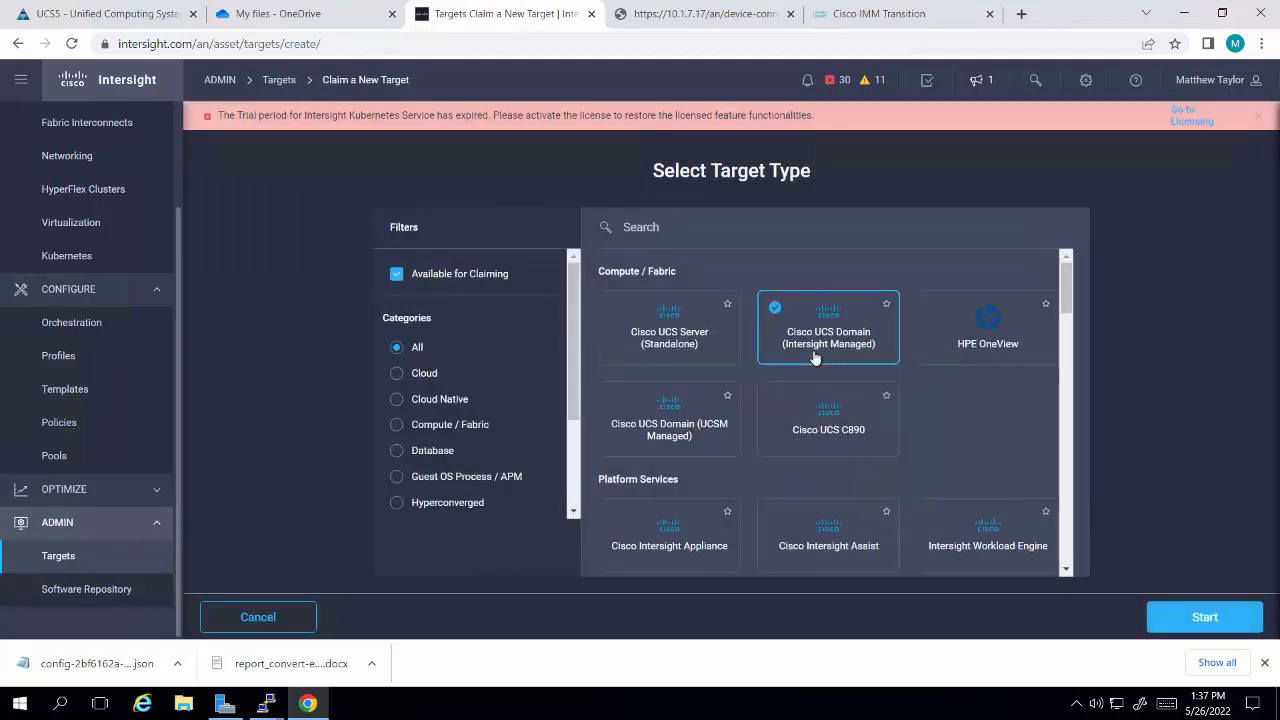
click(1204, 617)
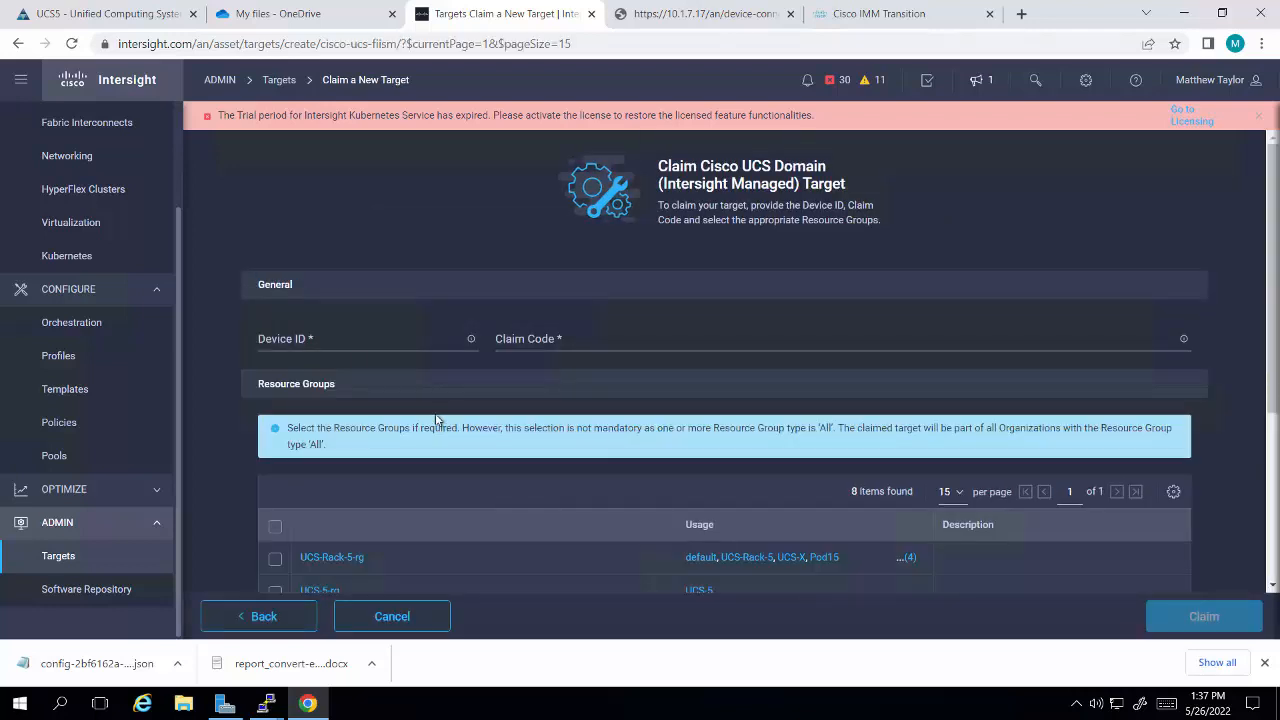
right_click(313, 344)
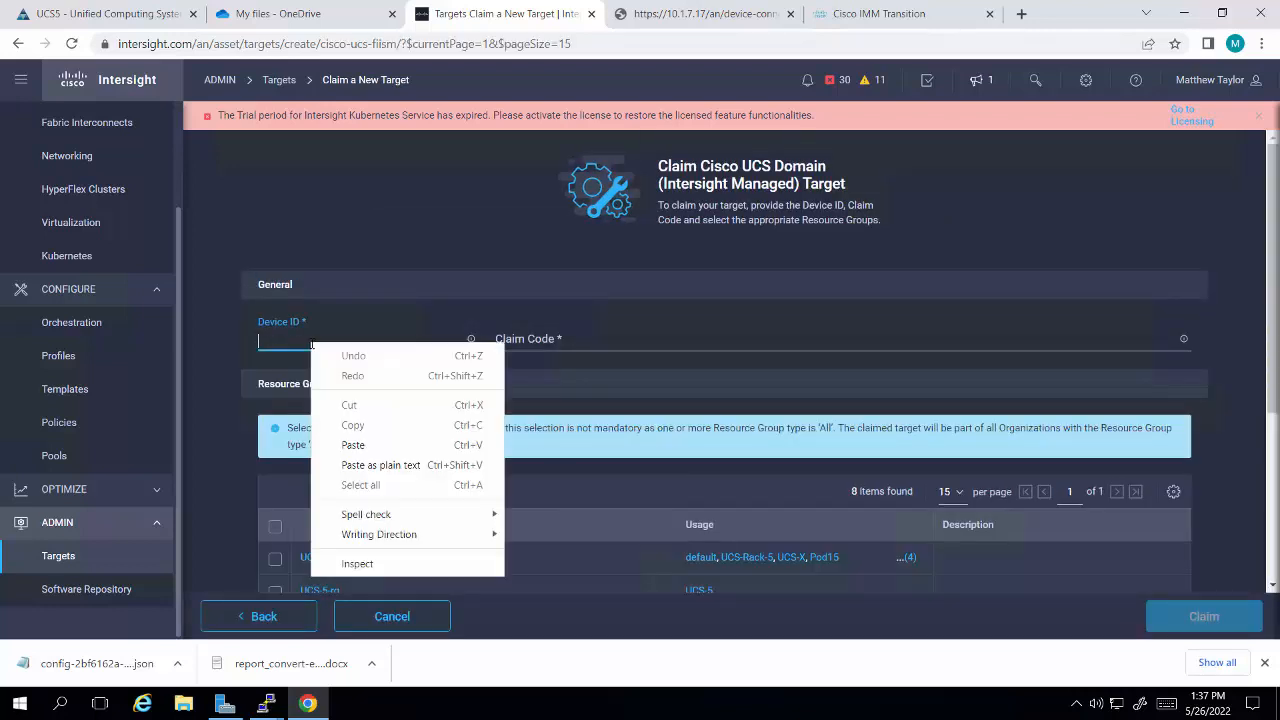
click(354, 445)
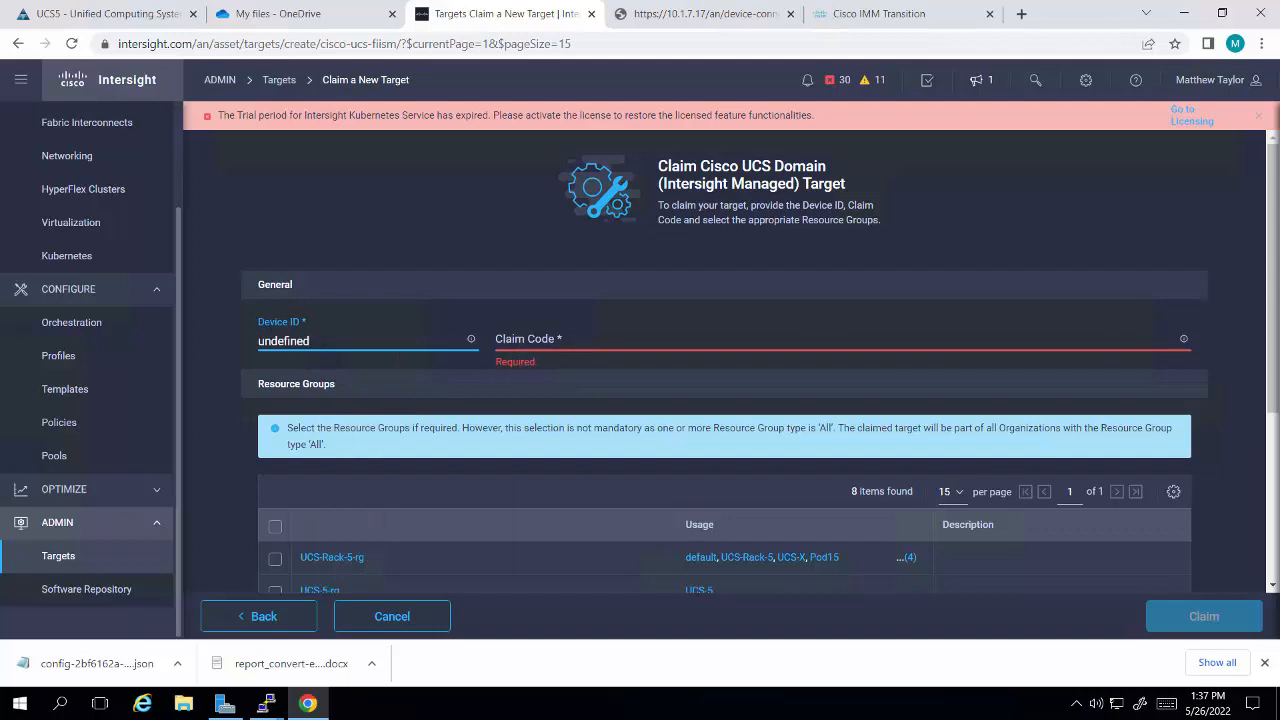
key(ctrl+a)
key(BackSpace)
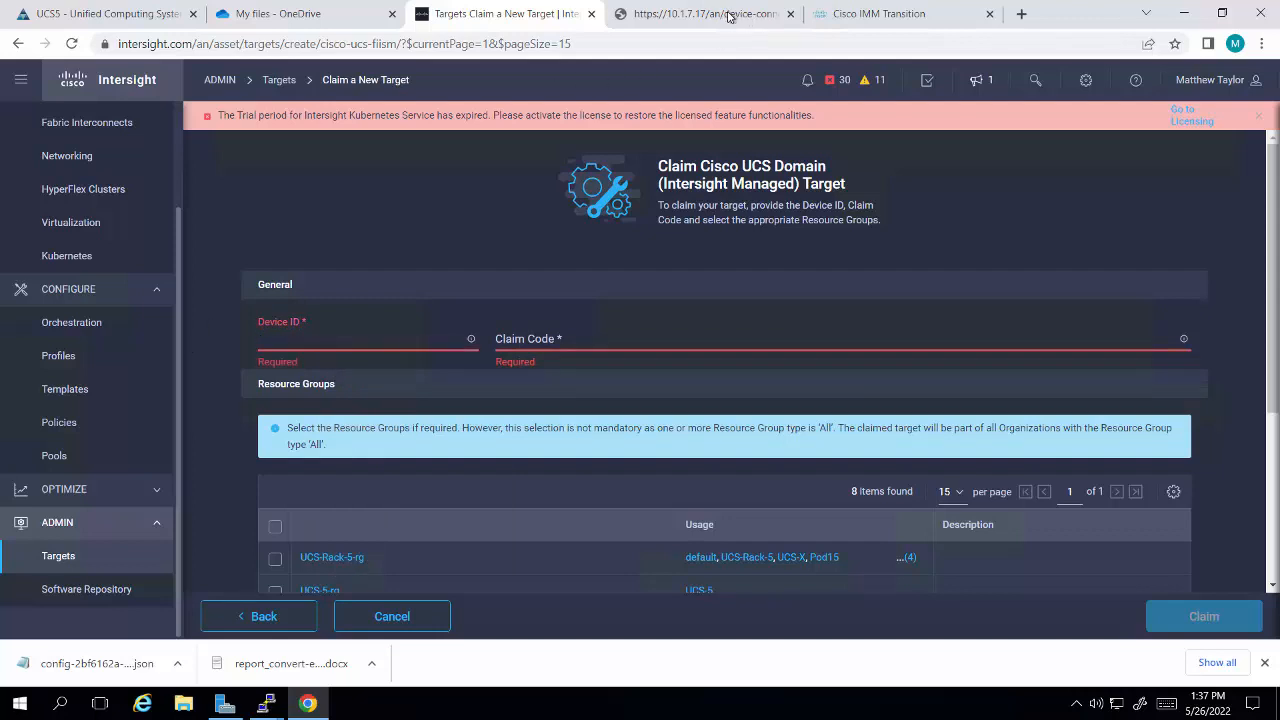
Step: Check the general Device Connector settings in the UCS5 Device Console and leave them without saving
click(730, 16)
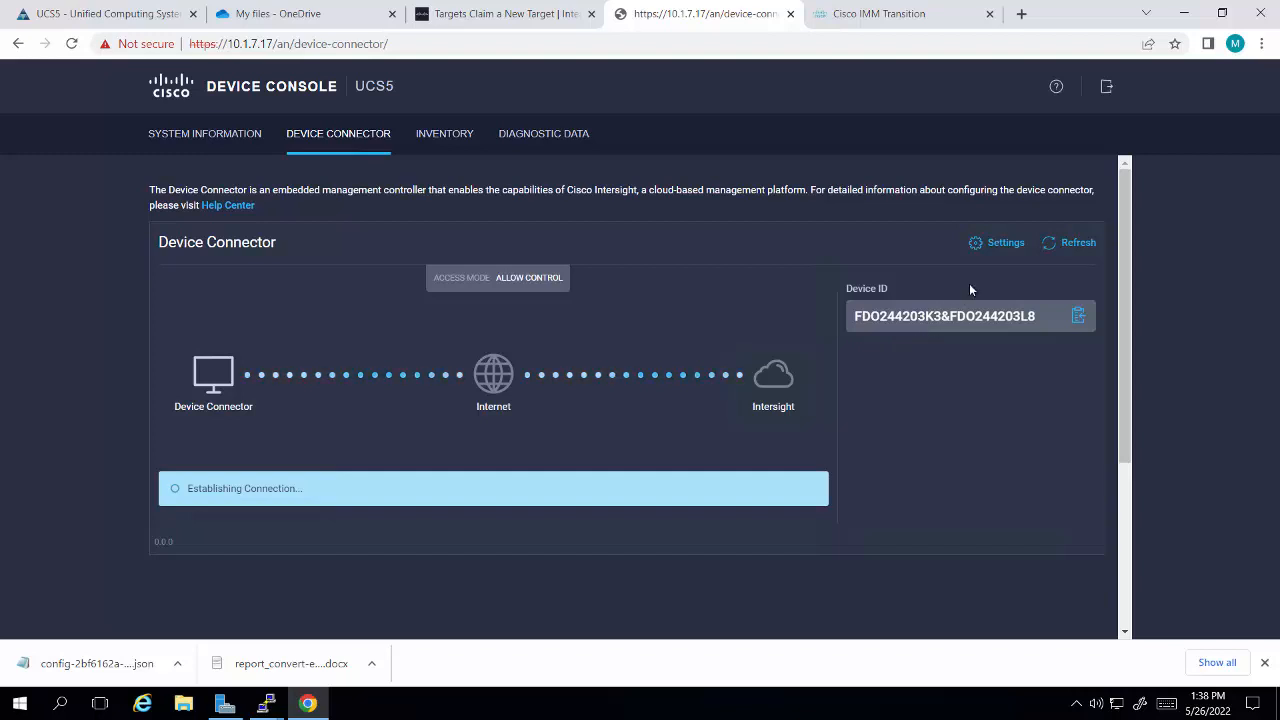
click(1006, 243)
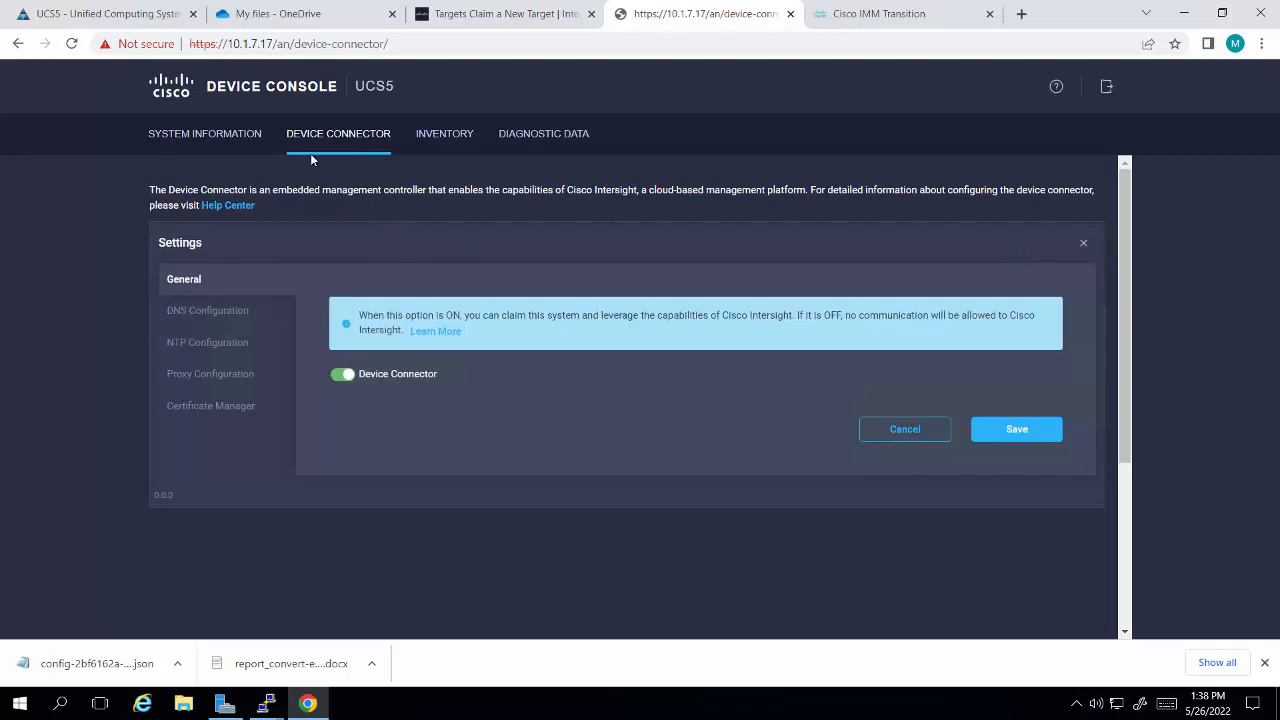
click(903, 429)
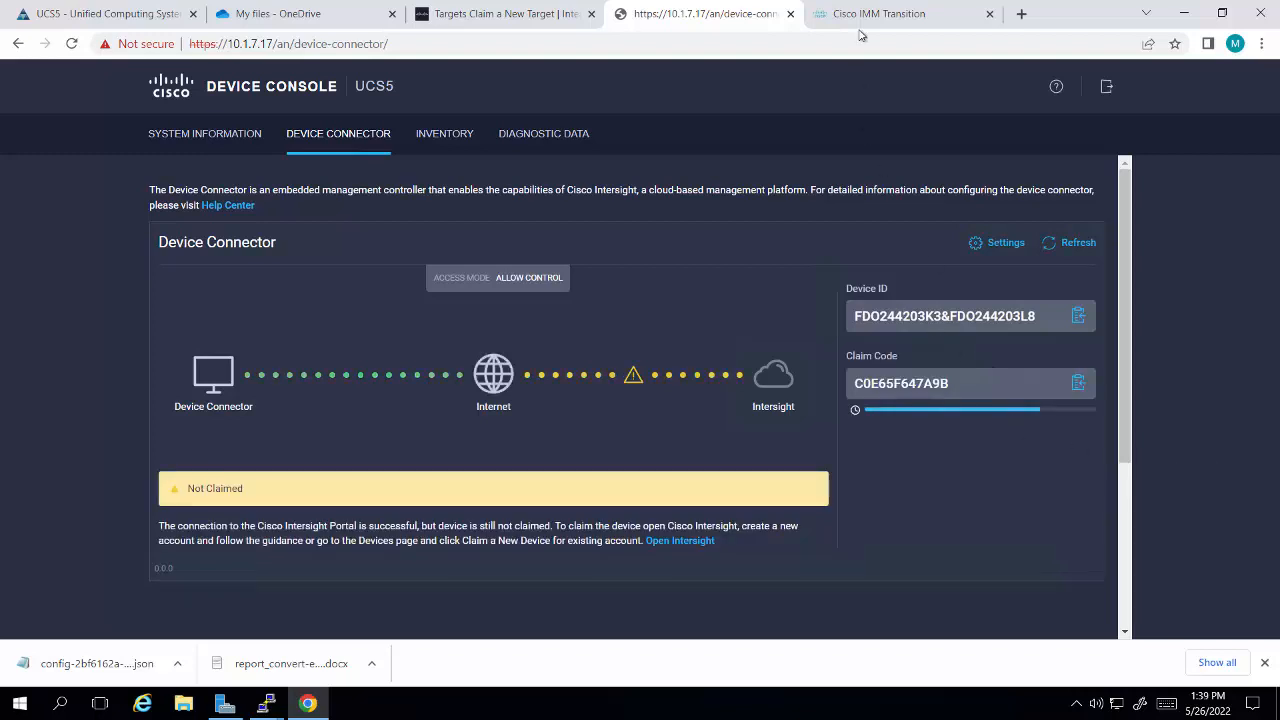
Step: Paste the UCS5 Device ID into the claim form in Intersight
click(505, 14)
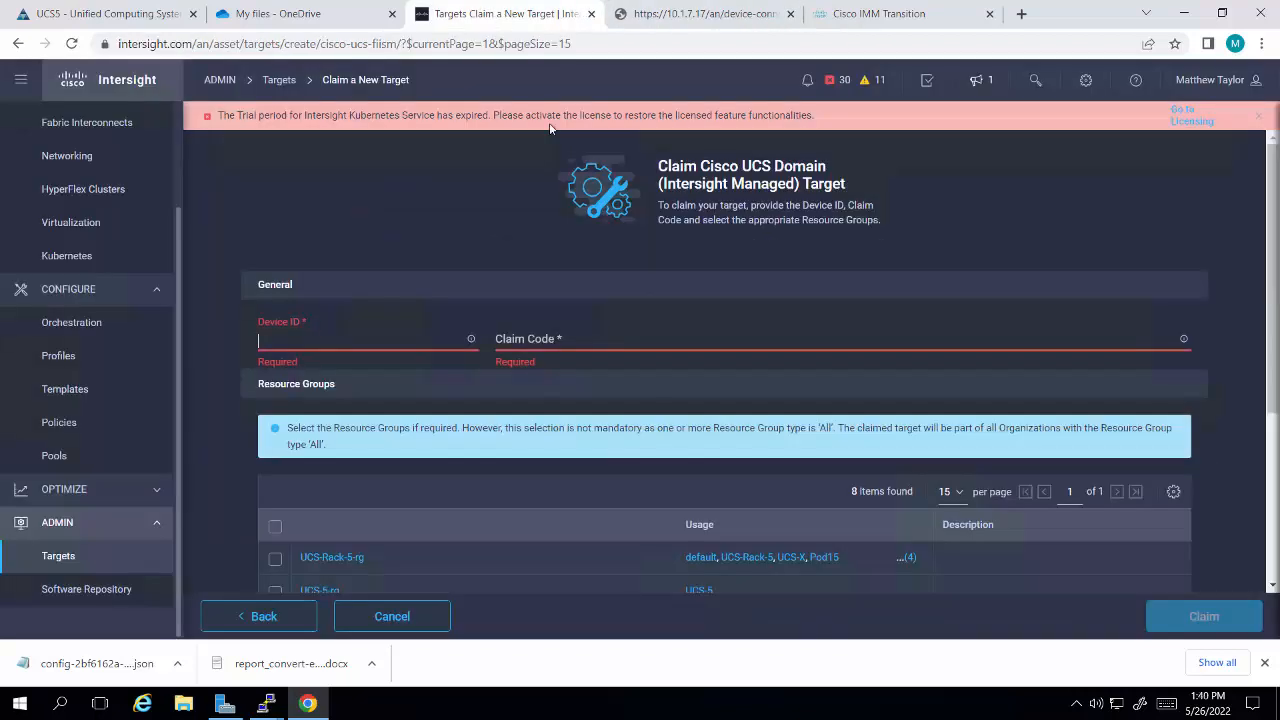
right_click(271, 338)
click(313, 432)
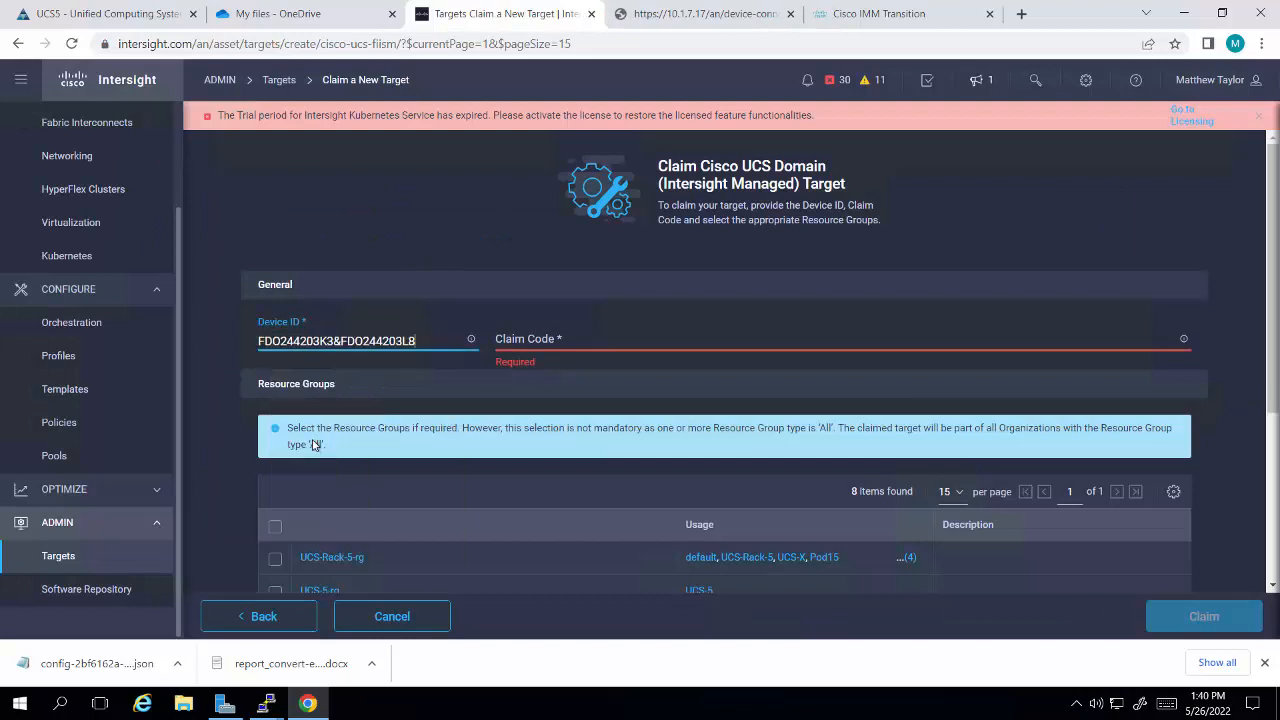
Step: Copy the claim code from the UCS5 Device Connector page, paste it into the Intersight claim form, and claim the target
click(879, 20)
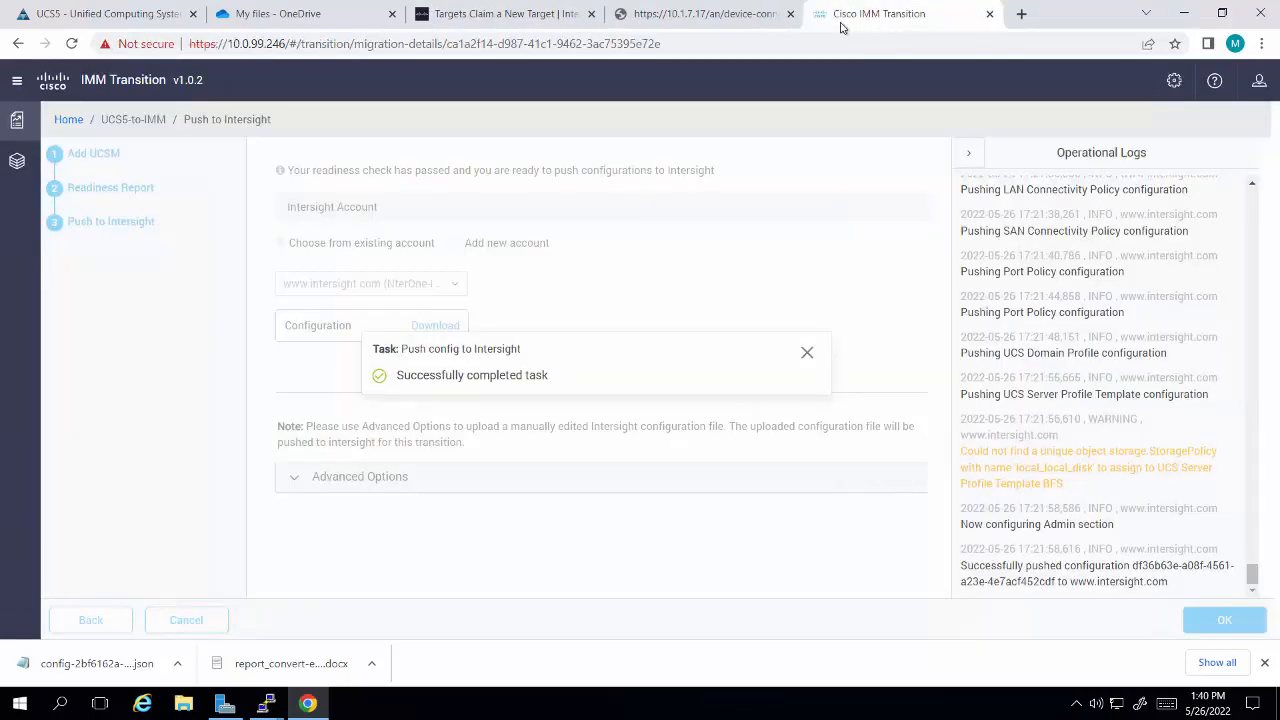
click(726, 20)
click(1078, 384)
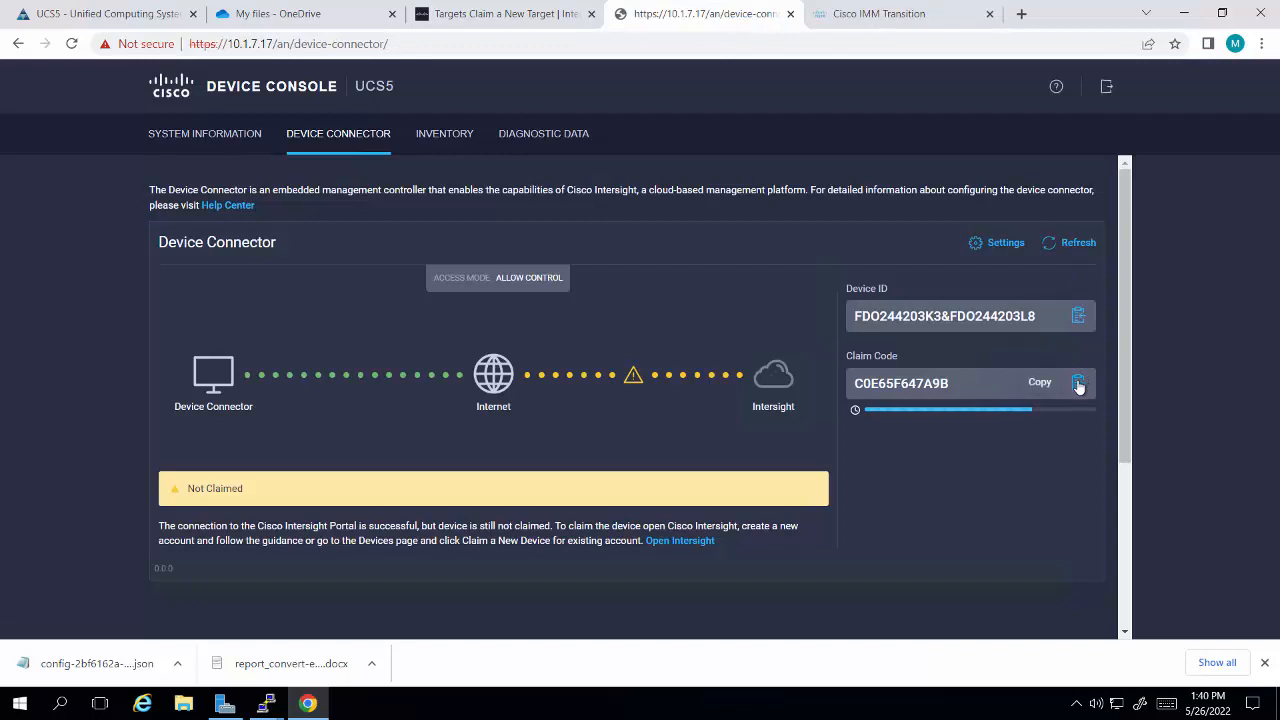
click(505, 14)
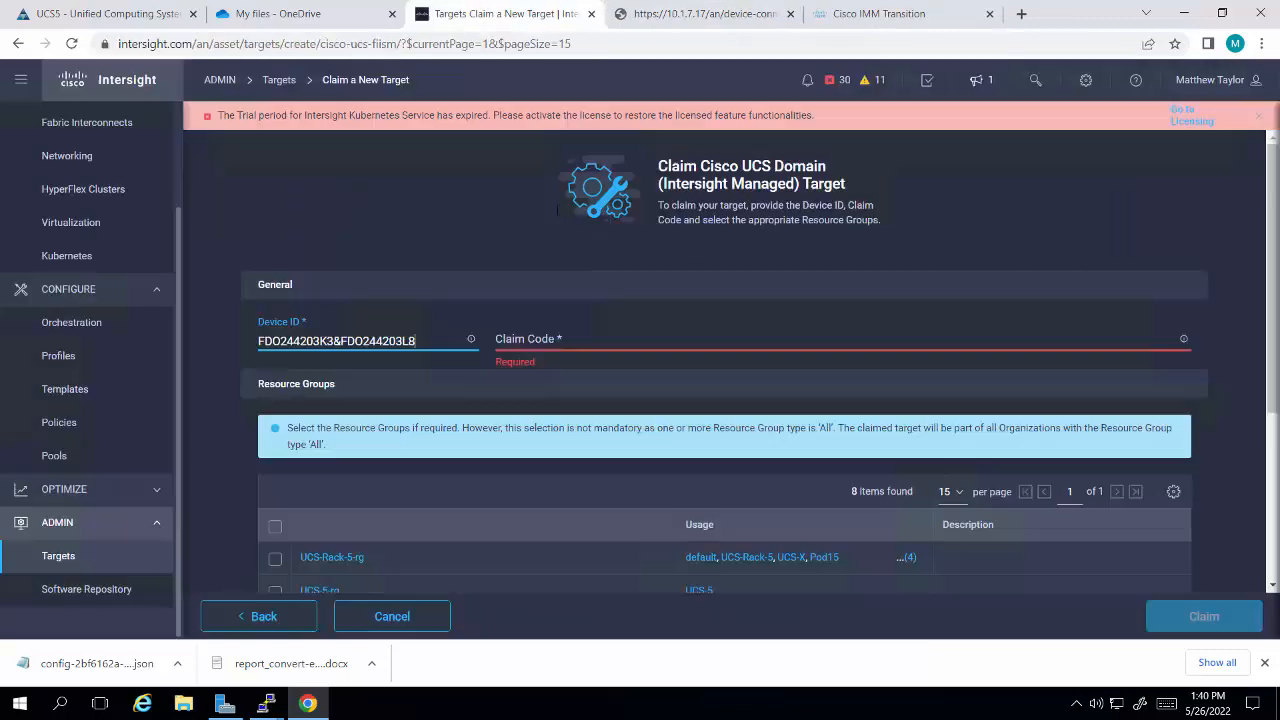
right_click(528, 340)
click(575, 433)
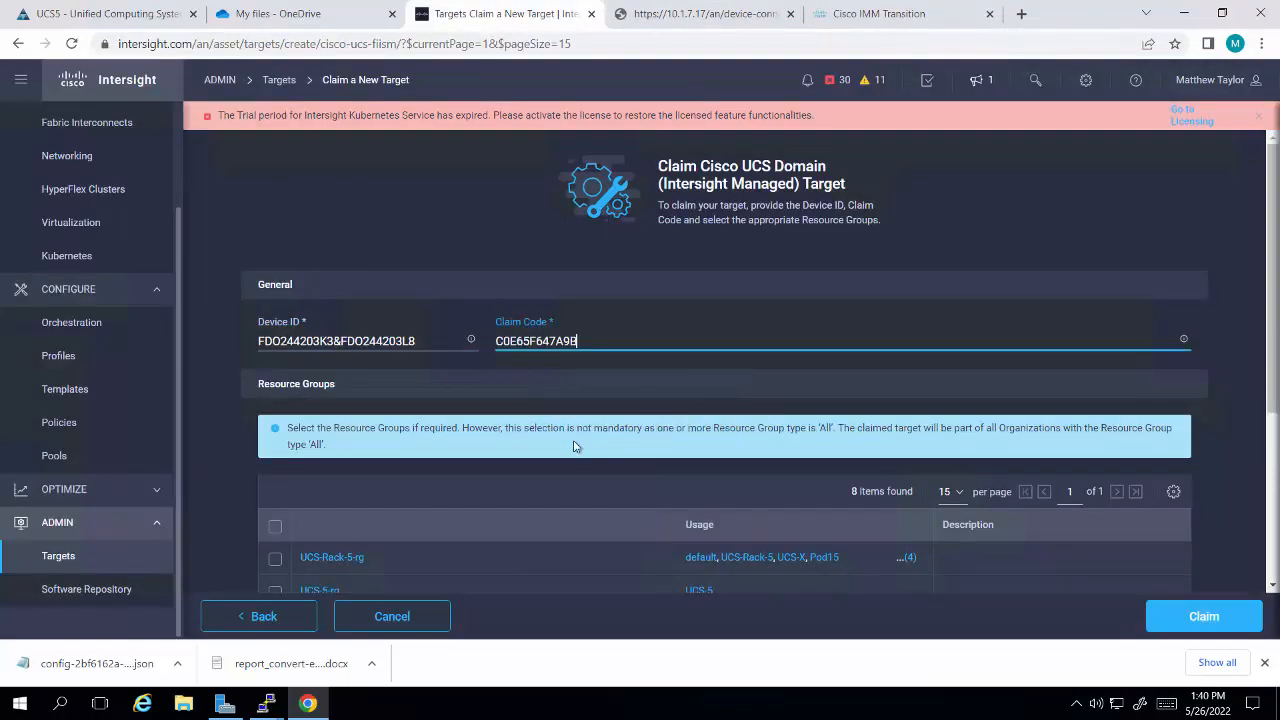
click(1220, 620)
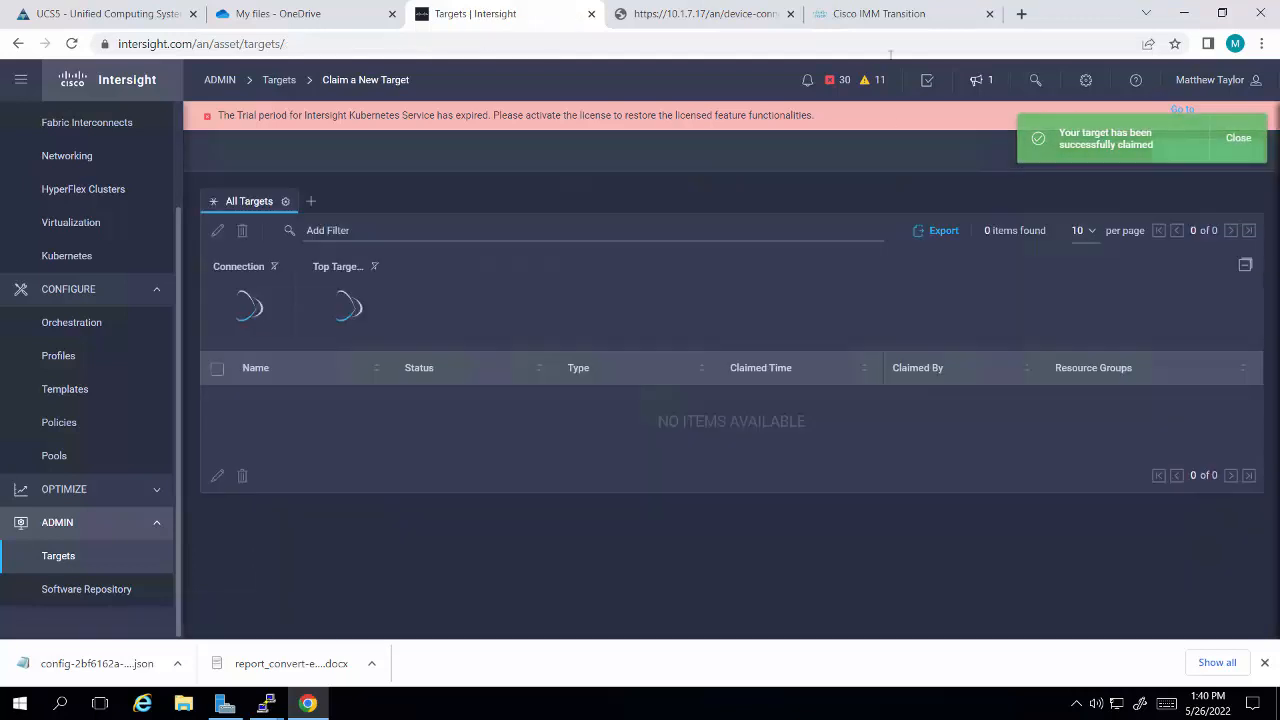
Step: Refresh the Device Connector status in the UCS5 Device Console and check the list of targets in Intersight
click(701, 20)
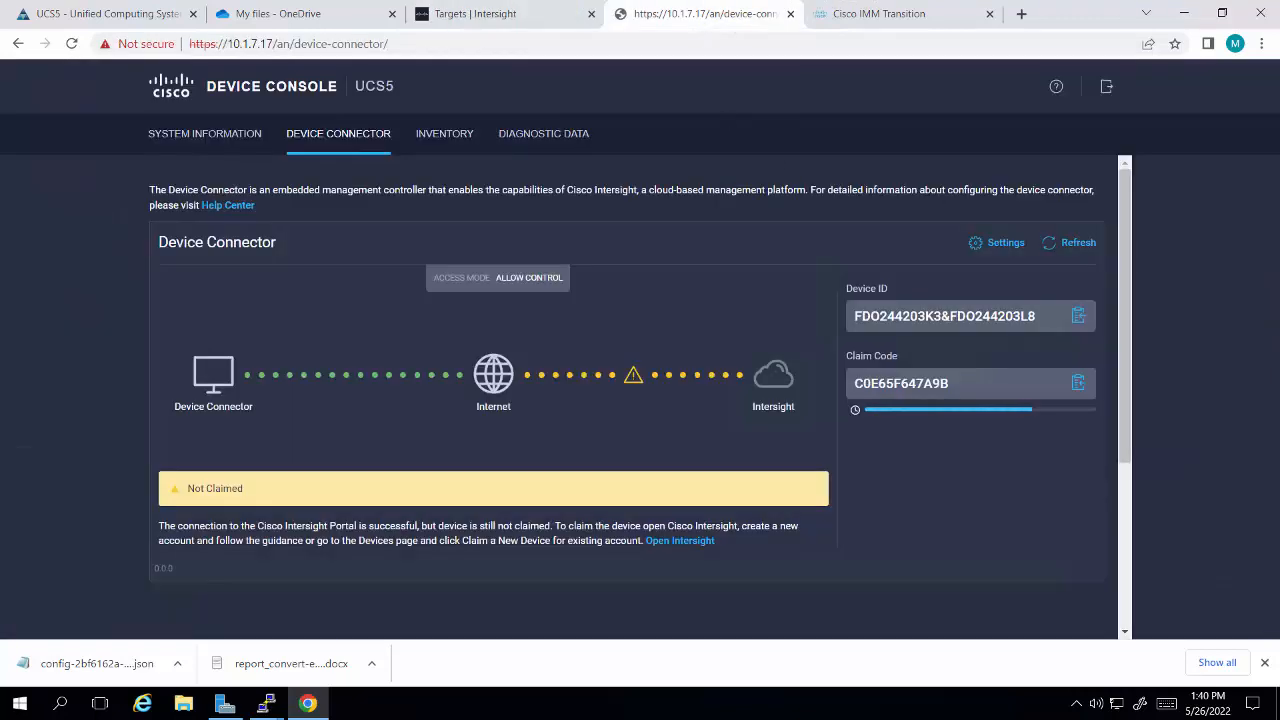
click(1078, 246)
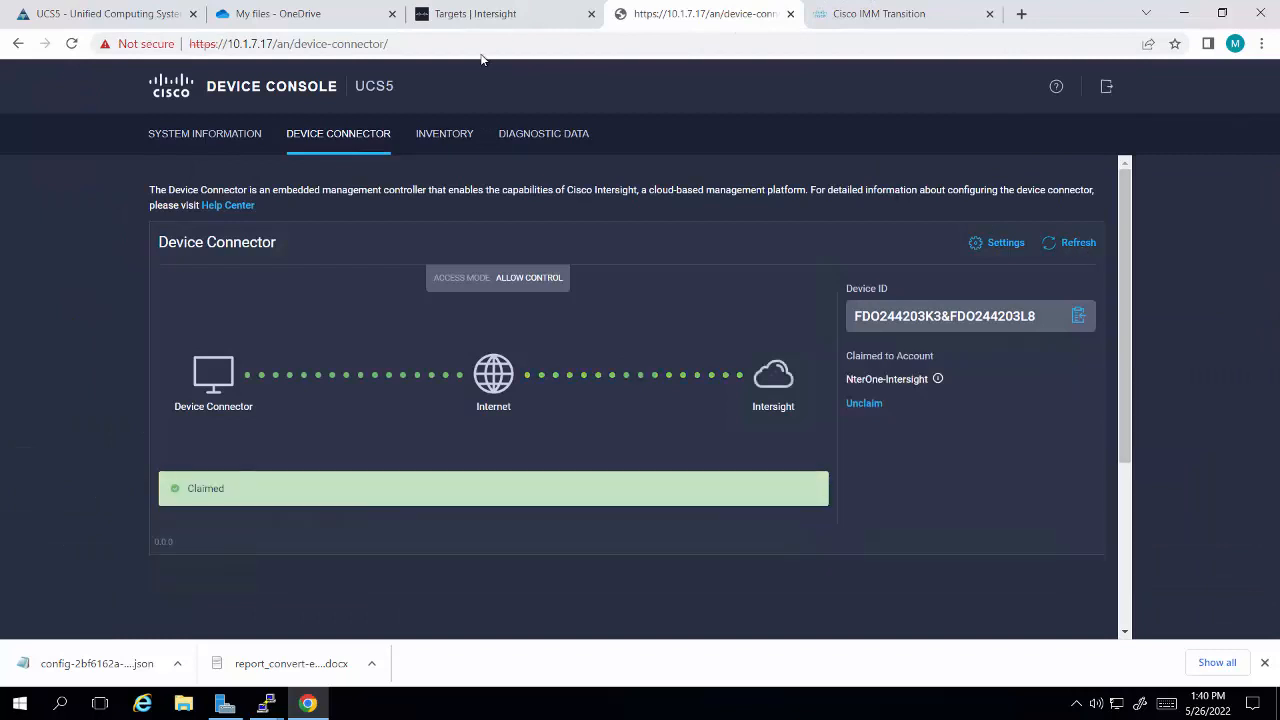
click(468, 18)
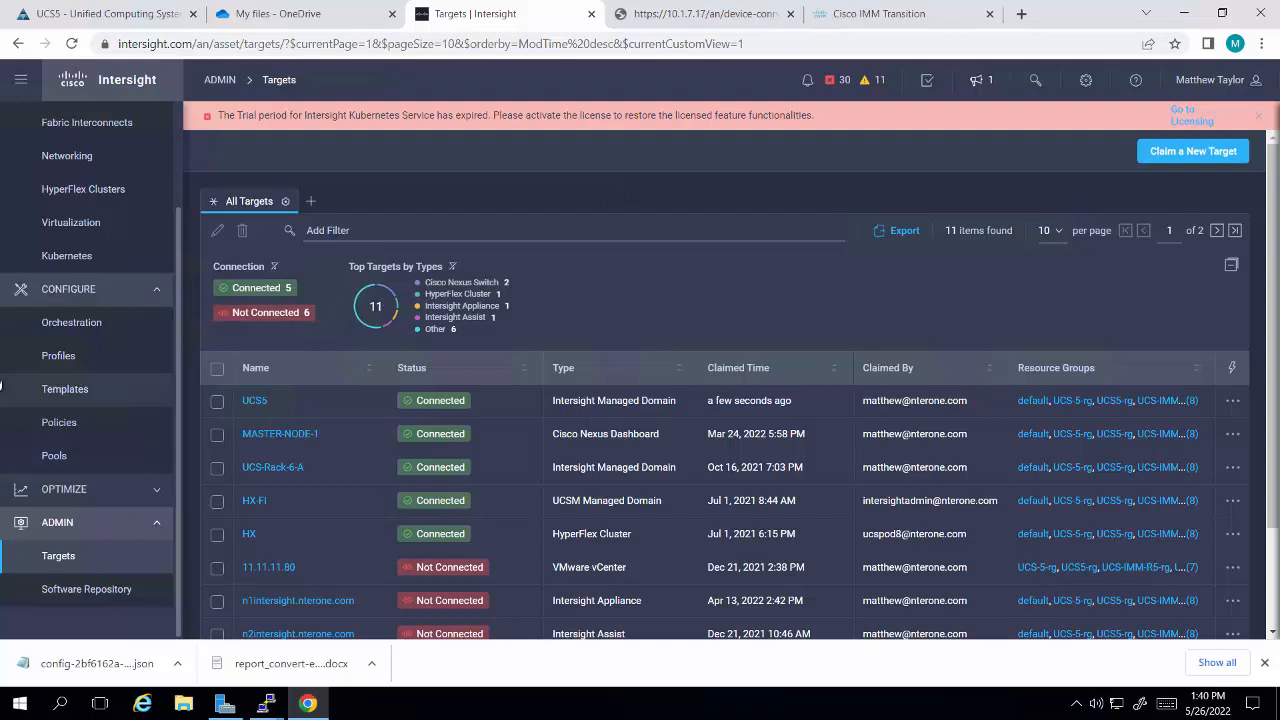
Step: Edit the UCS5 domain profile, keeping its general settings, and assign the UCS5 fabric interconnect pair to it
click(59, 358)
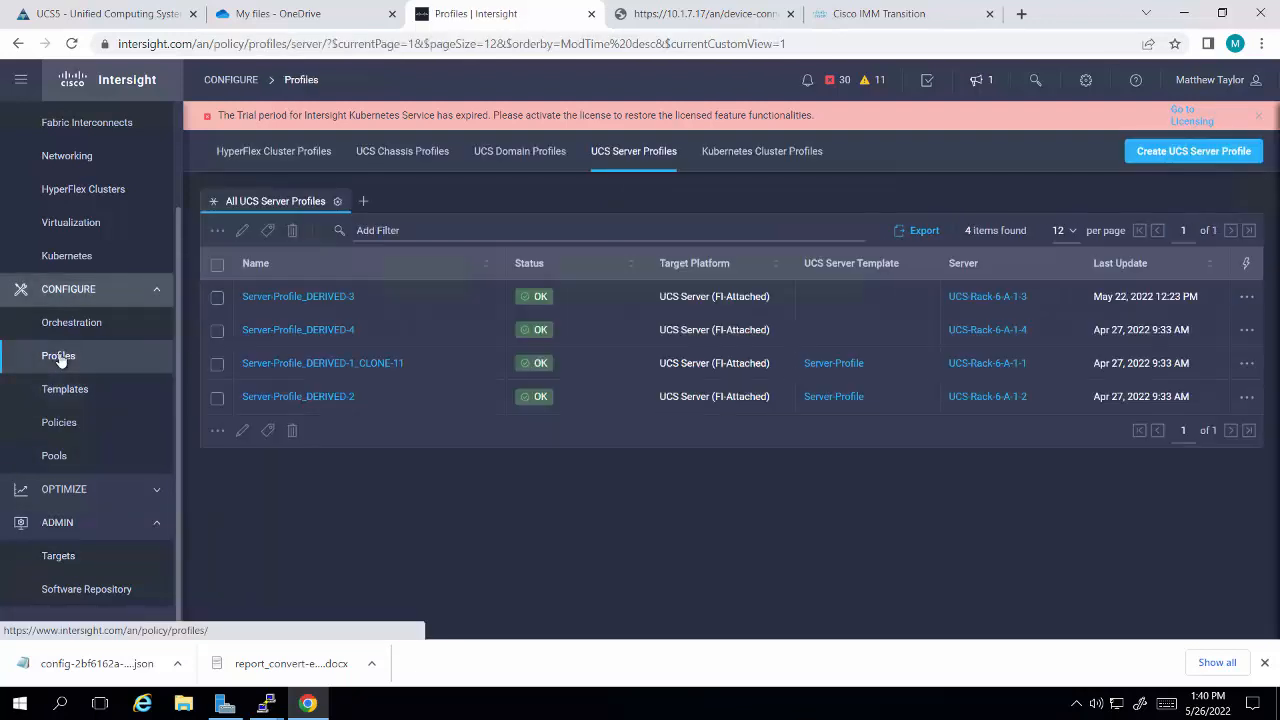
click(505, 160)
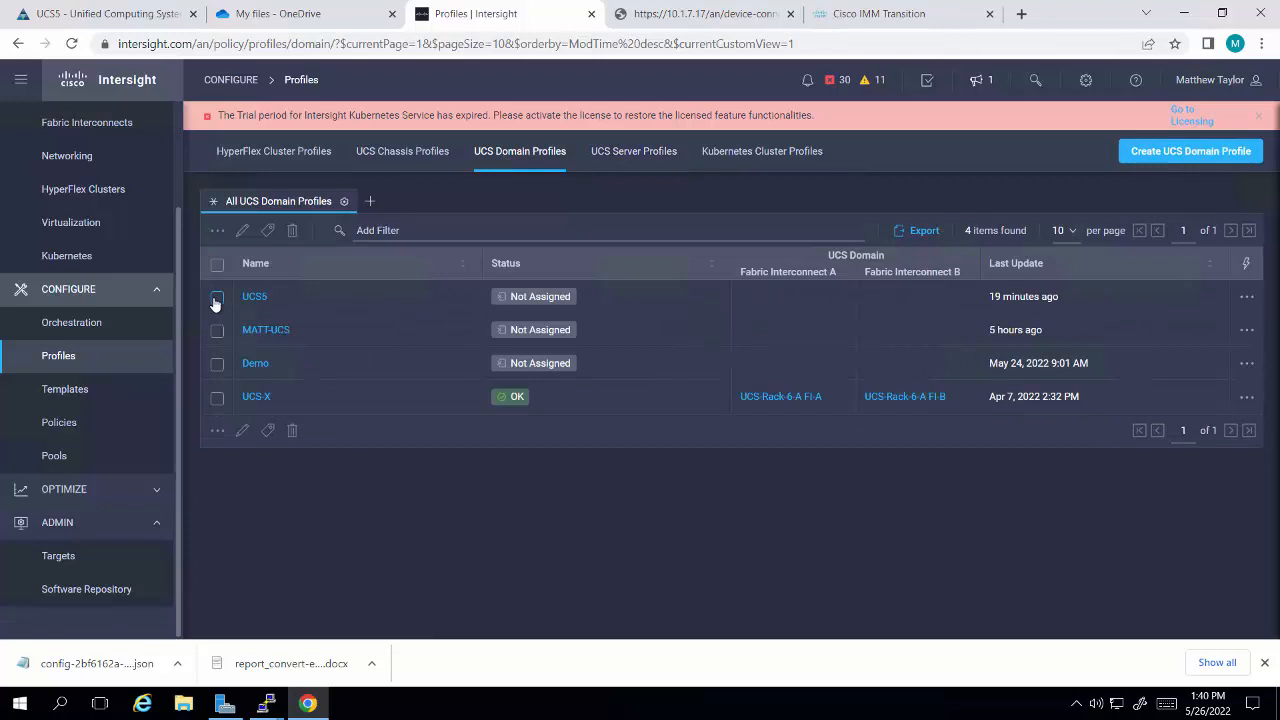
click(216, 298)
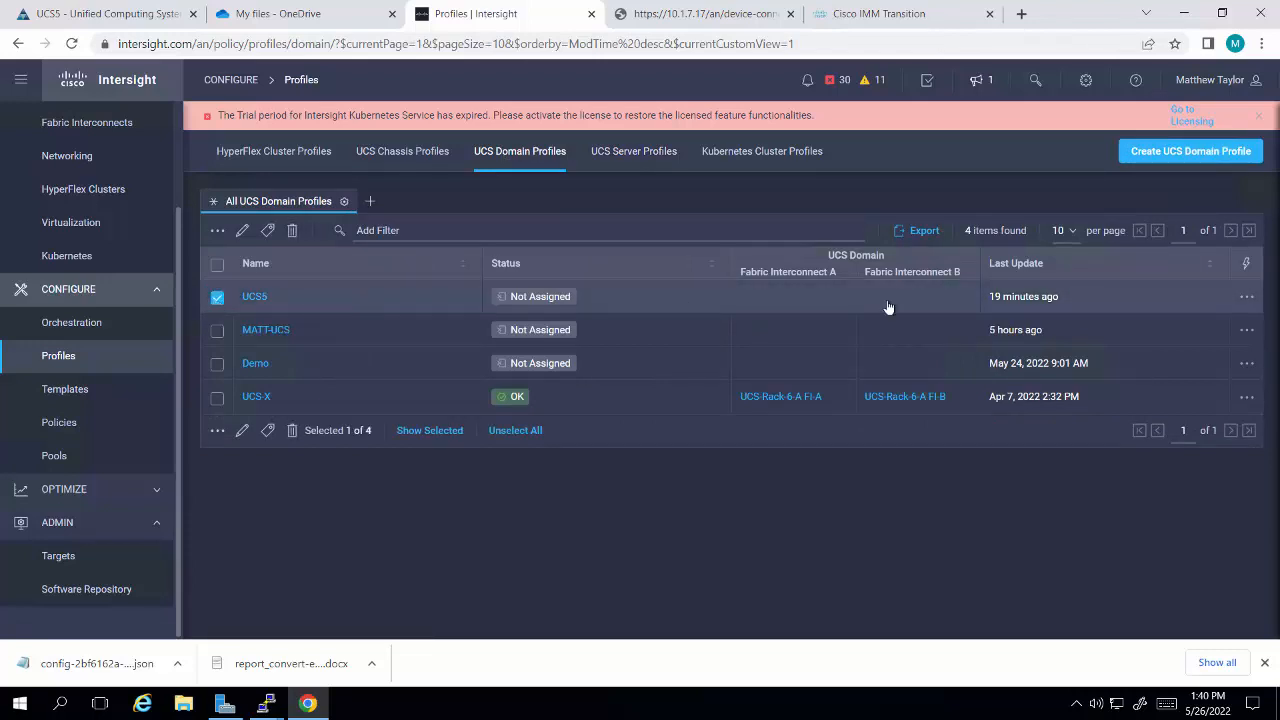
click(1247, 298)
click(1170, 340)
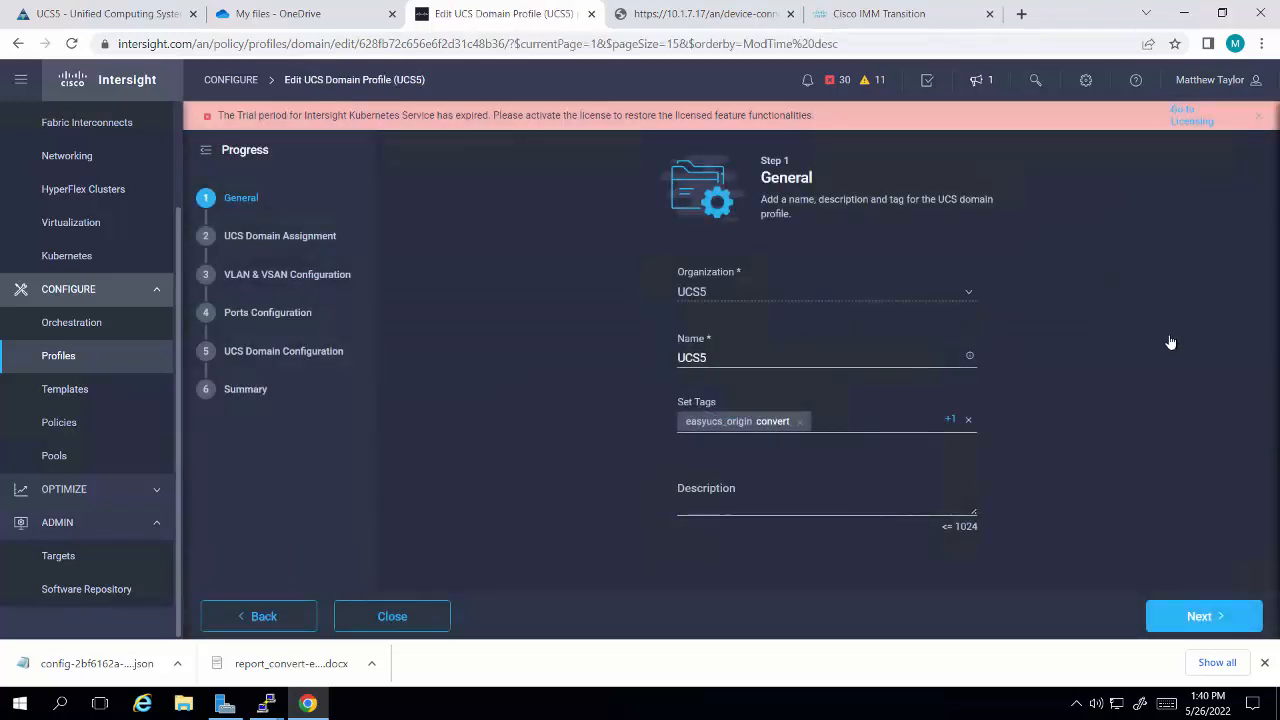
click(1203, 626)
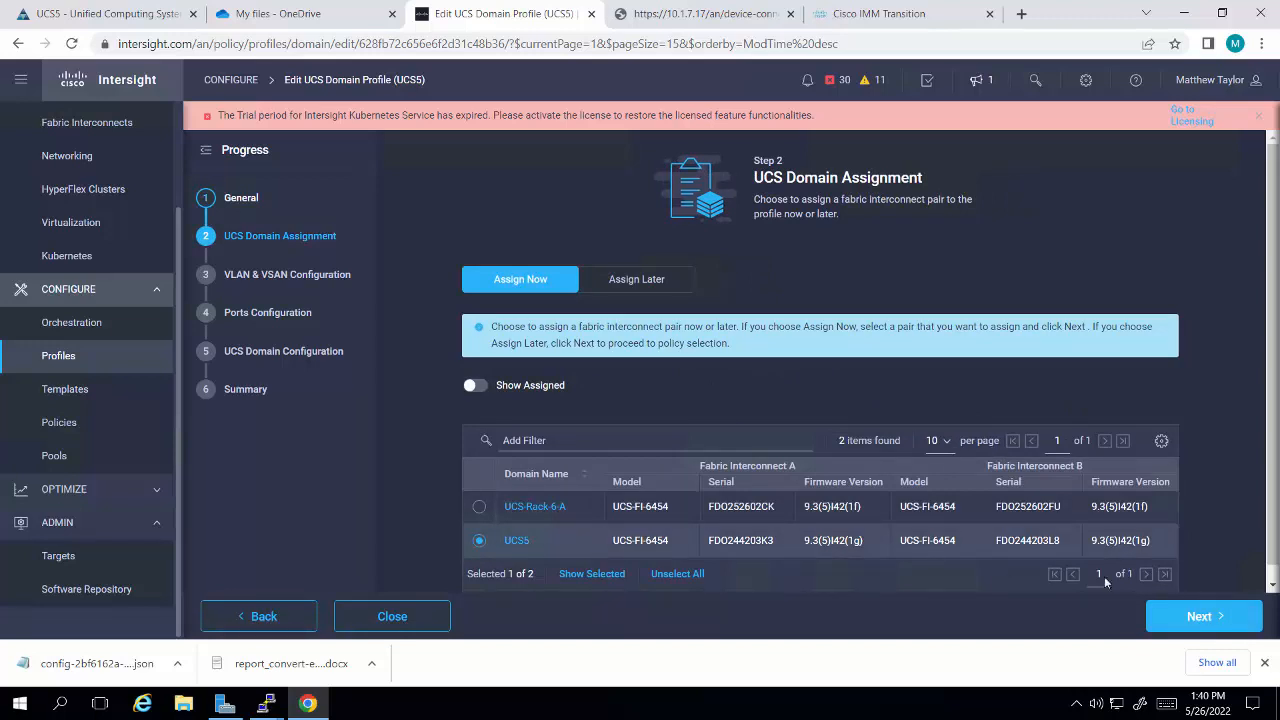
click(1195, 617)
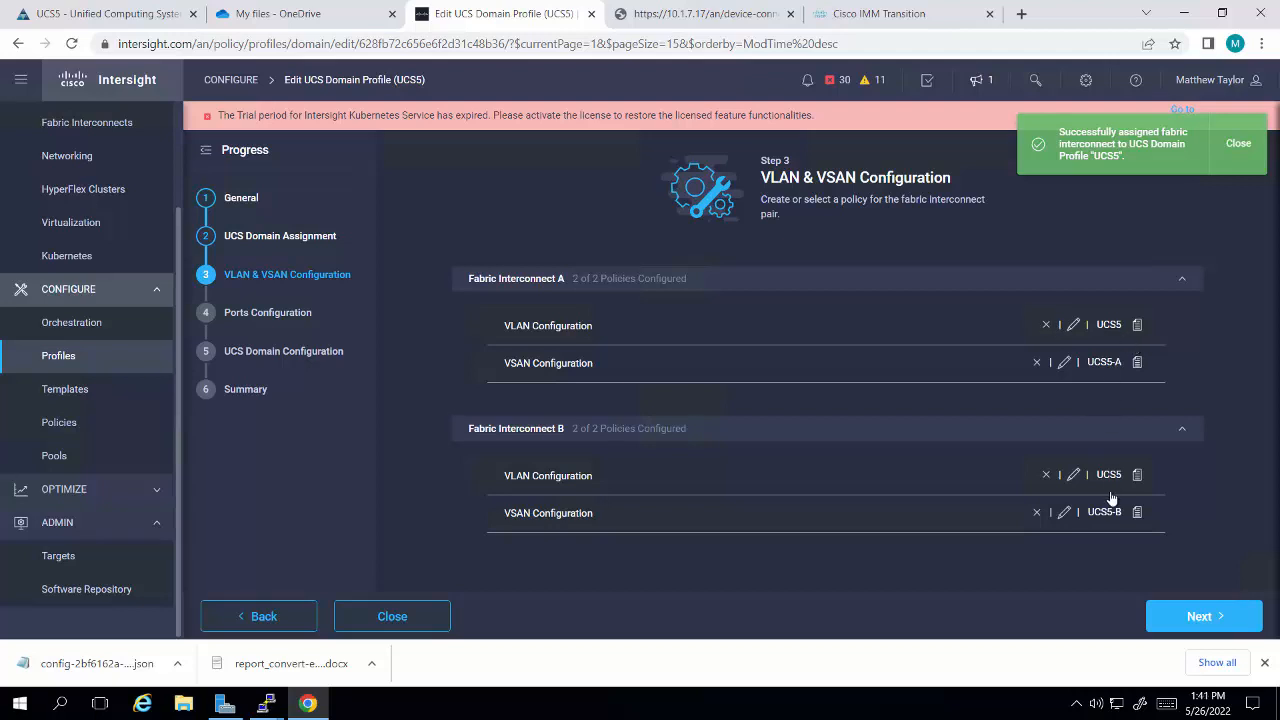
Step: Review the details of the UCS5 VLAN policy attached to Fabric Interconnect A
click(1108, 326)
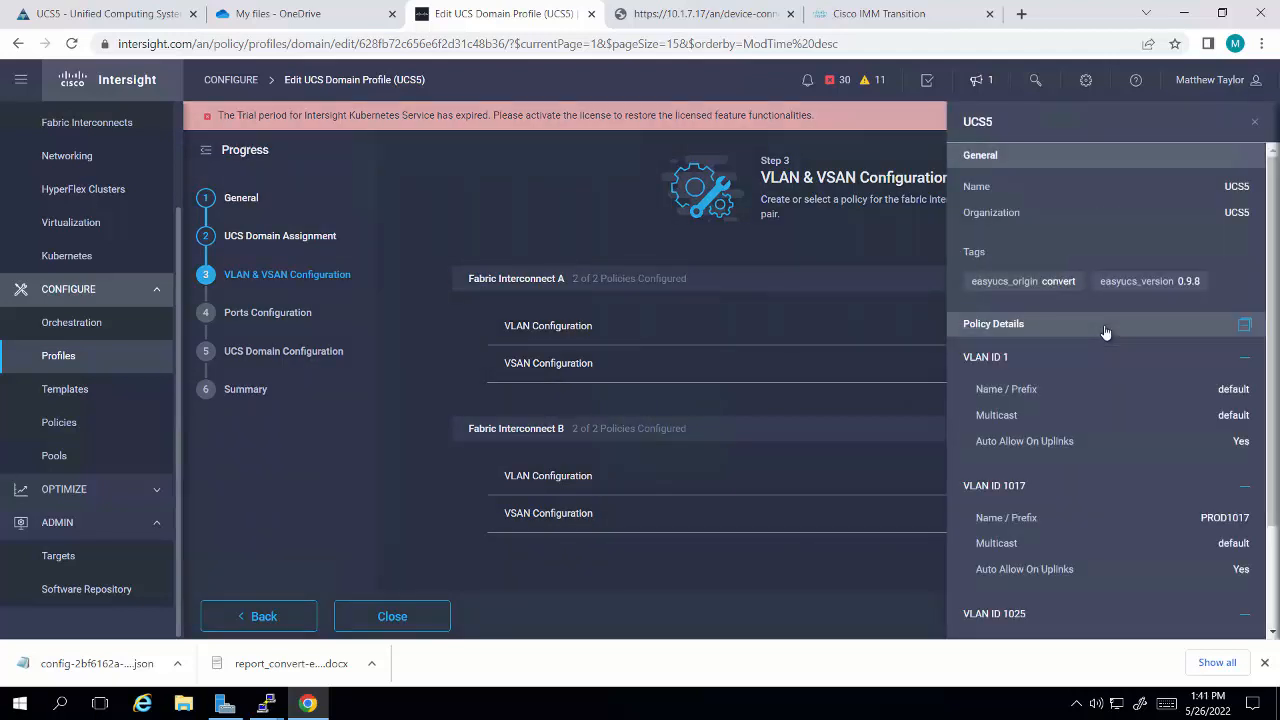
scroll(1106, 486, down, 1)
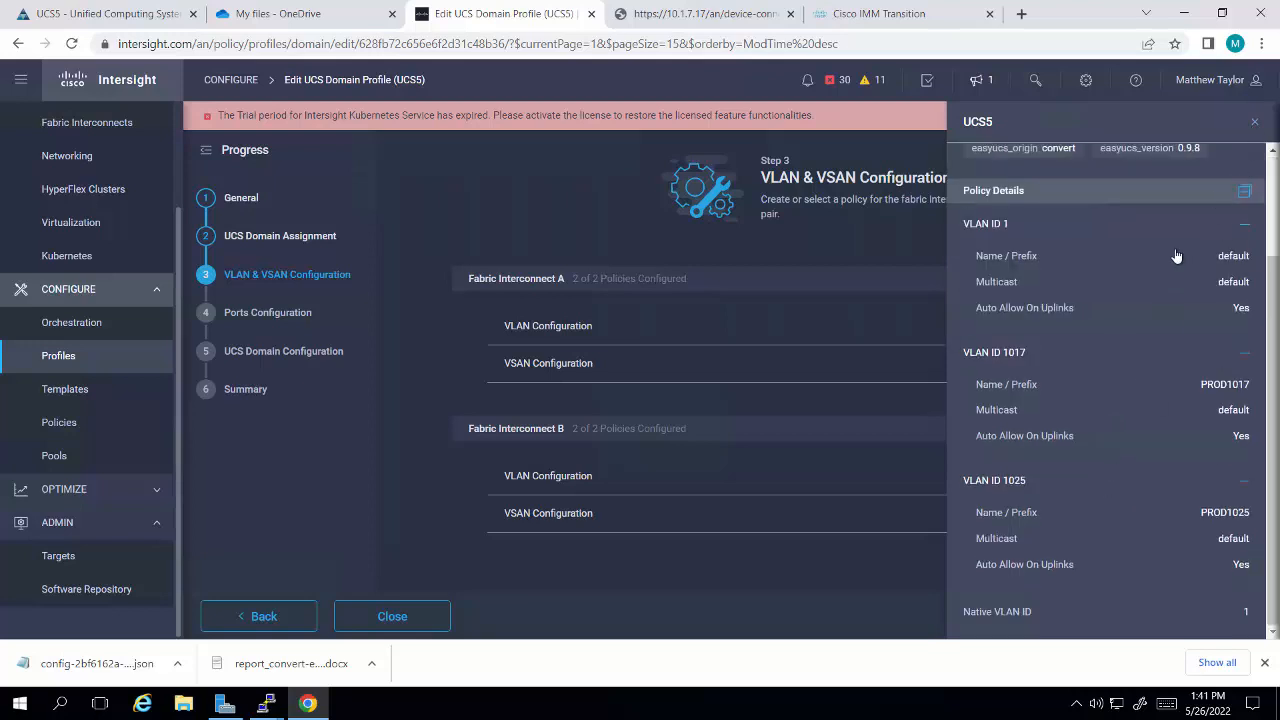
click(1254, 122)
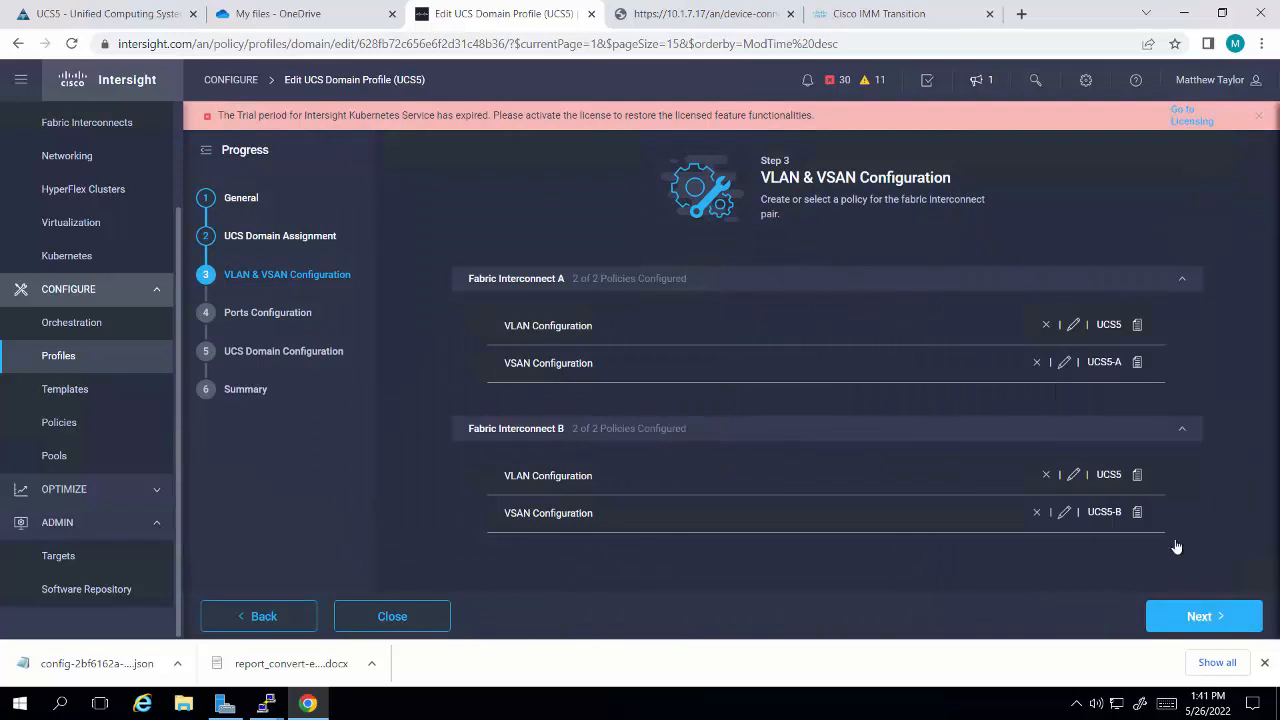
Step: Accept the VLAN and VSAN policies, and review and accept the port configurations of both fabric interconnects
click(1201, 614)
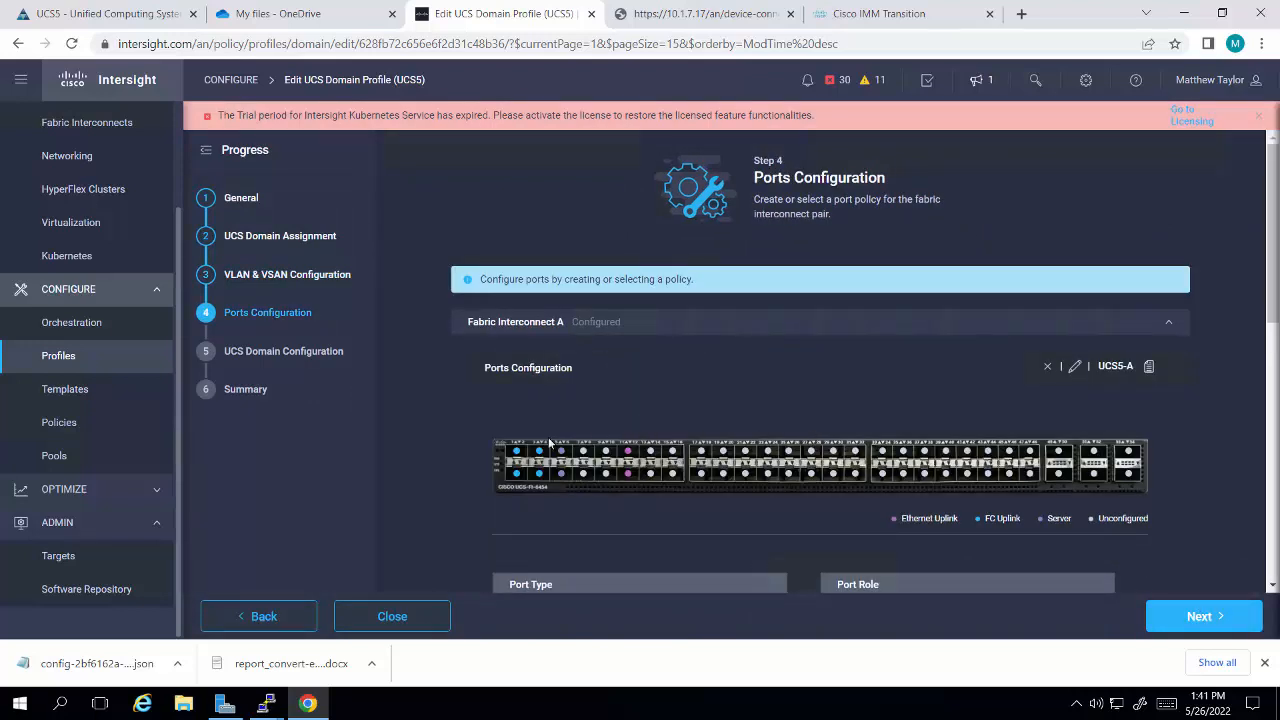
mouse_move(523, 473)
scroll(828, 462, down, 3)
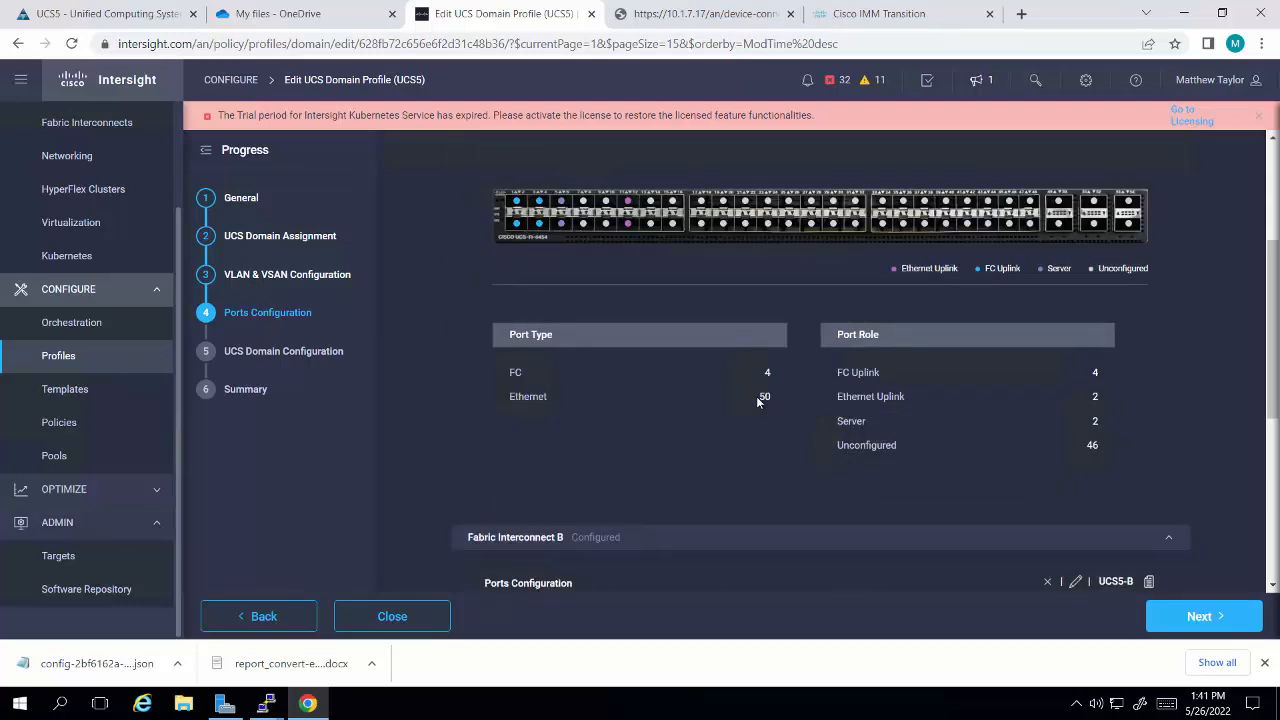
scroll(938, 499, down, 3)
click(1184, 616)
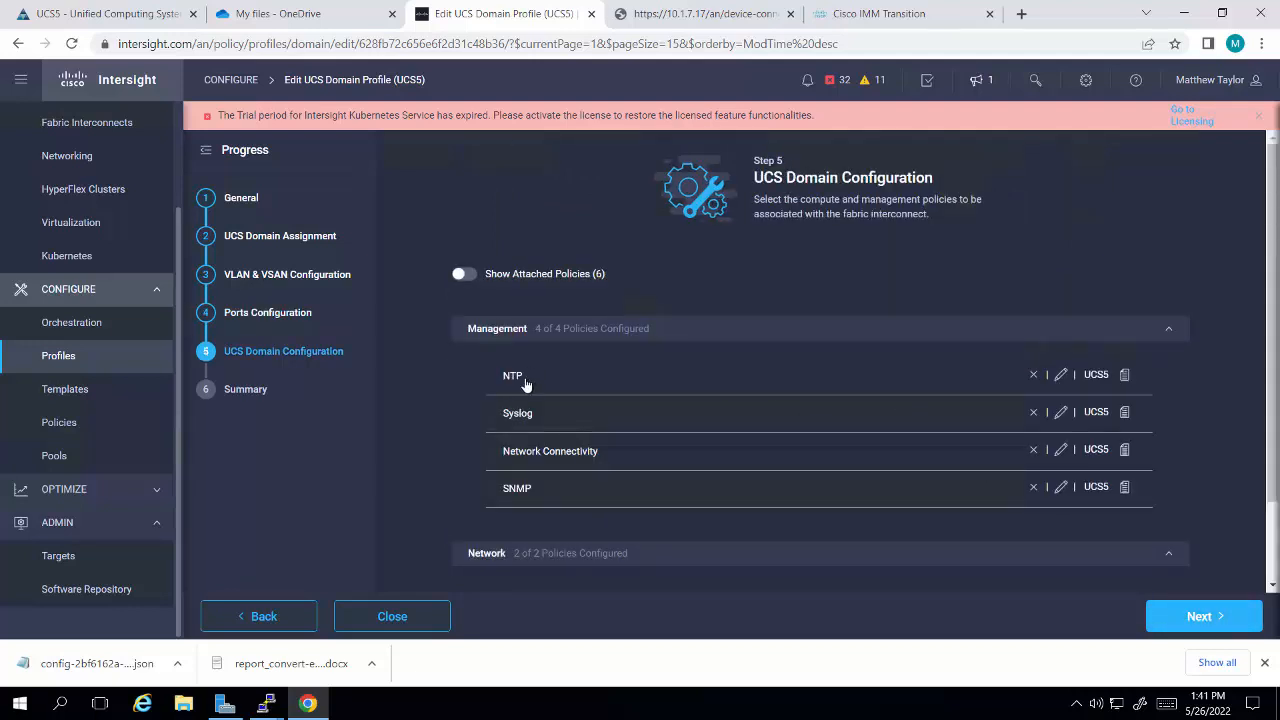
Step: Accept the management and network policies and deploy the UCS5 domain profile to its fabric interconnect pair, checking the active deployment requests
scroll(563, 473, down, 1)
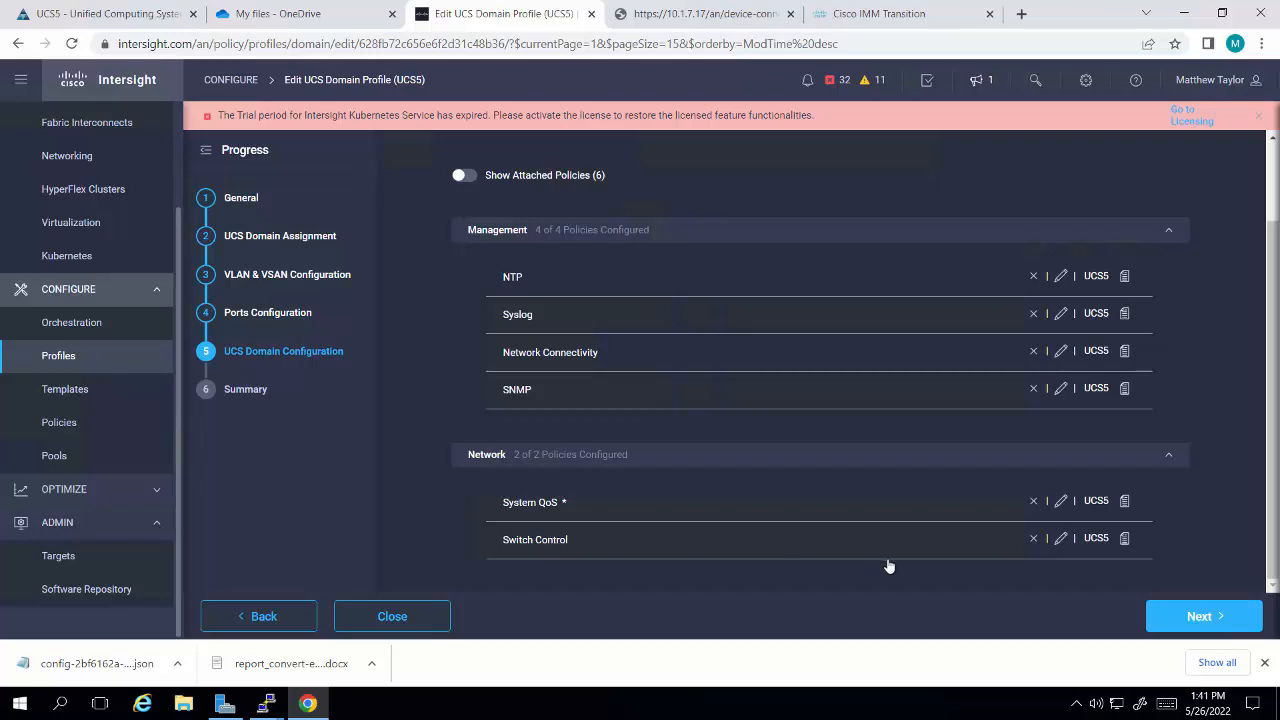
click(1195, 622)
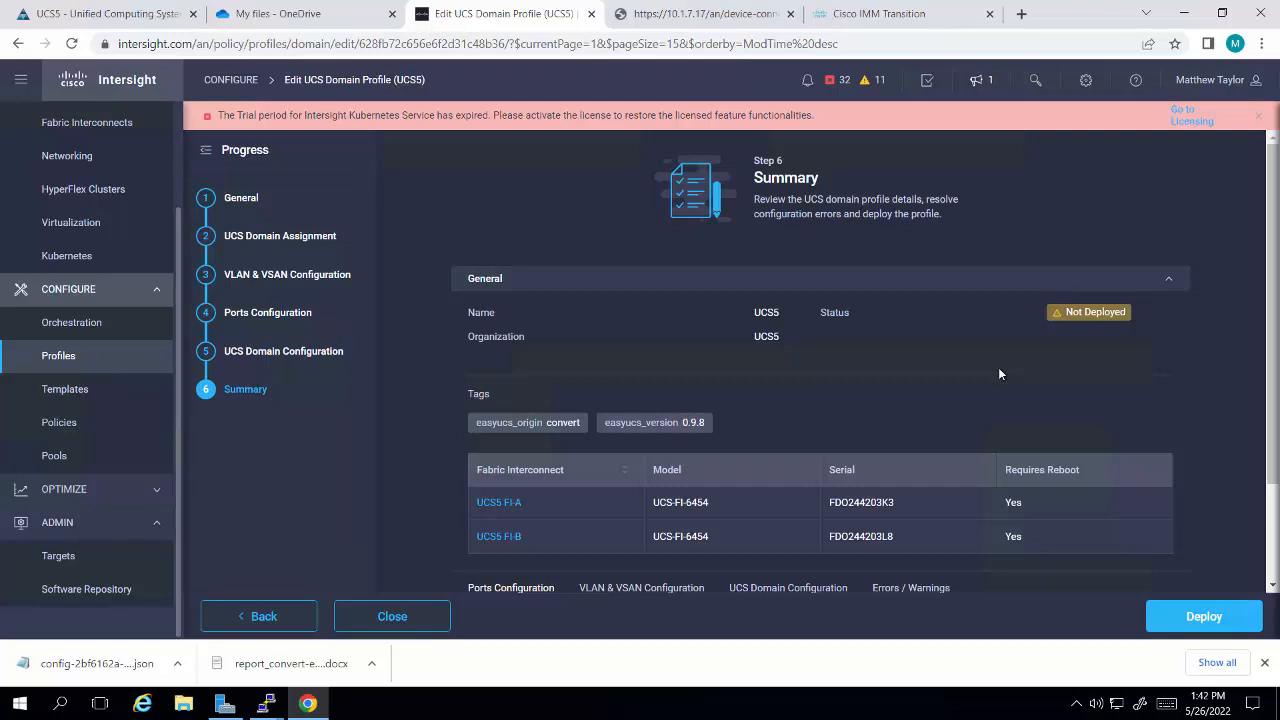
click(1200, 618)
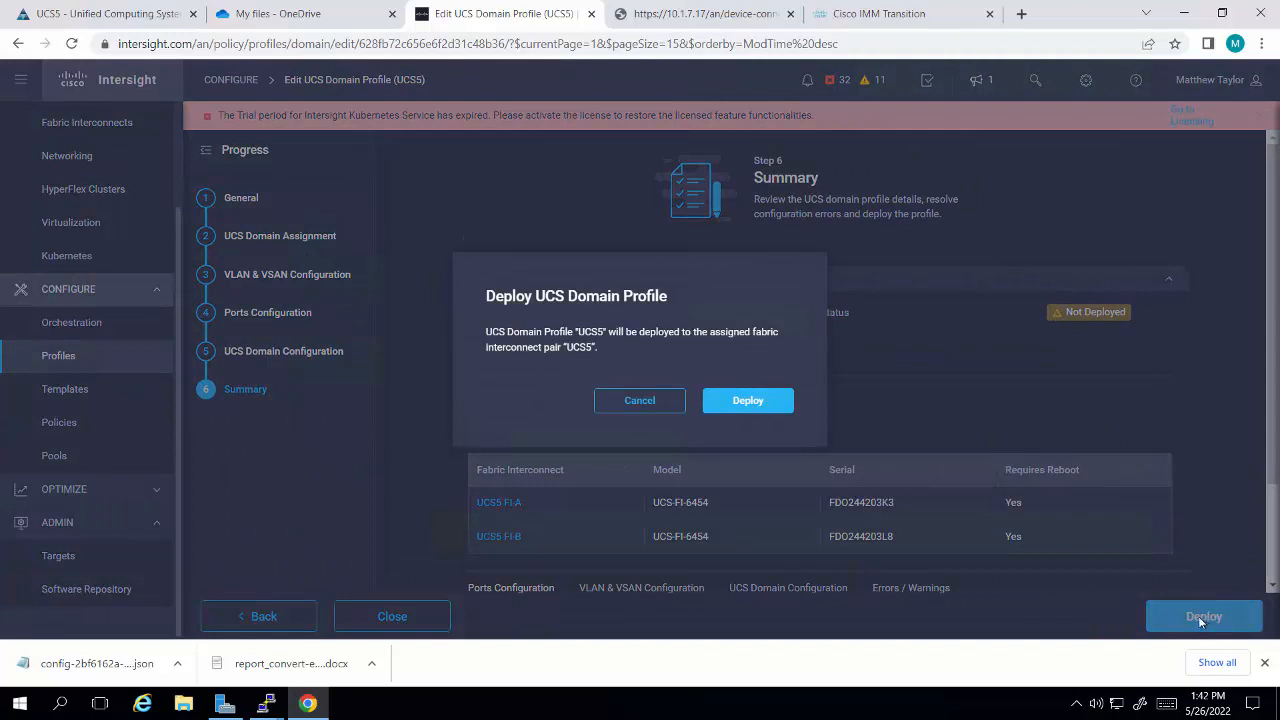
click(753, 402)
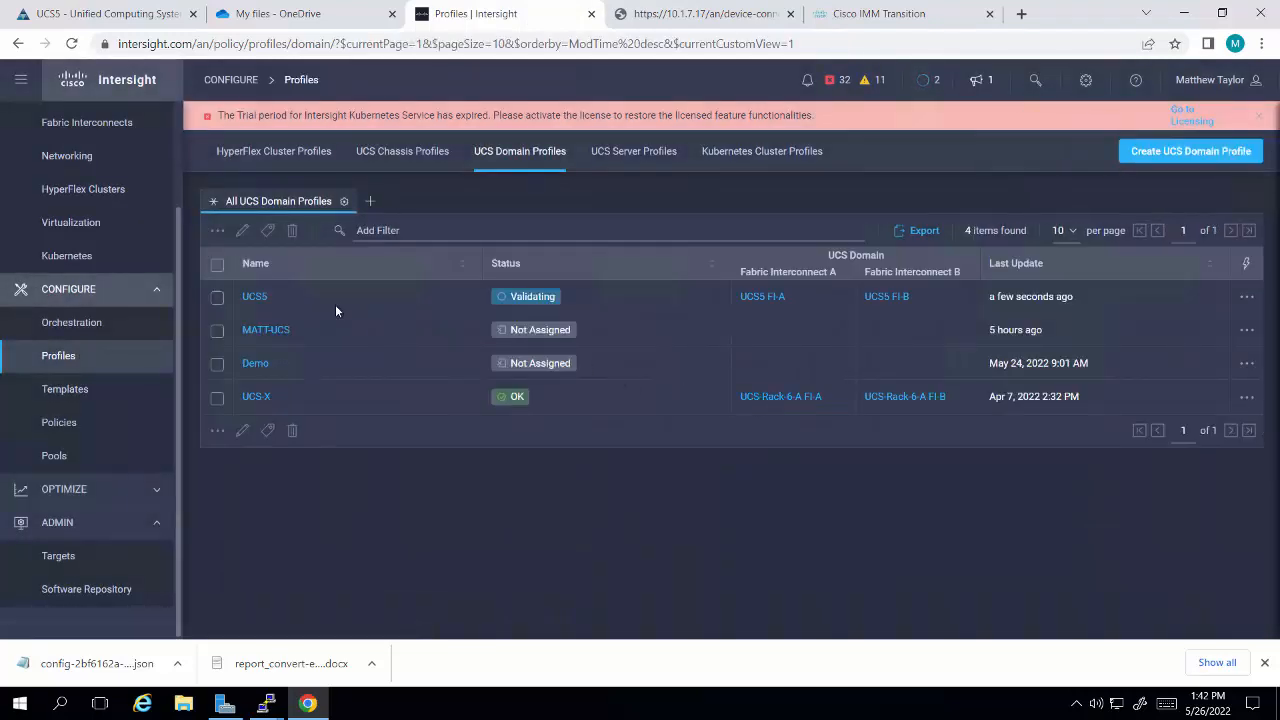
click(940, 78)
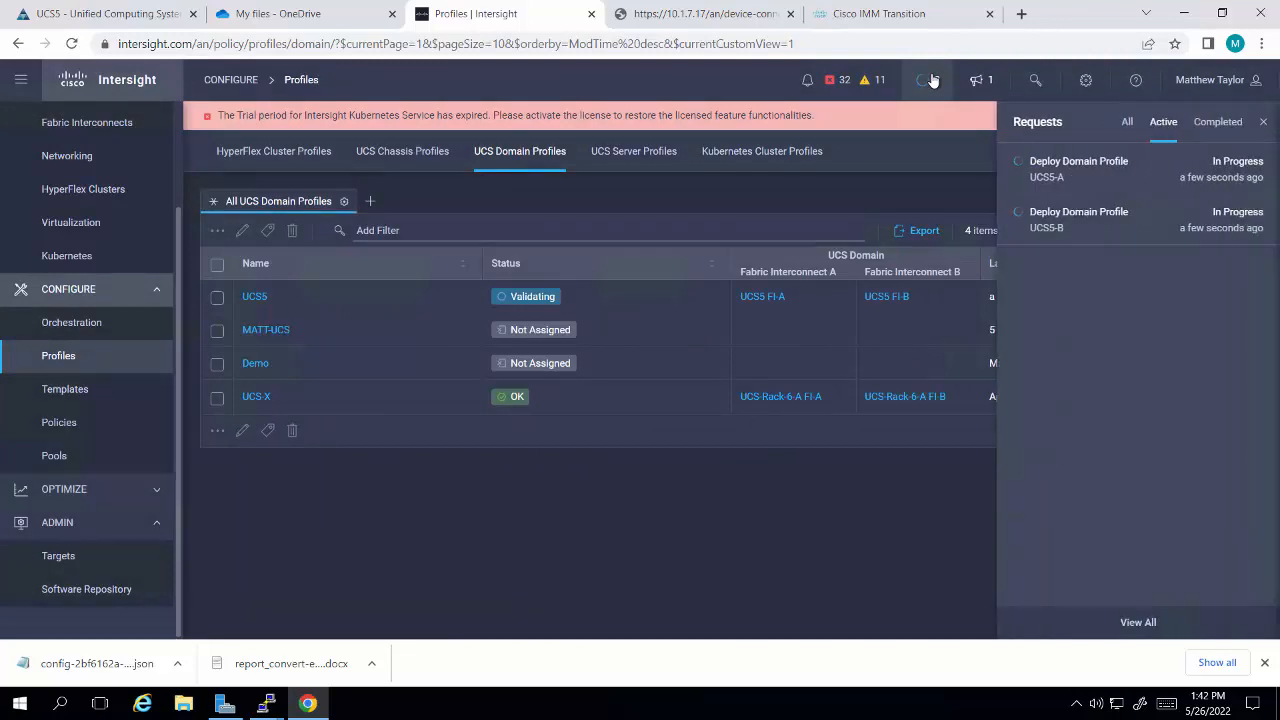
Step: Review the execution flow of the UCS5-A domain profile deployment and check the console sessions of both fabric interconnects
click(1060, 162)
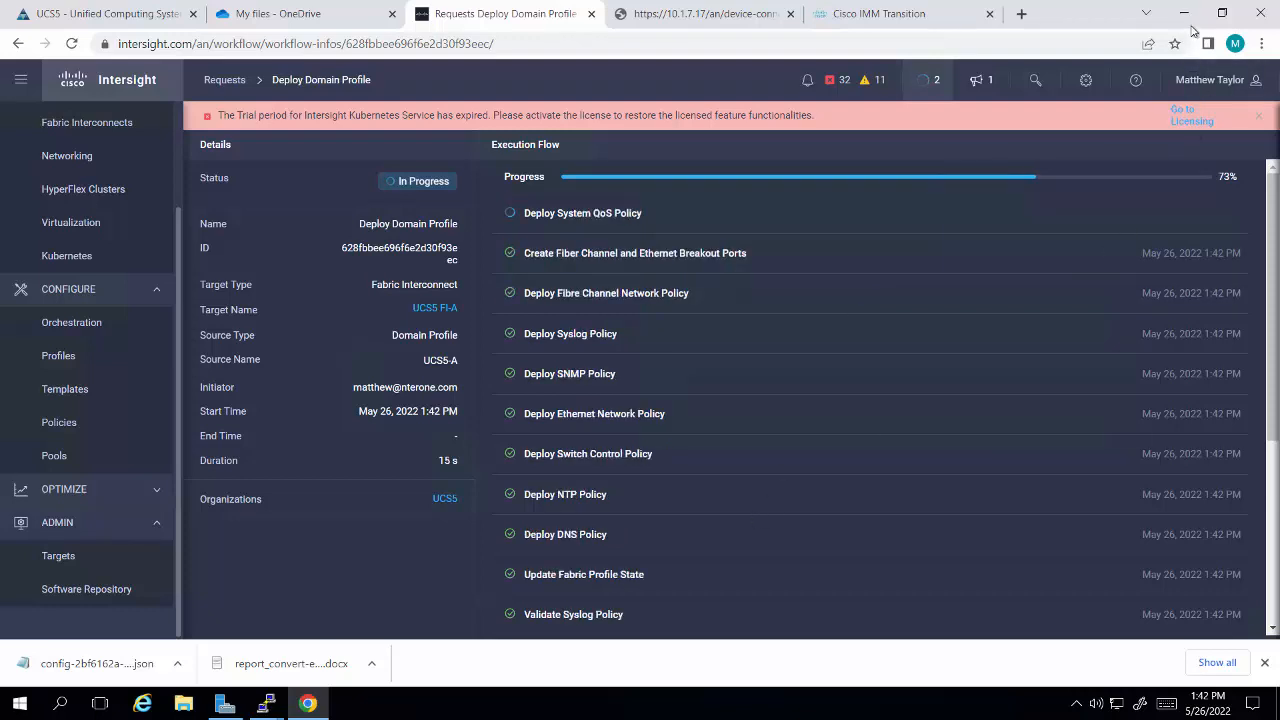
mouse_move(268, 700)
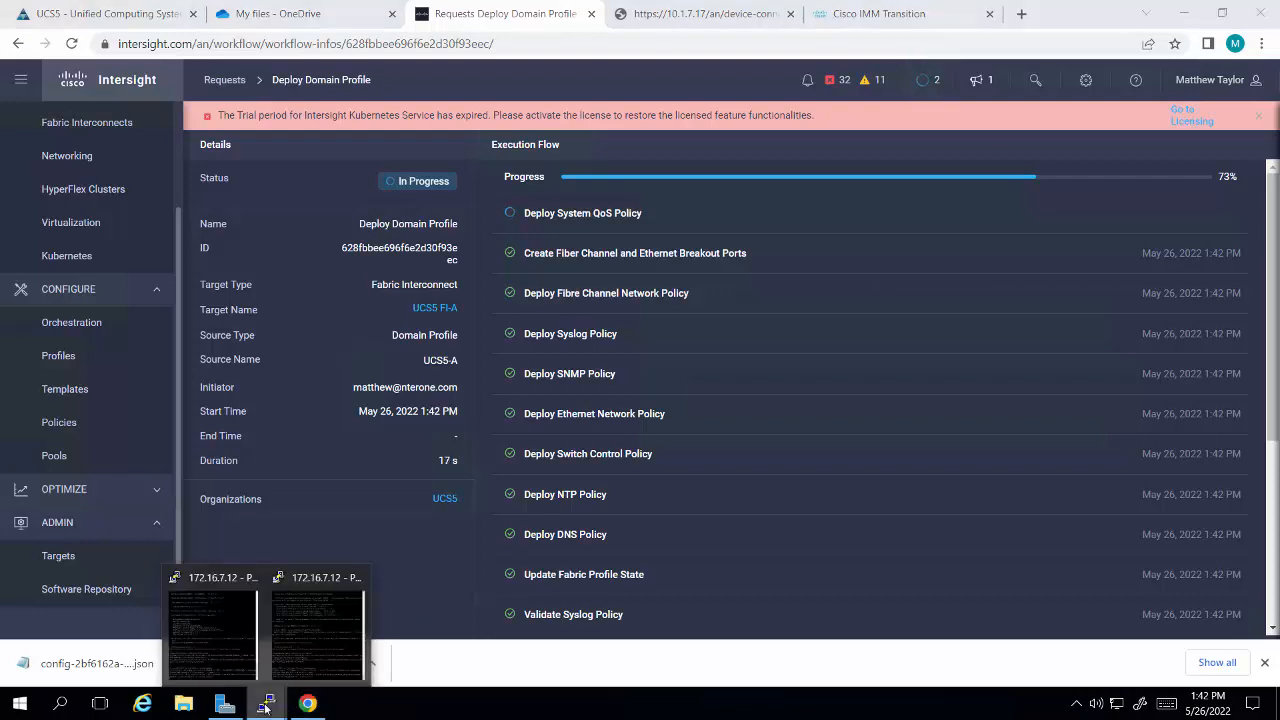
click(215, 671)
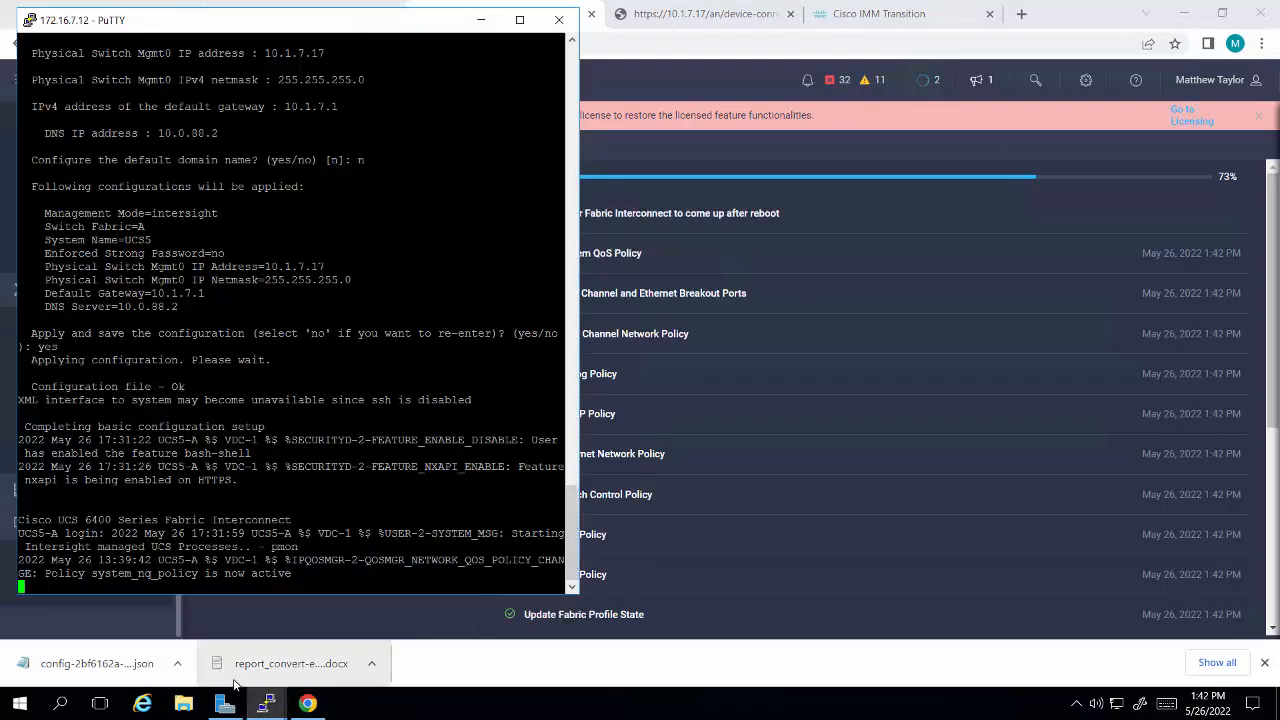
click(265, 706)
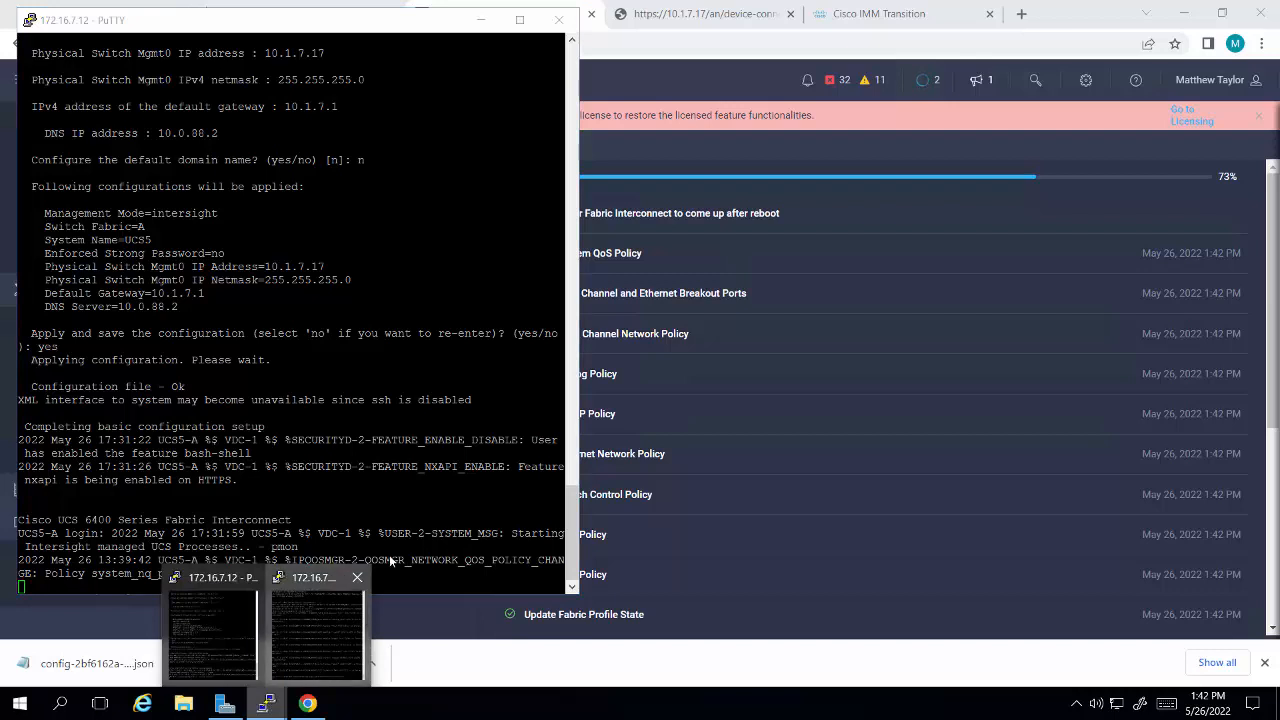
click(317, 635)
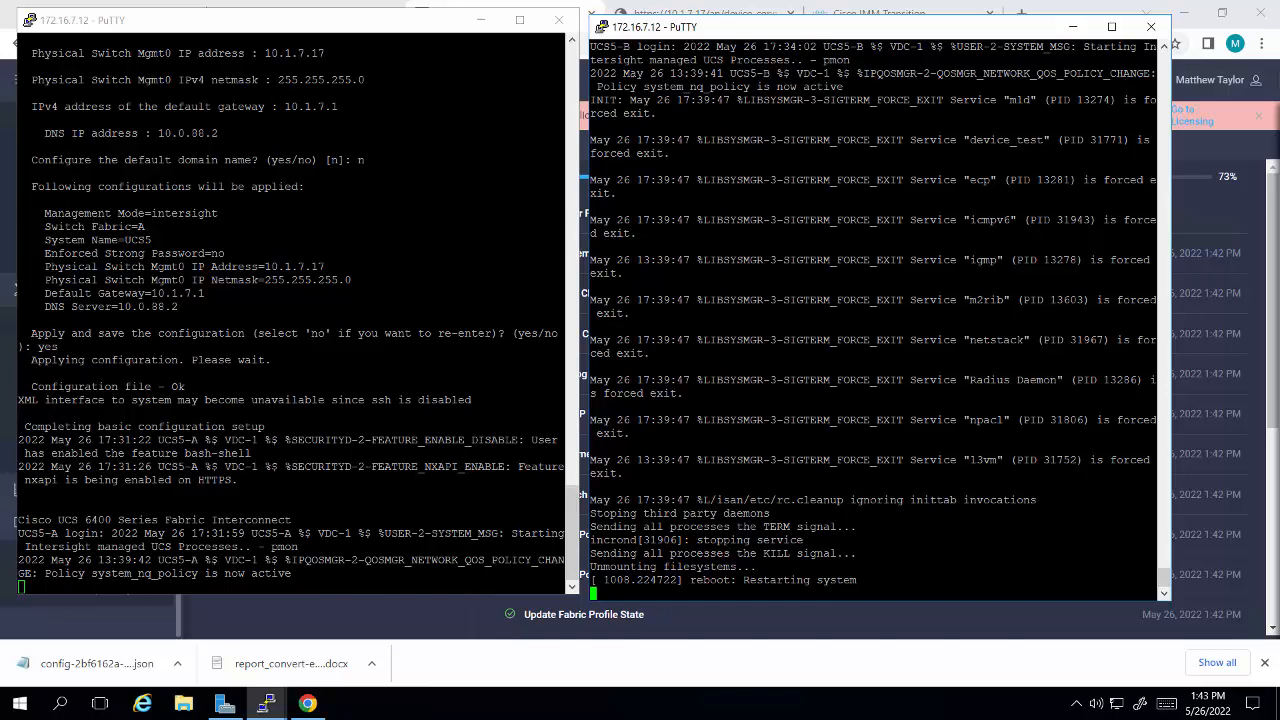
click(480, 20)
click(1072, 26)
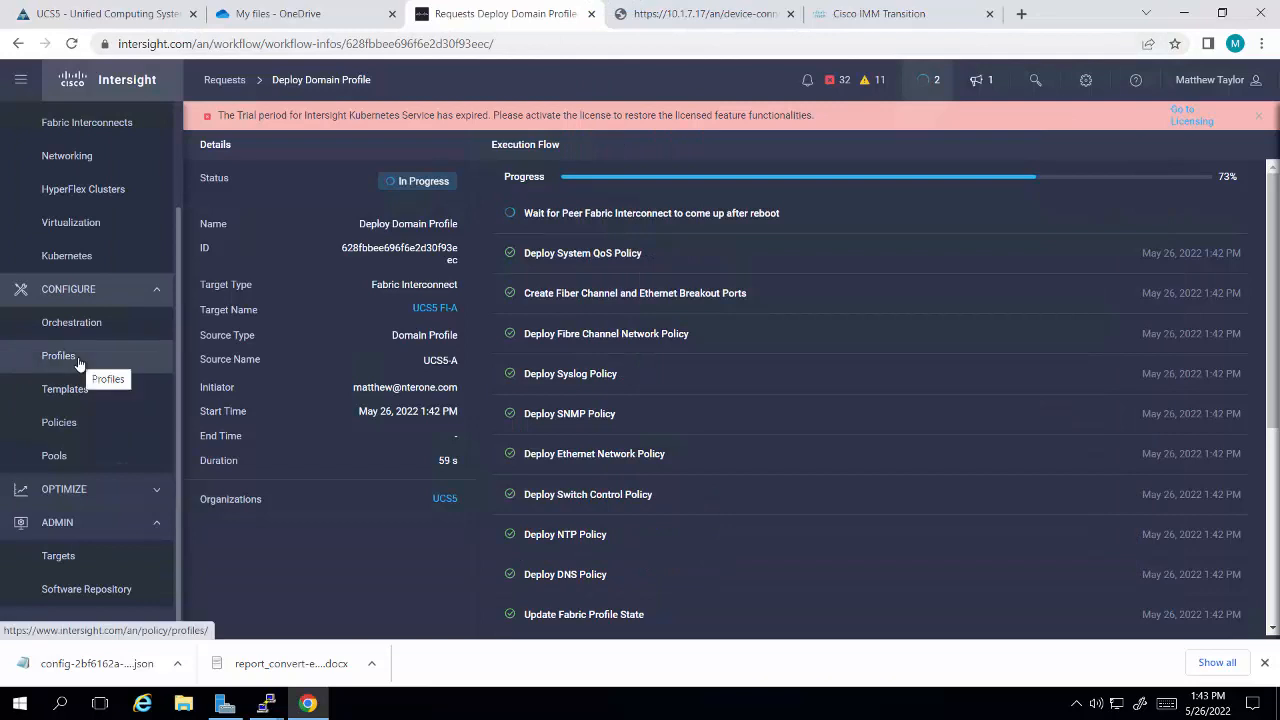
Step: Start deriving 8 server profiles from the UCS5 organization's BFS server profile template, deferring server assignment
click(79, 398)
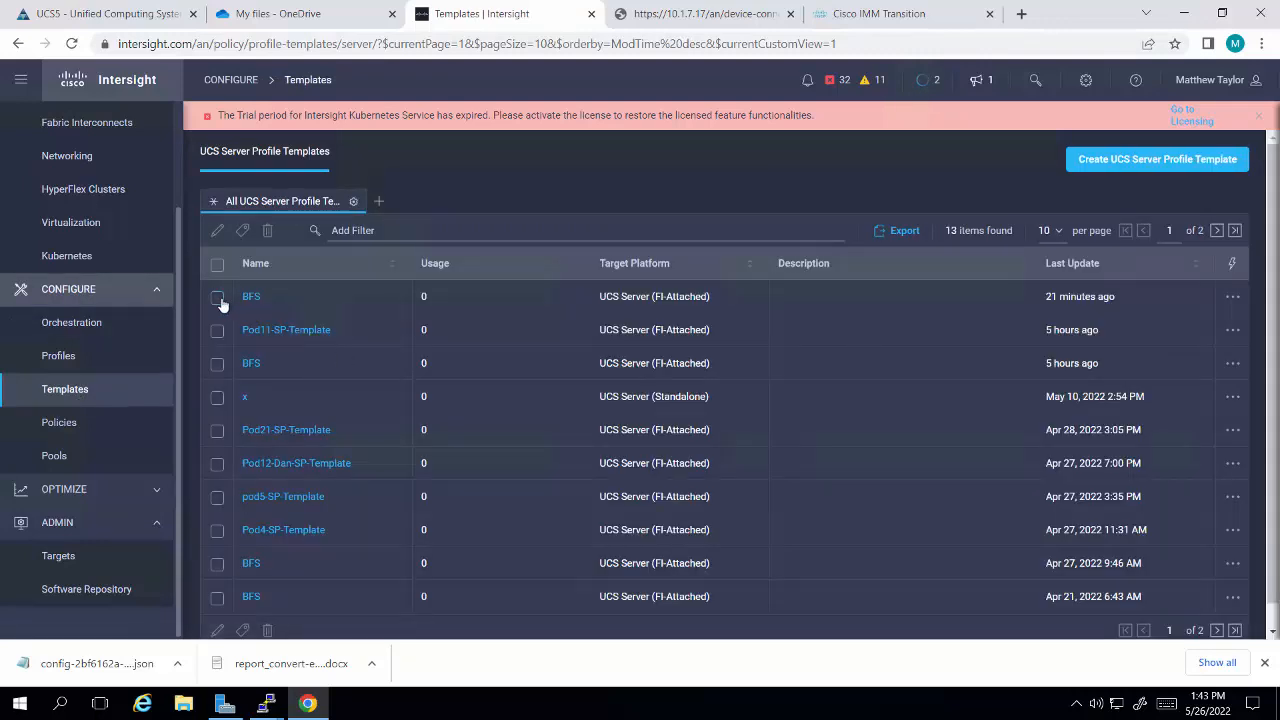
click(218, 298)
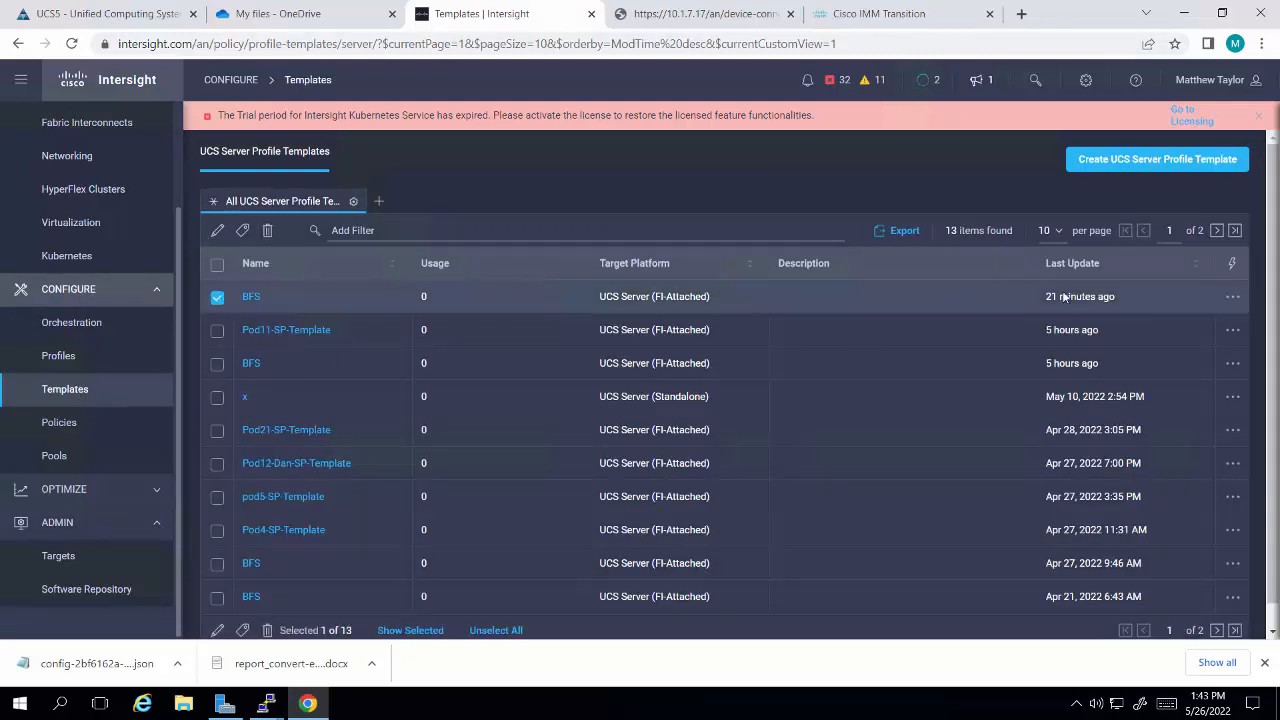
click(1231, 298)
click(1160, 330)
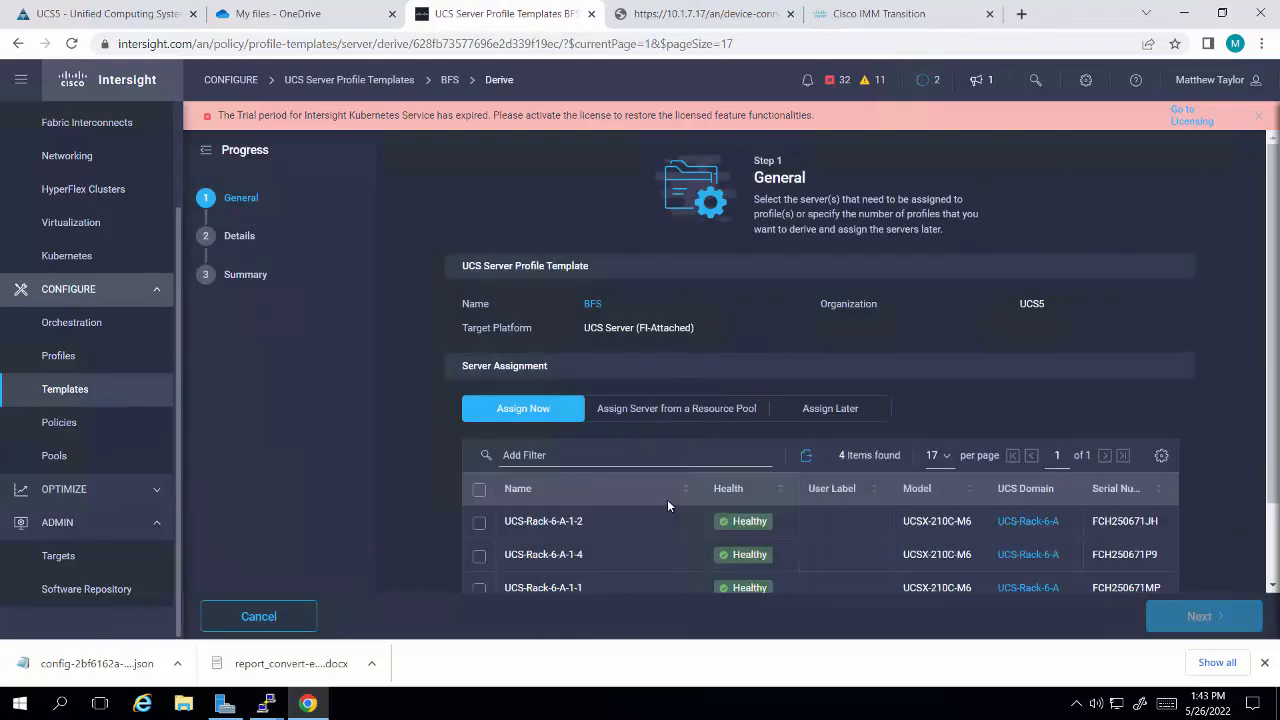
scroll(666, 500, down, 2)
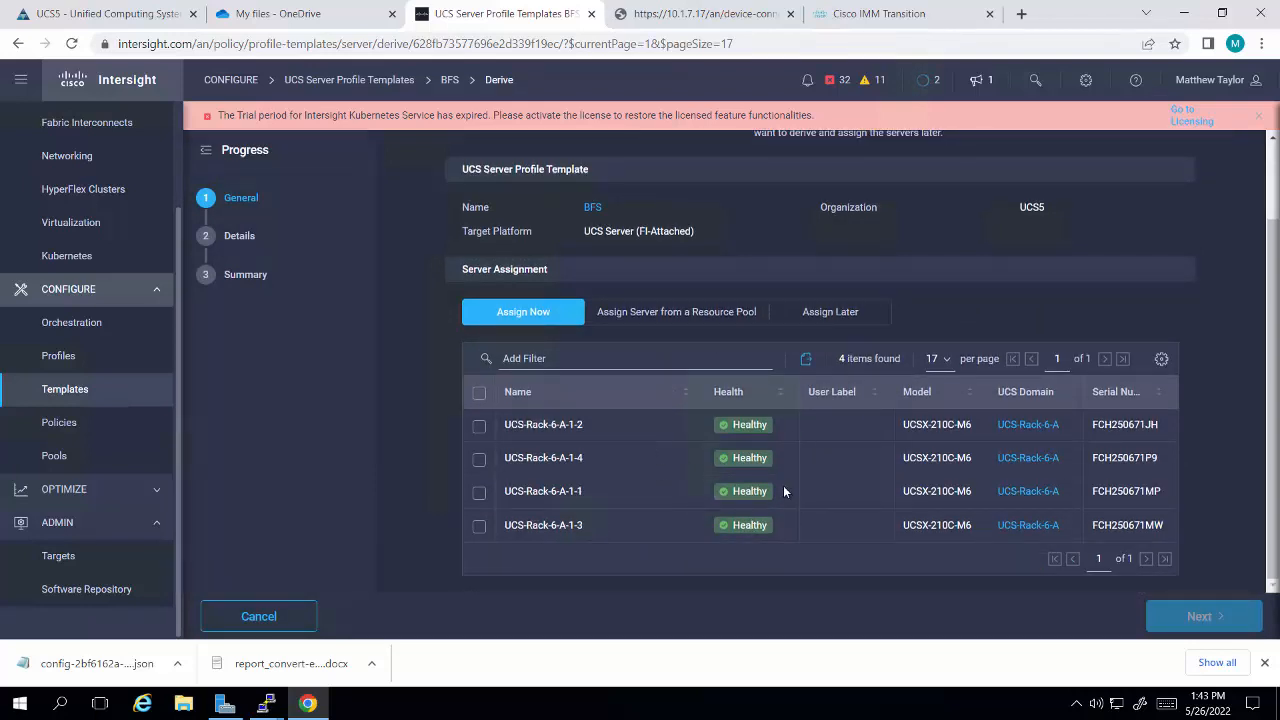
click(828, 312)
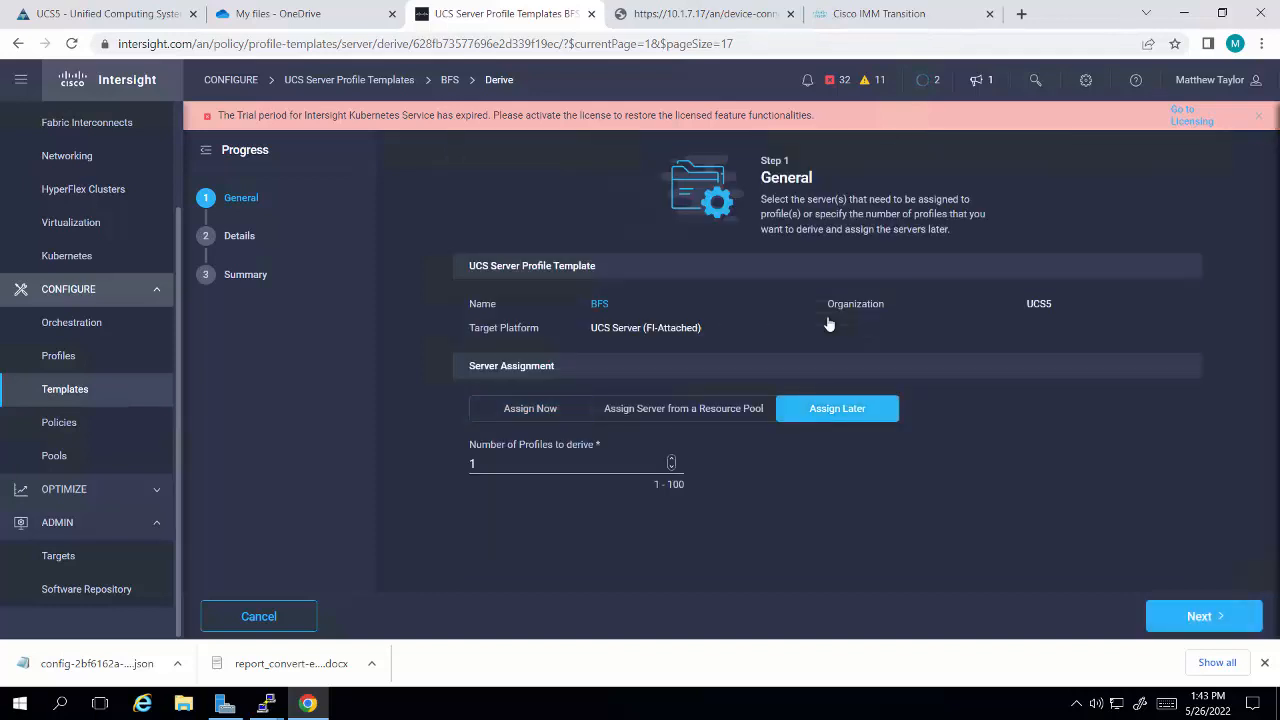
key(Tab)
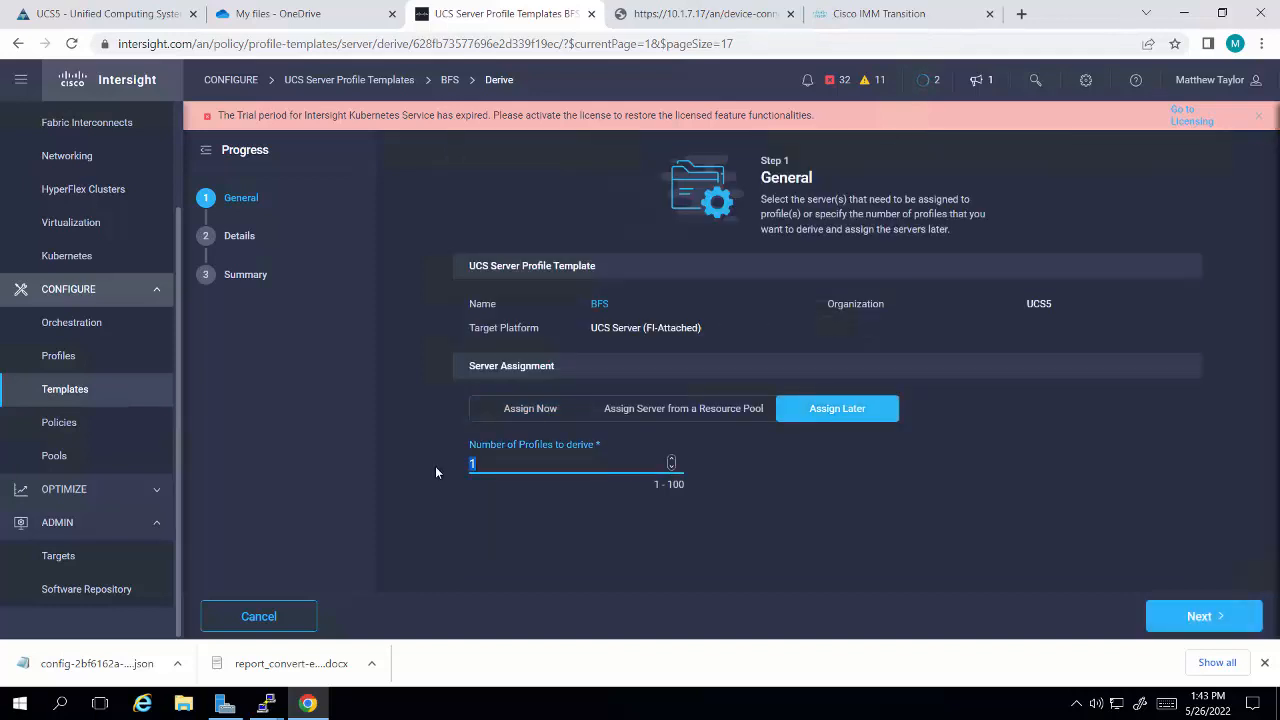
text(8)
click(1190, 616)
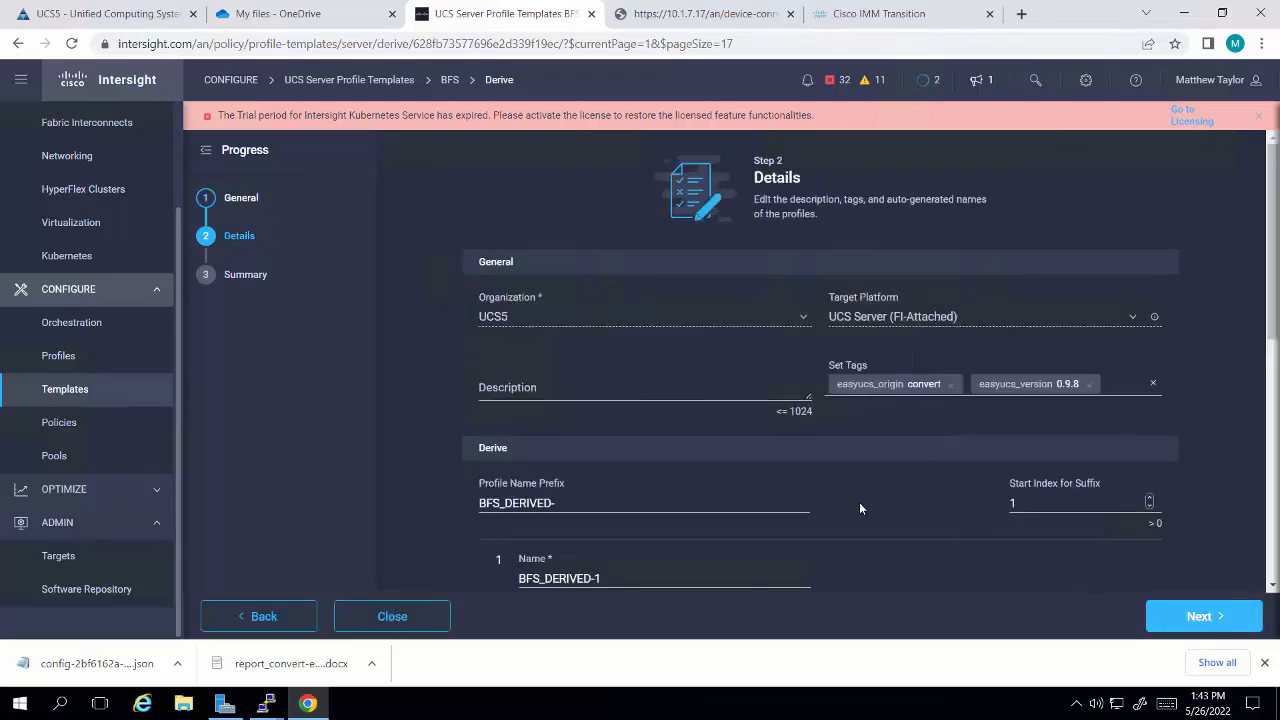
Step: Set the profile name prefix to BFS_DERIVED-IMM-TOOL and derive the server profiles
scroll(859, 502, down, 2)
click(577, 336)
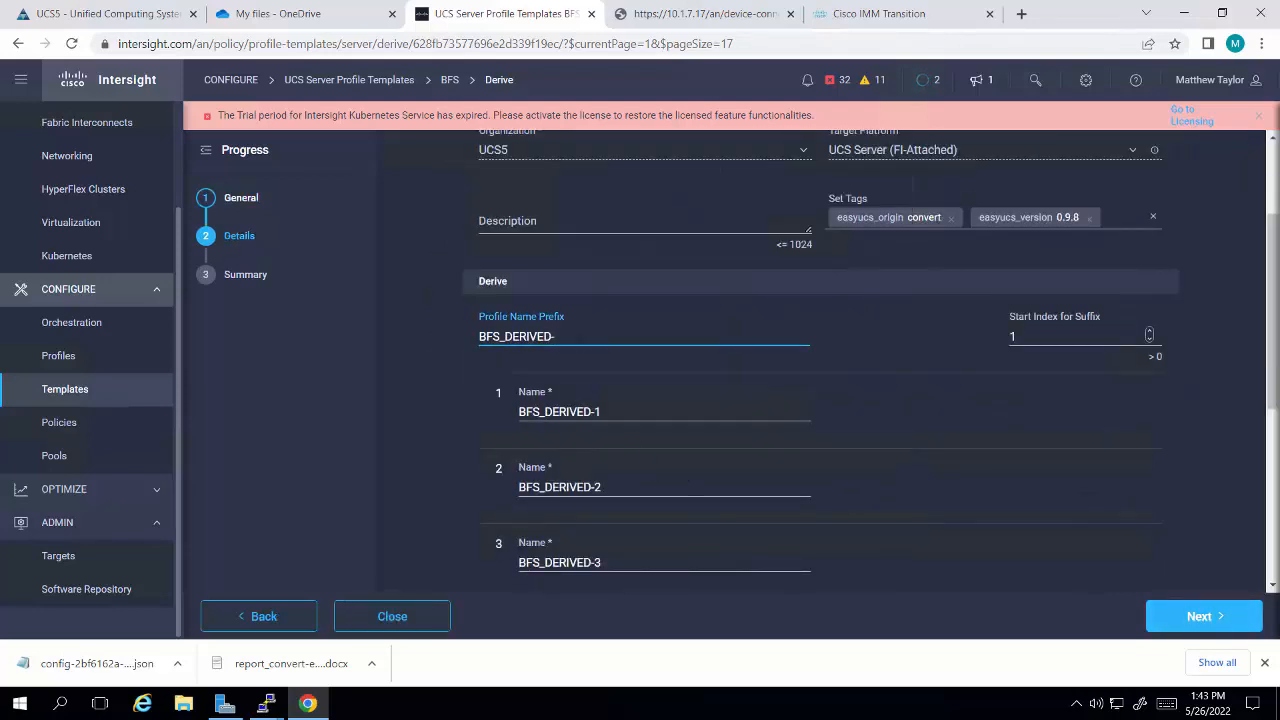
text(IMM-)
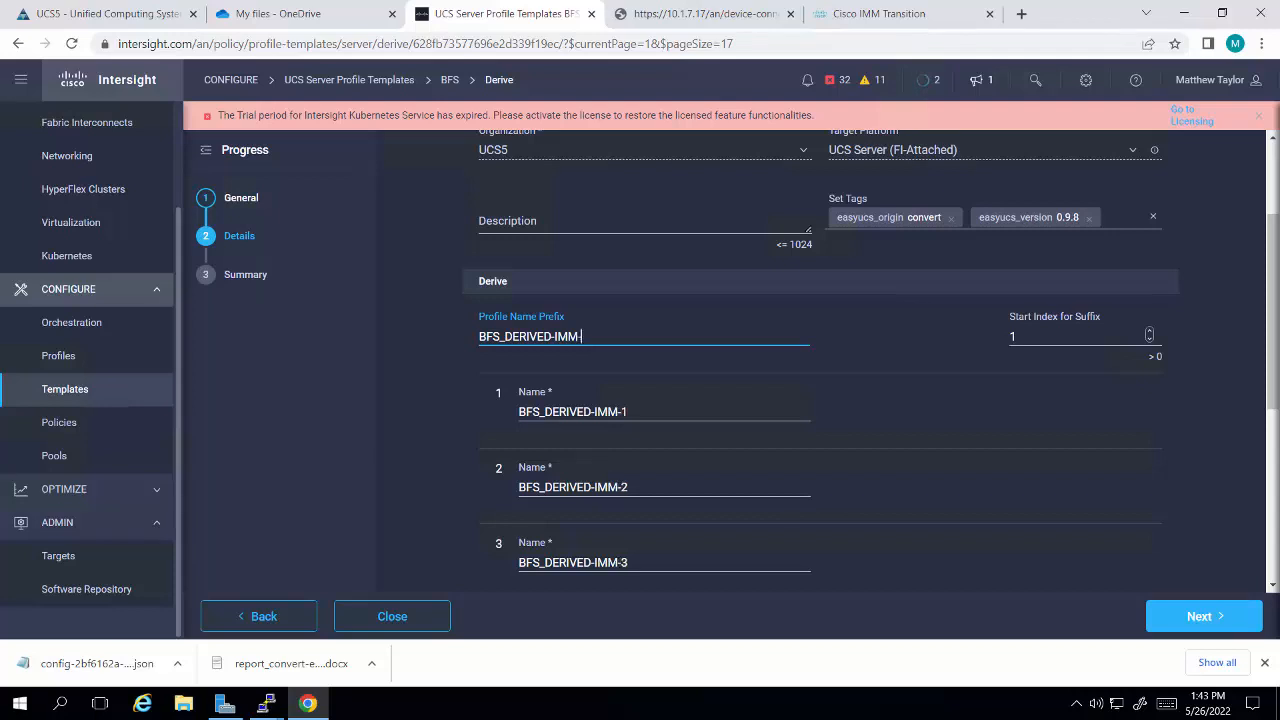
text(TOOL)
click(1193, 616)
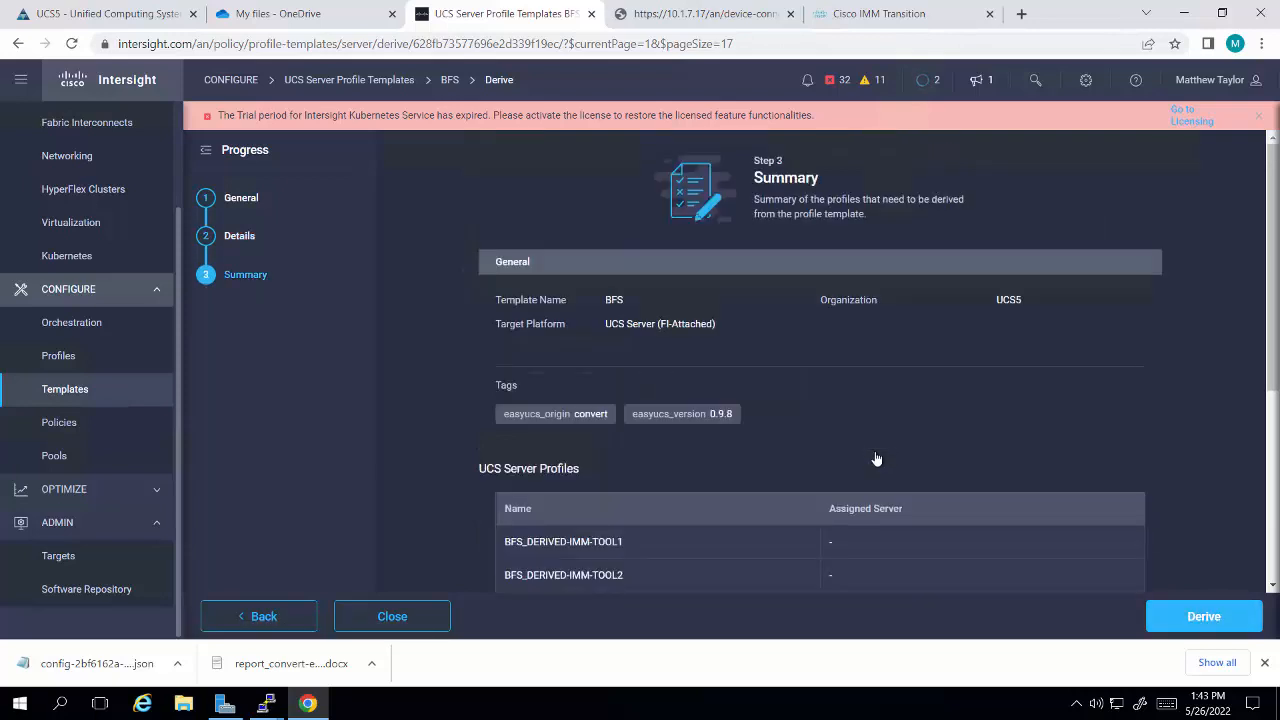
click(1172, 620)
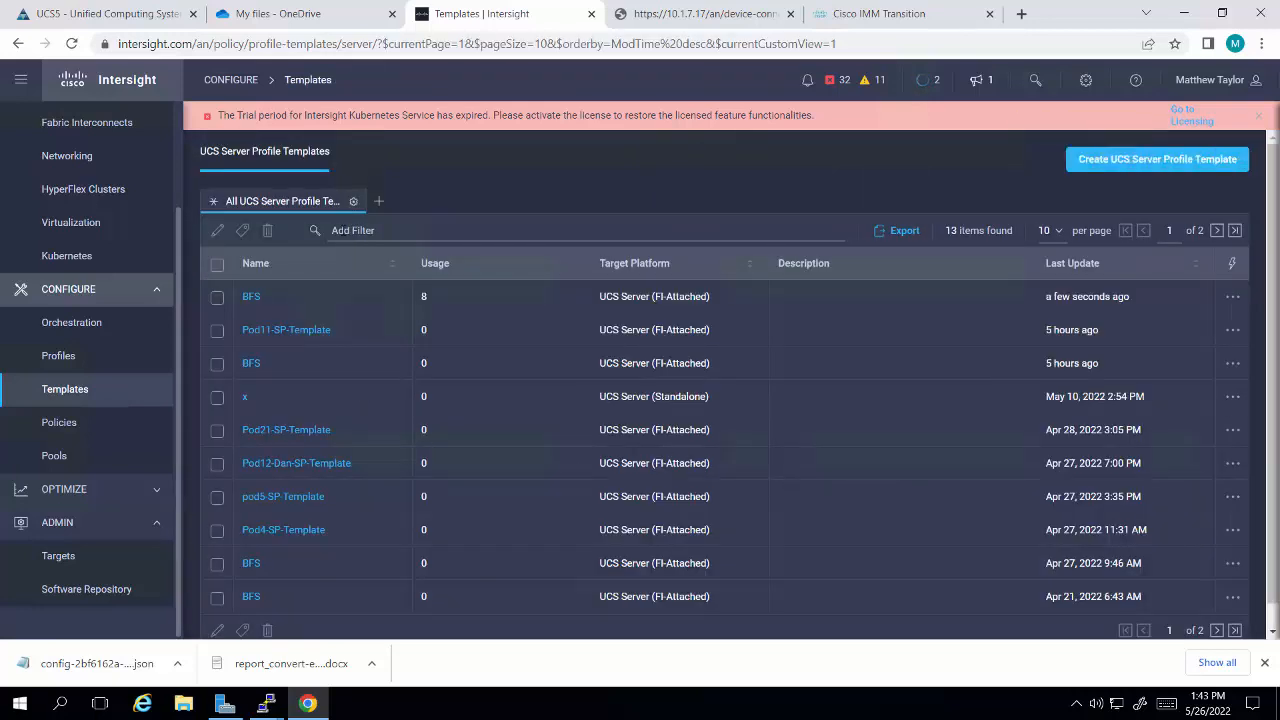
Step: Open the list of UCS server profiles to check the newly derived ones
click(58, 358)
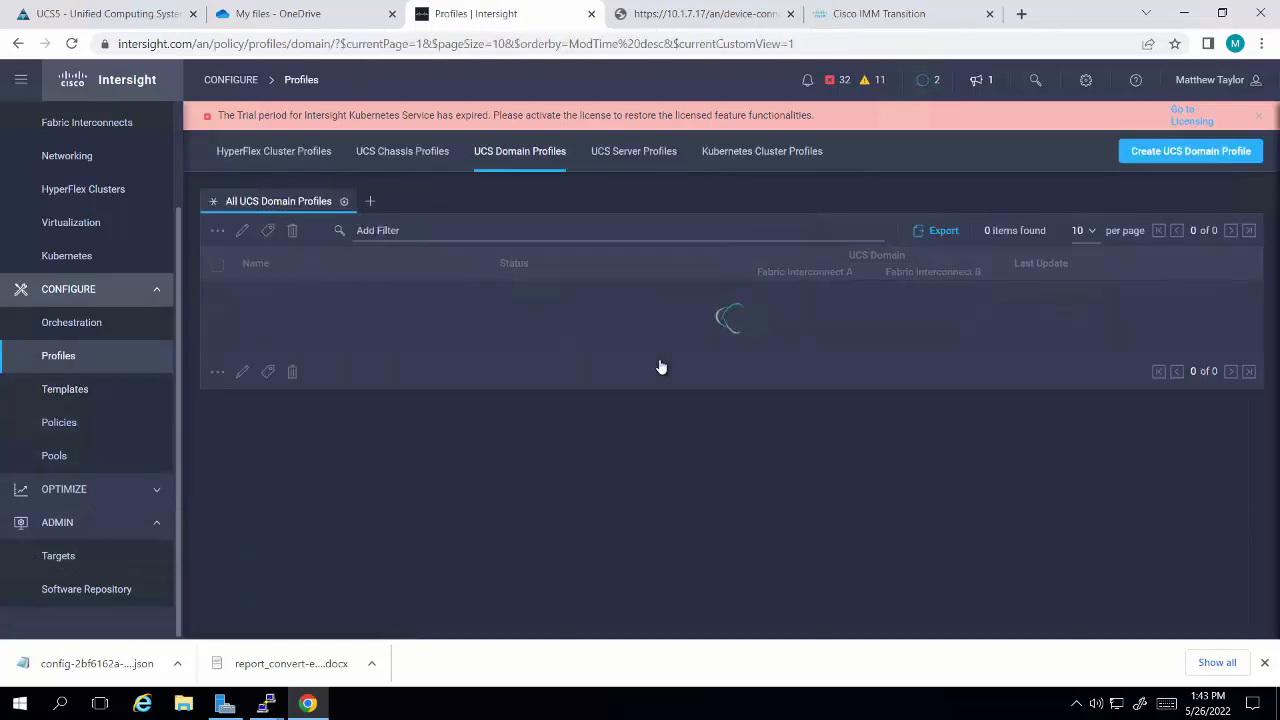
click(627, 154)
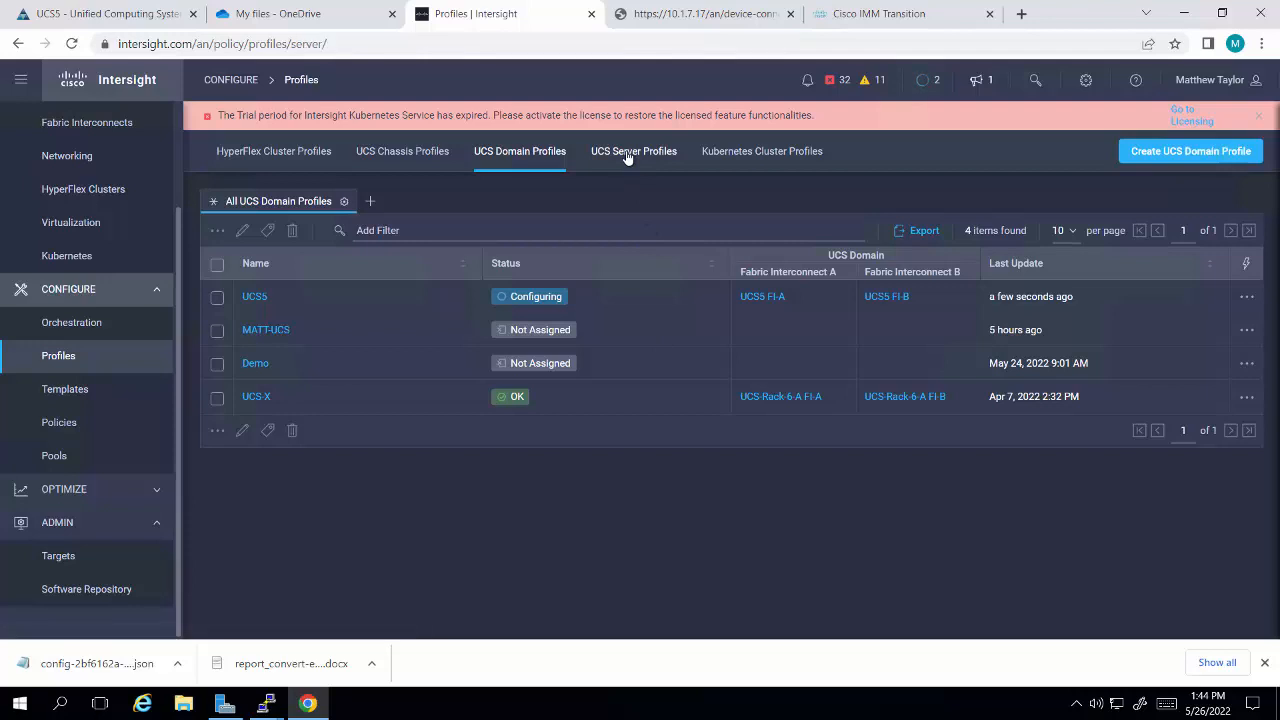